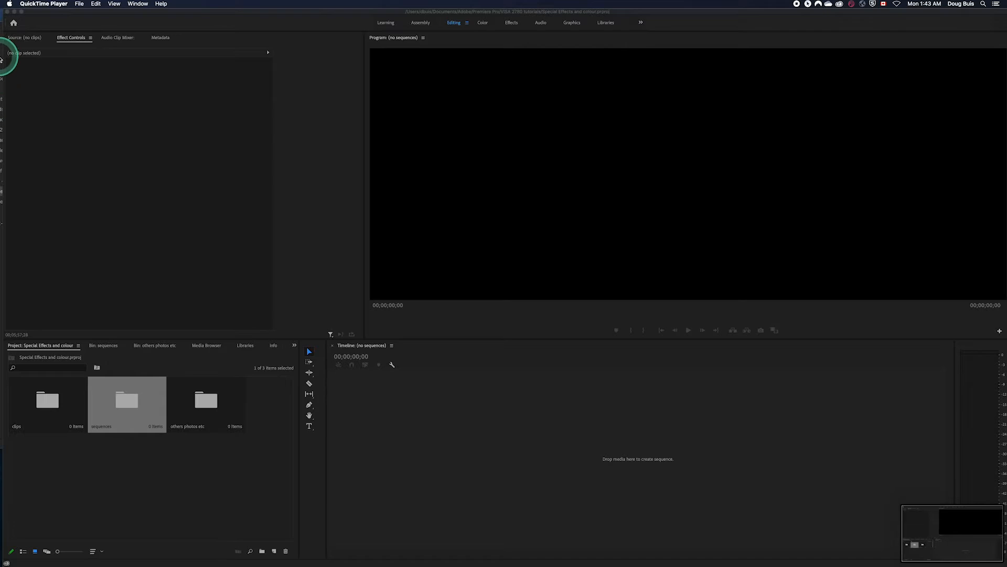
- Import the two purple-tagged Screen Shot images from the photos folder into the others photos etc bin
left_click(4, 57)
left_click_drag(81, 21, 437, 67)
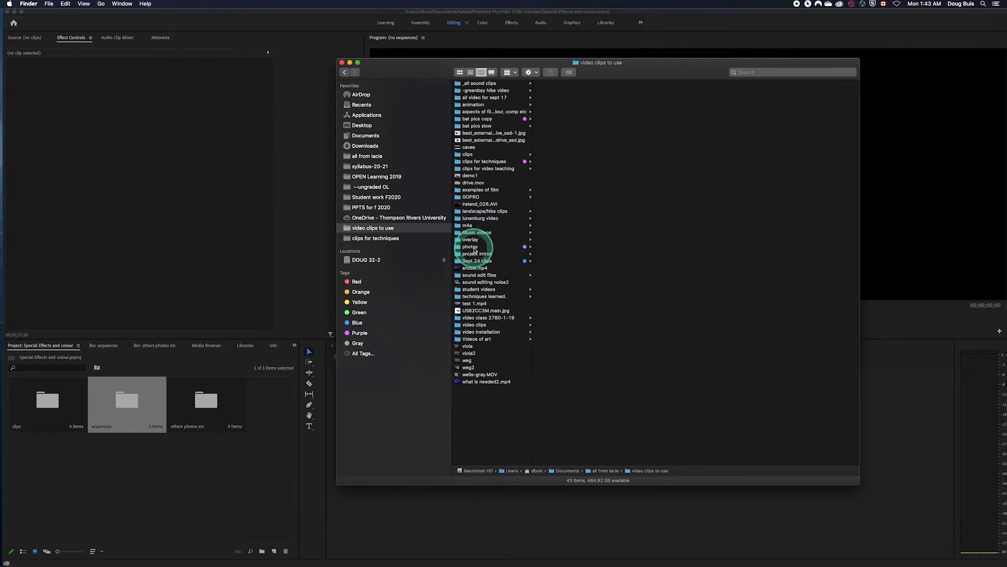
left_click(470, 247)
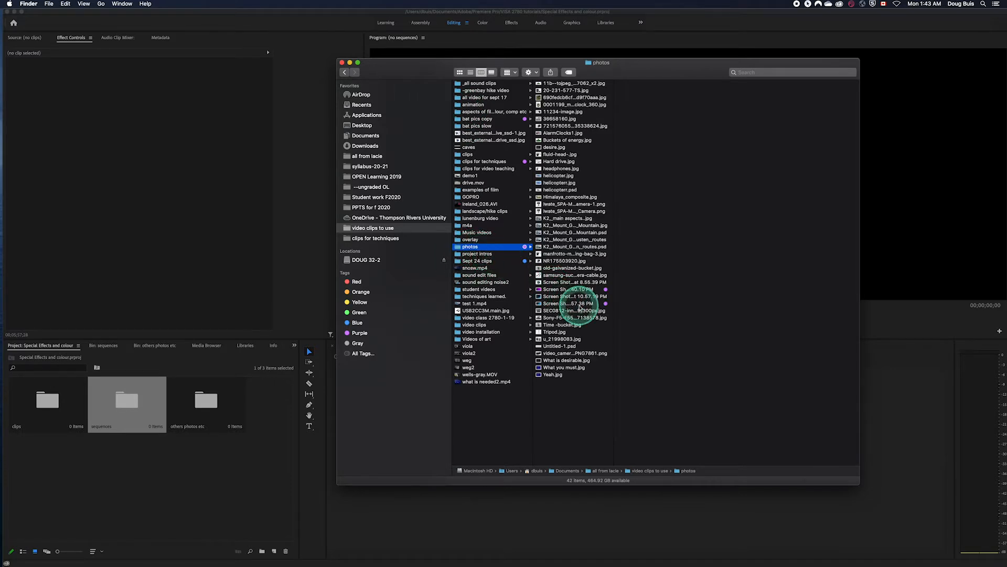
left_click(577, 304)
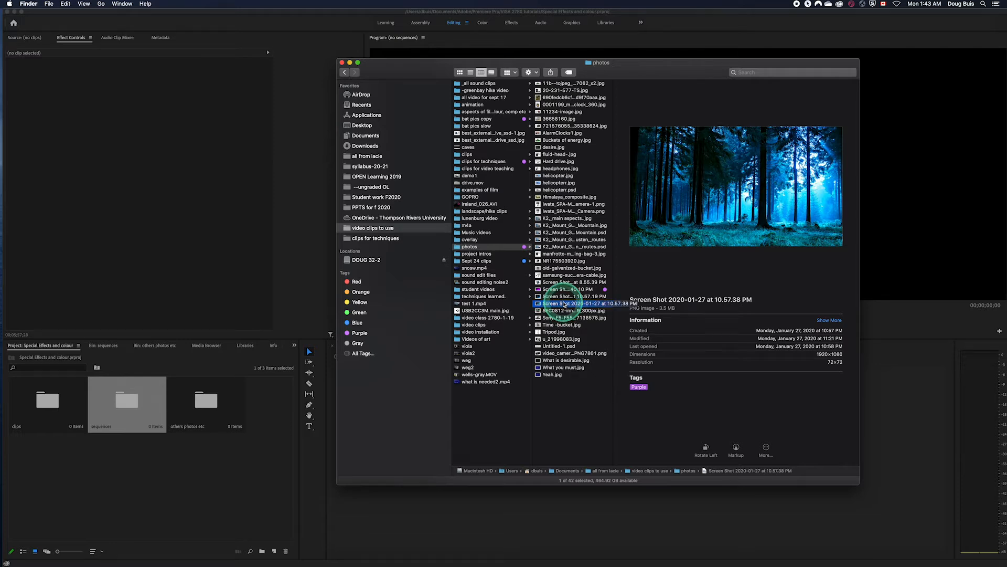
left_click(564, 303)
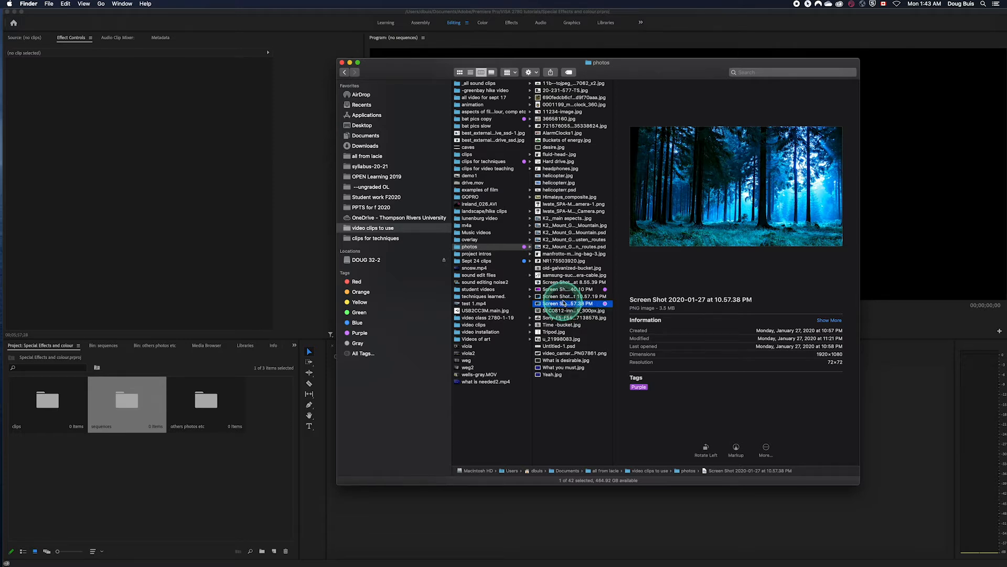
left_click(560, 290, "super")
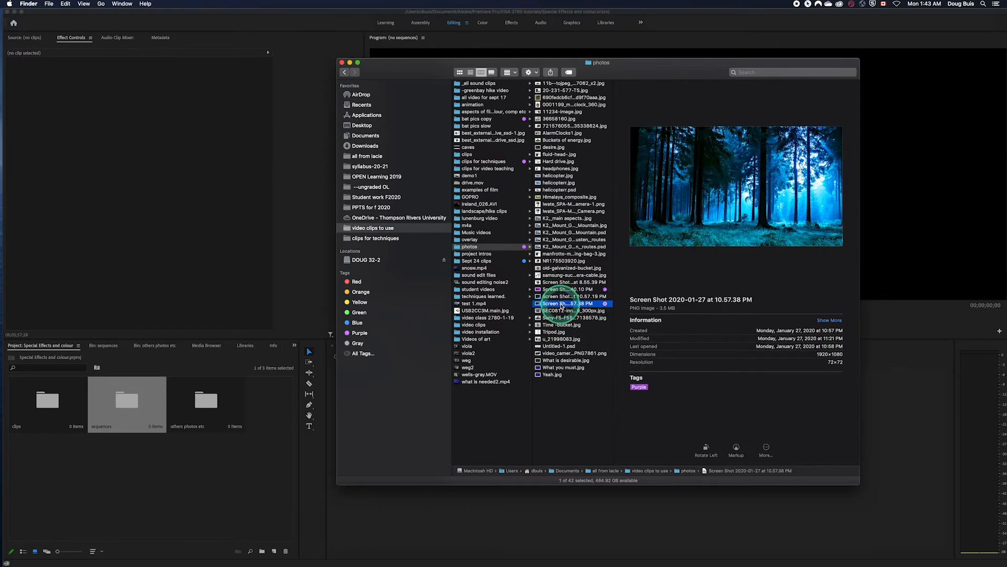
left_click_drag(561, 290, 206, 404)
- Import _DSC5230.MOV, _DSC5337.MOV, bat owl2 (Converted), bluerock_001.MOV and Candle burning from the clips for techniques folder into the clips bin
left_click(484, 162)
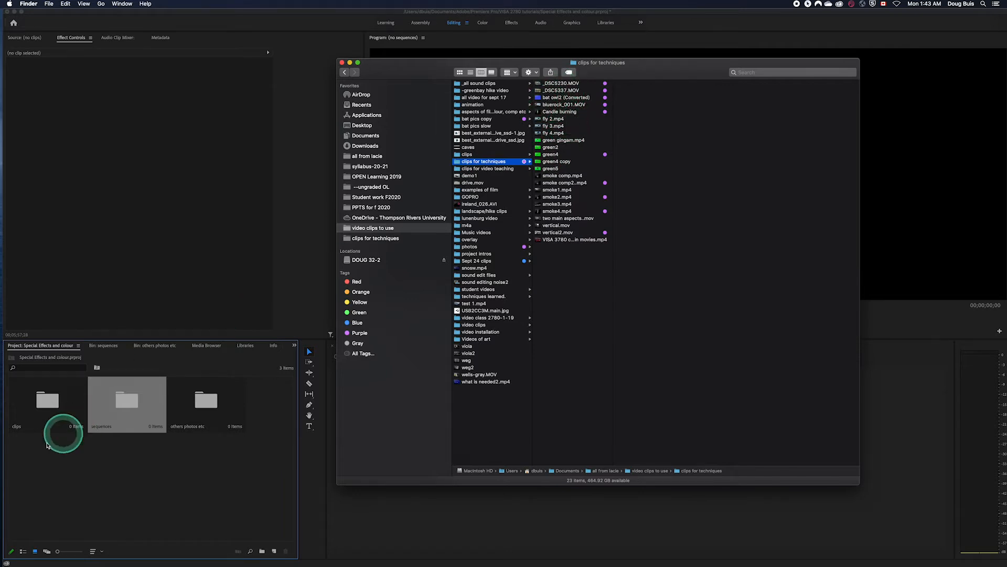
left_click(560, 84)
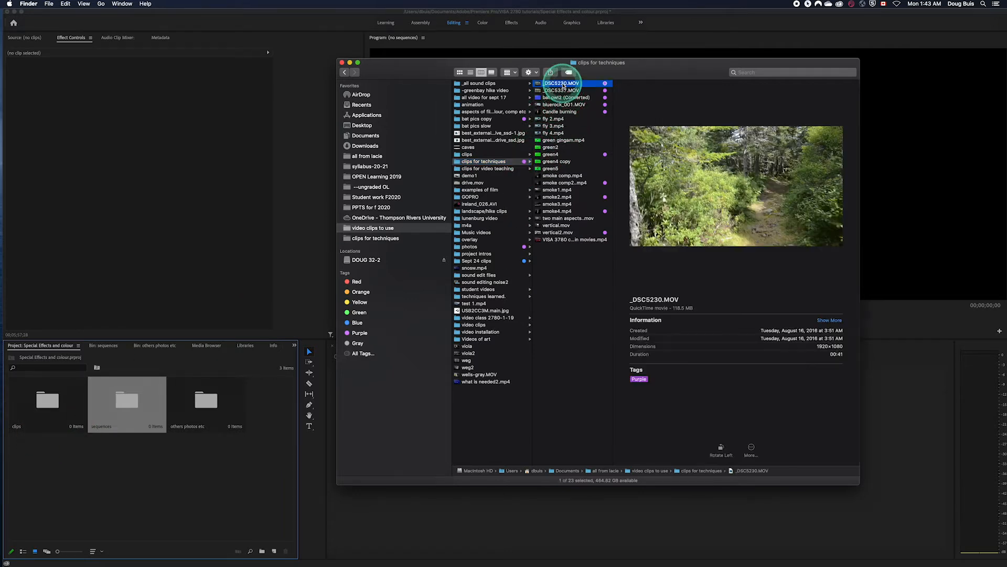
left_click(564, 113, "shift")
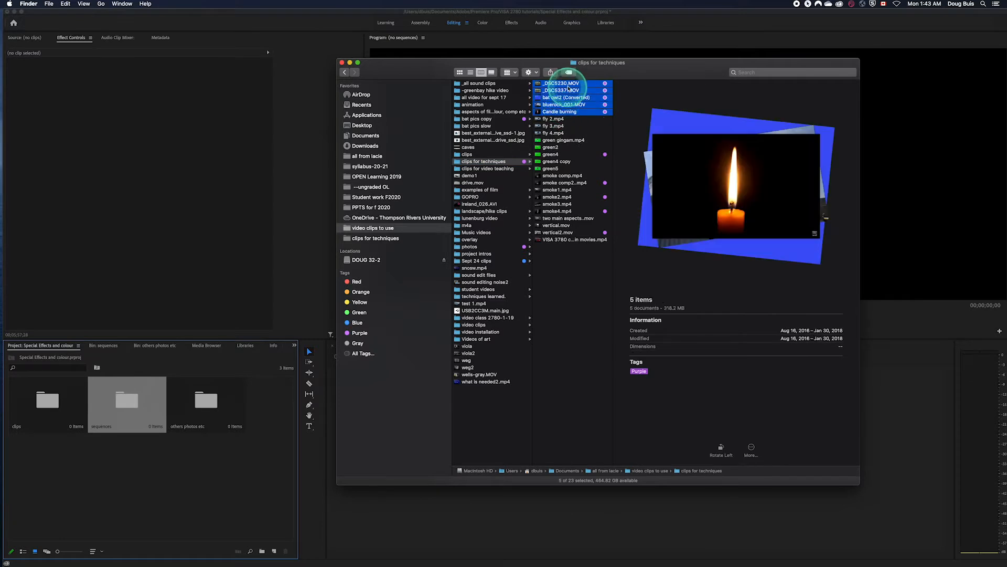
left_click_drag(568, 84, 55, 395)
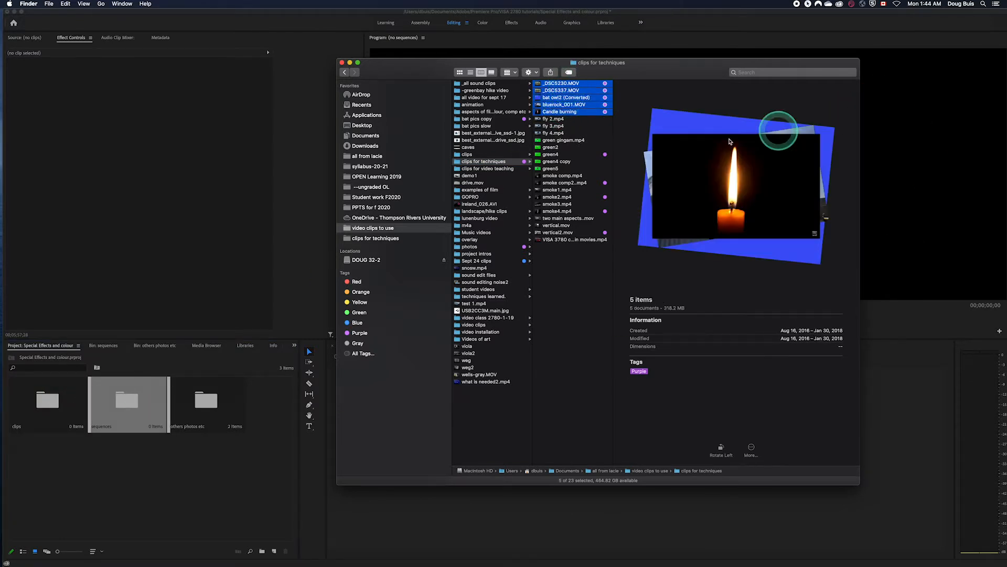
- Import green4, smoke comp2.mp4, smoke2.mp4, smoke4.mp4 and vertical2.mov from the same folder into the clips bin
left_click(557, 155)
left_click_drag(558, 156, 51, 408)
left_click(572, 183)
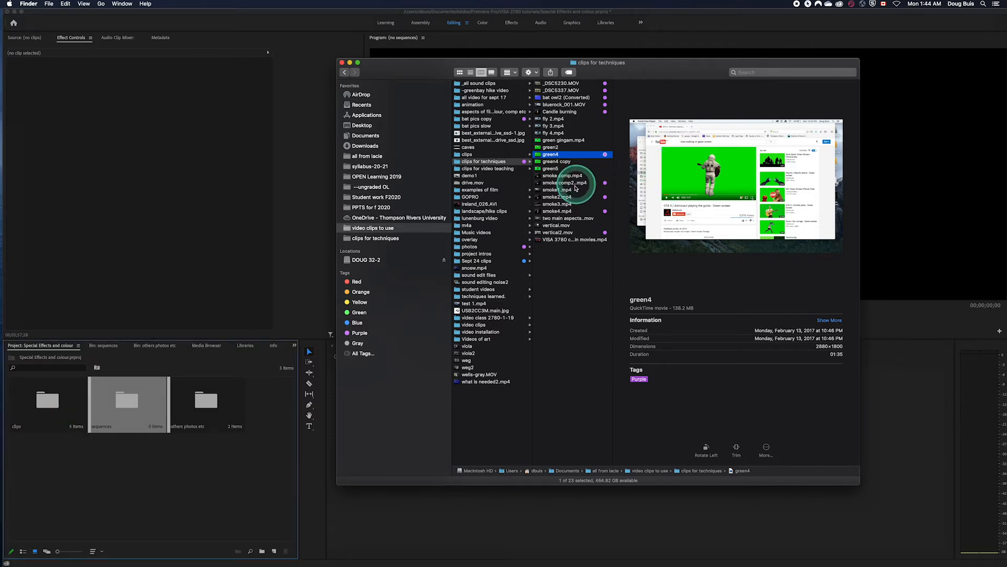
left_click(567, 197, "super")
left_click(564, 211, "super")
left_click(562, 232, "super")
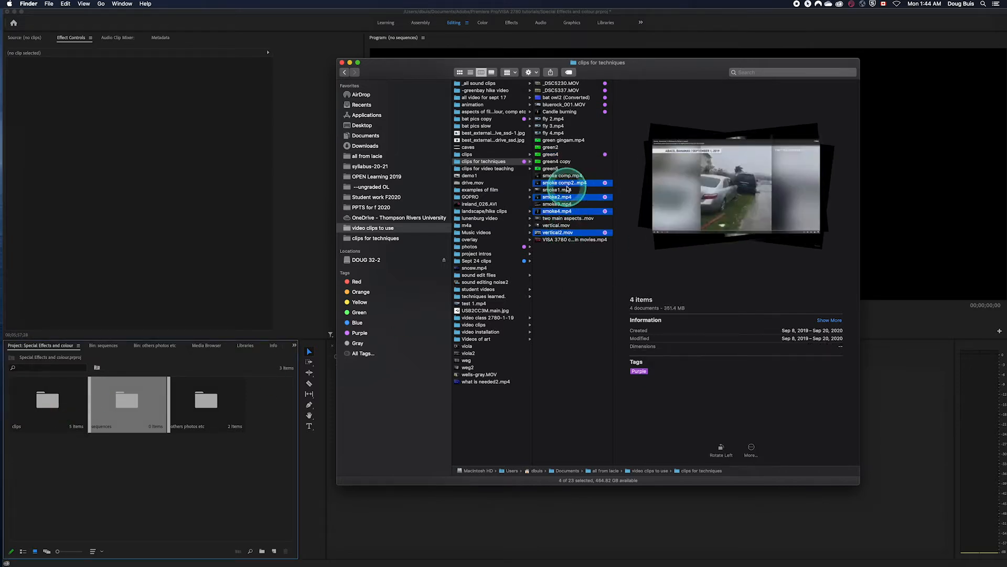
left_click_drag(566, 185, 45, 386)
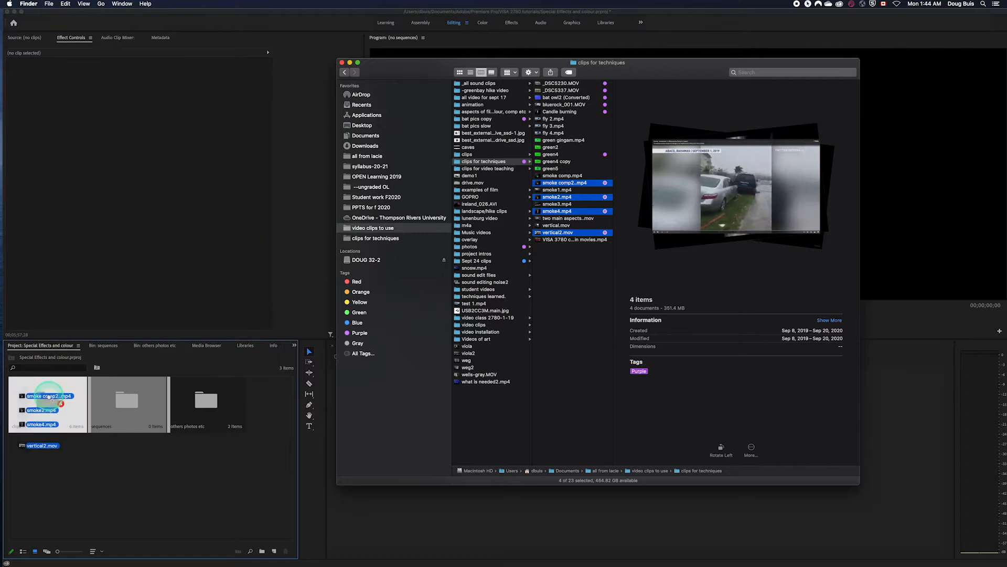
left_click(122, 403)
left_click(120, 403)
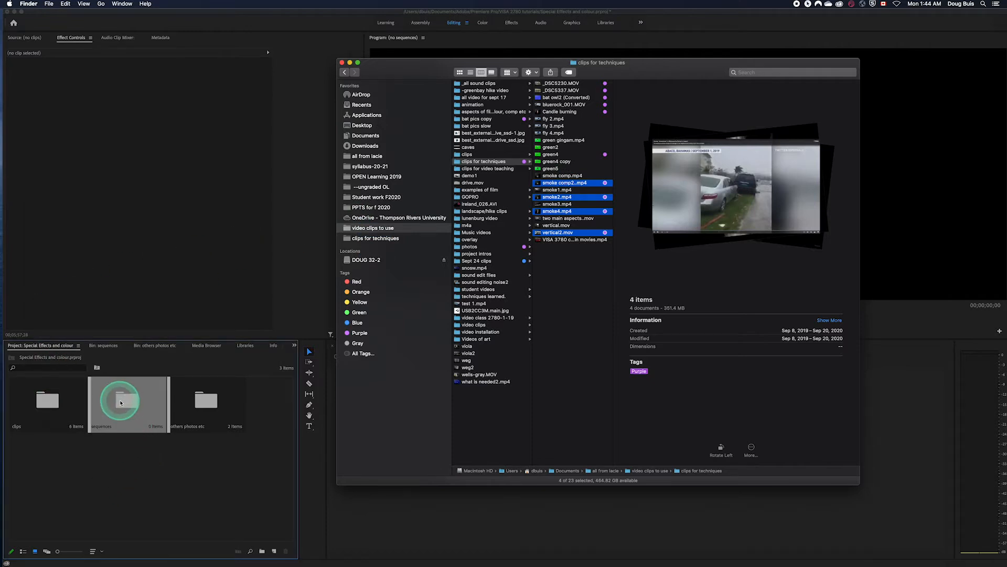
left_click(121, 403)
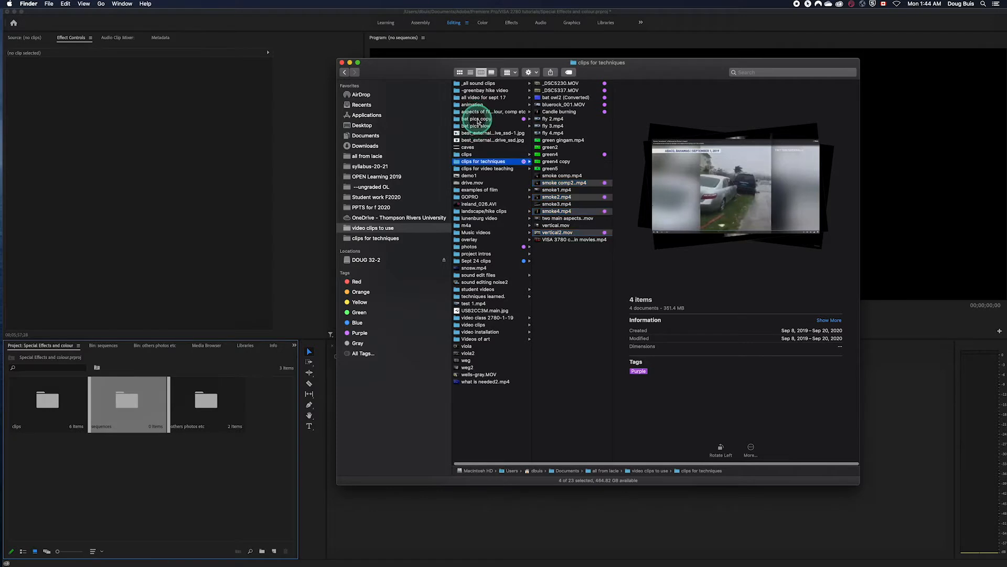
- Import the whole bat pics copy folder into the project as its own bin
left_click(477, 120)
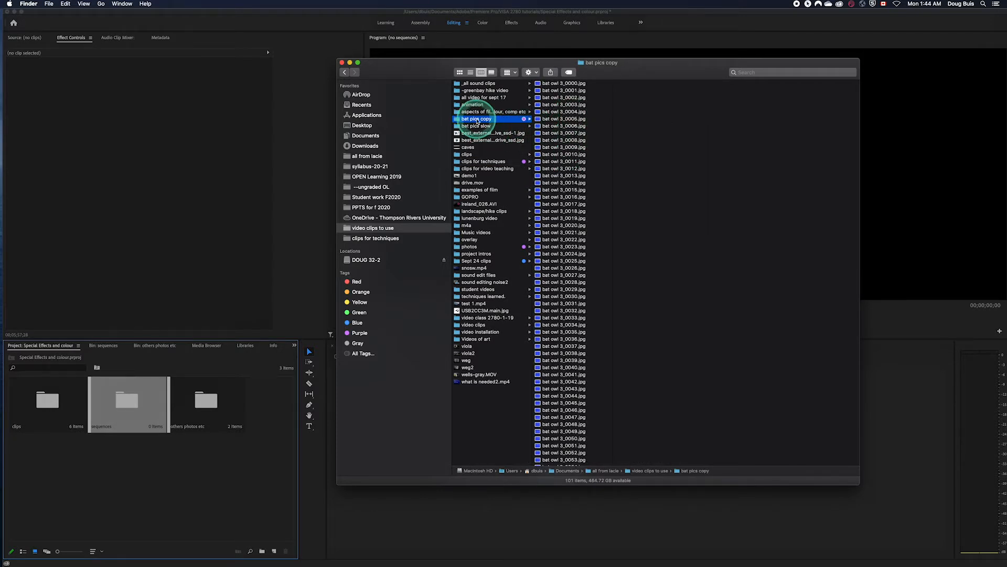
left_click_drag(478, 120, 204, 479)
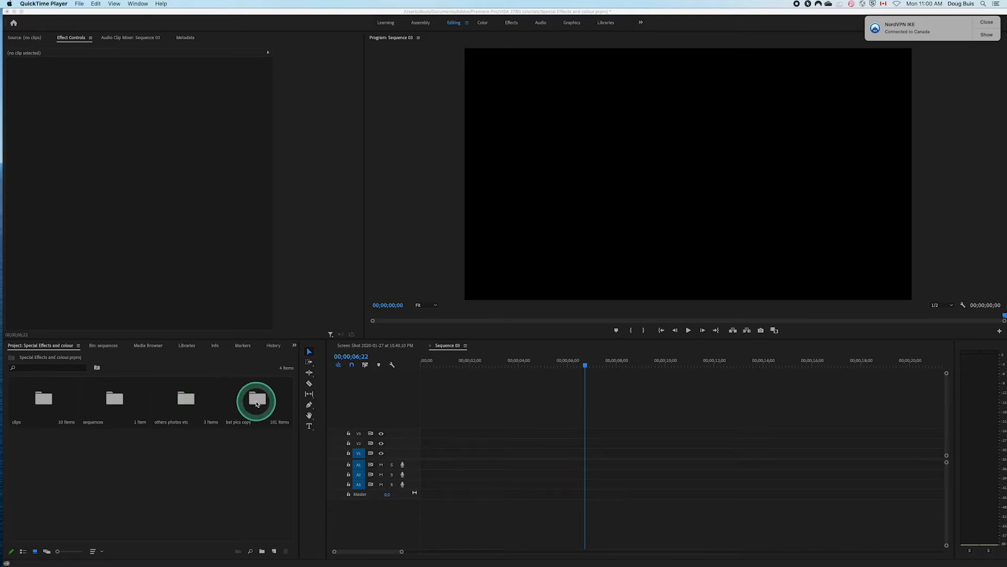
- Place all images of the bat pics copy bin on track V1 at the start of Sequence 03
double_click(256, 404)
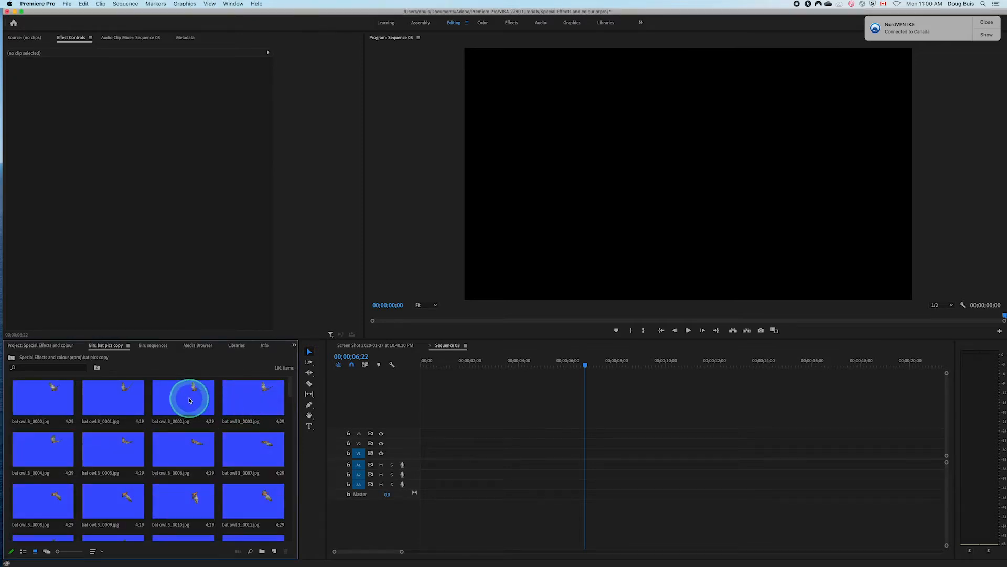
left_click(11, 347)
left_click(258, 402)
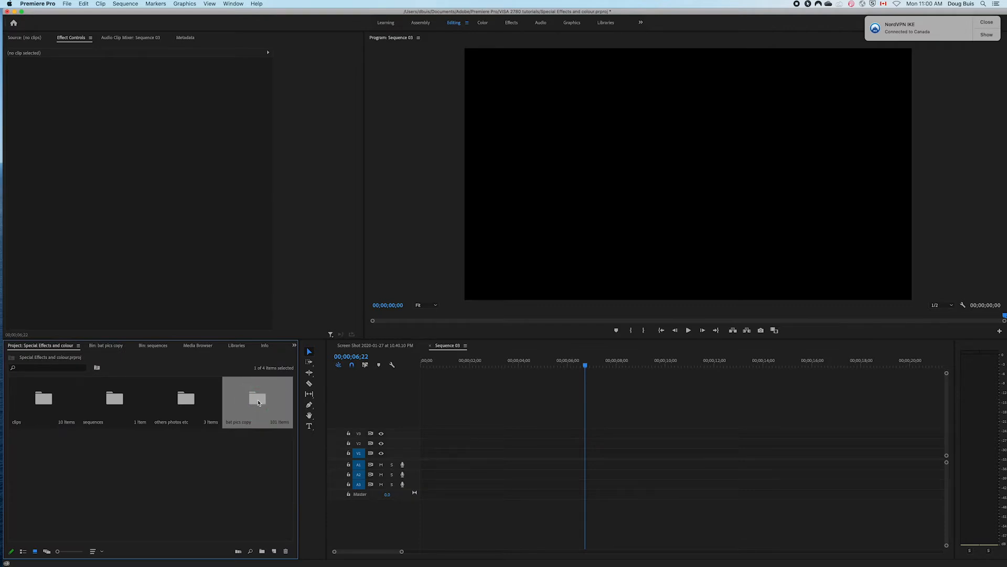
left_click(257, 401)
left_click_drag(255, 399, 428, 453)
left_click_drag(392, 553, 800, 559)
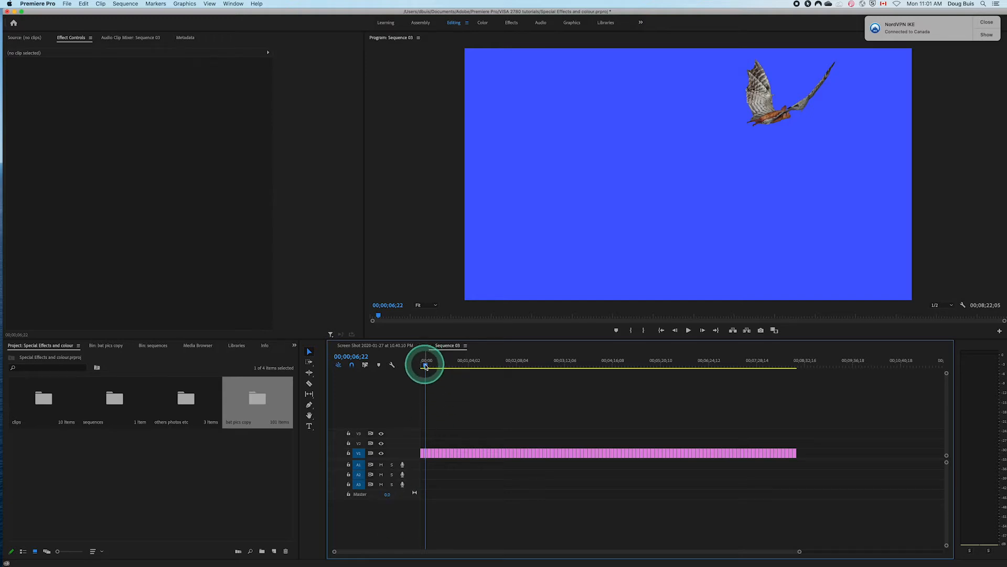
- Play the bat images from the beginning of the sequence and return the playhead to the start
left_click_drag(425, 364, 405, 369)
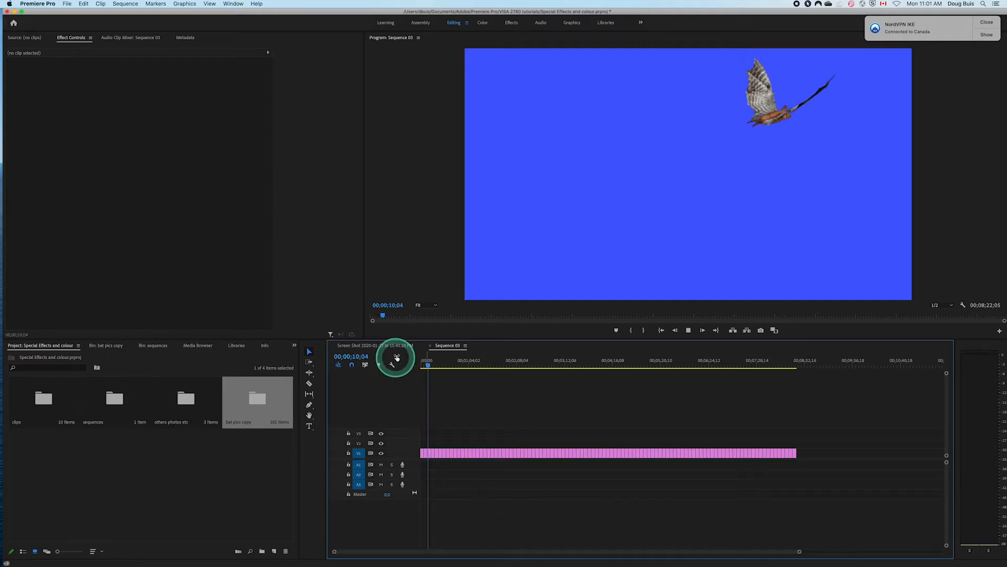
left_click_drag(429, 366, 409, 364)
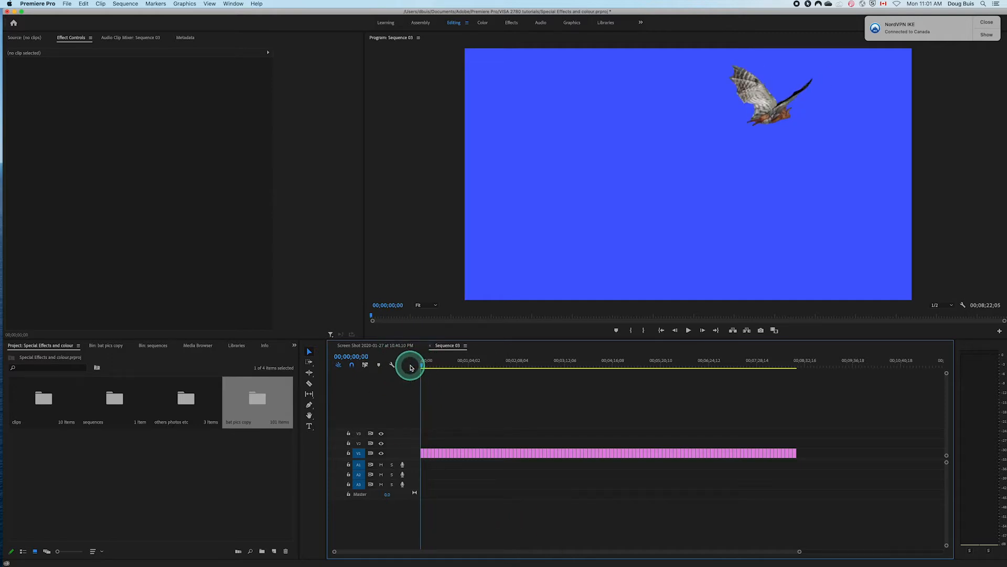
- Shorten the duration of only the first bat image on track V1 to a few frames using Speed/Duration
left_click(423, 454)
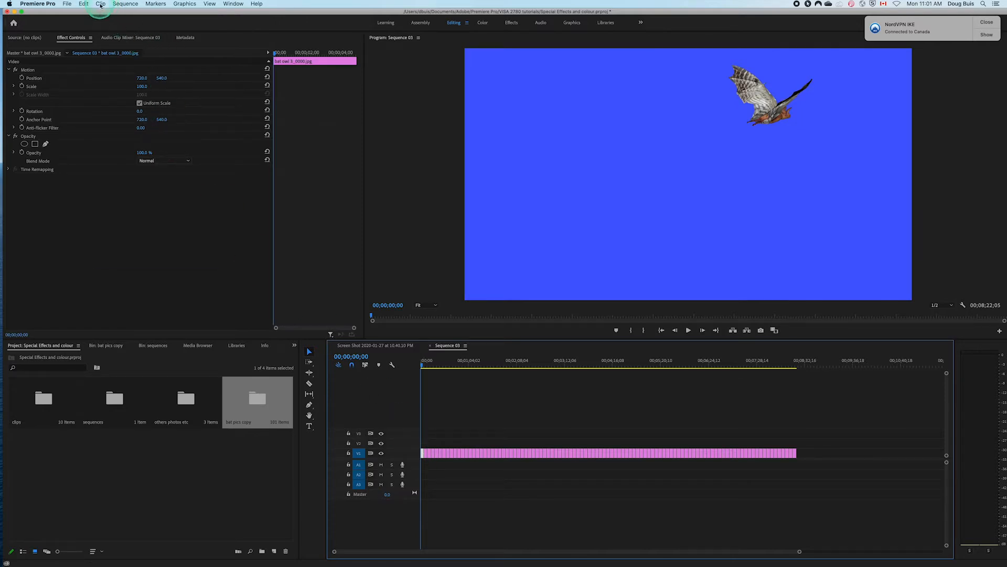
left_click(100, 5)
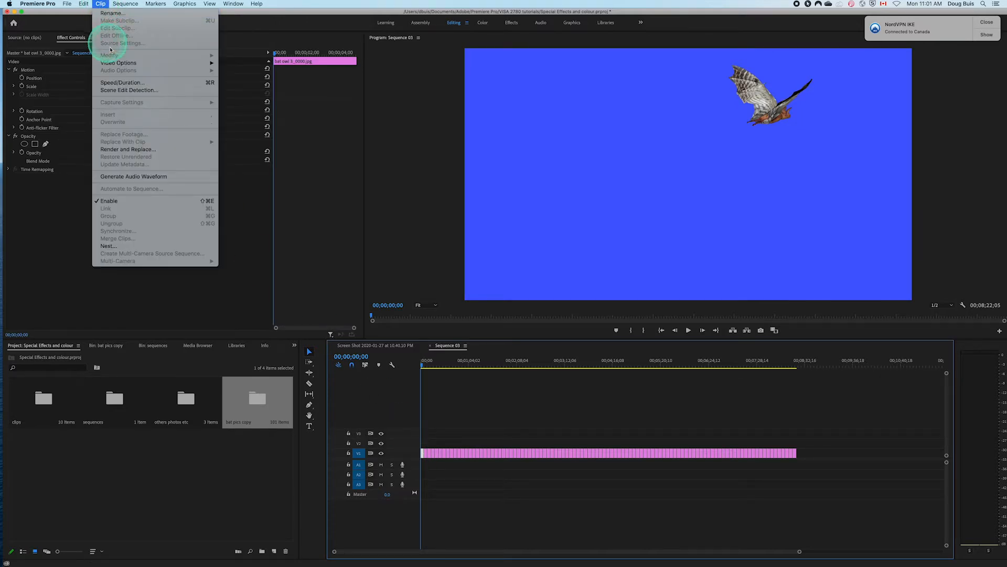
left_click(123, 84)
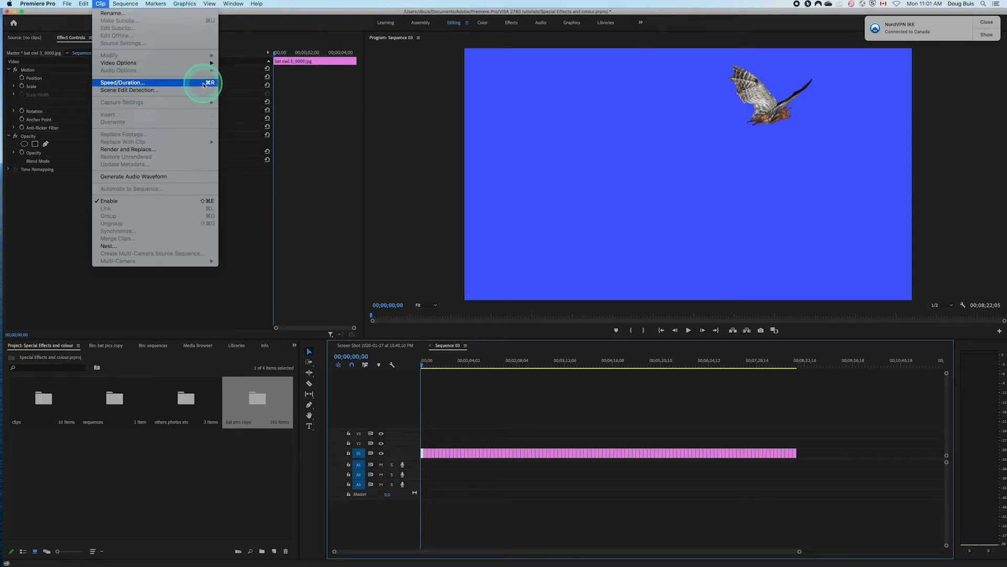
left_click(495, 530)
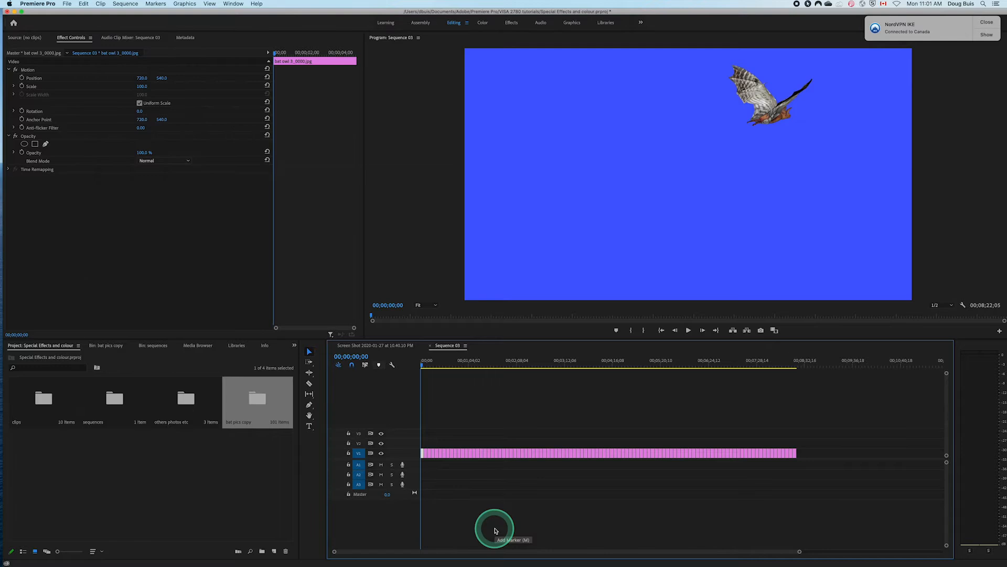
key("super+r")
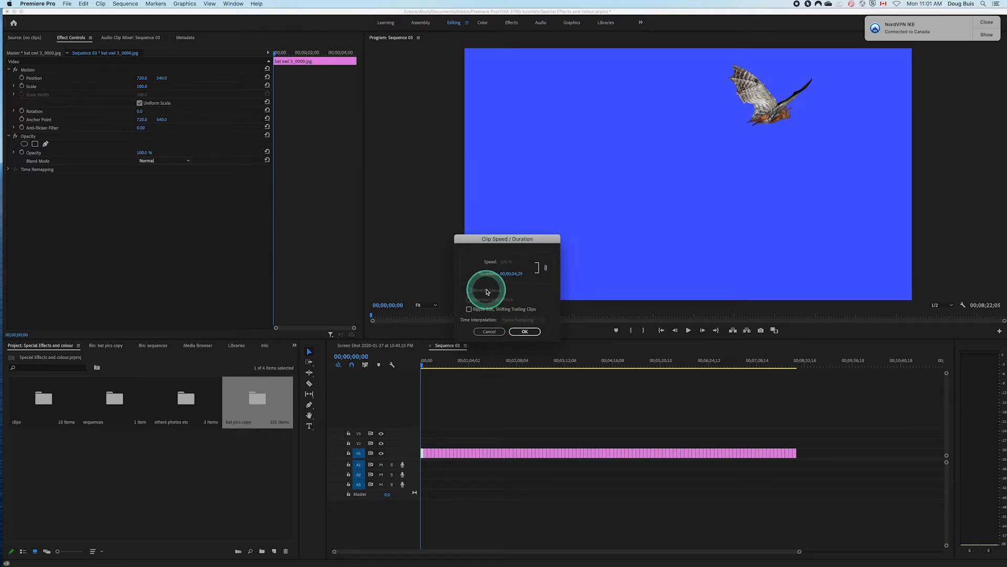
left_click(516, 274)
left_click(517, 274)
key("BackSpace")
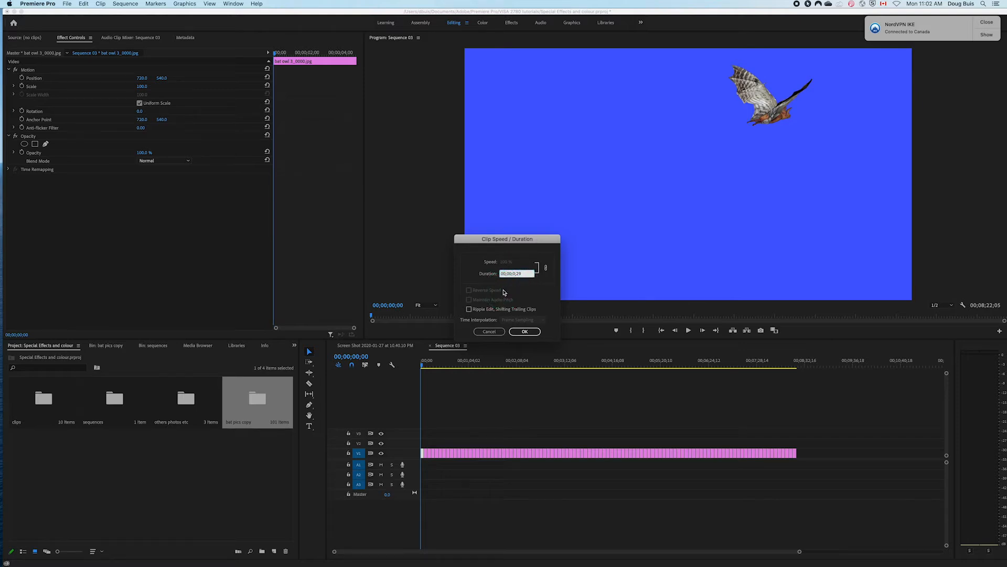
type("0")
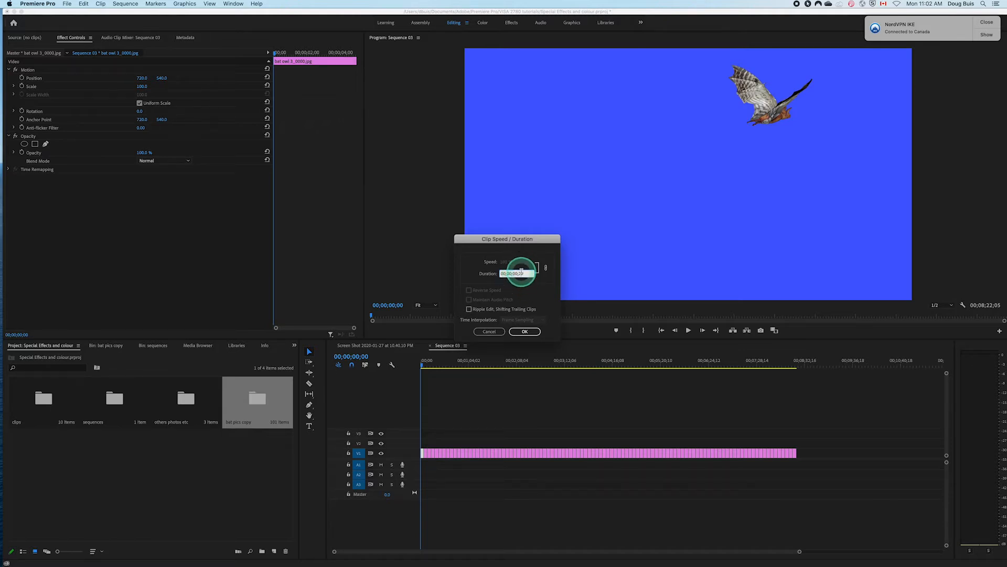
key("BackSpace")
left_click(525, 331)
left_click_drag(793, 550, 645, 545)
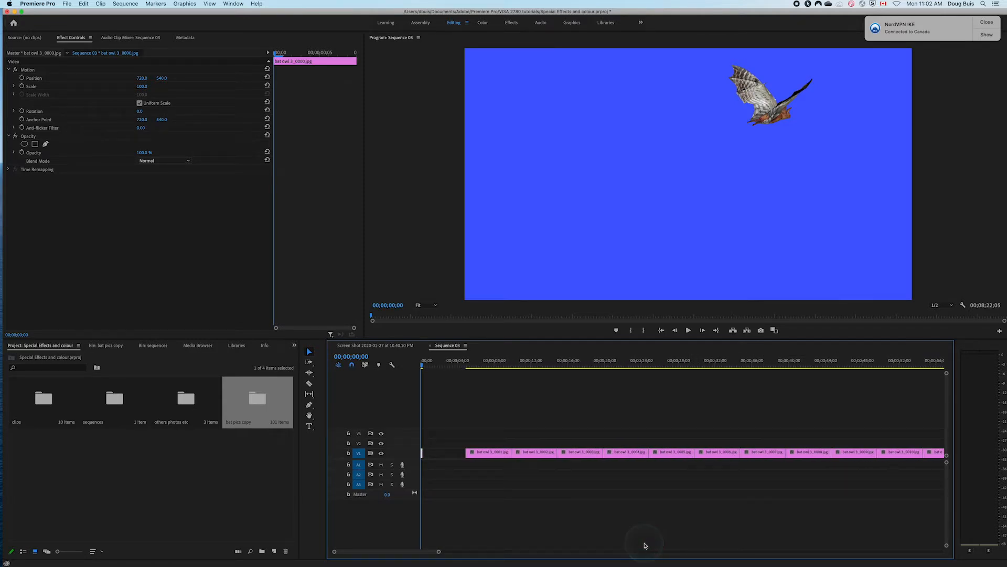
- Undo the duration change on the first bat image
key("super+z")
left_click_drag(438, 551, 797, 550)
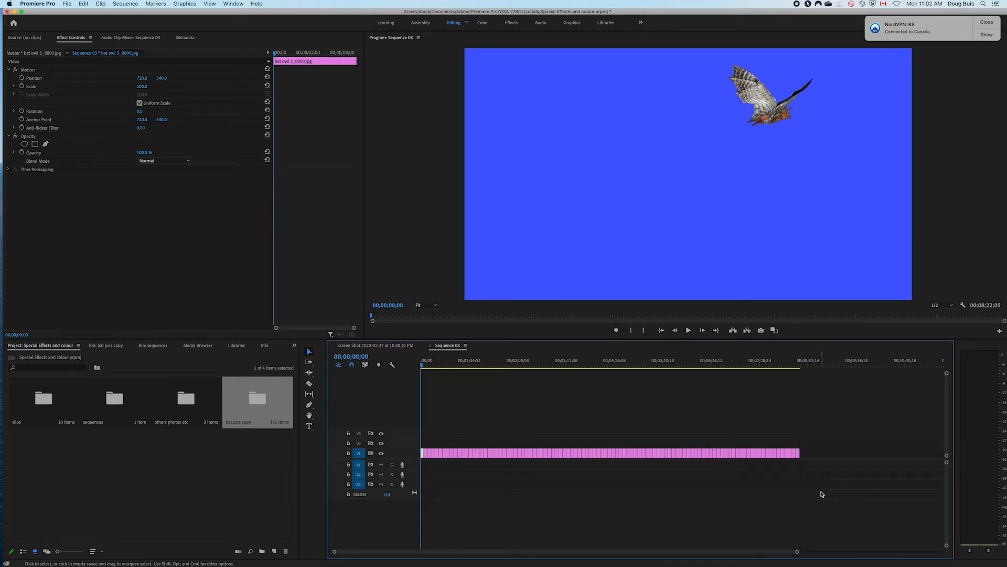
- Set the duration of all bat images on the timeline to 00;00;00;09 with Ripple Edit, Shifting Trailing Clips enabled
key("super+a")
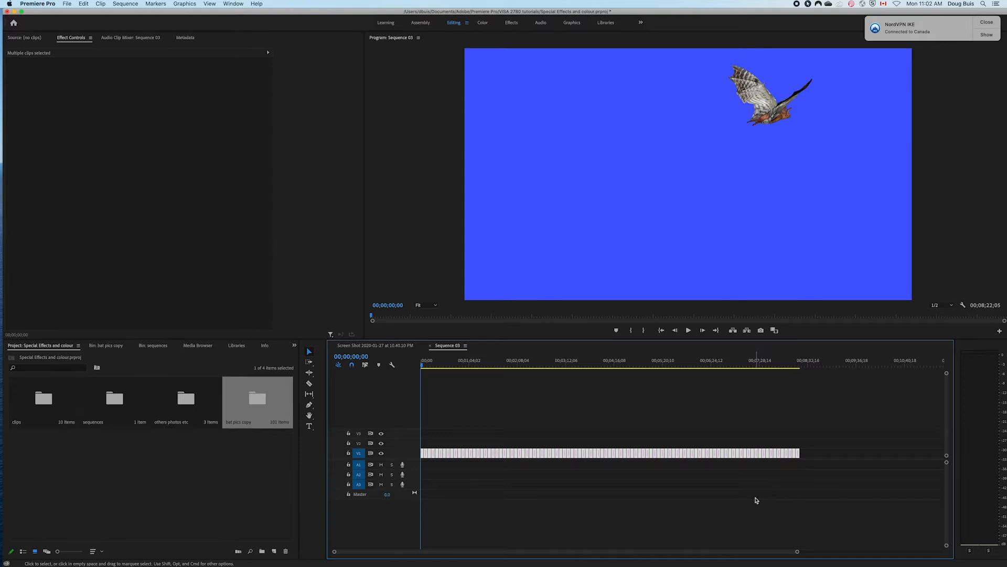
key("super+r")
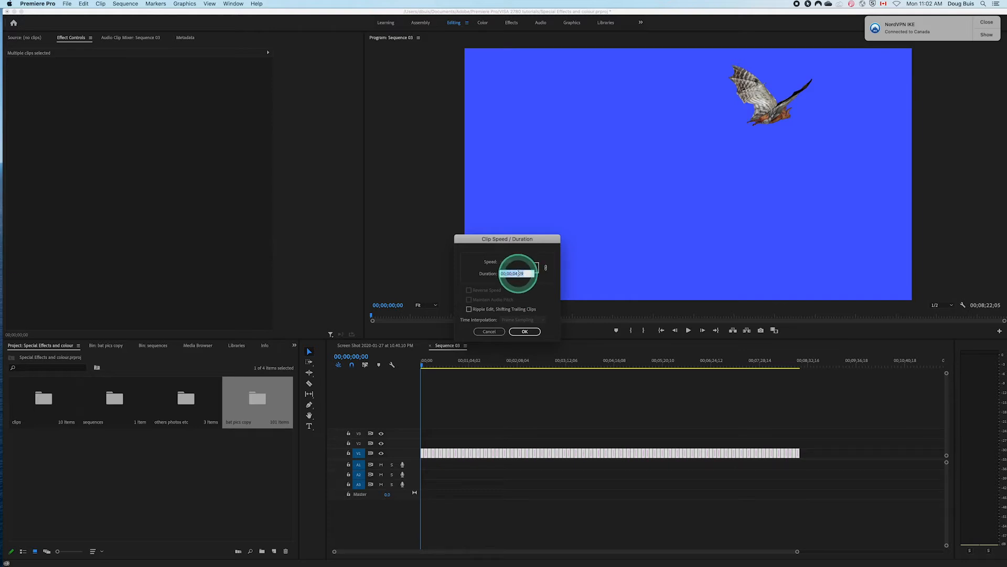
type("19")
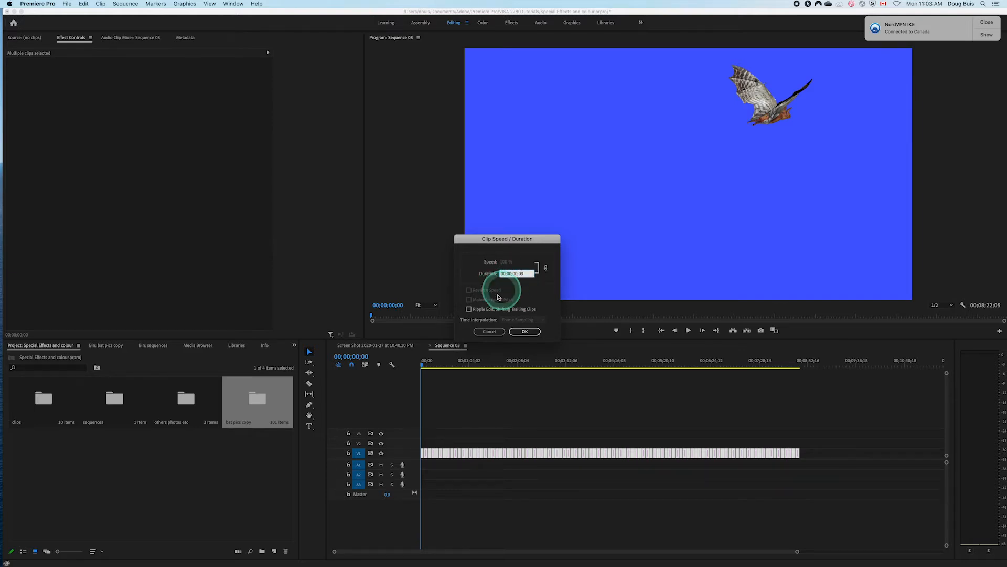
left_click(469, 310)
left_click(525, 331)
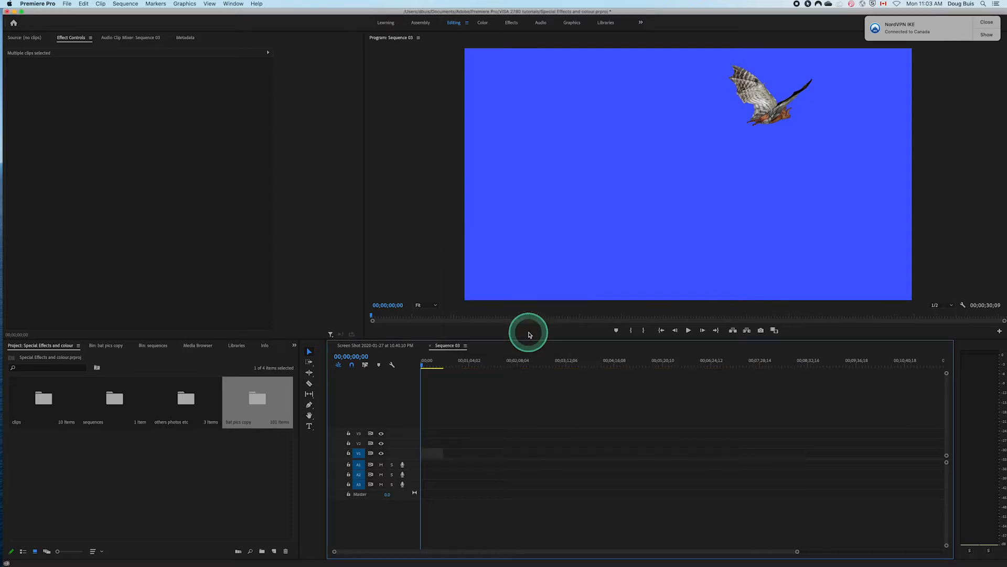
left_click_drag(797, 551, 613, 545)
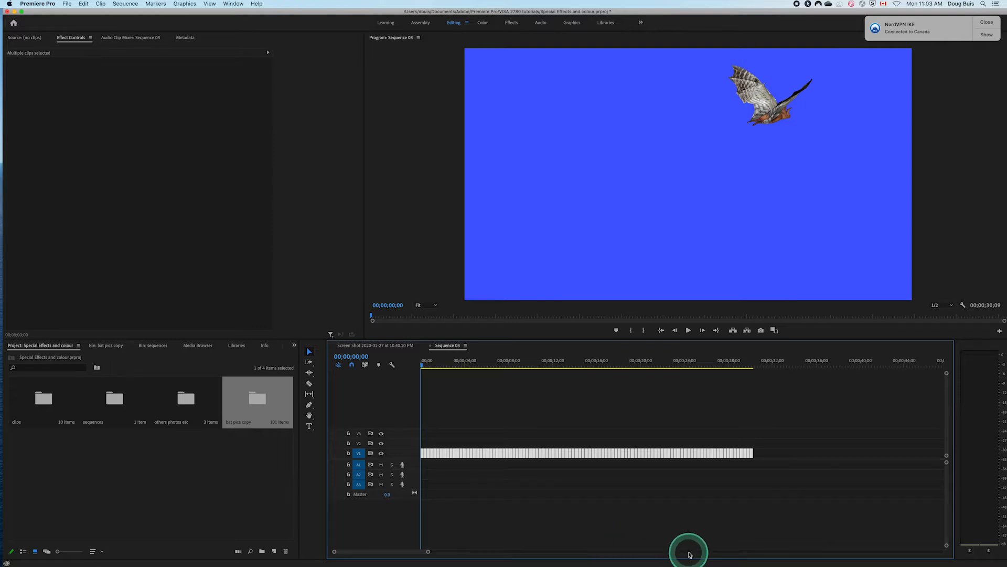
- Preview the bat images, and set every selected image's duration to 00;00;00;01 with Ripple Edit, Shifting Trailing Clips enabled
key("space")
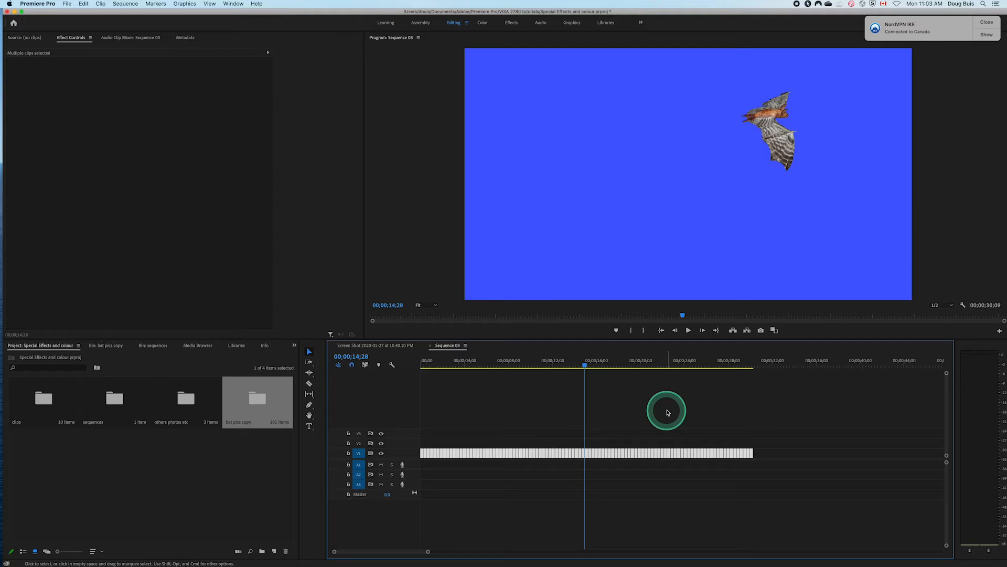
key("super+r")
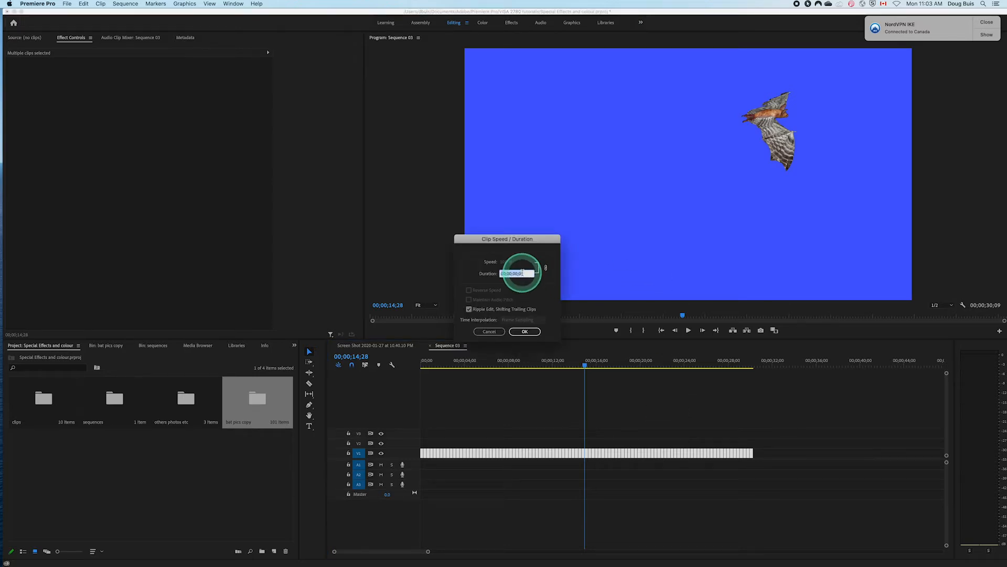
left_click(525, 273)
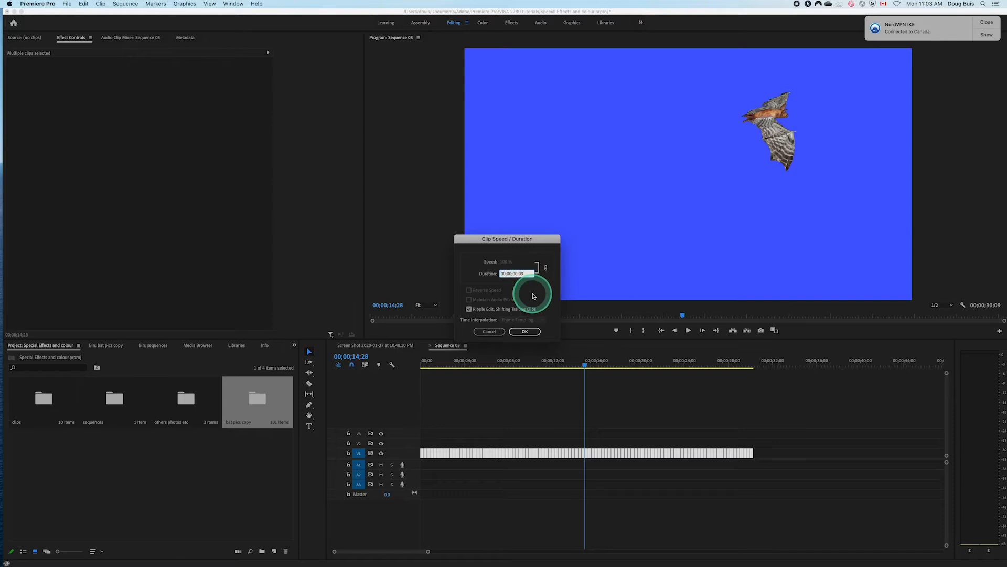
type("1")
left_click(525, 331)
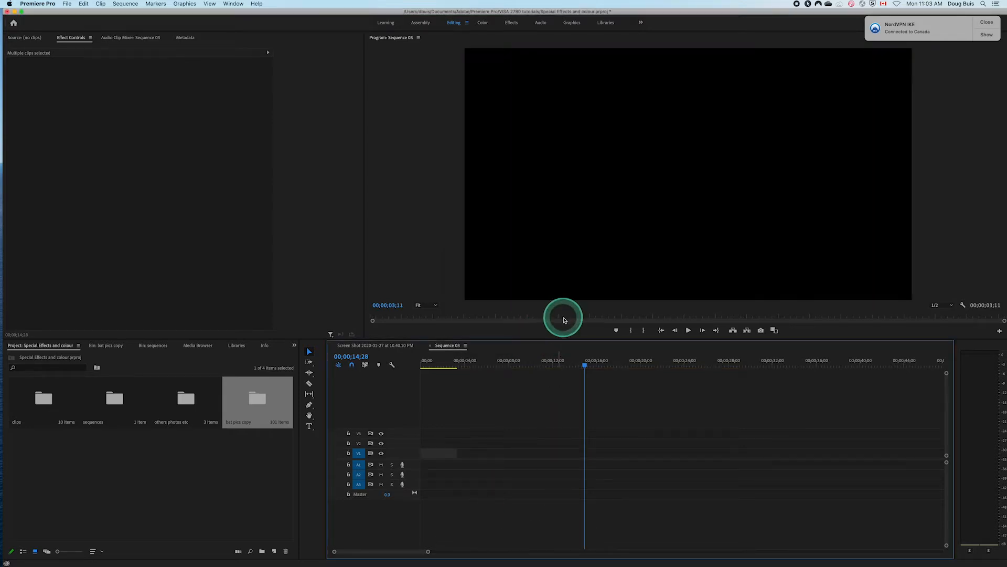
- Play the shortened bat animation from the beginning of the sequence and scrub back through its frames
left_click_drag(584, 365, 463, 380)
left_click_drag(428, 551, 375, 551)
left_click_drag(498, 367, 405, 380)
key("space")
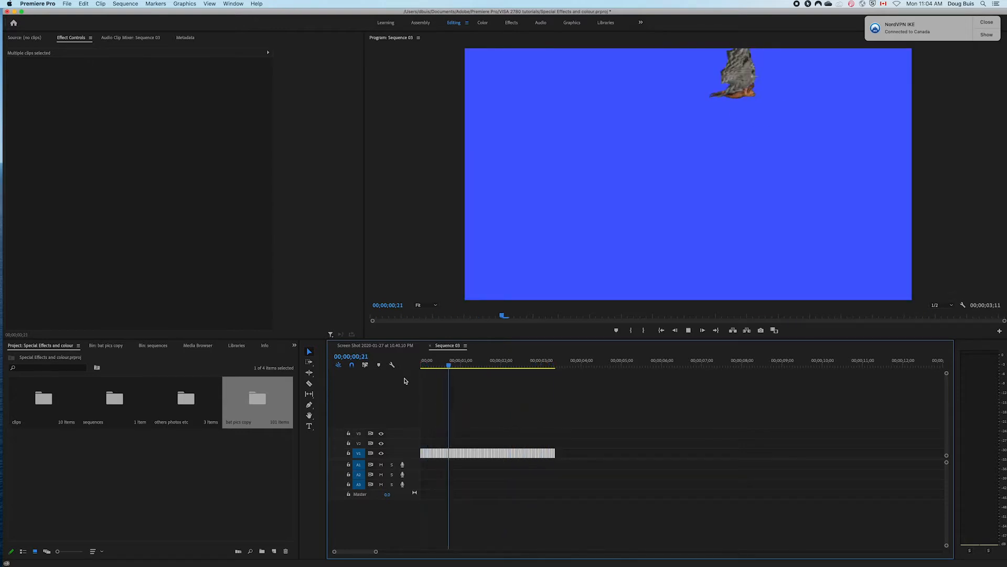
left_click(404, 381)
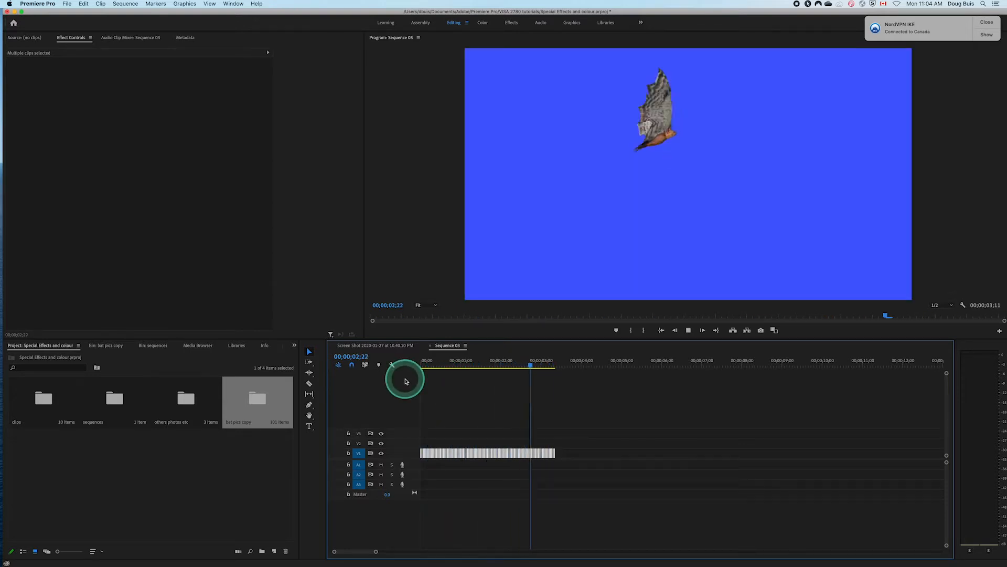
left_click_drag(533, 366, 482, 371)
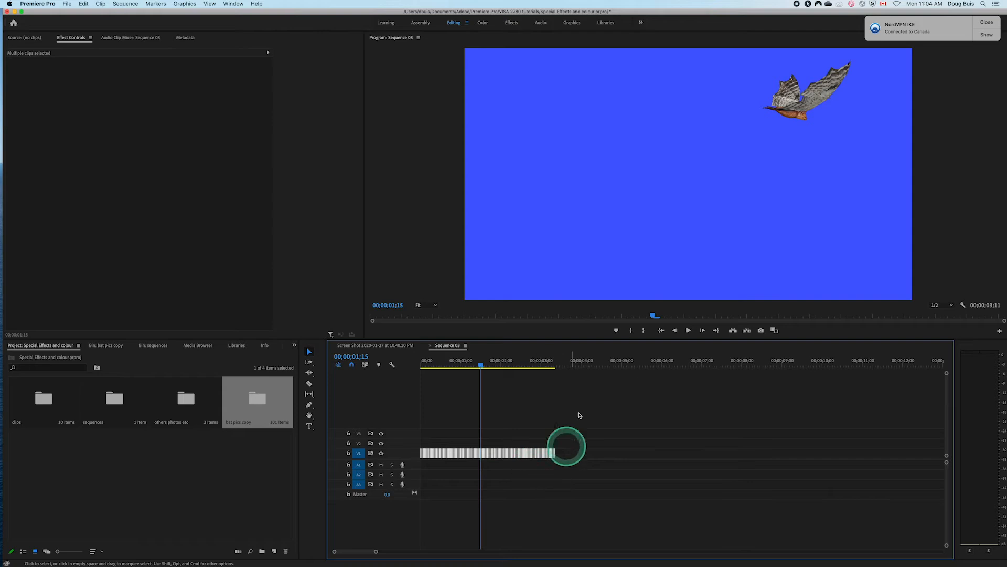
- Copy the selected bat images and paste them on track V1 at 00;00;03;15, leaving a small gap after the originals
left_click_drag(481, 365, 565, 380)
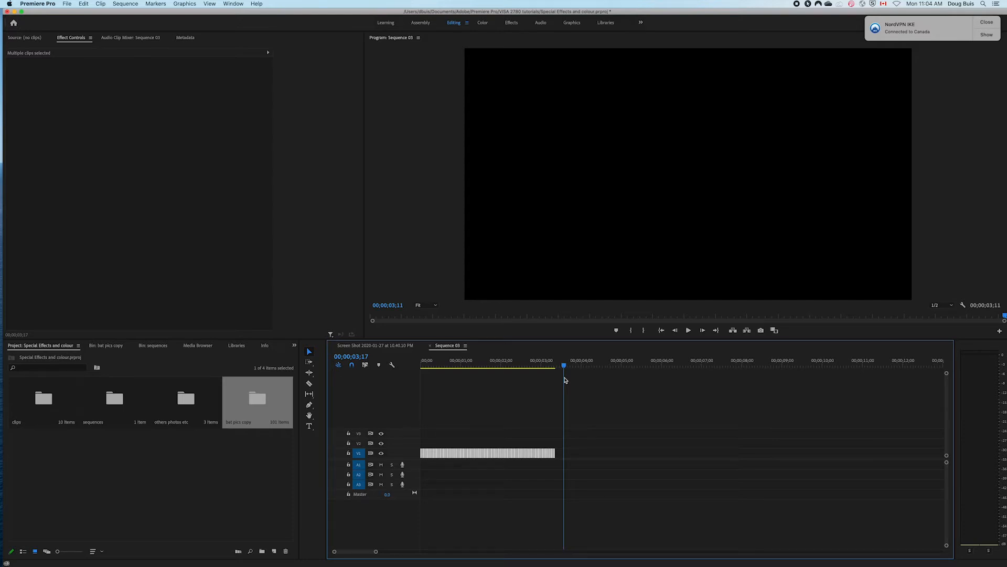
left_click(563, 369)
left_click_drag(565, 370, 560, 370)
left_click(554, 458)
left_click(122, 3)
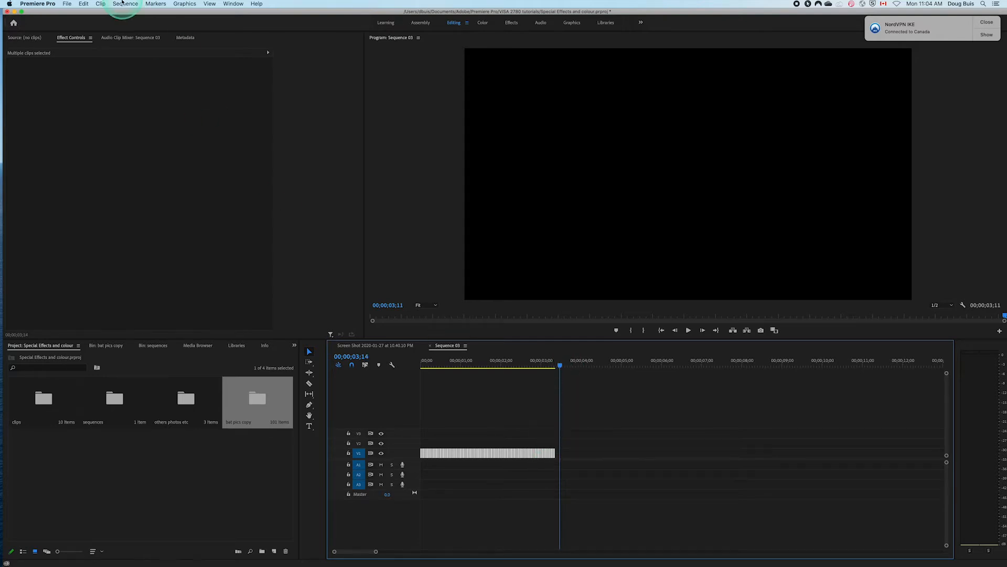
left_click(87, 5)
left_click(168, 47)
left_click(401, 209)
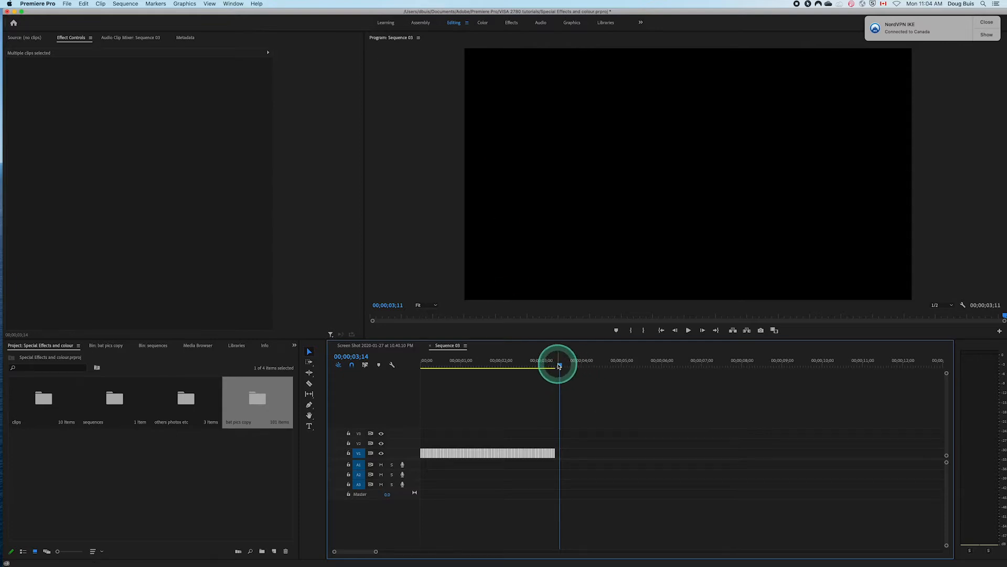
left_click_drag(560, 366, 561, 368)
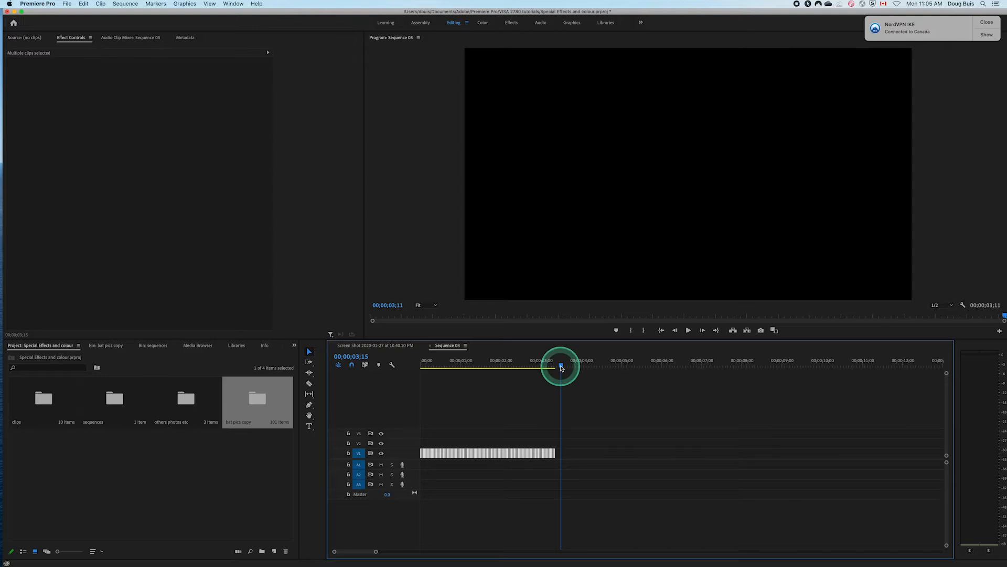
left_click_drag(561, 366, 561, 368)
key("cmd+v")
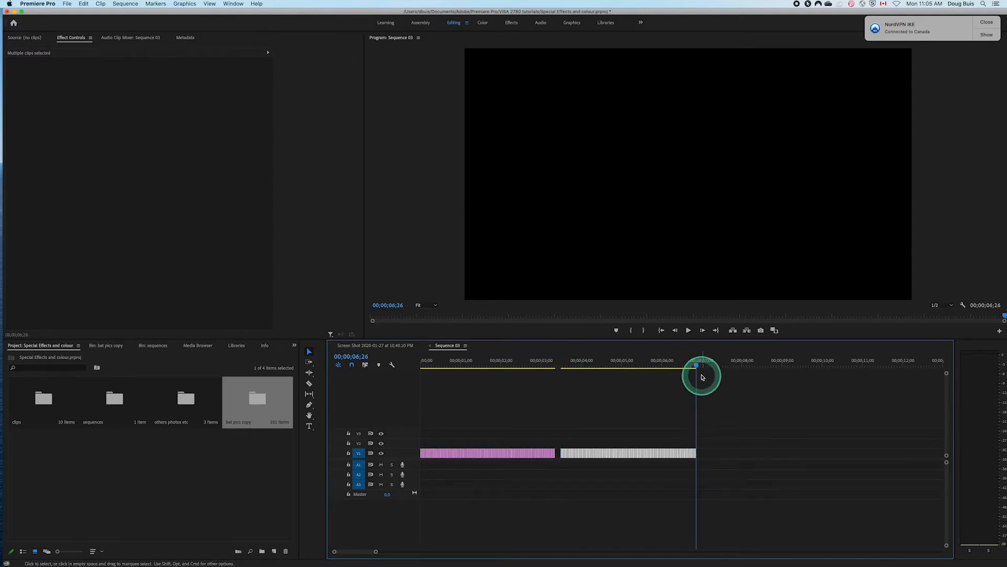
- Scrub through both sets and set the pasted bat images' duration to 00;00;00;02 with Ripple Edit, Shifting Trailing Clips enabled
left_click_drag(697, 364, 479, 366)
left_click_drag(435, 413, 669, 419)
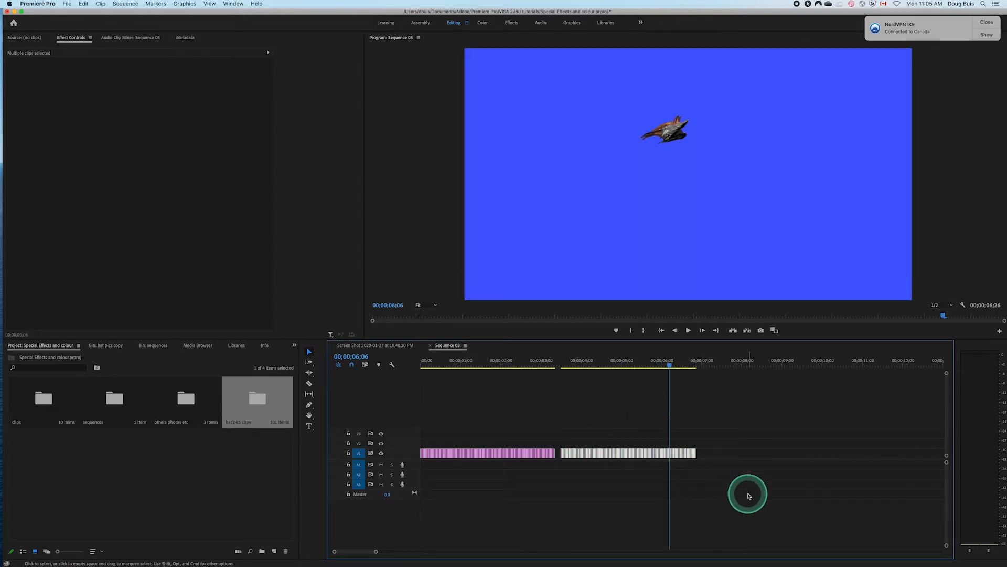
key("super+r")
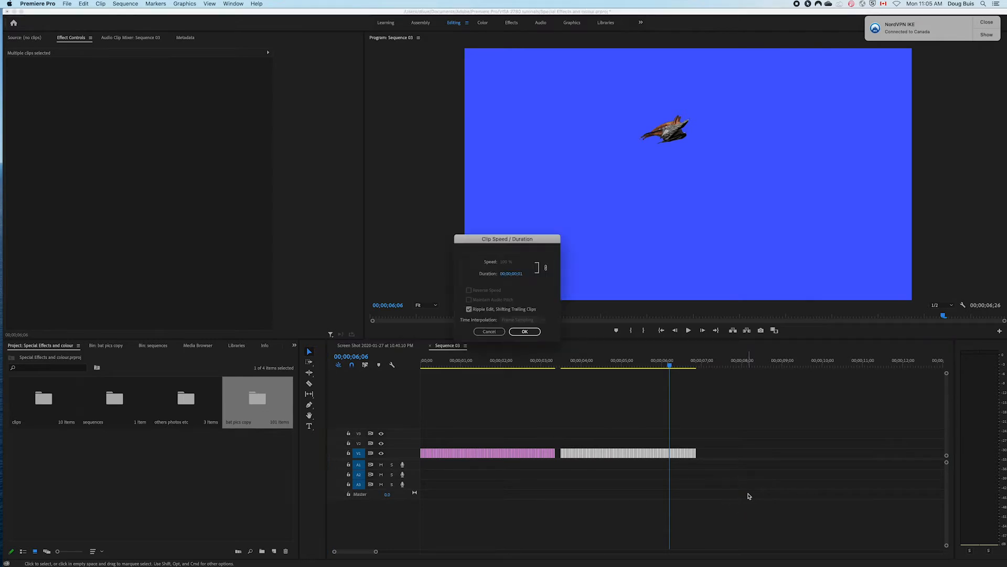
left_click(524, 273)
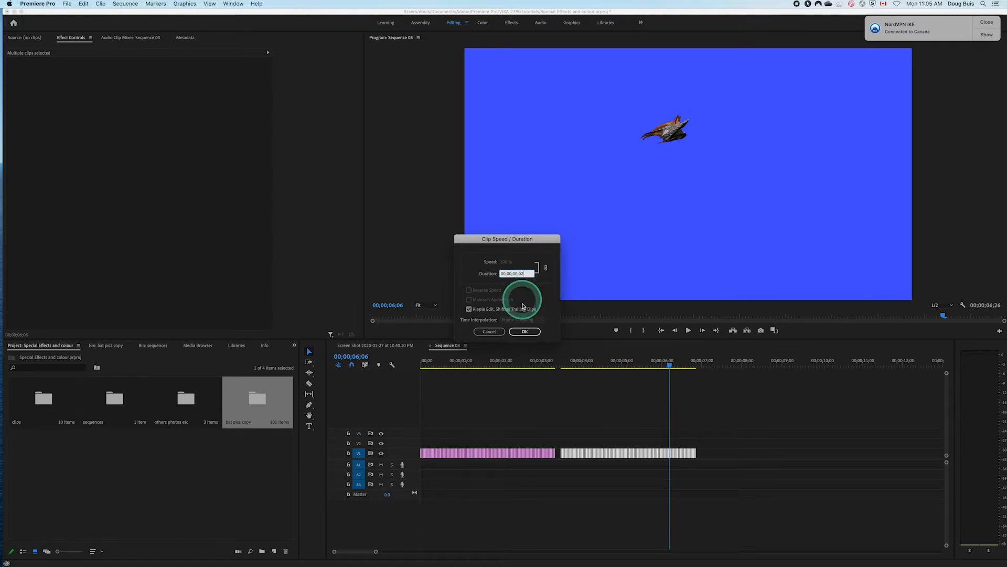
left_click(524, 331)
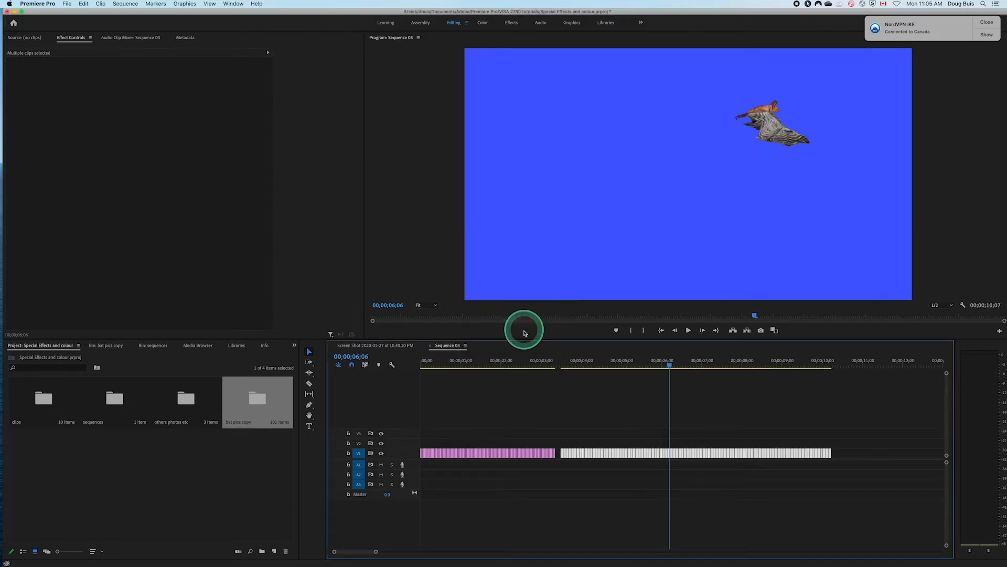
- Play both versions of the bat animation from the sequence start and place the playhead at the end of the last clip
left_click_drag(666, 360, 389, 425)
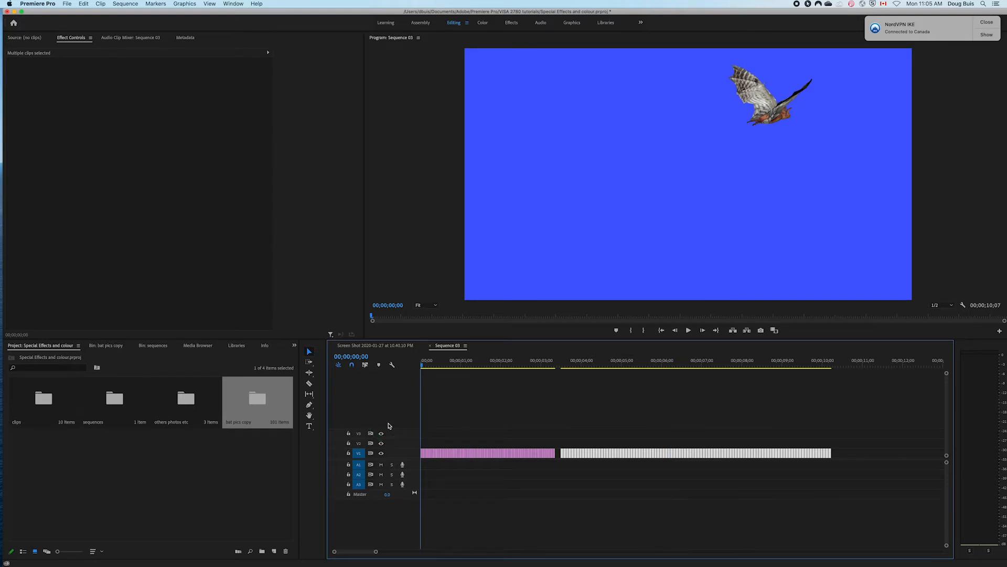
key("space")
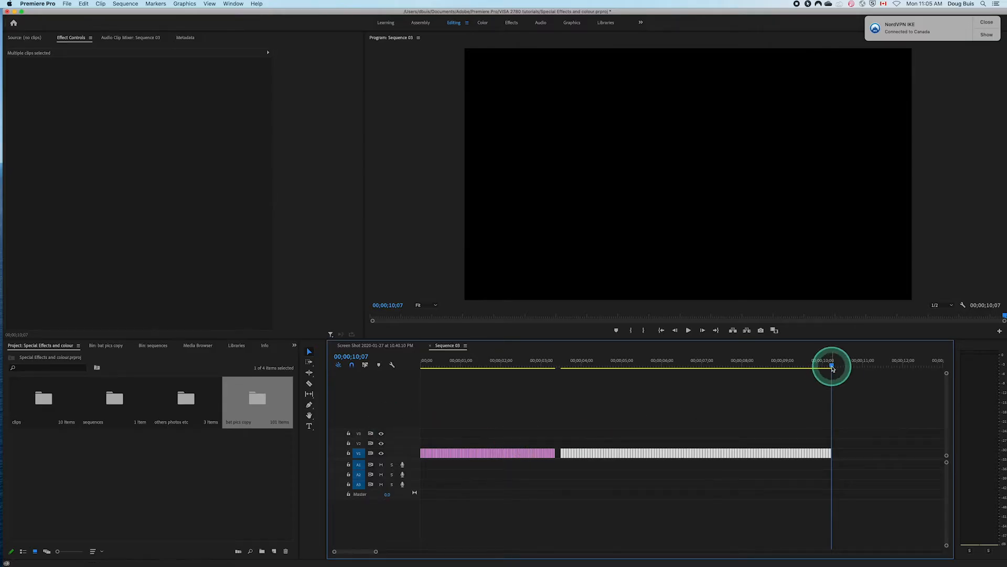
mouse_move(833, 368)
left_mouse_down()
mouse_move(854, 368)
mouse_move(833, 374)
left_mouse_up()
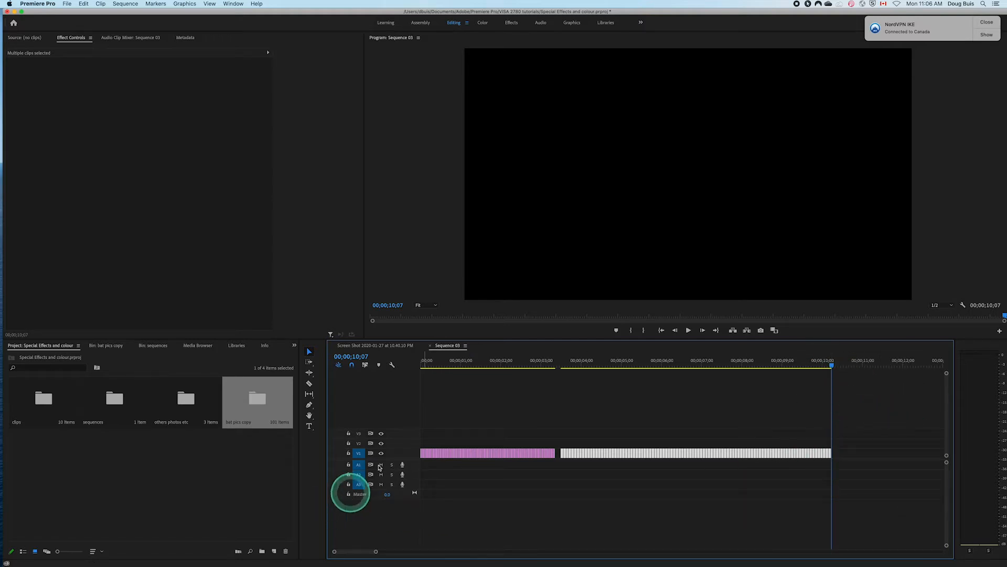
- Mark an Out point at the end of the last bat clip, at 00;00;10;07
scroll(890, 400, "down", 1)
left_click(888, 400)
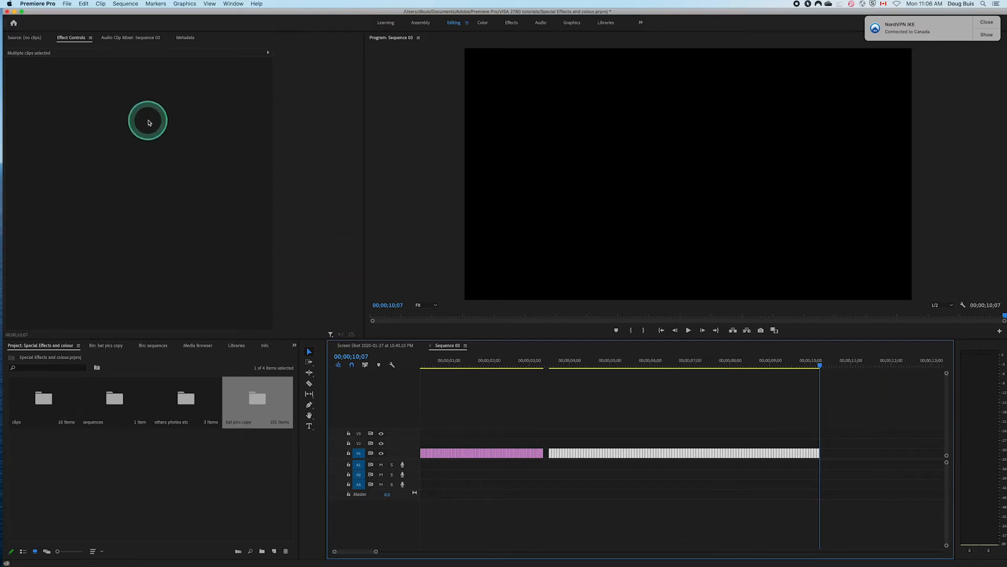
left_click(152, 4)
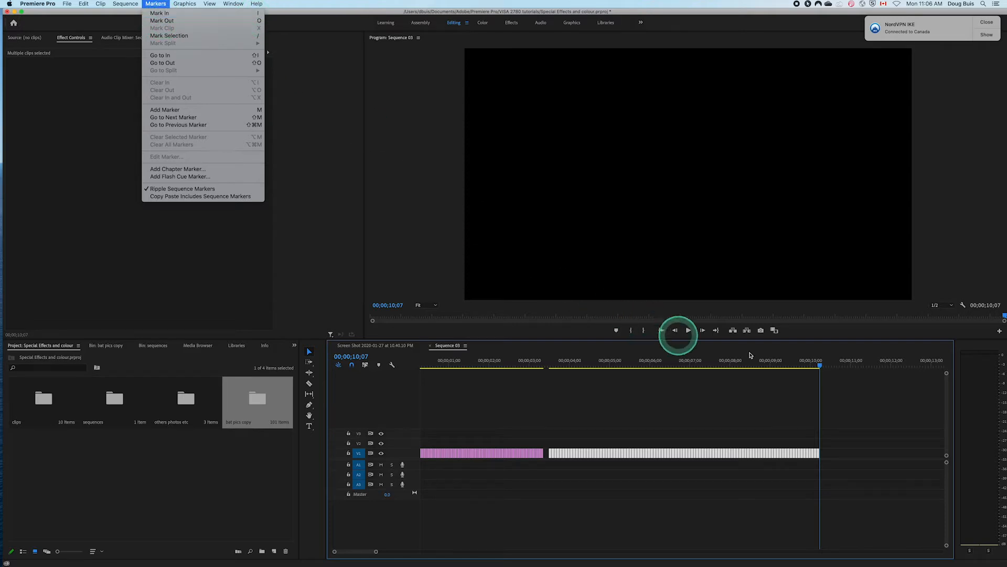
left_click(862, 394)
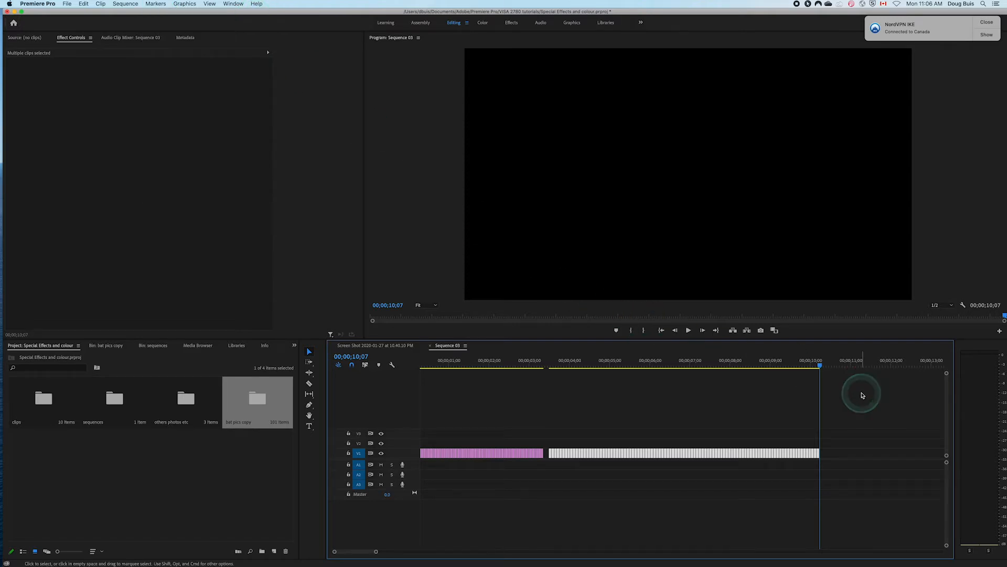
key("o")
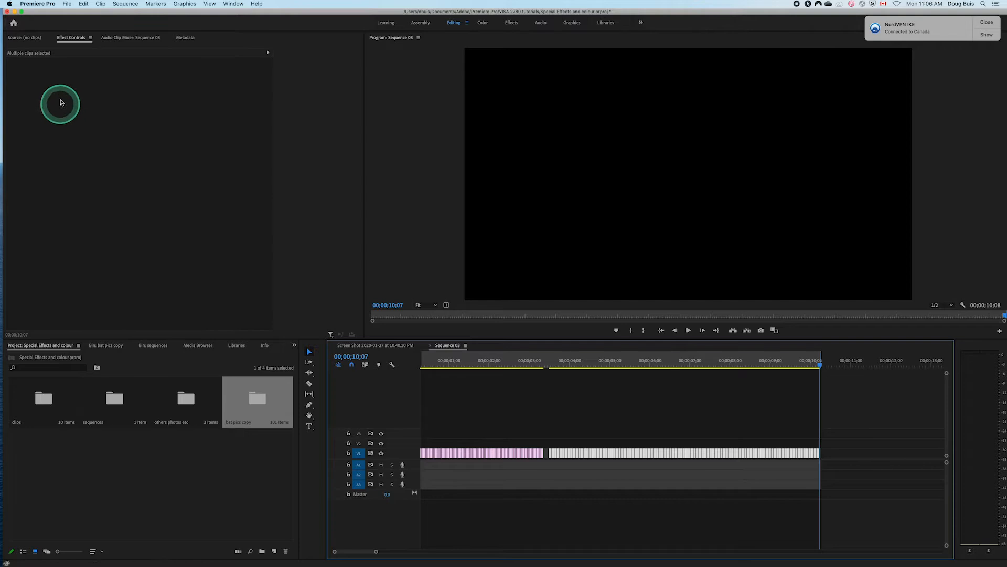
- Open the media export settings for the marked range of the sequence and choose the H.264 format
left_click(66, 3)
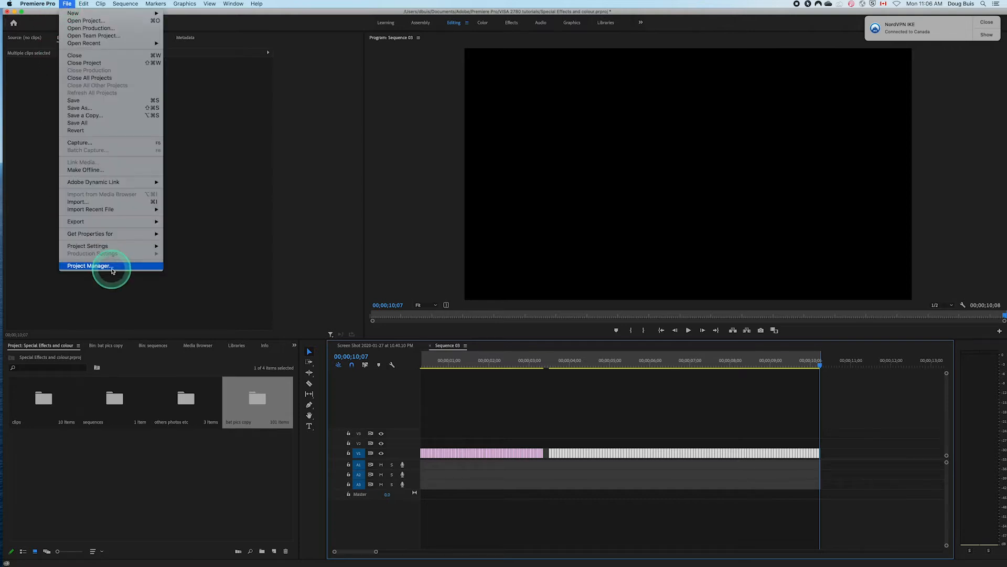
mouse_move(85, 221)
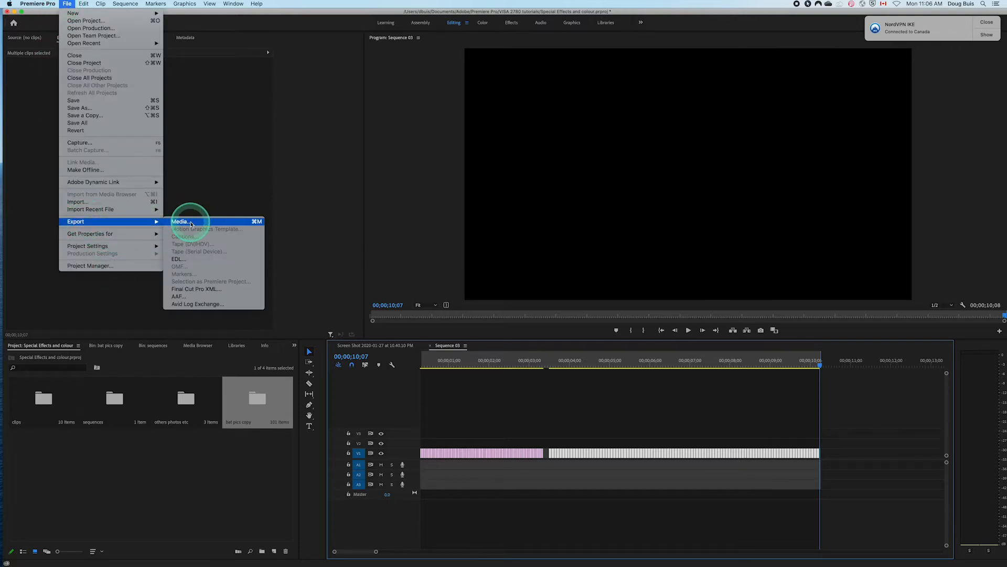
left_click(244, 225)
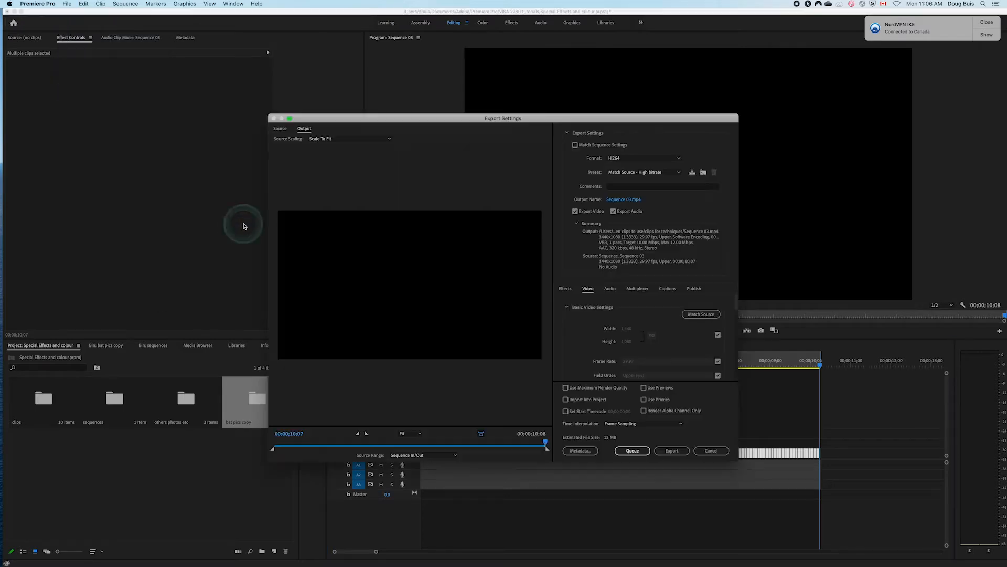
left_click_drag(420, 118, 201, 39)
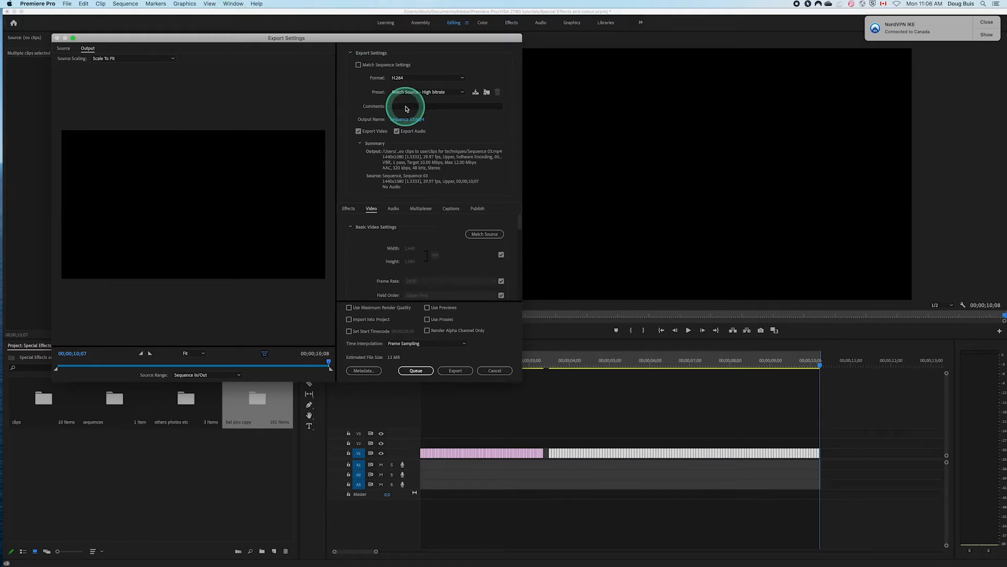
left_click(462, 78)
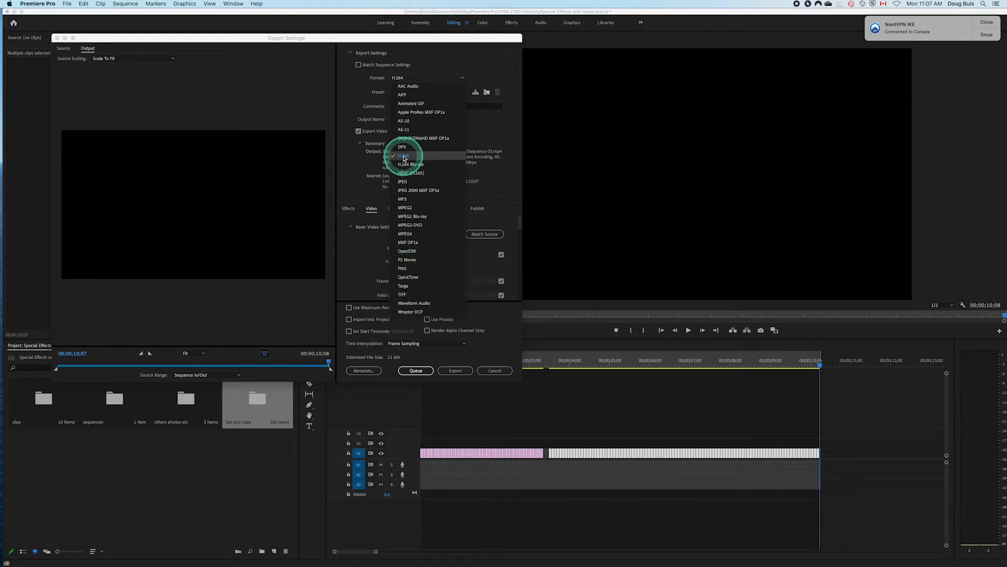
left_click(403, 156)
left_click(457, 108)
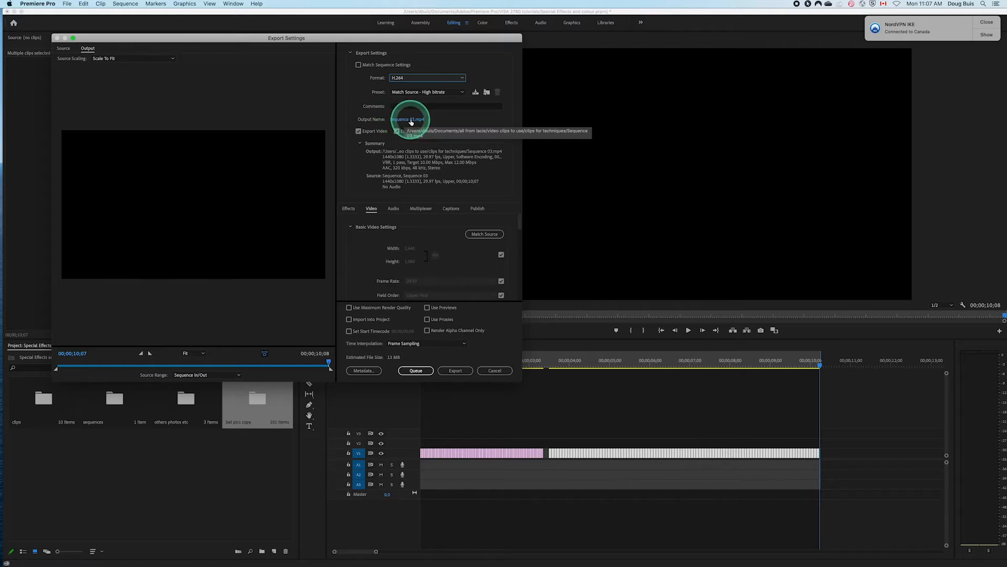
- Name the output file "bat animation" in the "clips for techniques" folder and export the video
left_click(411, 121)
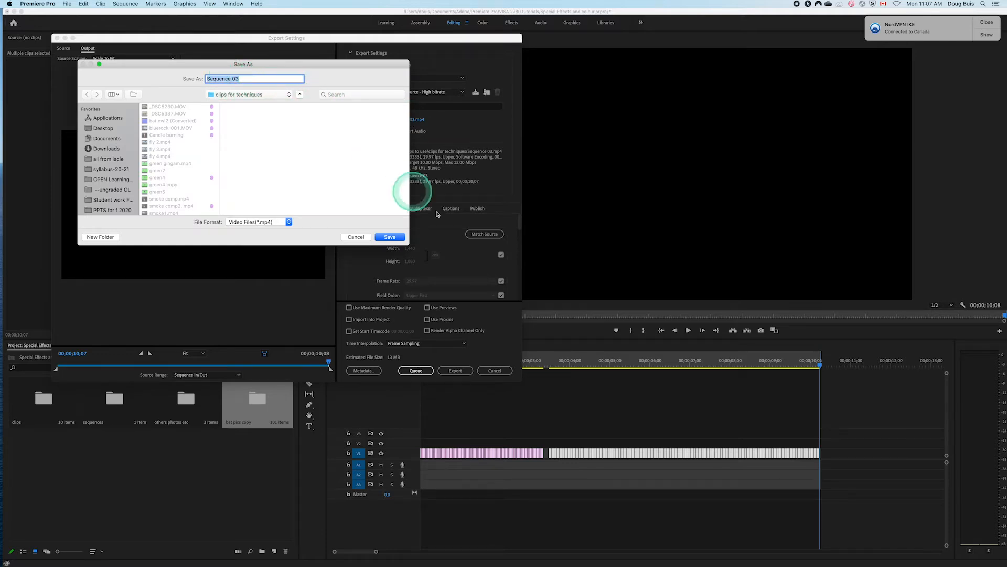
left_click_drag(409, 246, 519, 356)
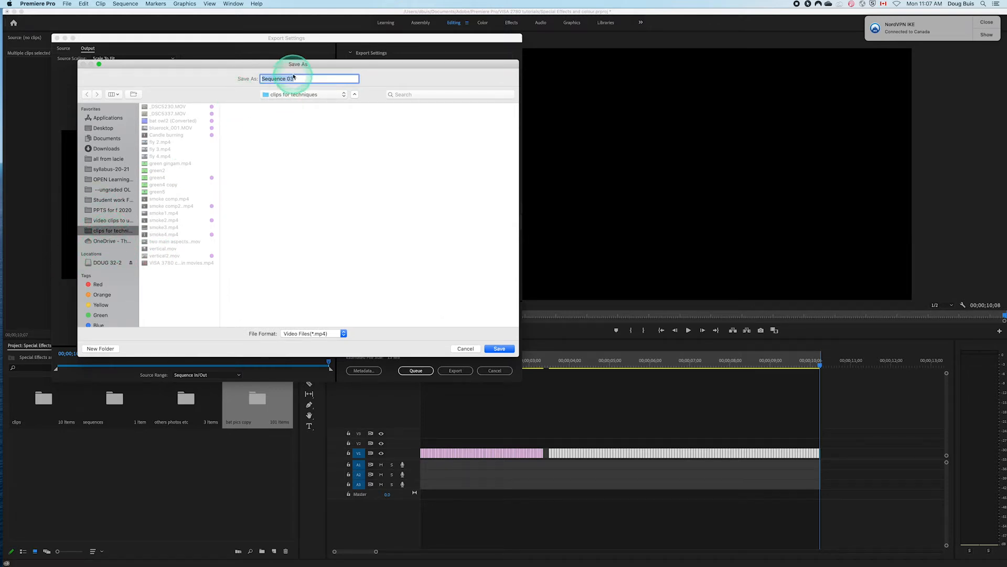
left_click_drag(297, 78, 255, 80)
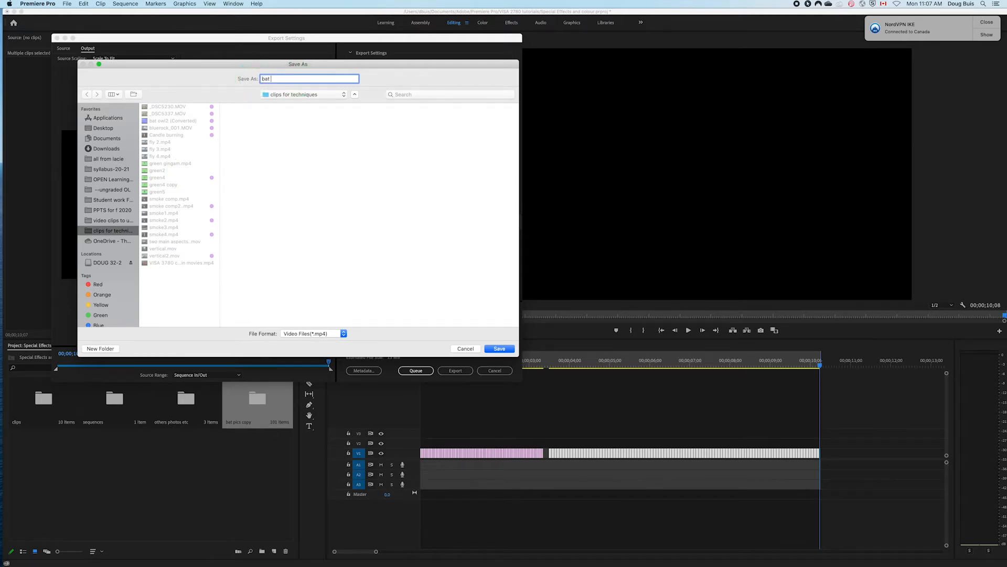
type("bat animation")
left_click(500, 348)
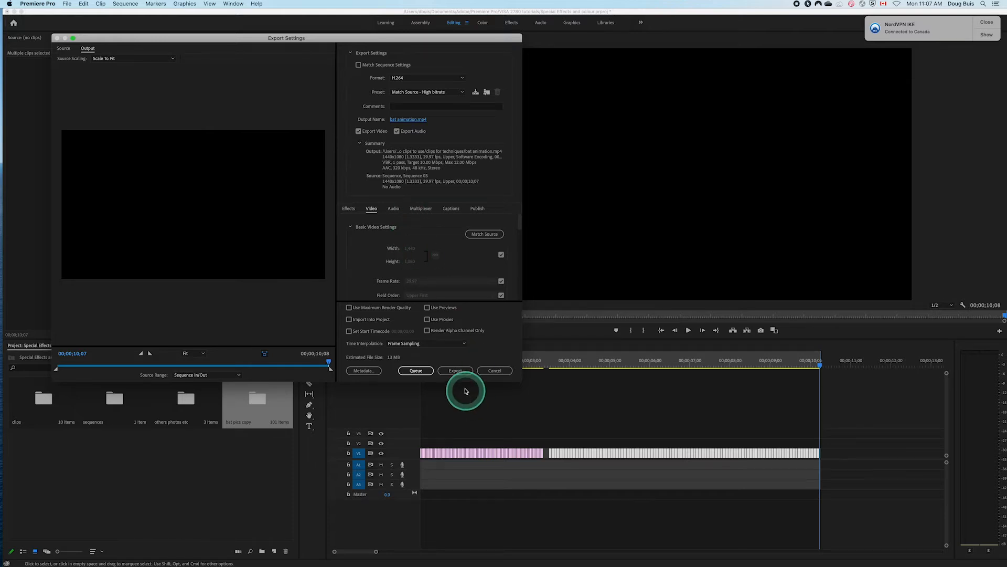
left_click(456, 371)
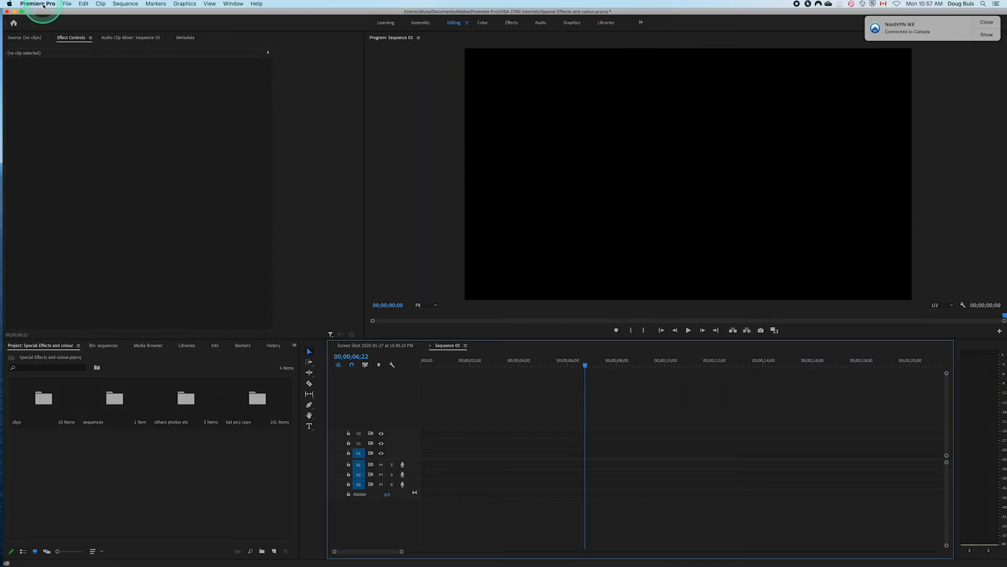
- Review the still image default duration and its unit options in the Timeline preferences, and close the preferences
left_click(43, 5)
mouse_move(40, 27)
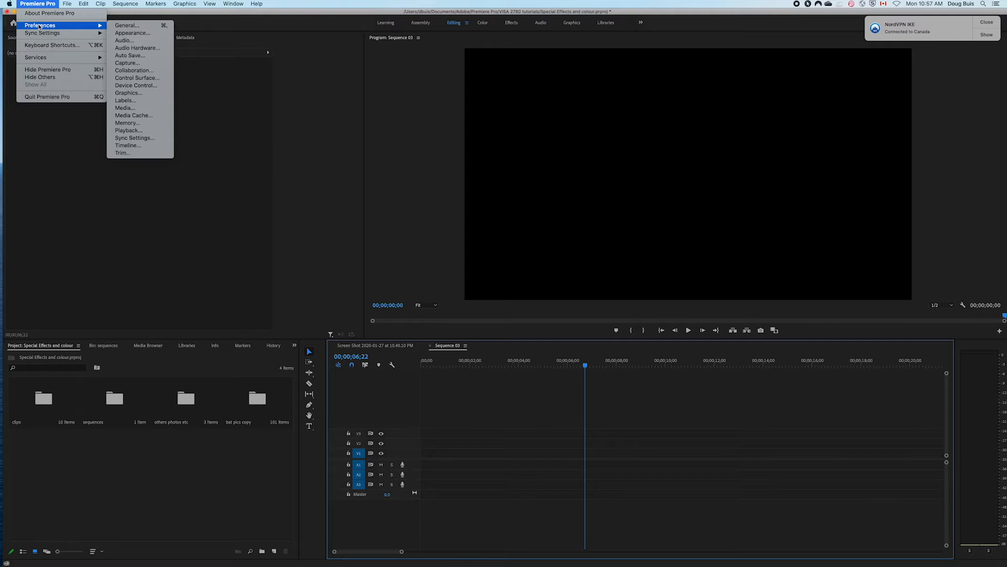
left_click(133, 146)
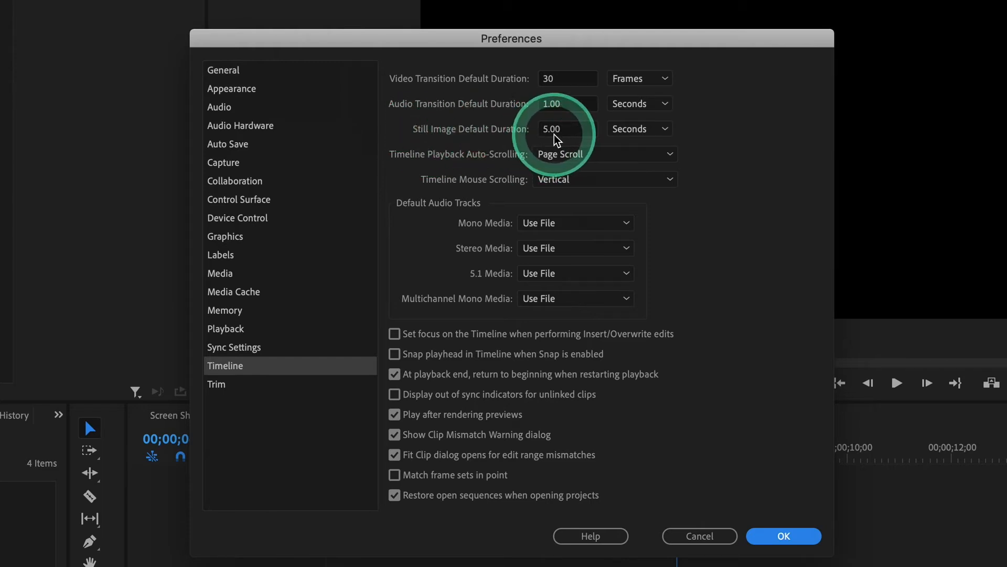
left_click(667, 130)
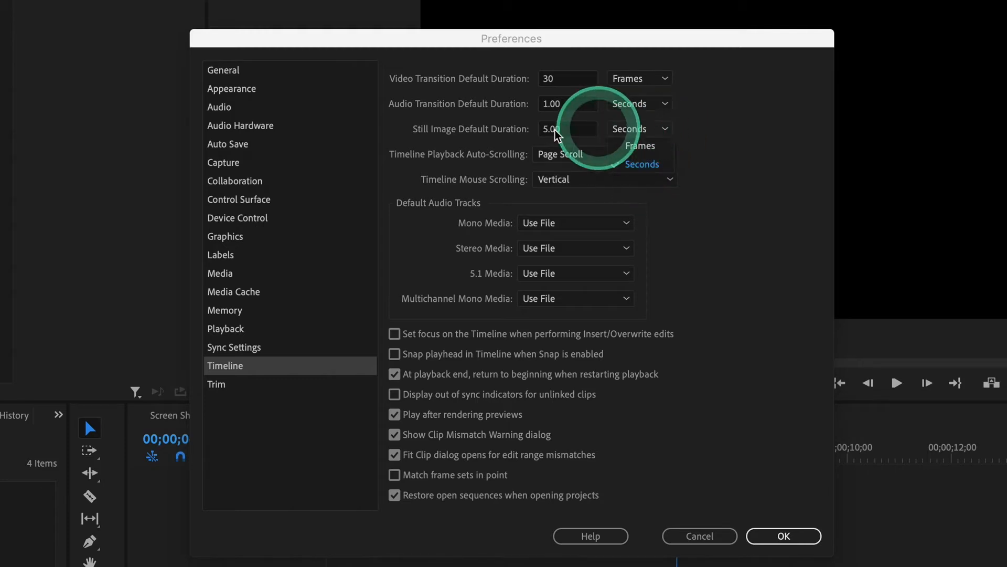
left_click(569, 129)
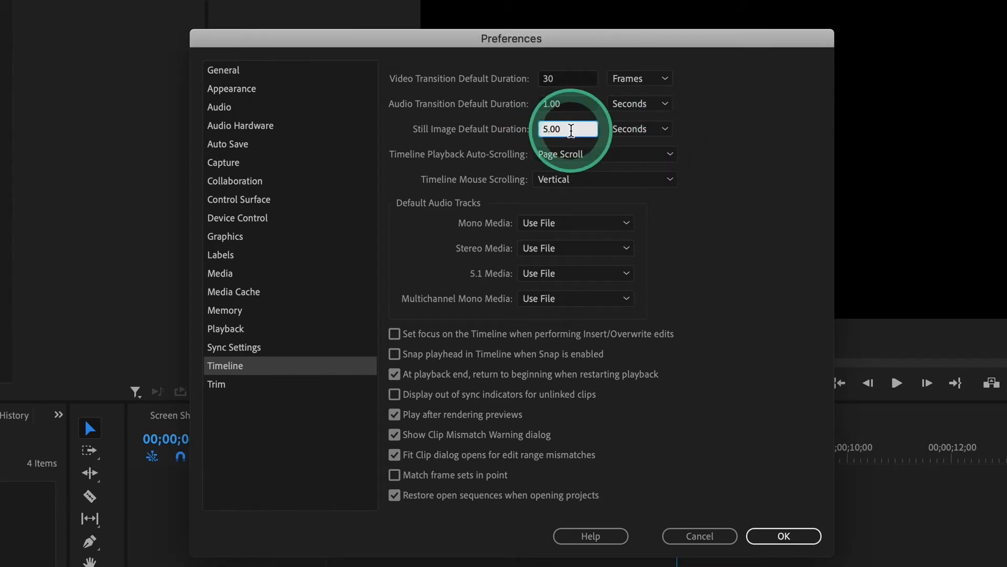
left_click(602, 209)
left_click(784, 536)
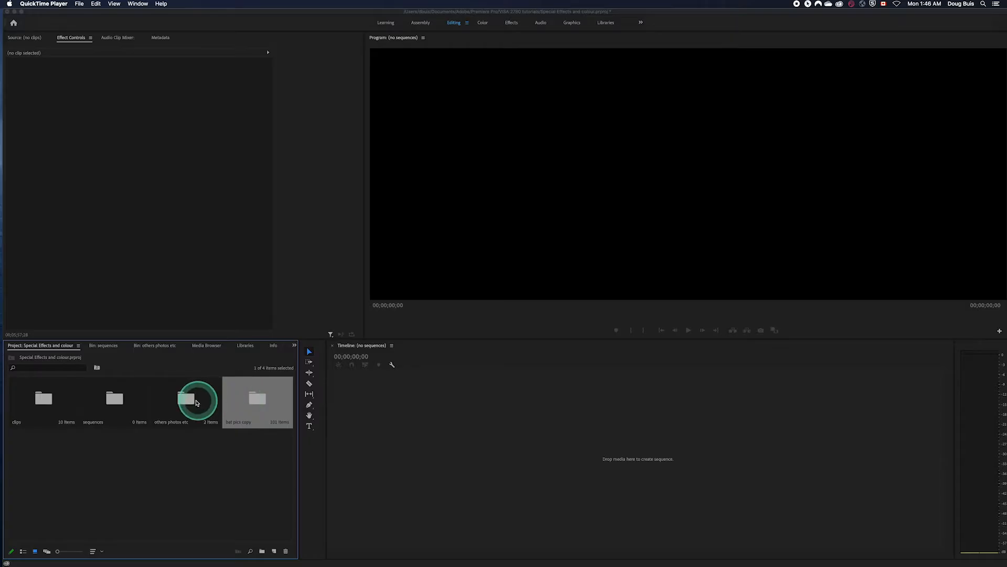
- Create a sequence from the forest stills in the "others photos etc" bin and place the blue forest still at the start of V1
double_click(182, 400)
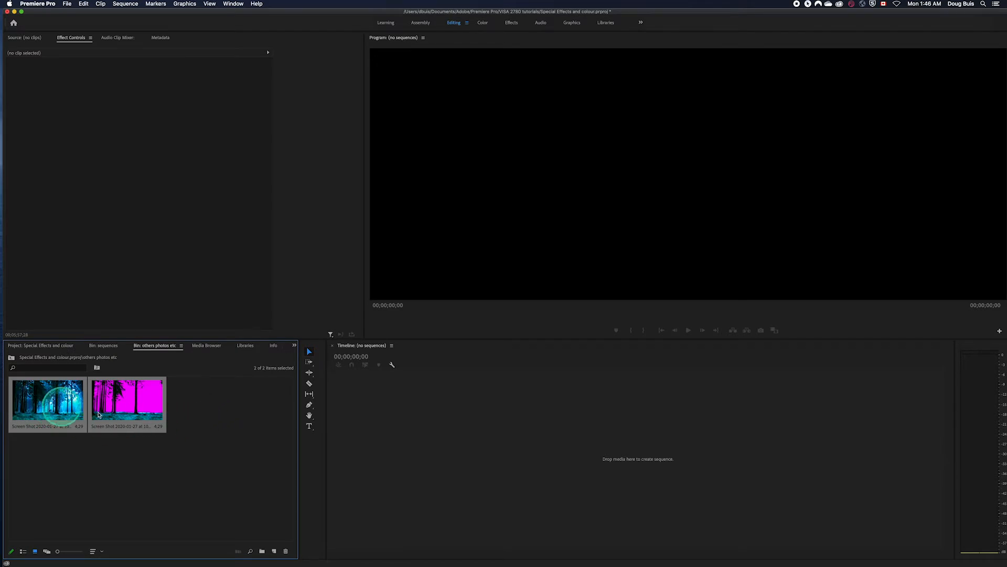
left_click_drag(48, 403, 402, 456)
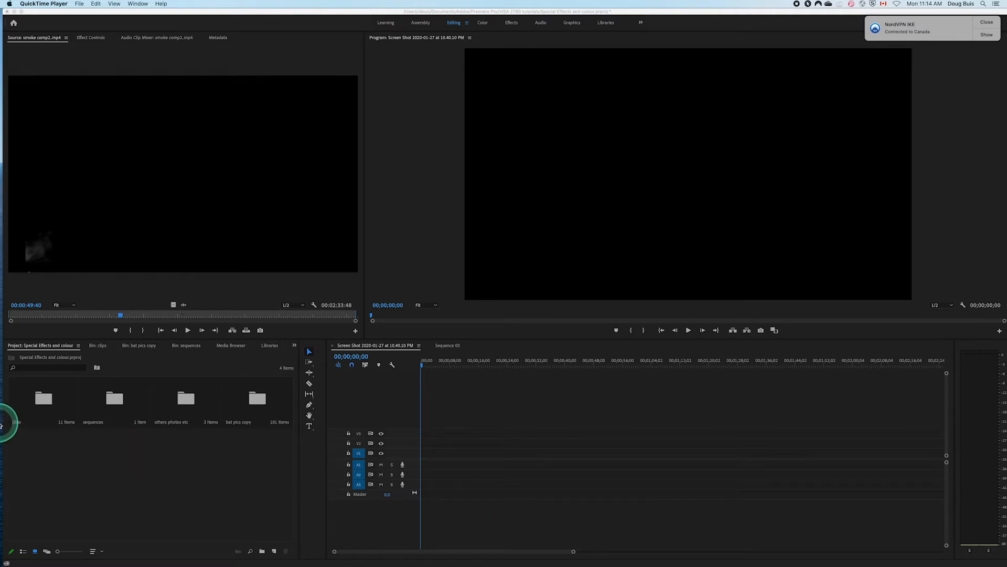
double_click(186, 401)
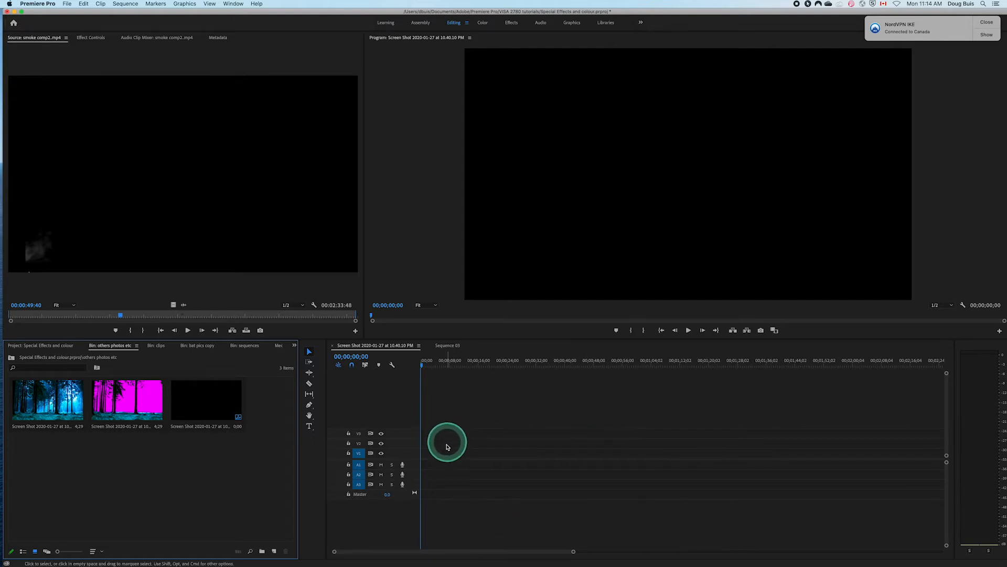
left_click_drag(50, 404, 427, 454)
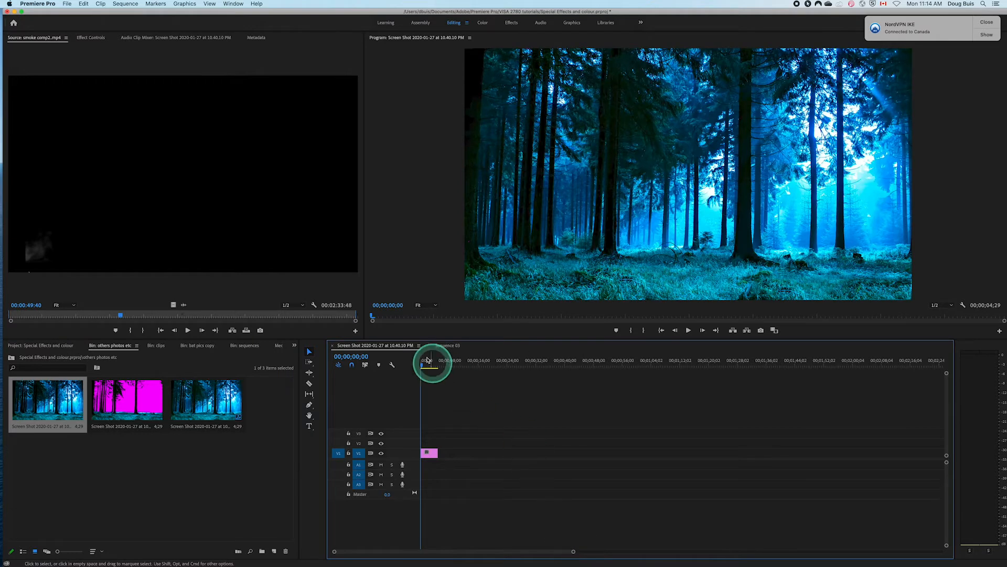
- Check the speed and duration settings of the blue forest clip on V1
mouse_move(422, 368)
left_mouse_down()
mouse_move(439, 370)
mouse_move(426, 371)
left_mouse_up()
left_click(431, 454)
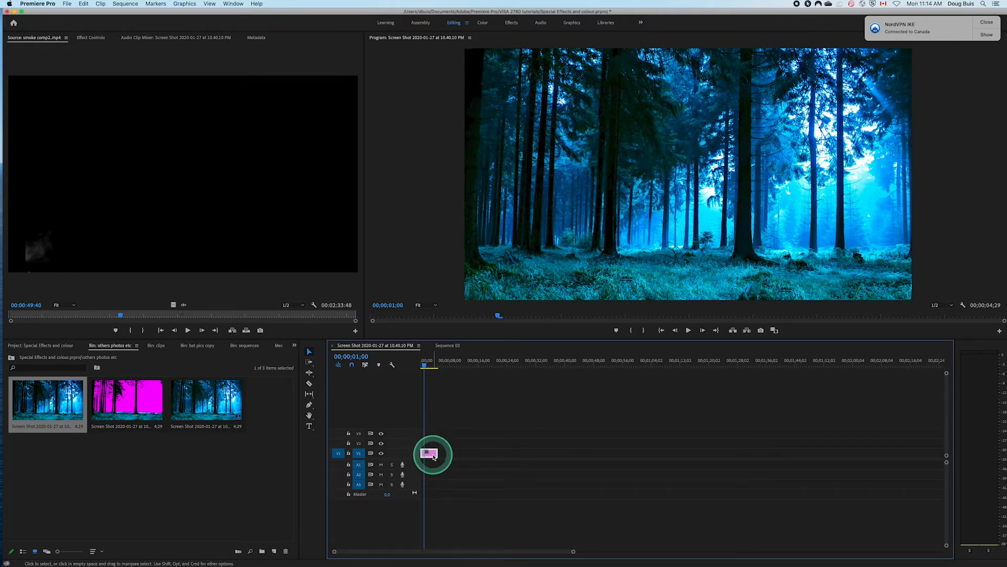
key("super+r")
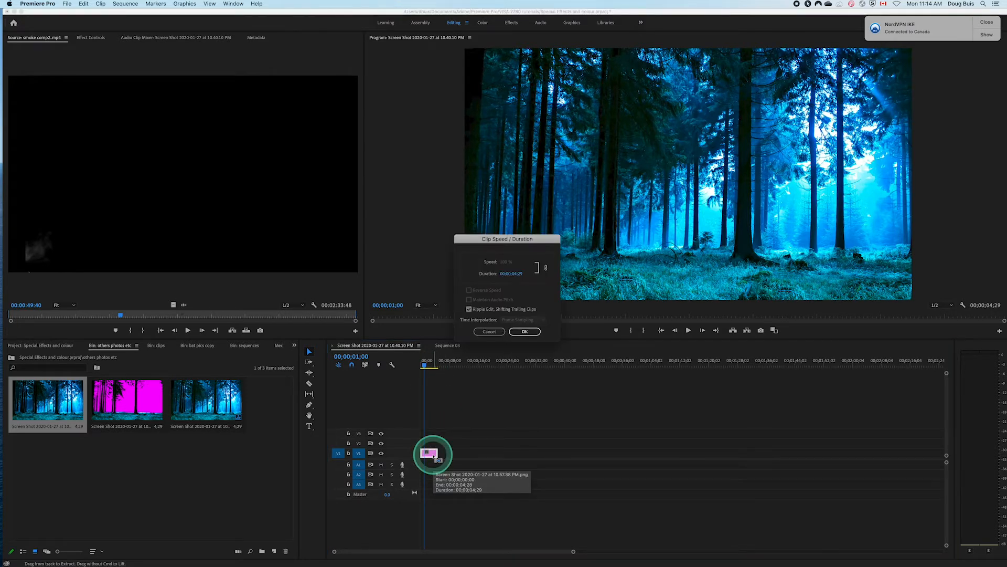
left_click(525, 331)
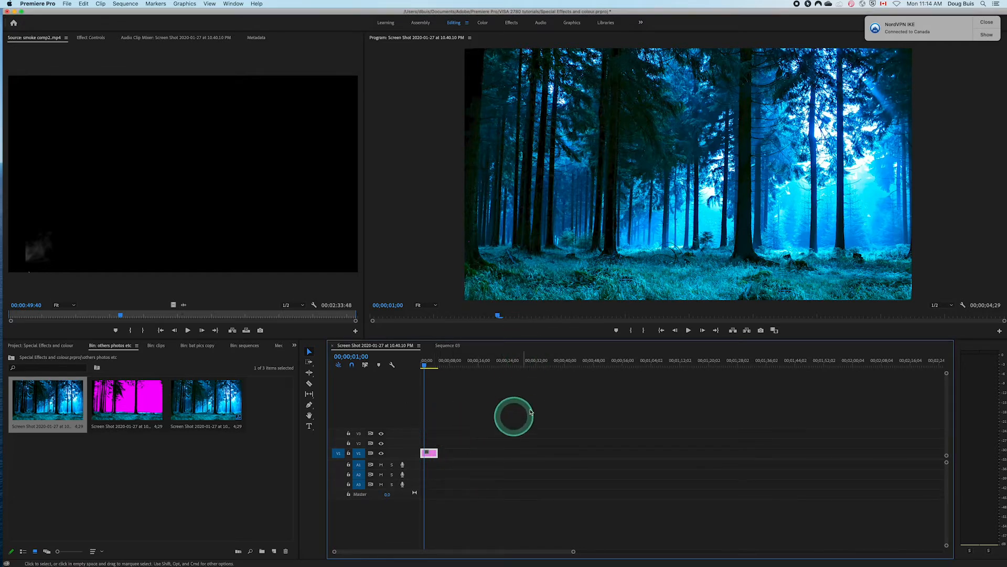
- Extend the end of the blue forest clip on V1 to a duration of about 00;01;08;28 with the Selection tool
left_click(309, 352)
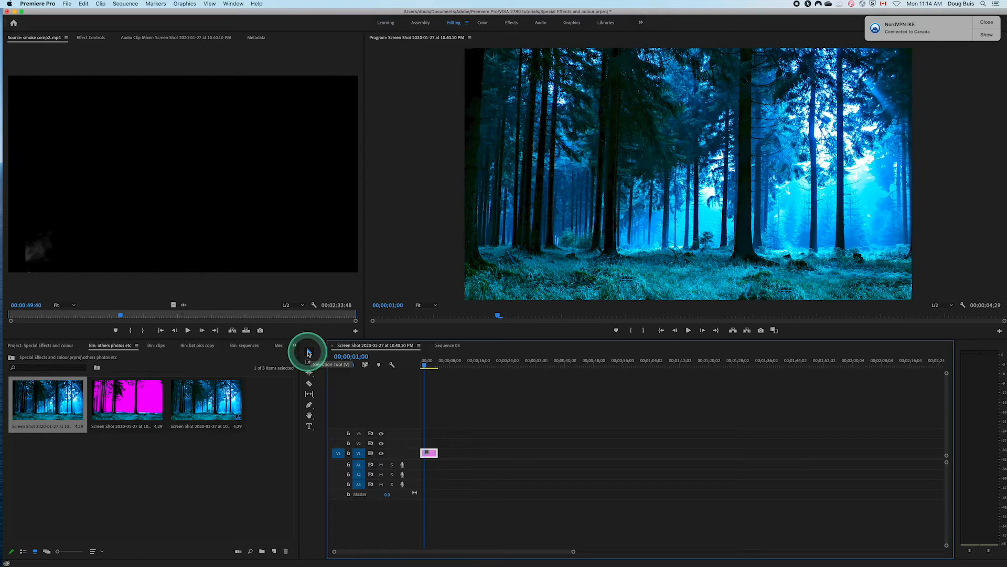
left_click(435, 452)
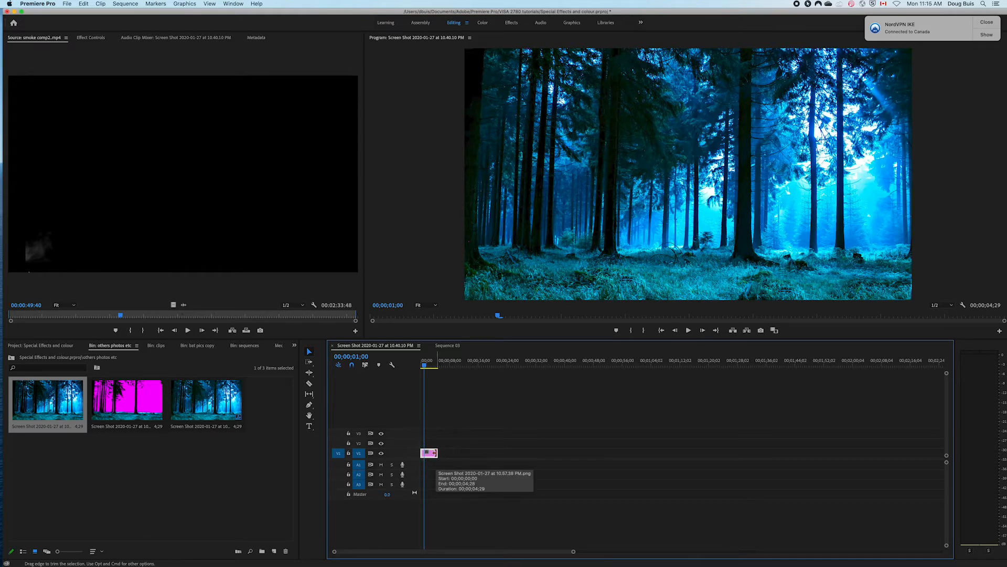
left_click_drag(435, 452, 665, 449)
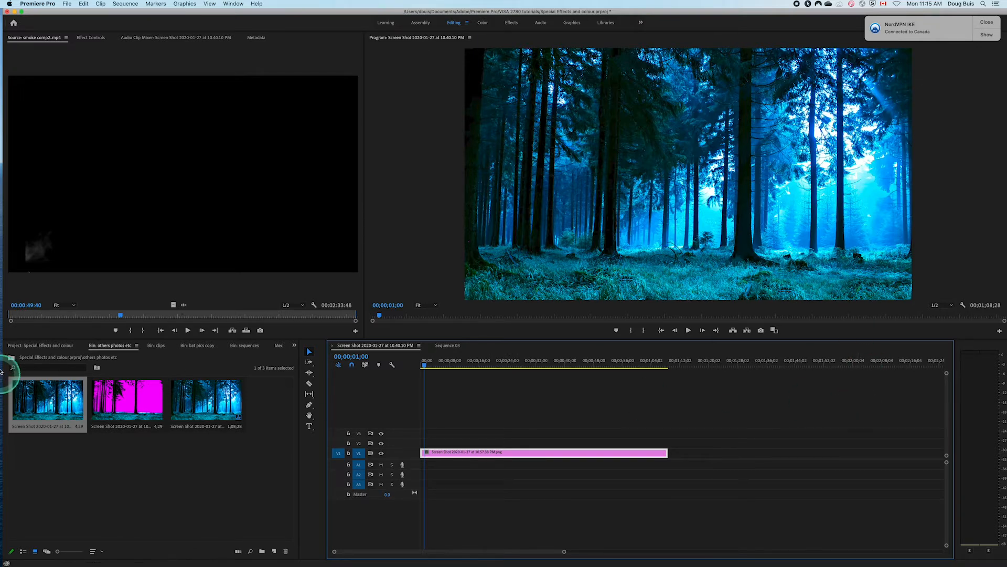
- Load smoke comp2.mp4 from the clips bin into the Source Monitor and mark an Out point at 00:01:41:27
left_click(10, 359)
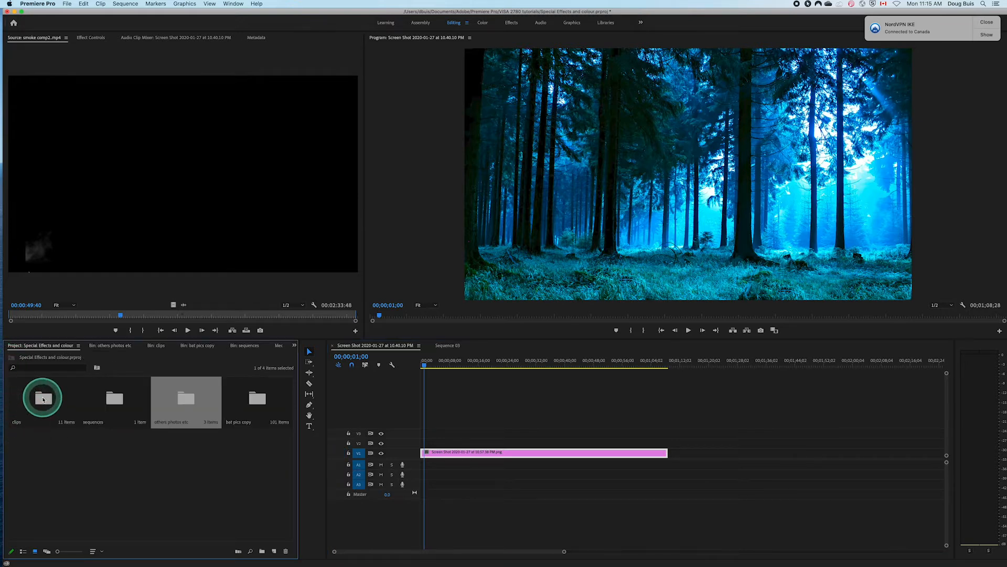
double_click(43, 398)
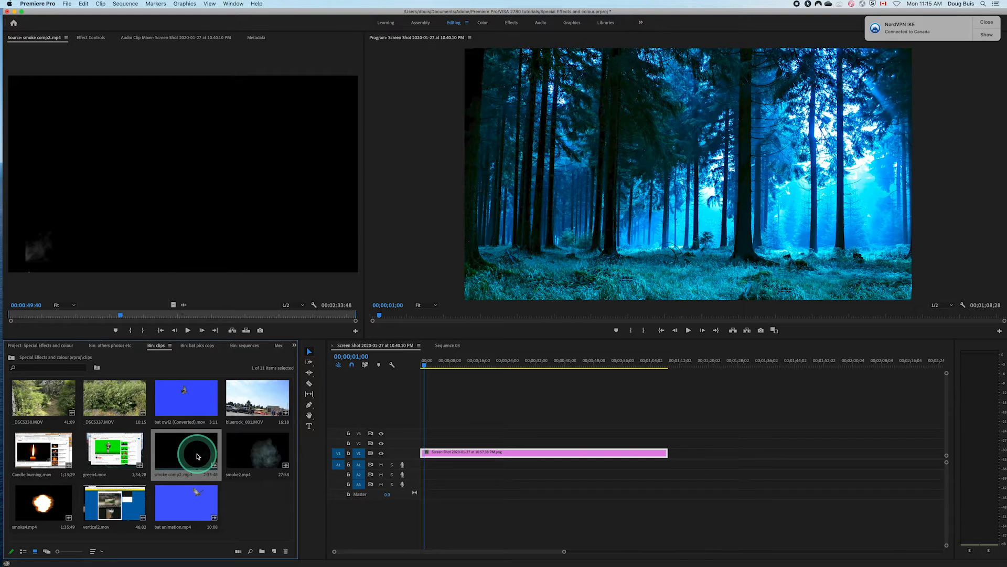
double_click(196, 456)
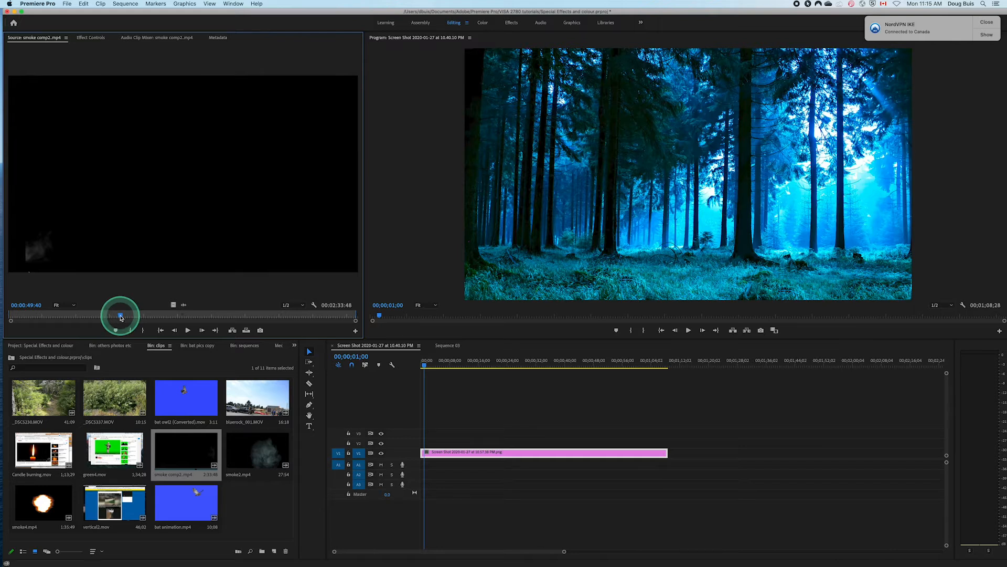
left_click_drag(120, 317, 234, 320)
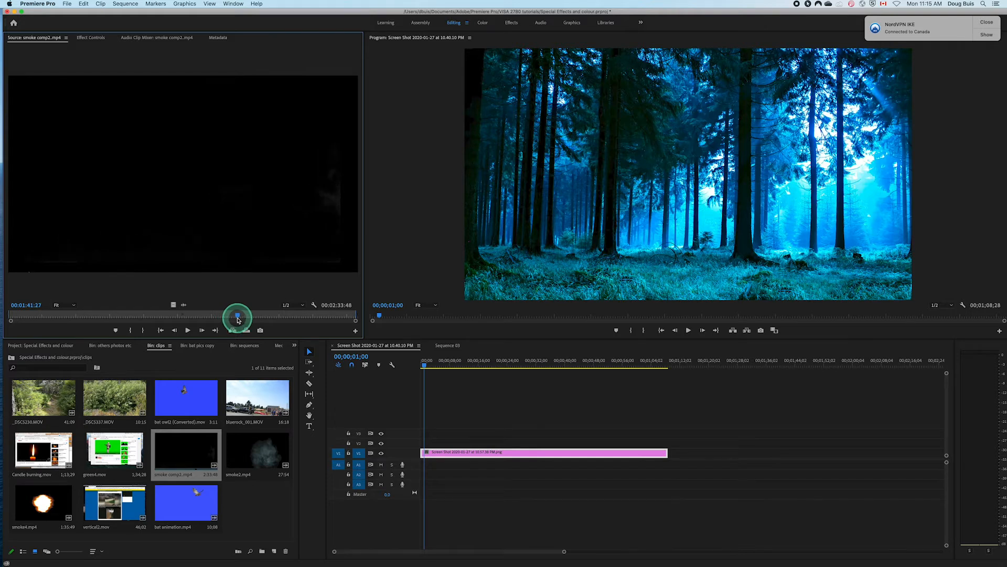
left_click(144, 331)
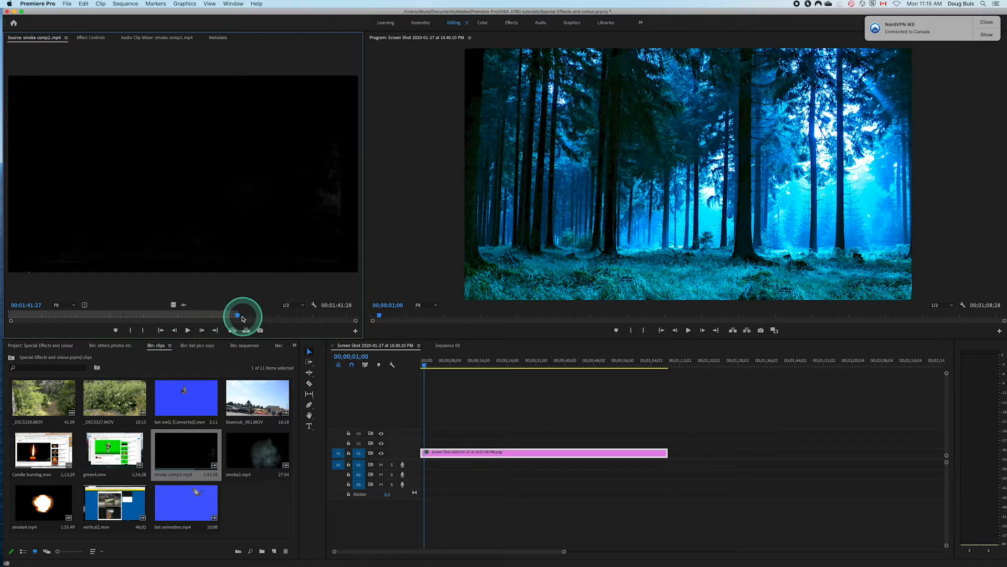
- Mark the smoke clip's In point at 00:00:51:36 and place the marked section on V2 at the sequence start
left_click_drag(238, 316, 126, 321)
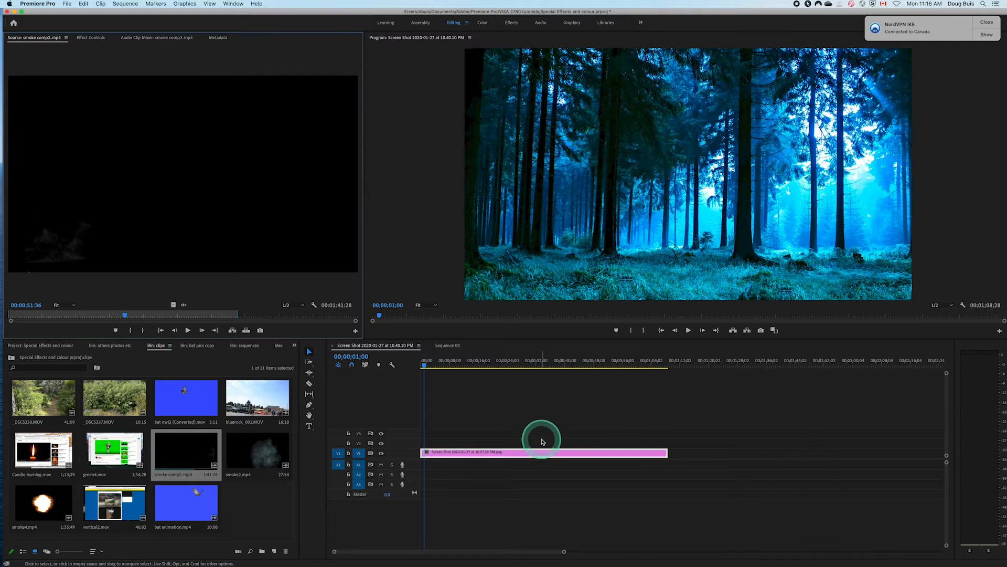
left_click(130, 330)
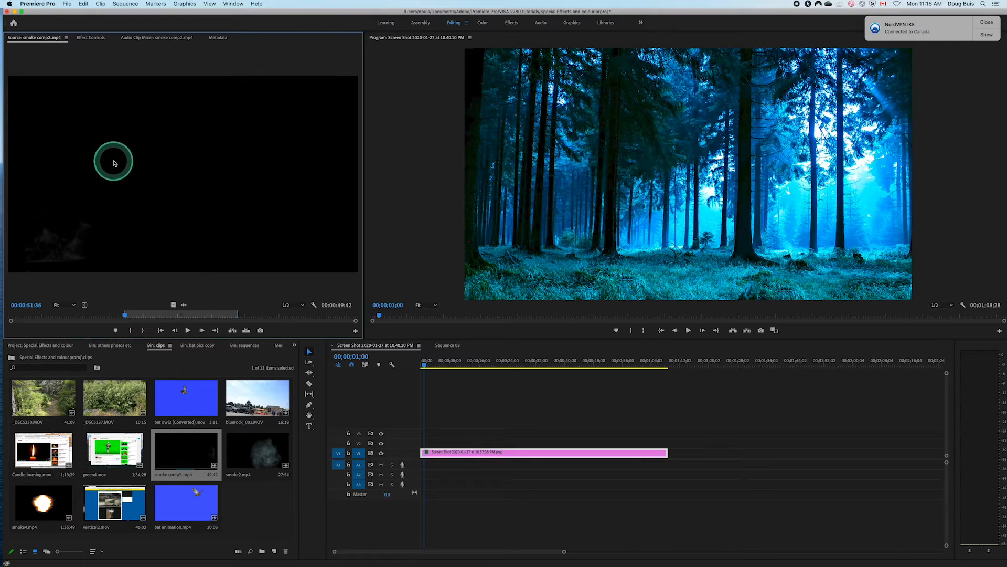
left_click_drag(129, 171, 424, 447)
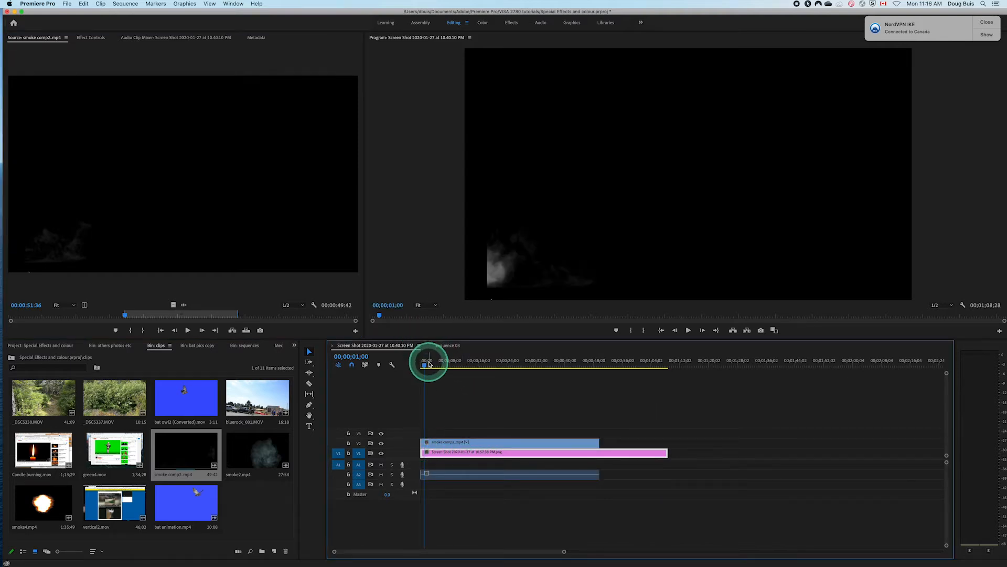
- Preview the smoke clip at 00;00;23;04 and set its scale to 114 so the smoke fills the frame
left_click_drag(426, 367, 505, 369)
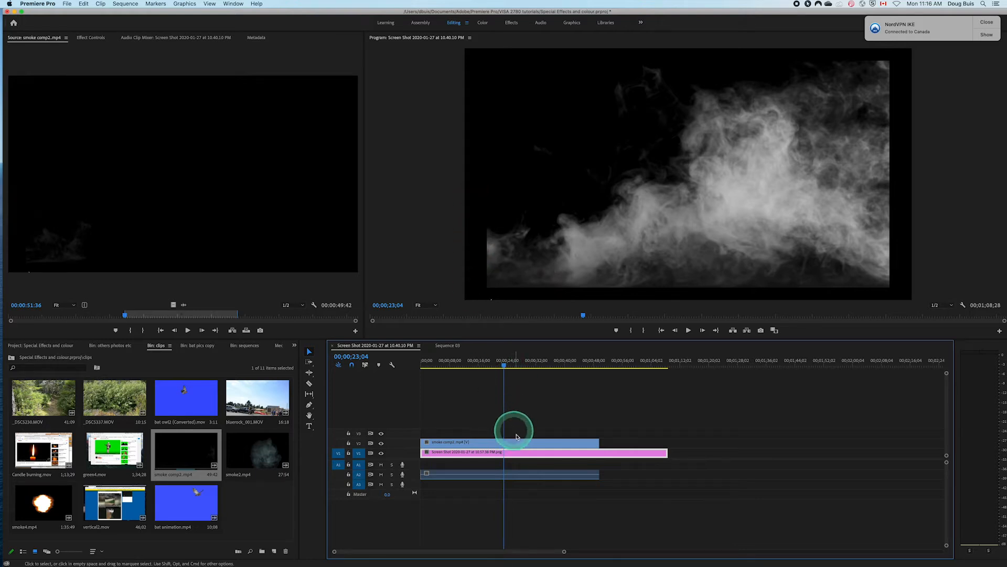
left_click(553, 444)
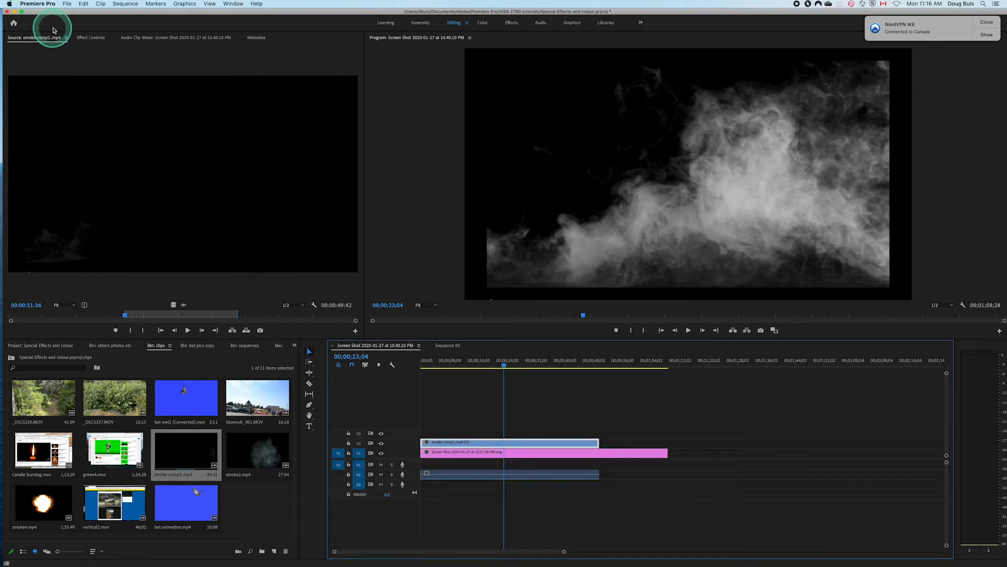
left_click(91, 37)
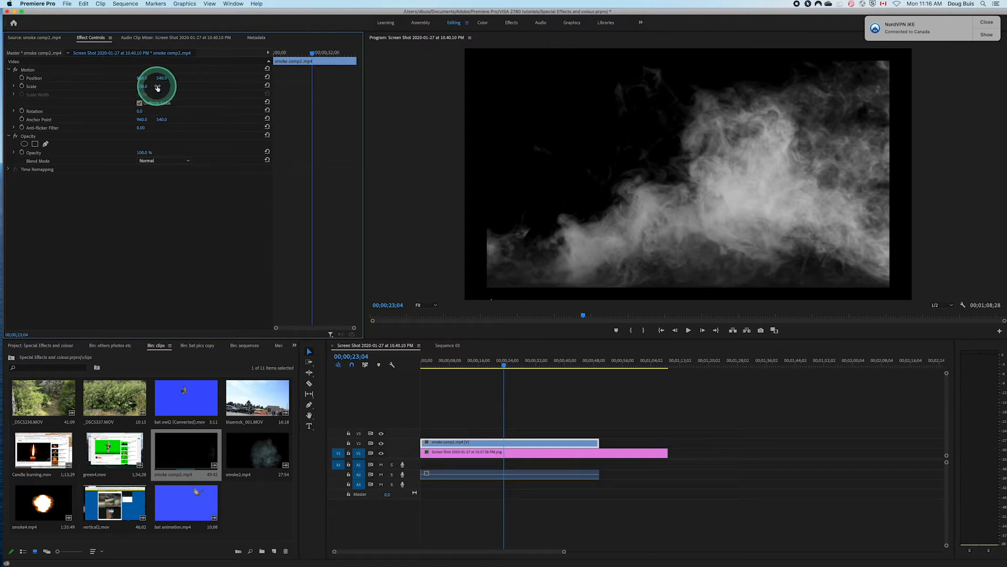
left_click_drag(143, 89, 147, 87)
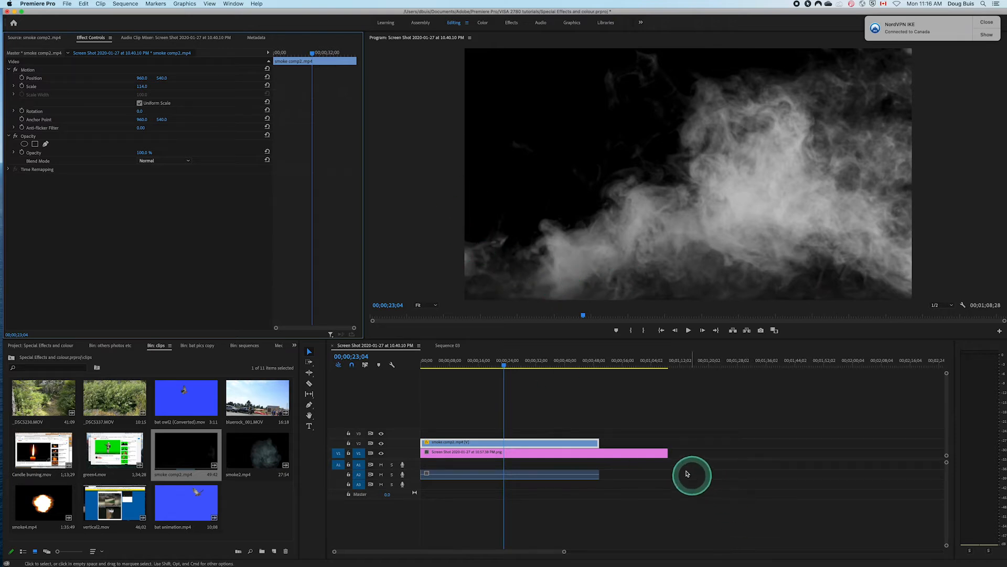
- Trim the end of the forest clip on V1 to line up with the end of the smoke clip
left_click_drag(666, 453, 663, 453)
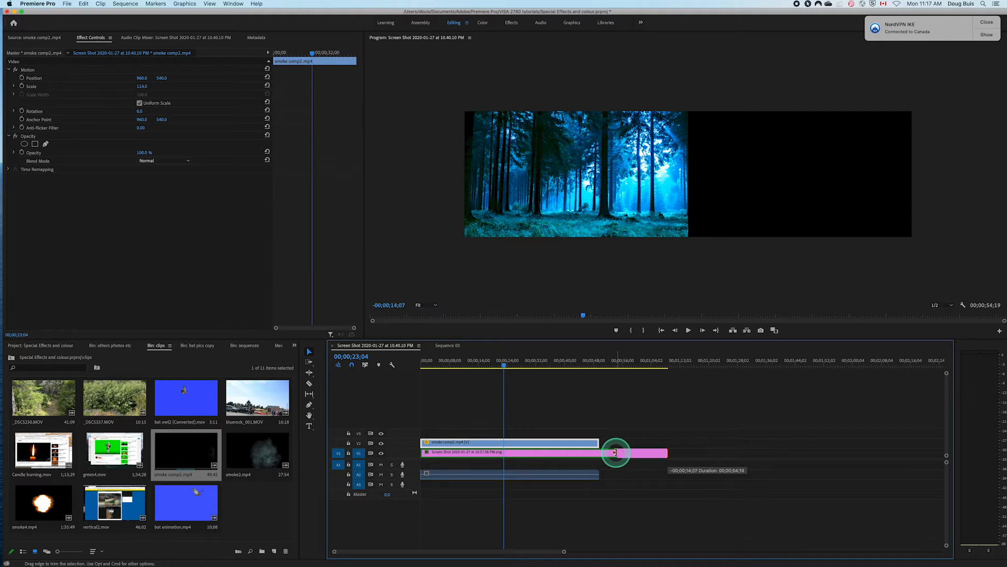
mouse_move(604, 452)
left_mouse_down()
mouse_move(668, 452)
mouse_move(599, 452)
left_mouse_up()
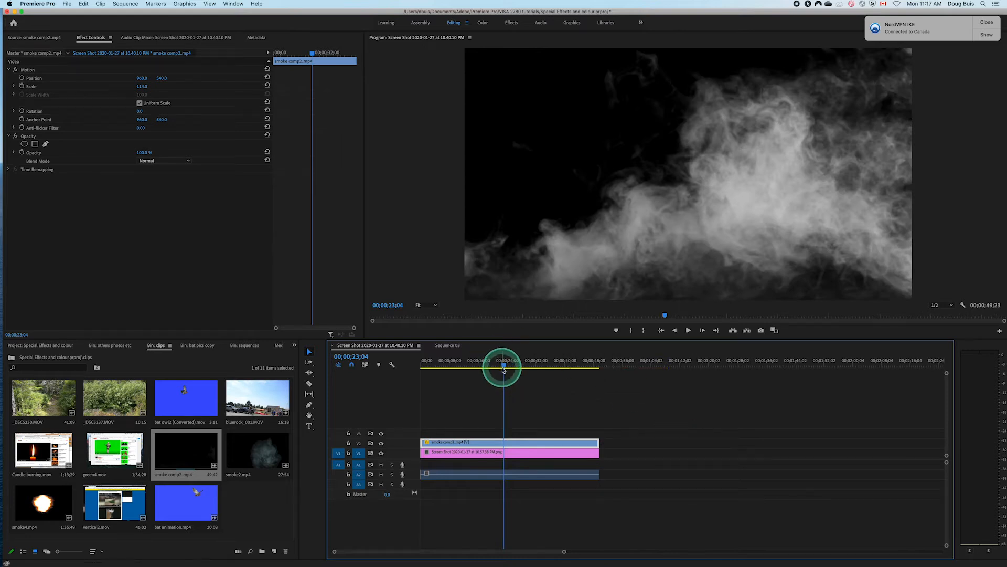
- At 00;00;19;09, try lowering the smoke clip's opacity to about 76 % and restore it to 100 %
mouse_move(504, 366)
left_mouse_down()
mouse_move(476, 365)
mouse_move(528, 370)
mouse_move(490, 371)
left_mouse_up()
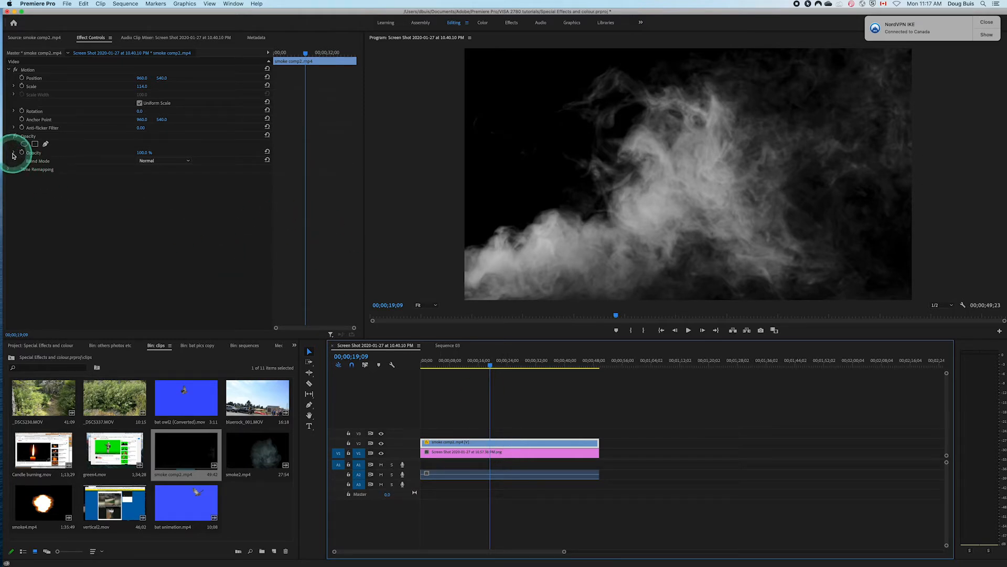
left_click(14, 154)
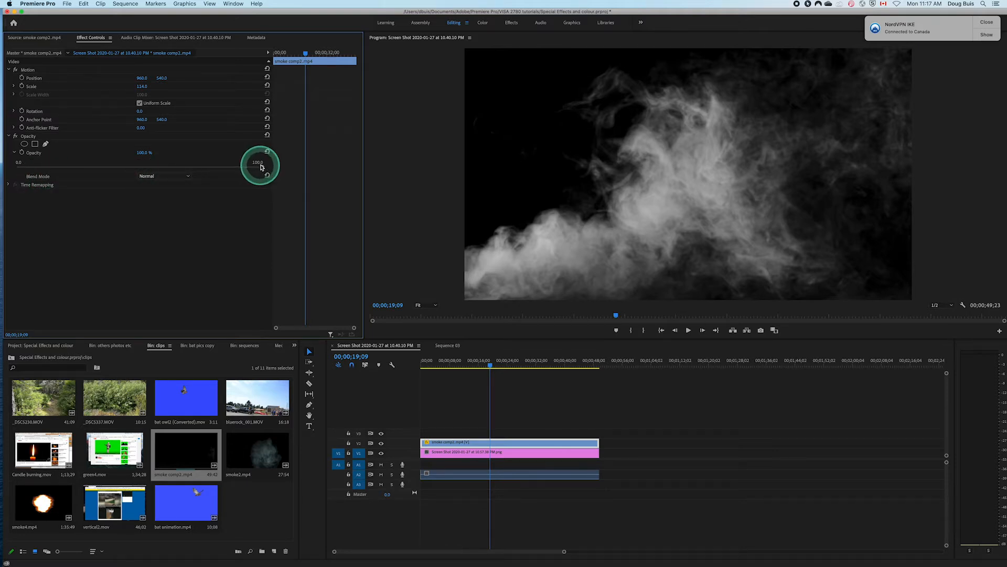
left_click_drag(263, 167, 204, 168)
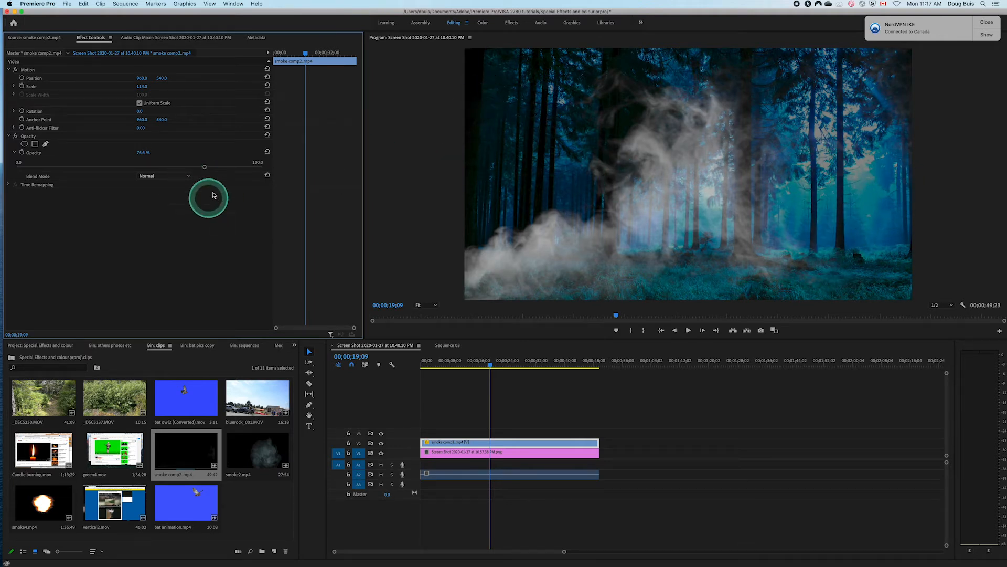
left_click_drag(205, 168, 266, 170)
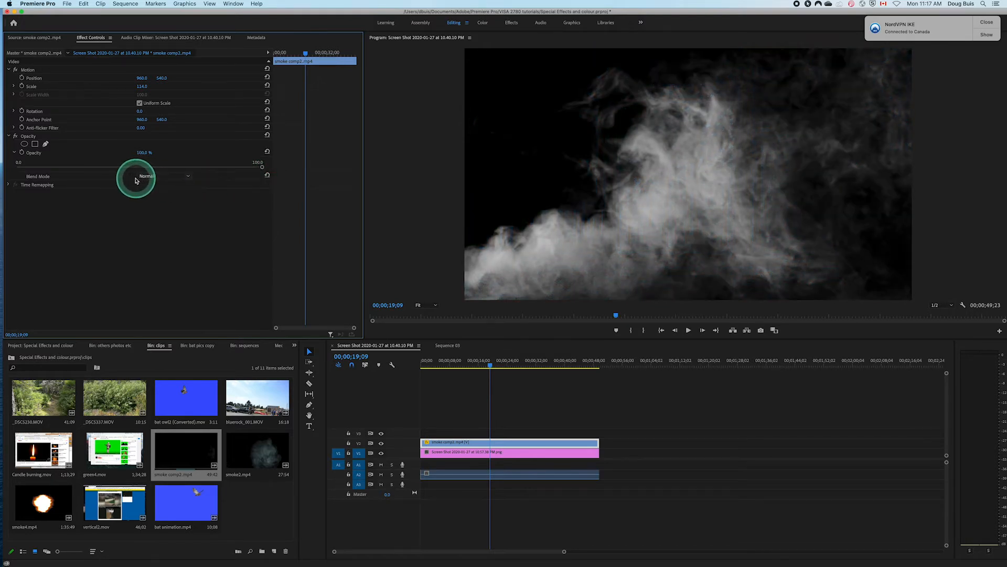
- Set the blend mode of the smoke clip on V2 to Lighten
left_click(189, 179)
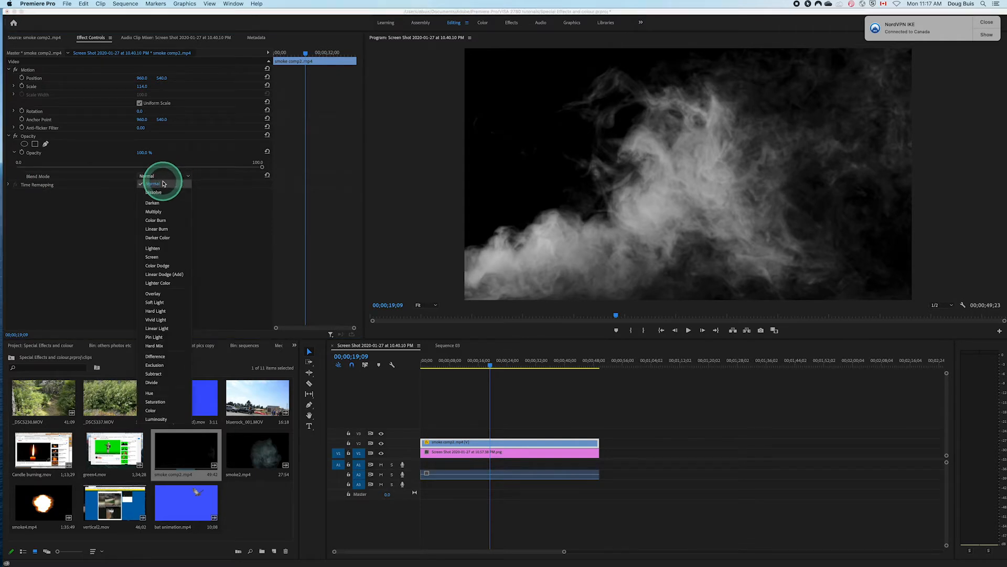
left_click(156, 249)
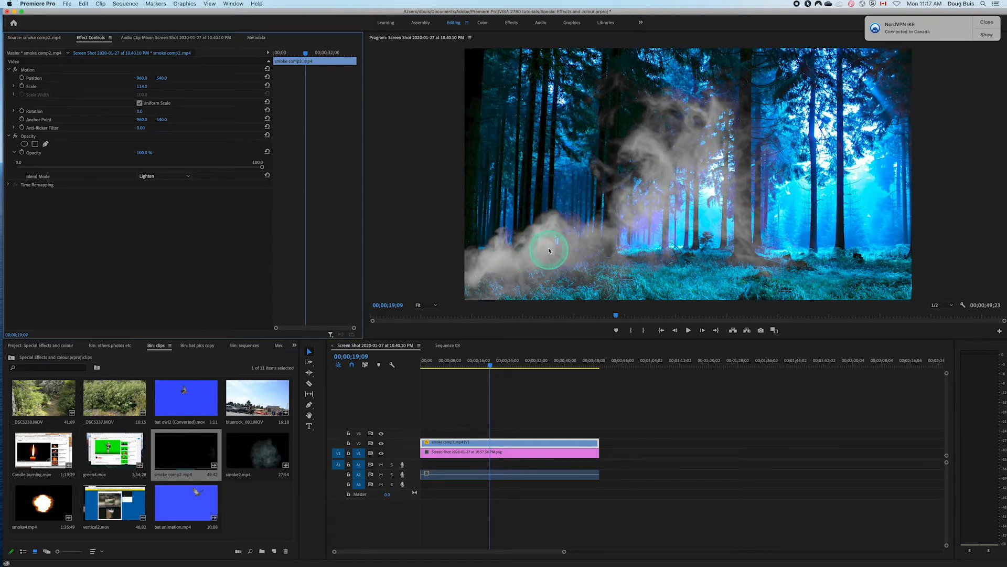
- Play the smoke composite from the start of the sequence and return the playhead to 00;00;05;11
left_click(490, 365)
left_click_drag(491, 367, 405, 381)
key("space")
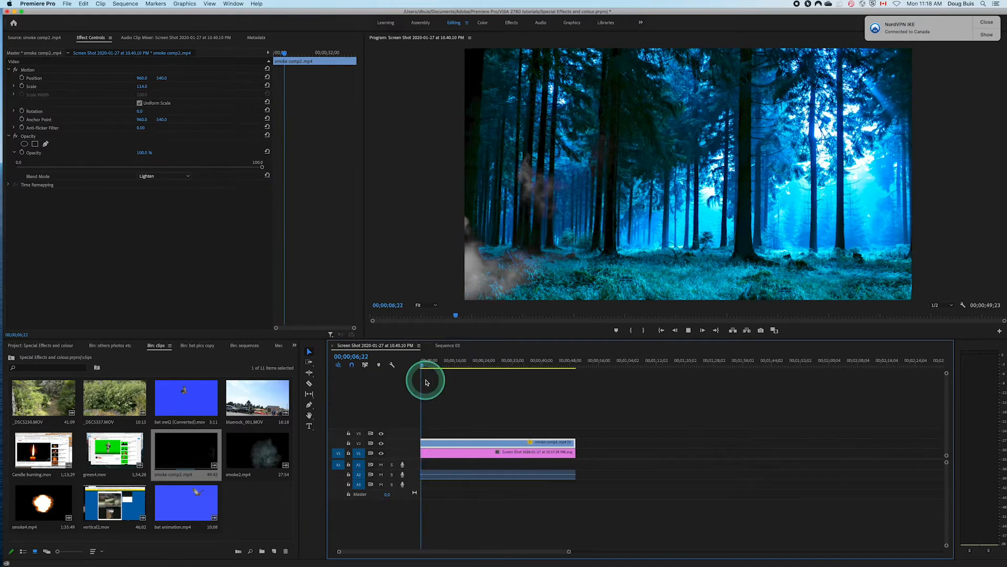
mouse_move(453, 369)
left_mouse_down()
mouse_move(577, 388)
mouse_move(441, 380)
left_mouse_up()
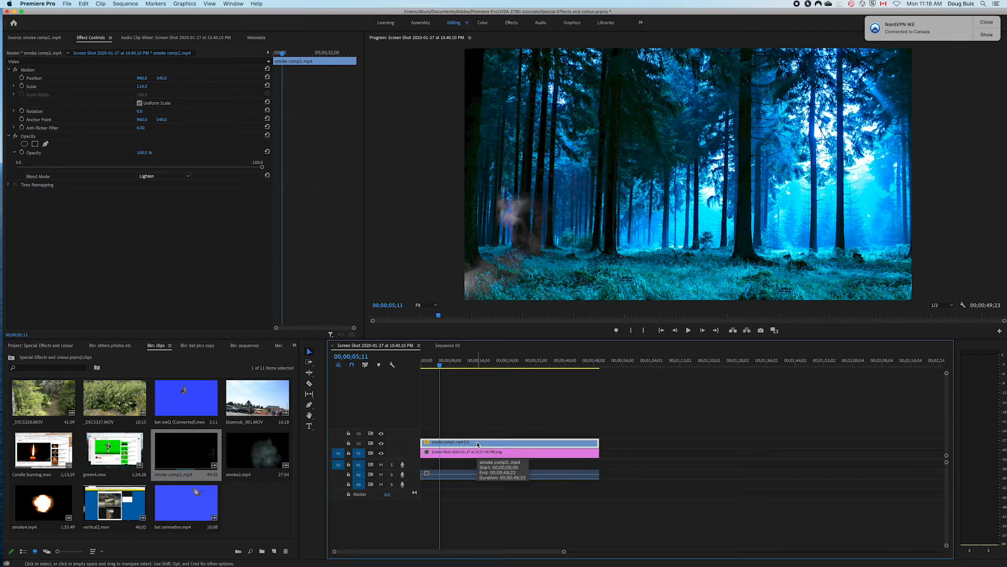
- Set the smoke clip's speed to 200 % with ripple editing of trailing clips turned off
left_click(477, 444)
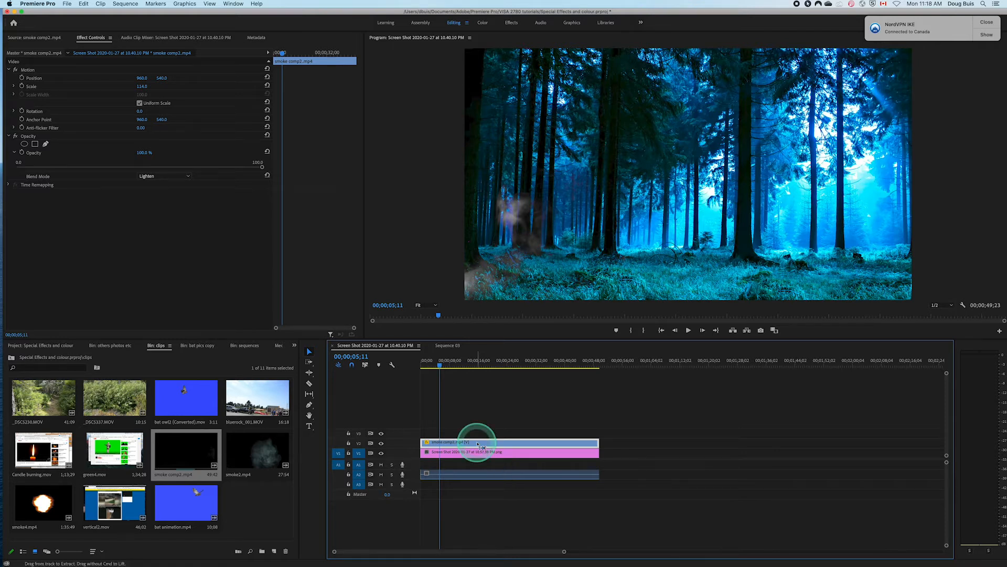
key("super+r")
left_click_drag(466, 239, 375, 194)
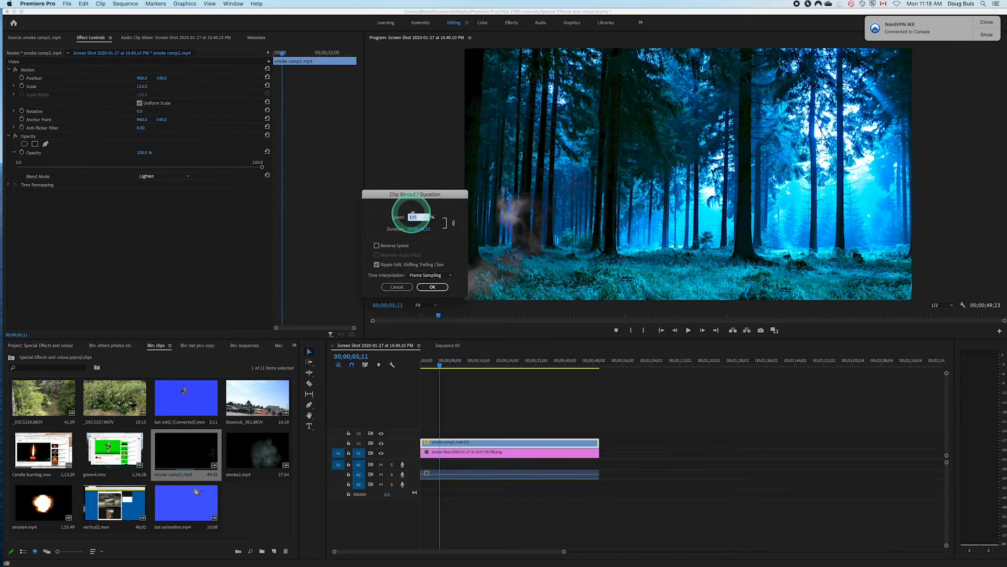
left_click(377, 265)
left_click(377, 265)
left_click(418, 218)
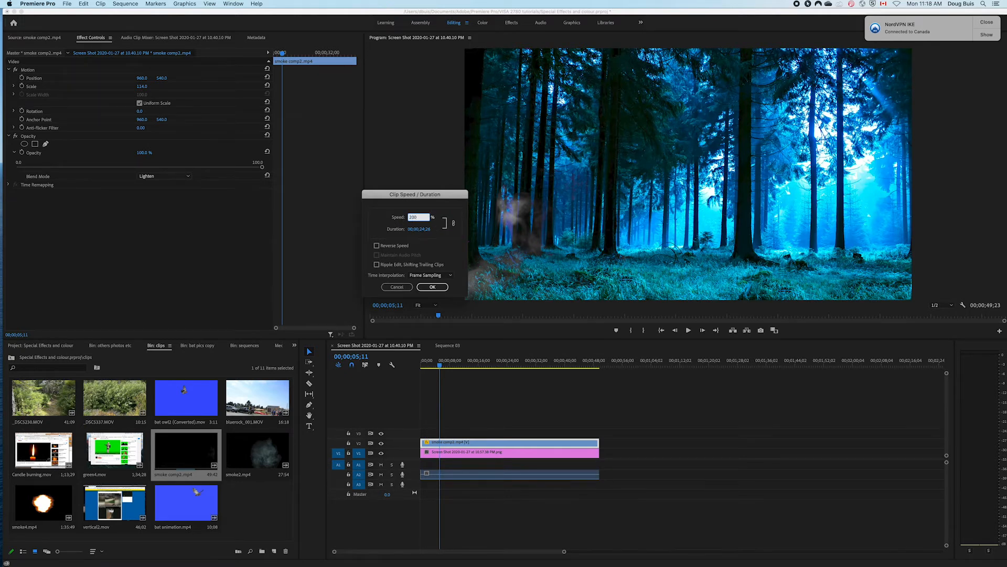
left_click(433, 288)
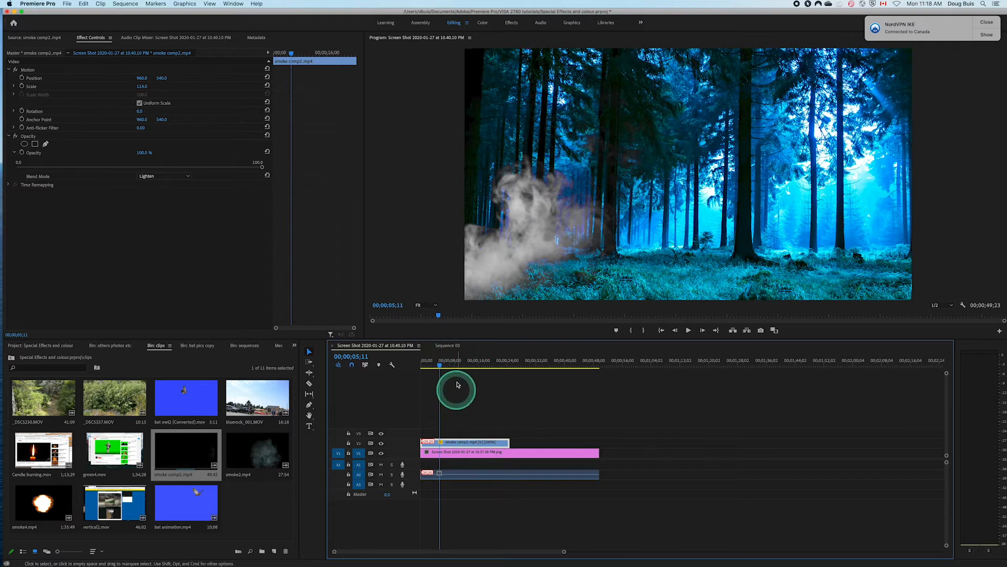
- Play the sped-up smoke from 00;00;00;00 to about 00;00;07;12
left_click(439, 365)
left_click_drag(439, 369, 421, 372)
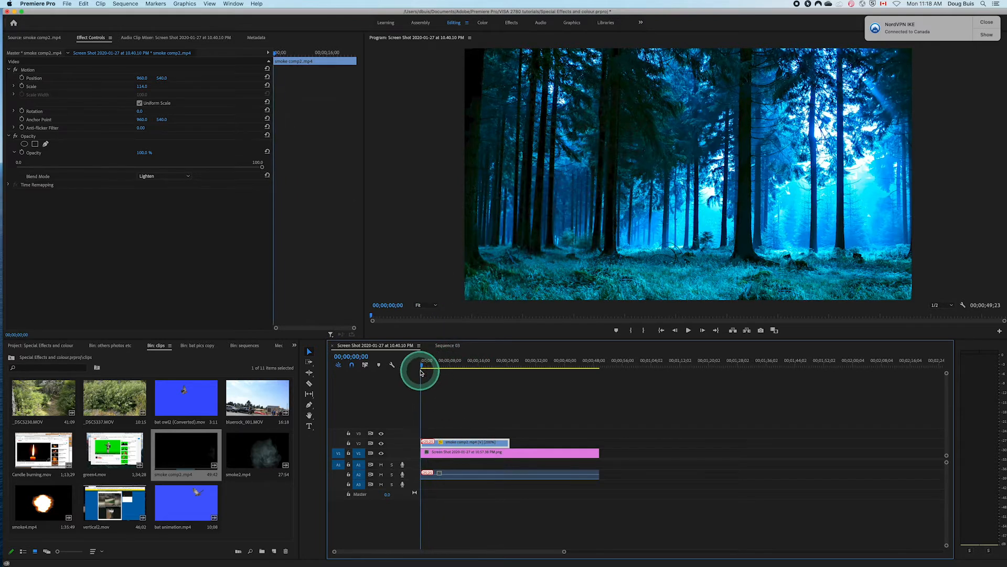
key("space")
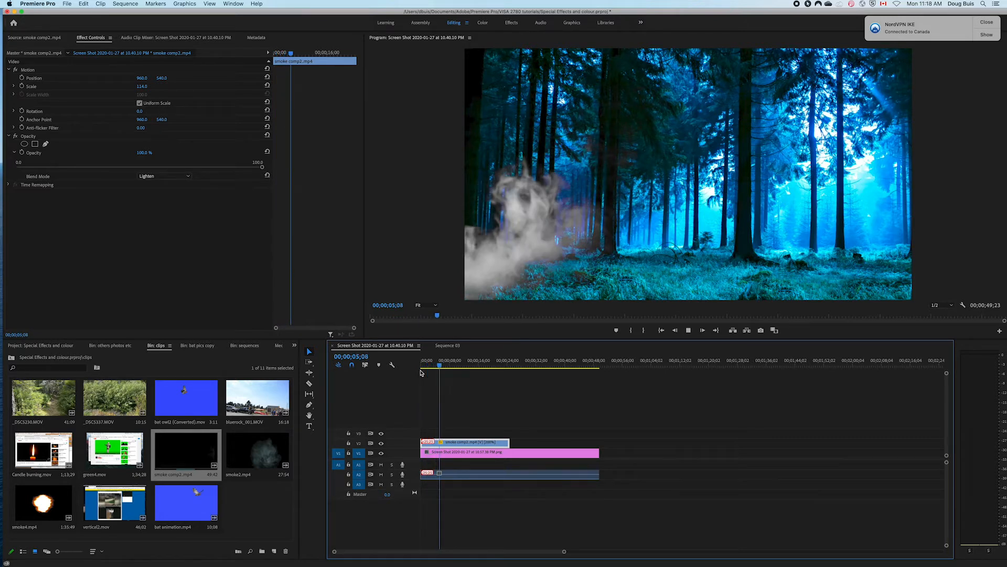
key("space")
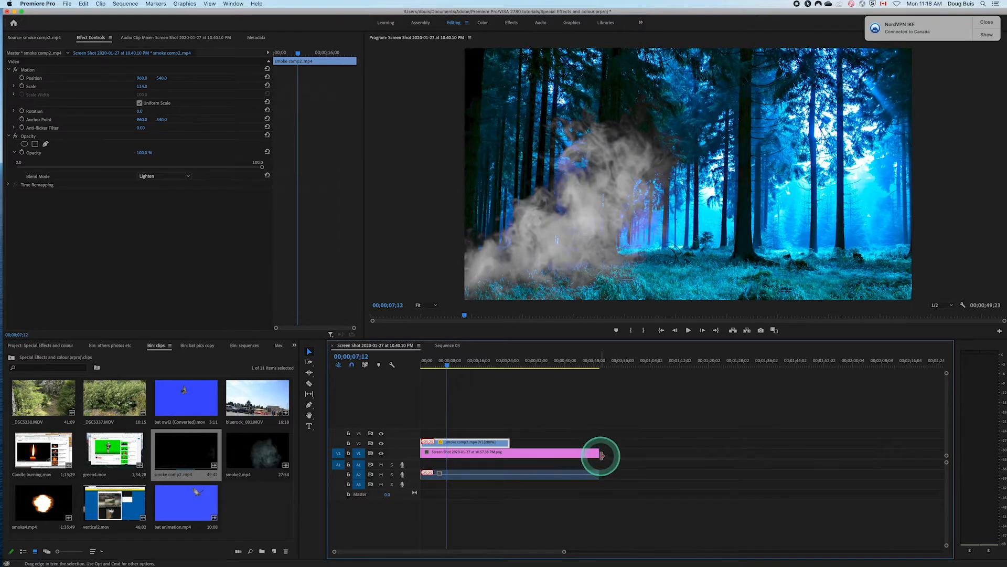
- Trim the forest clip on V1 to the end of the smoke clip and delete the smoke's leftover audio clip
left_click_drag(598, 453, 508, 452)
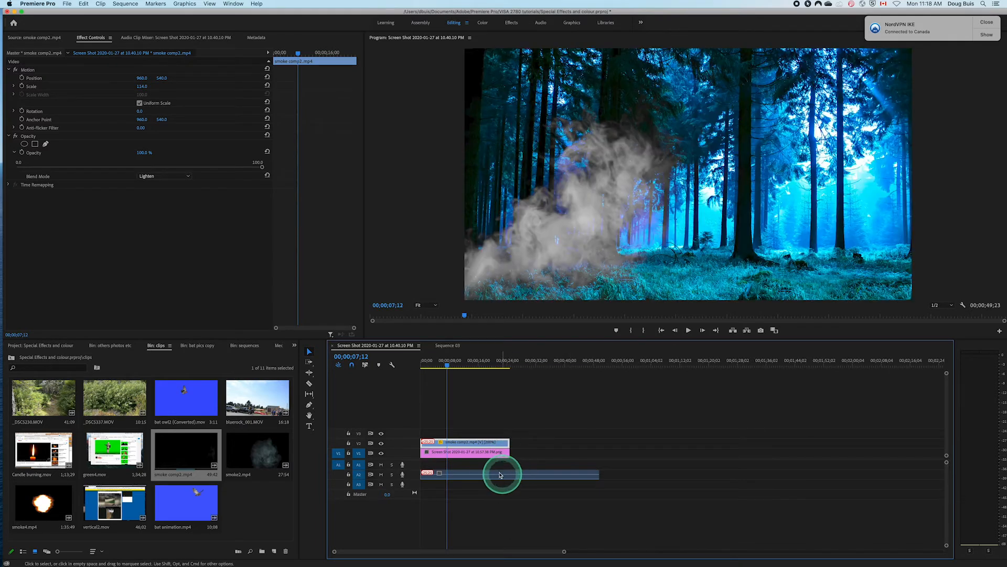
left_click(488, 478)
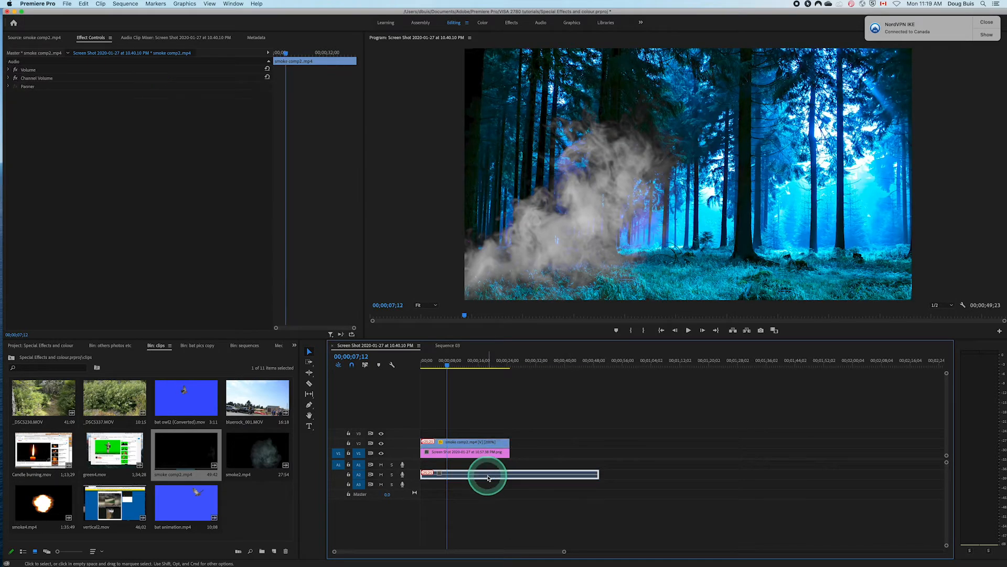
key("Delete")
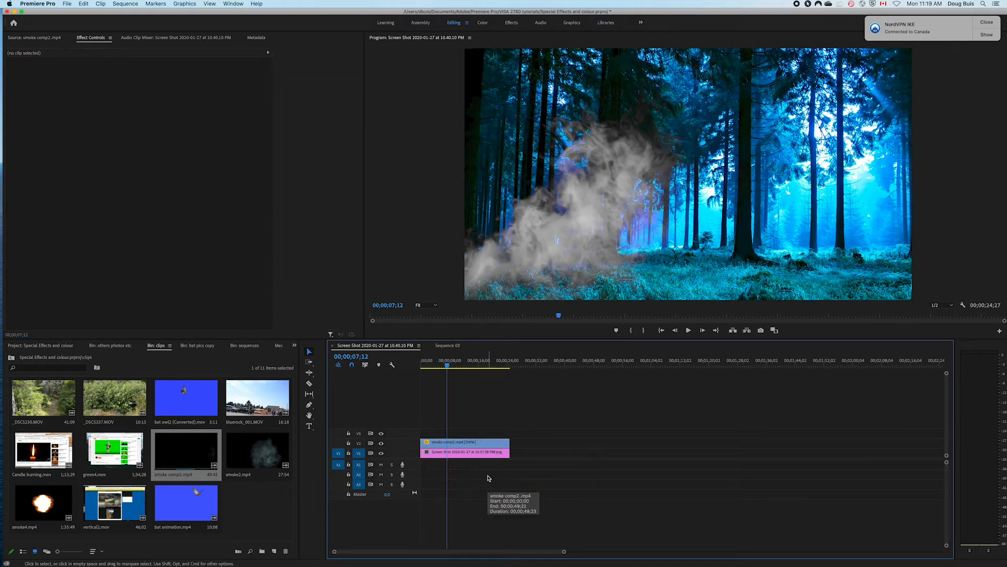
- Open bat animation.mp4 from the clips bin as a source and preview its playback
mouse_move(447, 367)
left_mouse_down()
mouse_move(421, 366)
mouse_move(445, 366)
left_mouse_up()
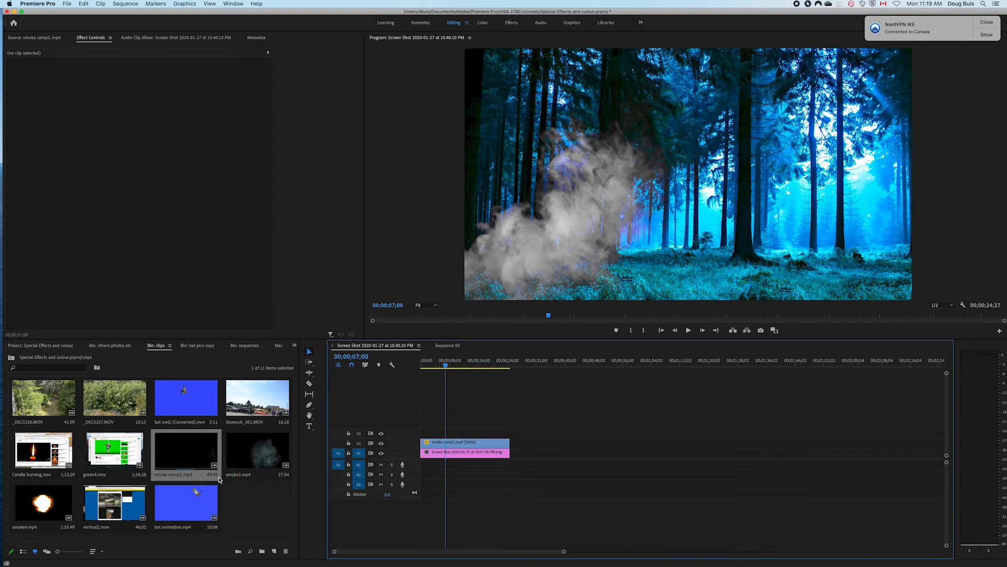
double_click(194, 501)
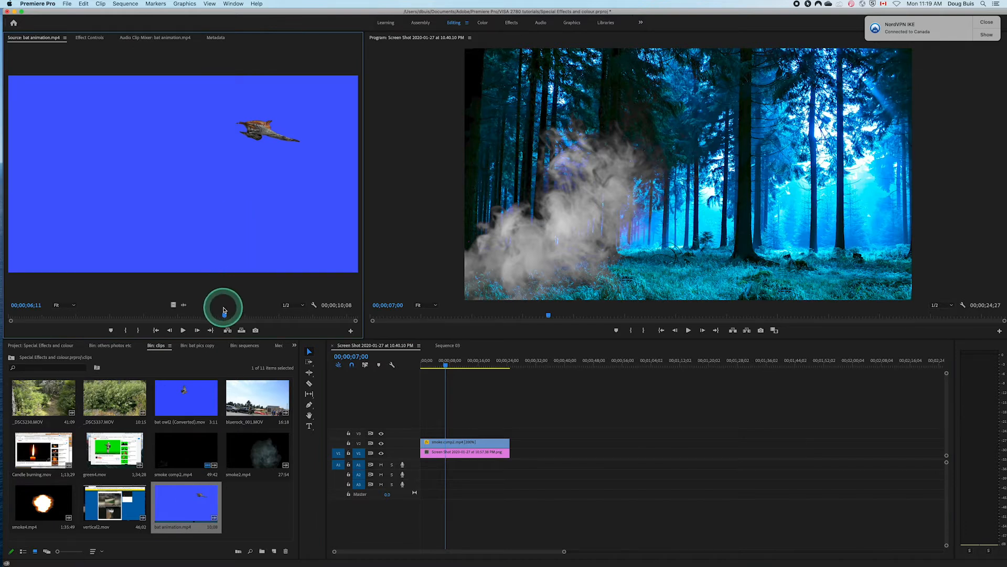
left_click_drag(224, 315, 1, 321)
mouse_move(1, 321)
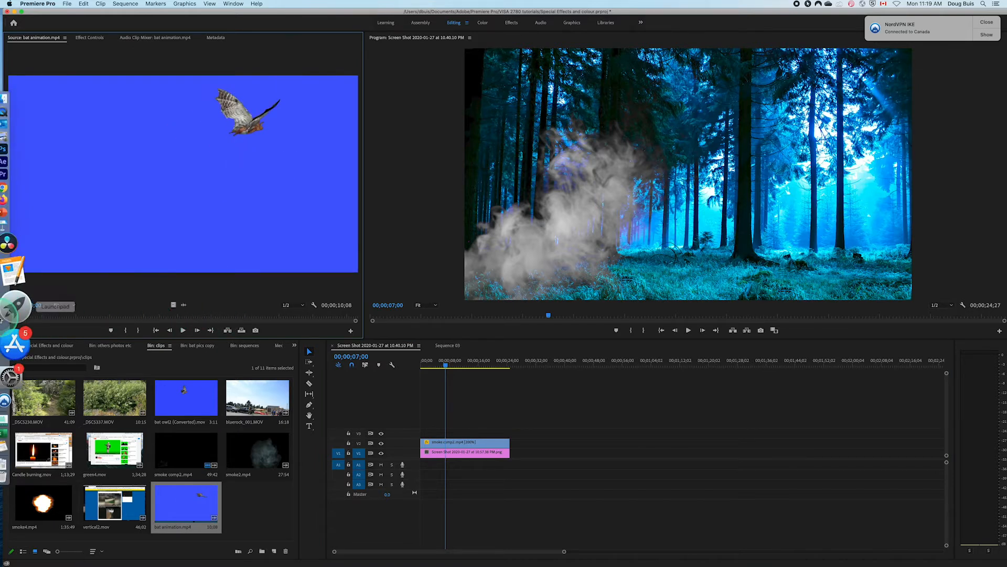
key("space")
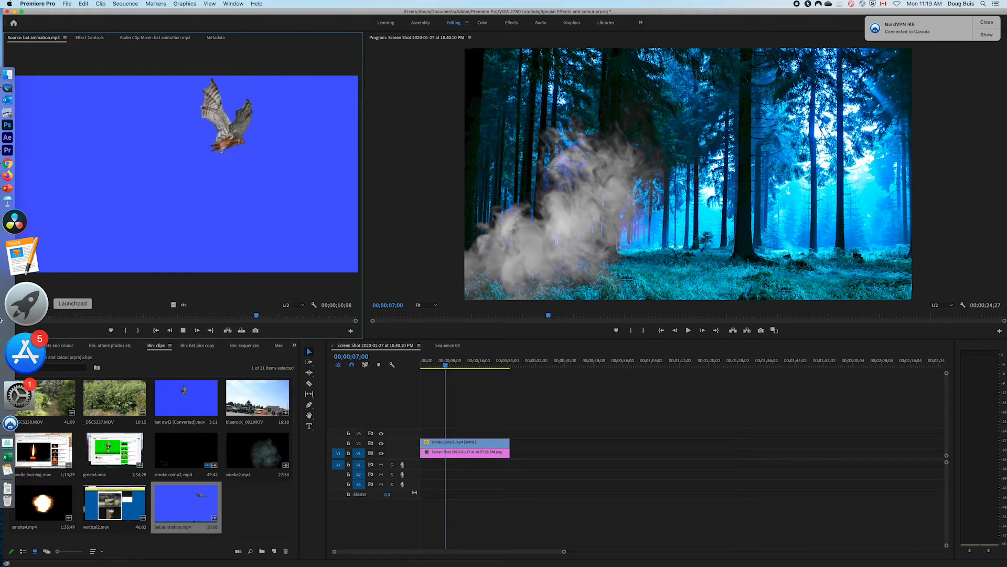
key("space")
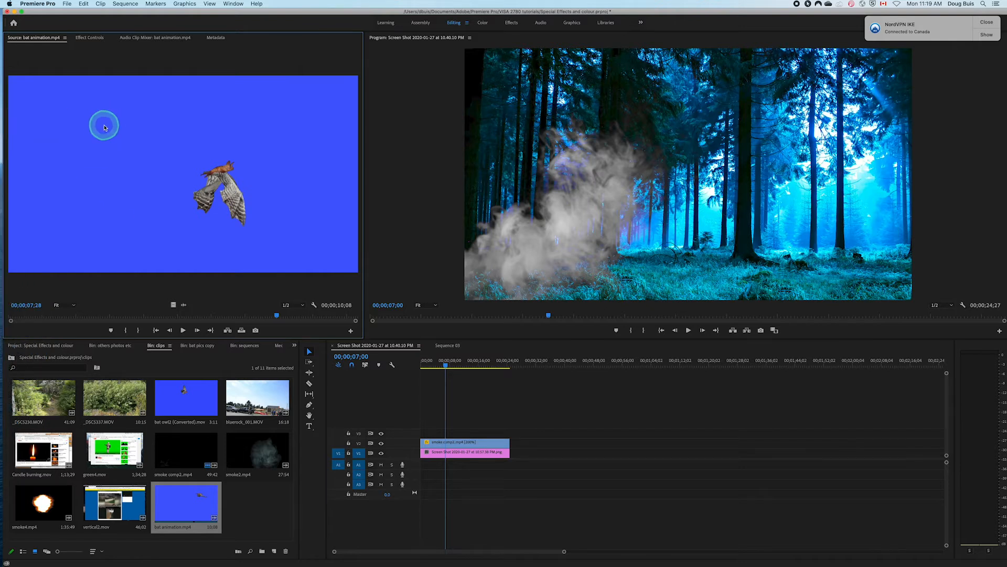
- Place bat animation.mp4 on V3 at the sequence start and select it with the playhead at 00;00;04;21
left_click_drag(135, 157, 420, 433)
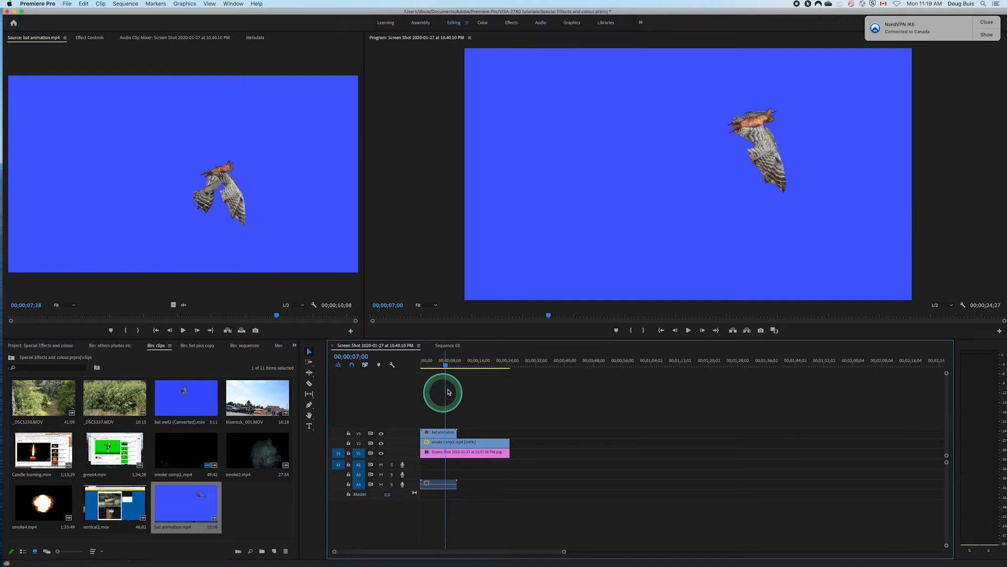
mouse_move(445, 367)
left_mouse_down()
mouse_move(420, 367)
mouse_move(438, 370)
left_mouse_up()
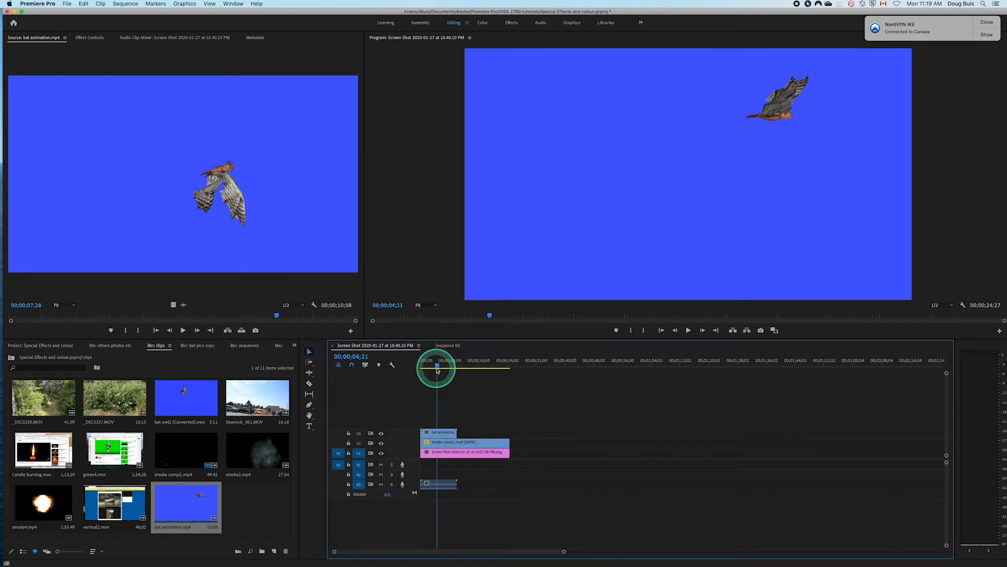
left_click(440, 432)
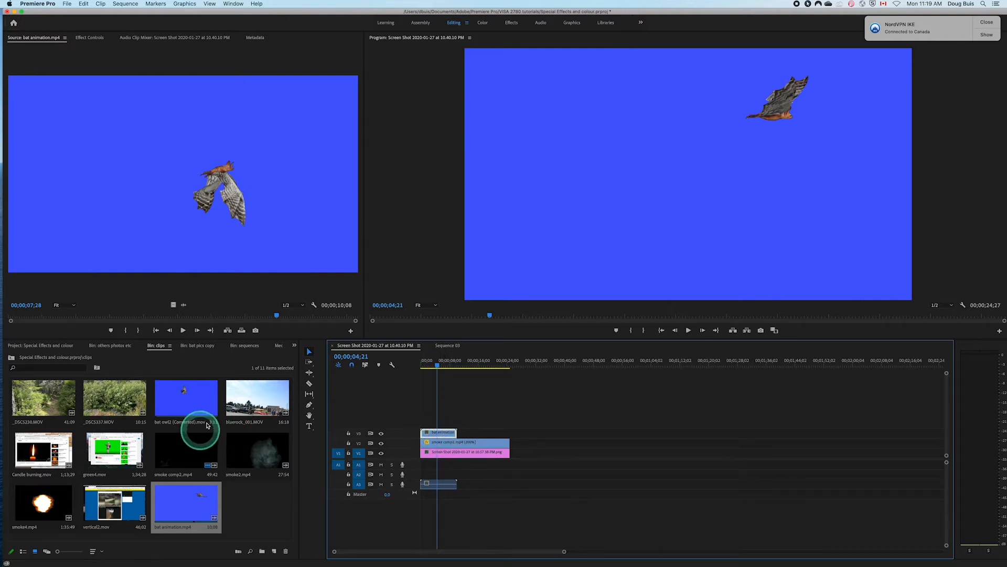
- Reposition the Effects panel directly beside the Project panel, ahead of the Media Browser, and show its contents
left_click(21, 346)
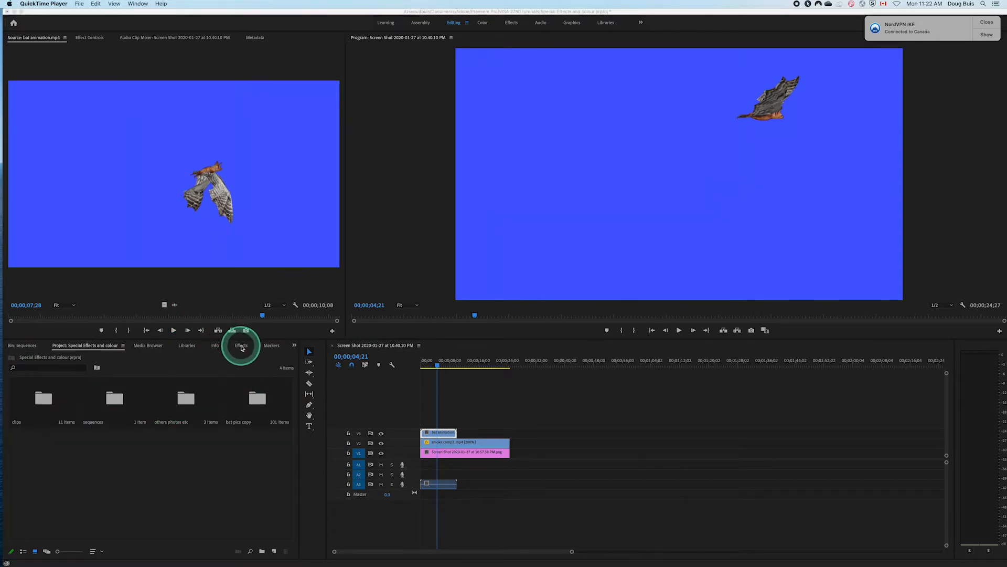
left_click(242, 346)
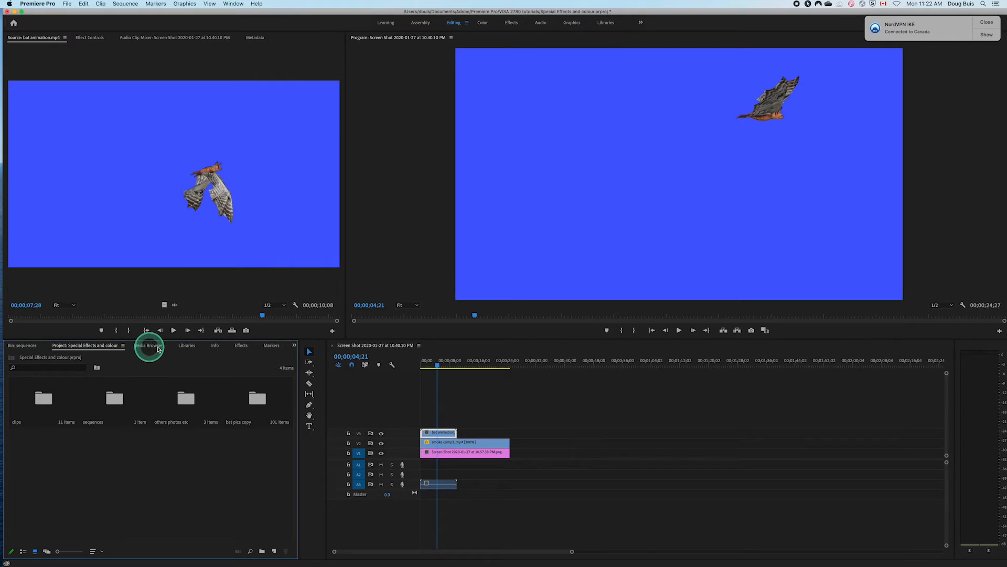
left_click_drag(245, 346, 137, 344)
left_click(143, 350)
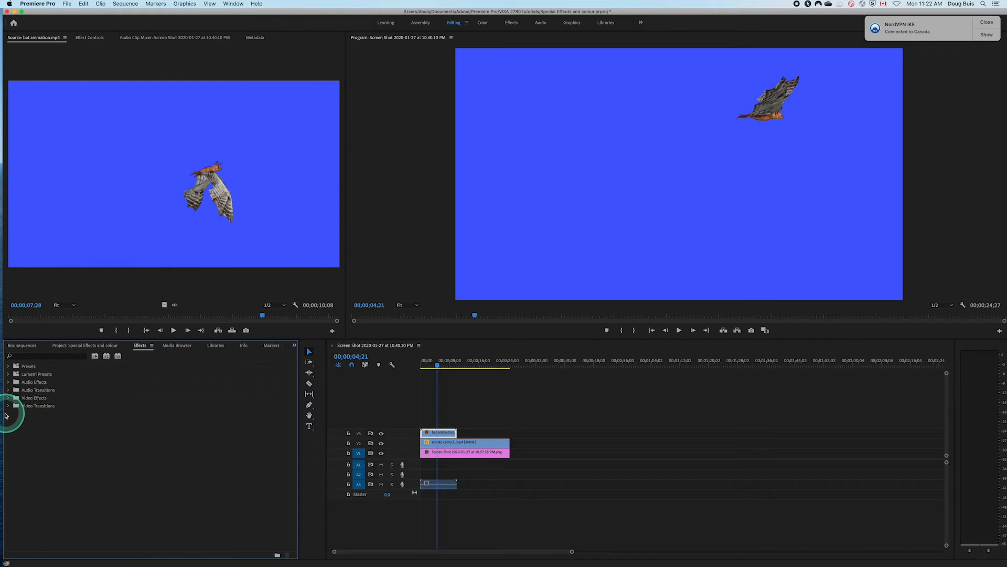
- Try to apply the Ultra Key keying effect to the bat clip on V3 and display that clip's effect settings
left_click(34, 374)
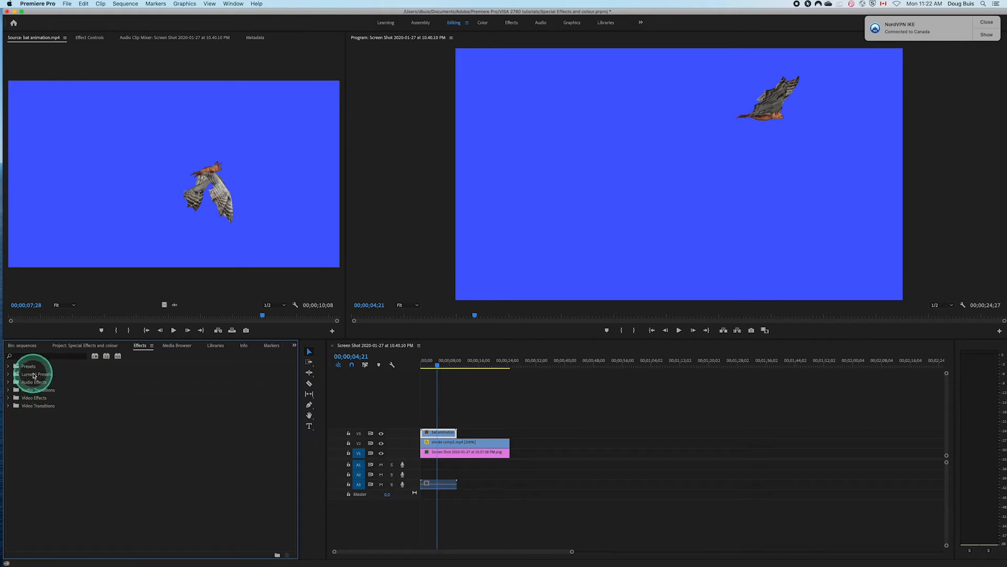
left_click(8, 398)
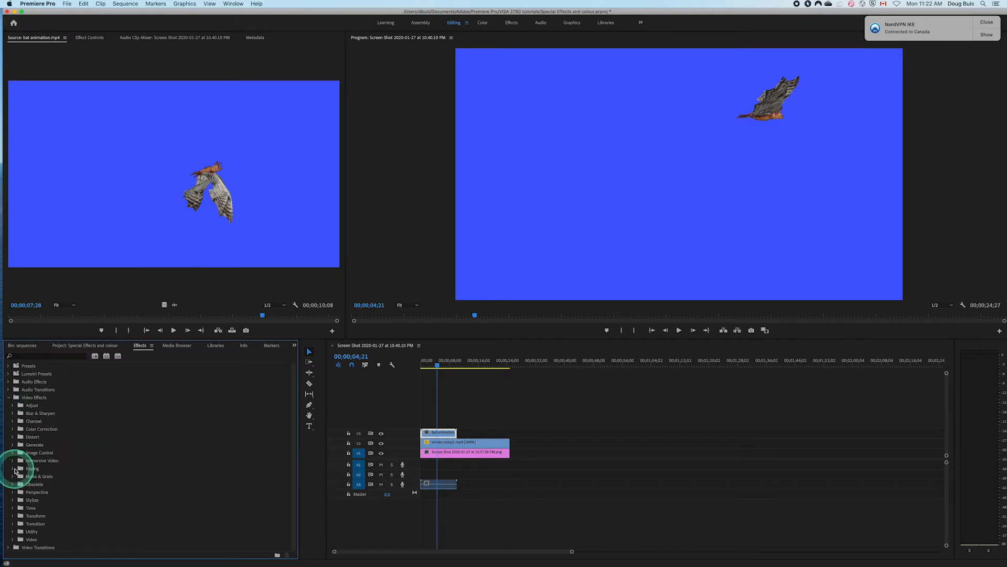
left_click(12, 468)
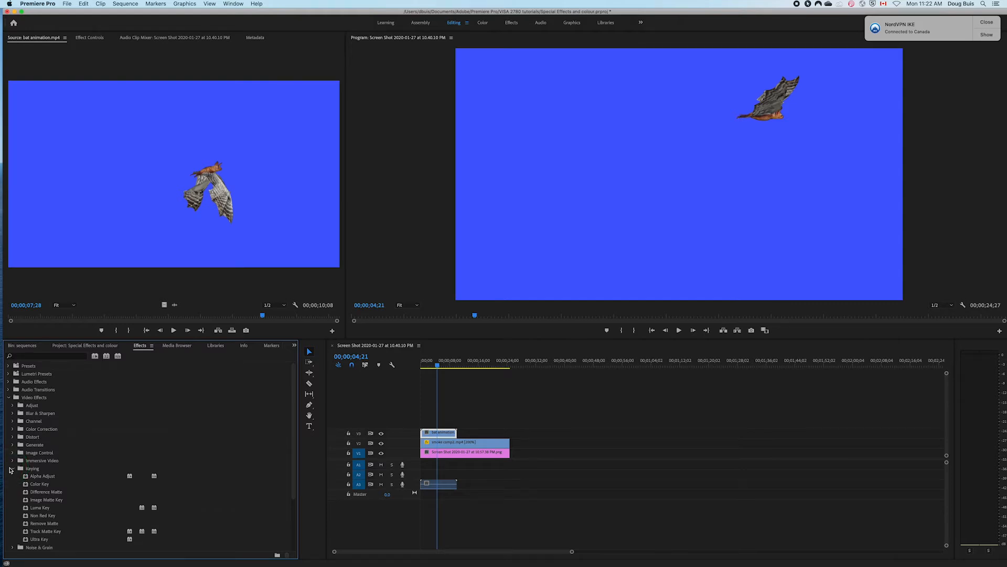
left_click(35, 540)
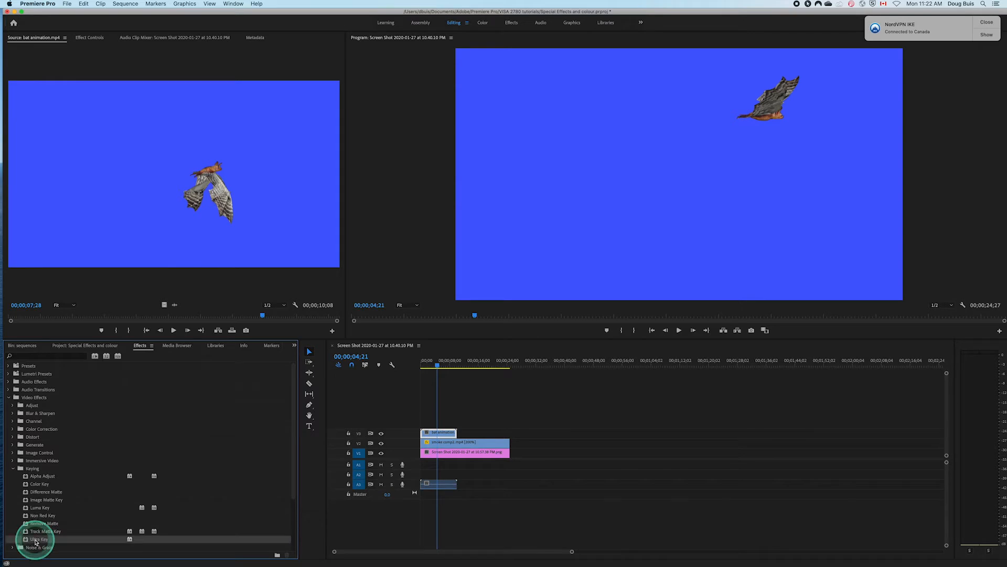
left_click_drag(36, 542, 441, 432)
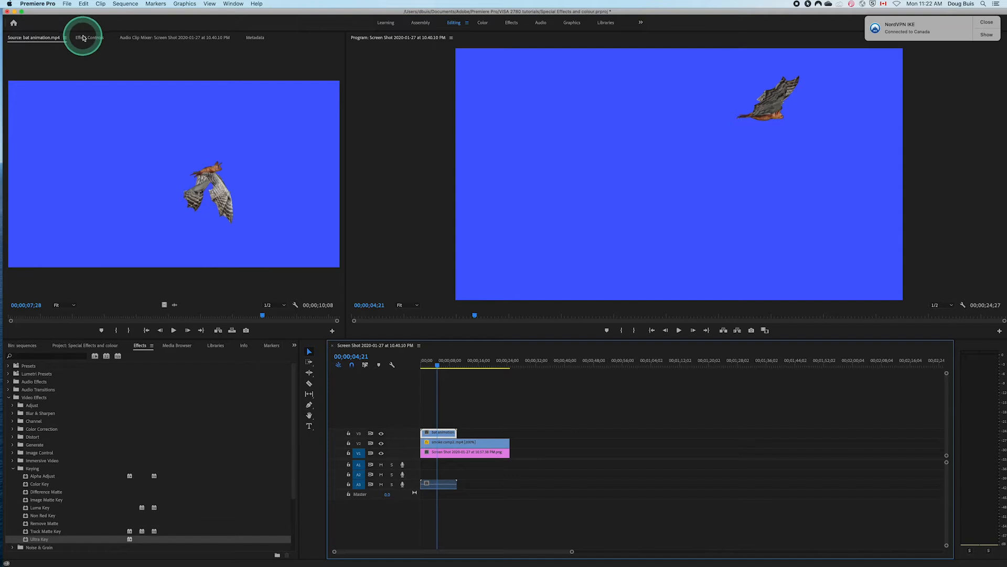
left_click(89, 37)
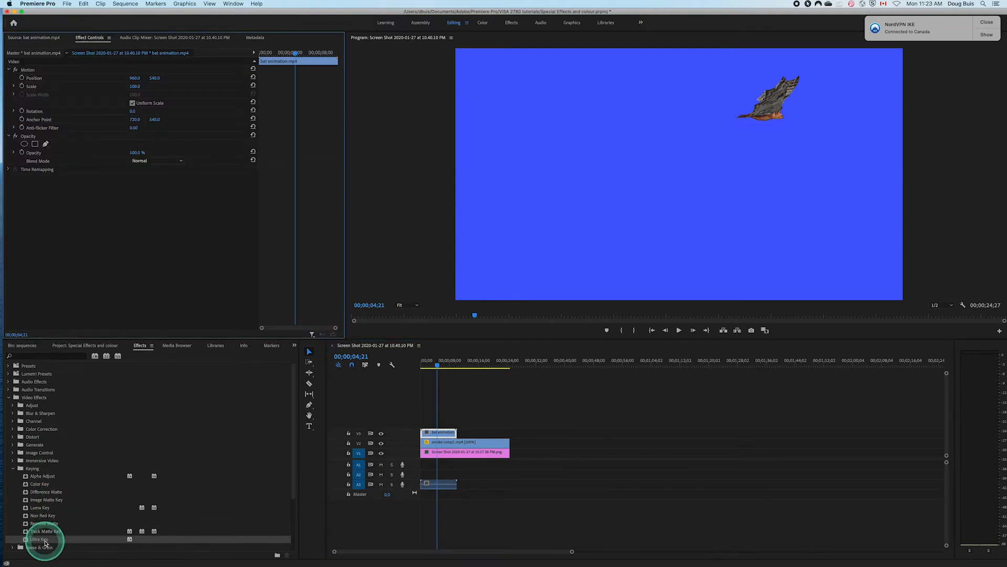
- Apply Ultra Key to the bat animation clip and sample the blue background as its key color
left_click(43, 542)
left_click_drag(52, 516, 50, 235)
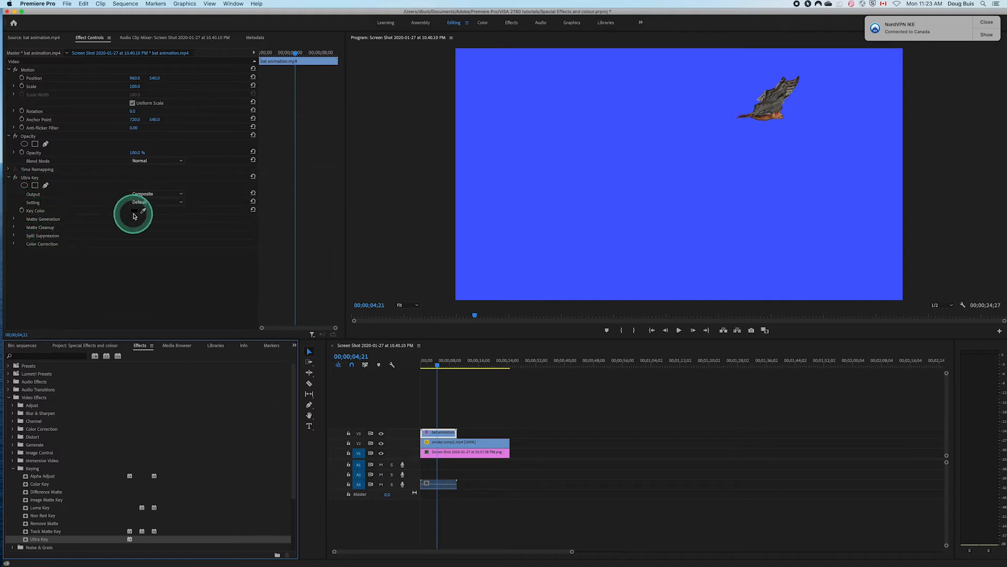
left_click(142, 211)
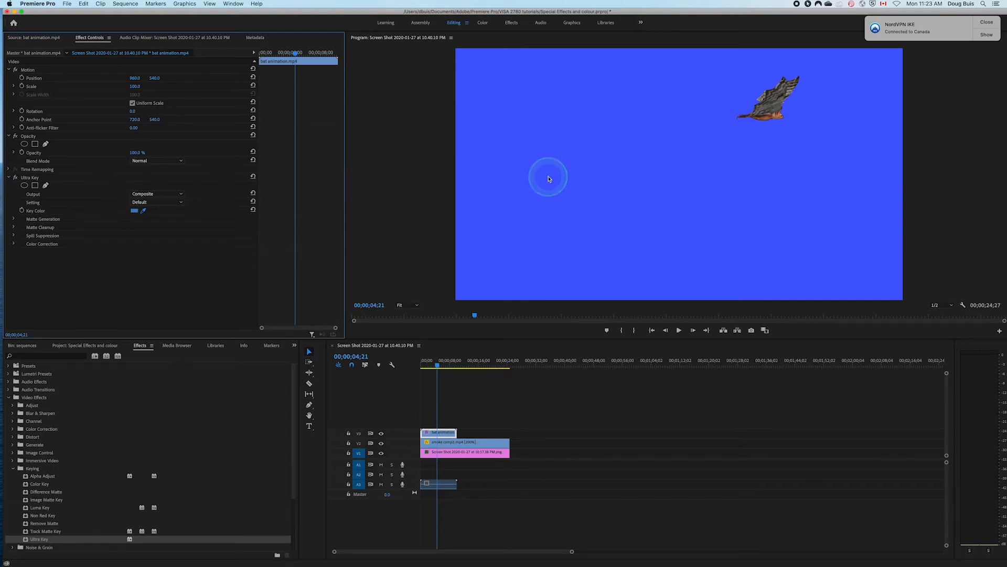
left_click(548, 179)
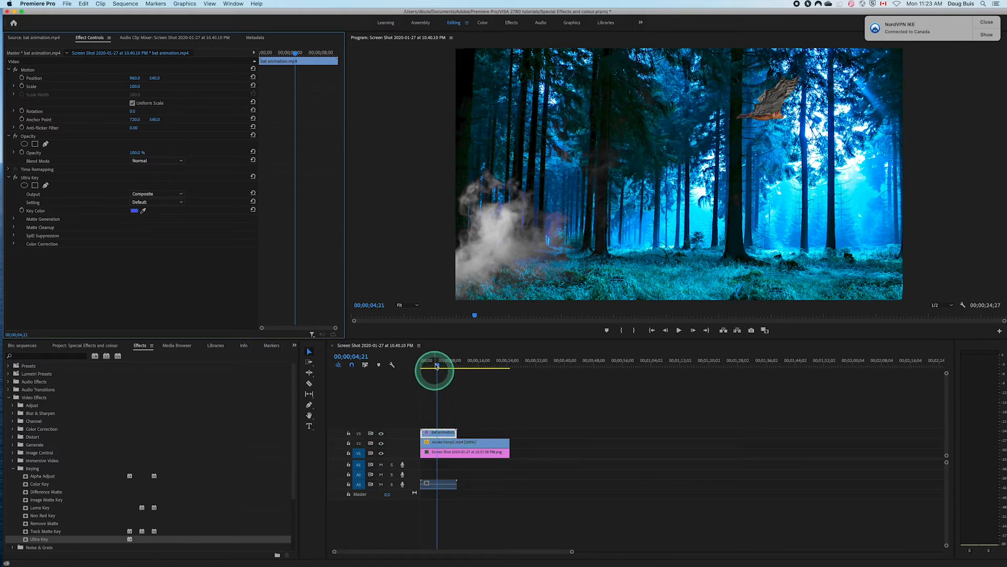
- Scrub the keyed bat composite from the start of the sequence to 00;00;03;09
left_click(436, 367)
mouse_move(436, 366)
left_mouse_down()
mouse_move(418, 367)
mouse_move(453, 373)
mouse_move(425, 379)
left_mouse_up()
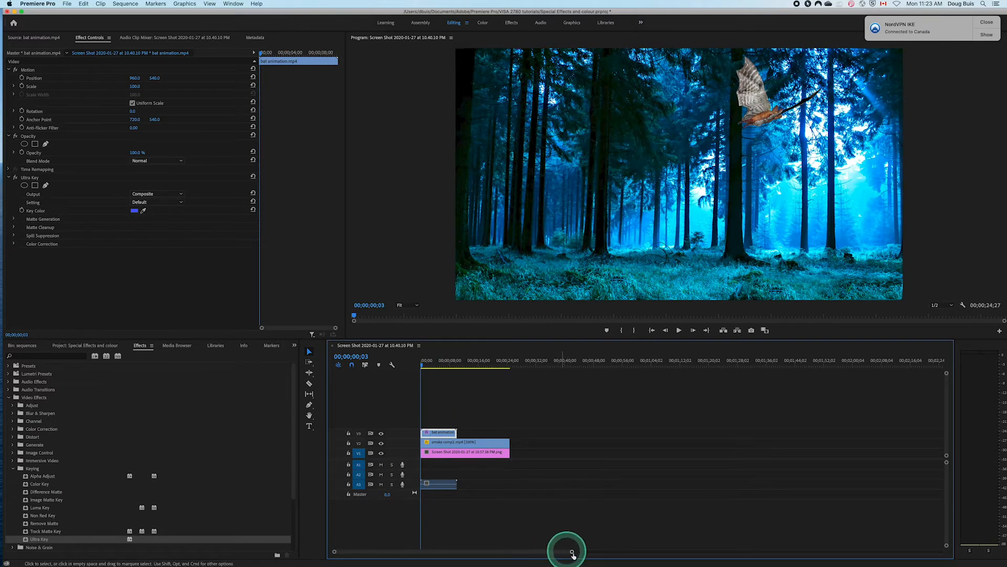
left_click_drag(573, 552, 507, 555)
left_click_drag(496, 553, 493, 553)
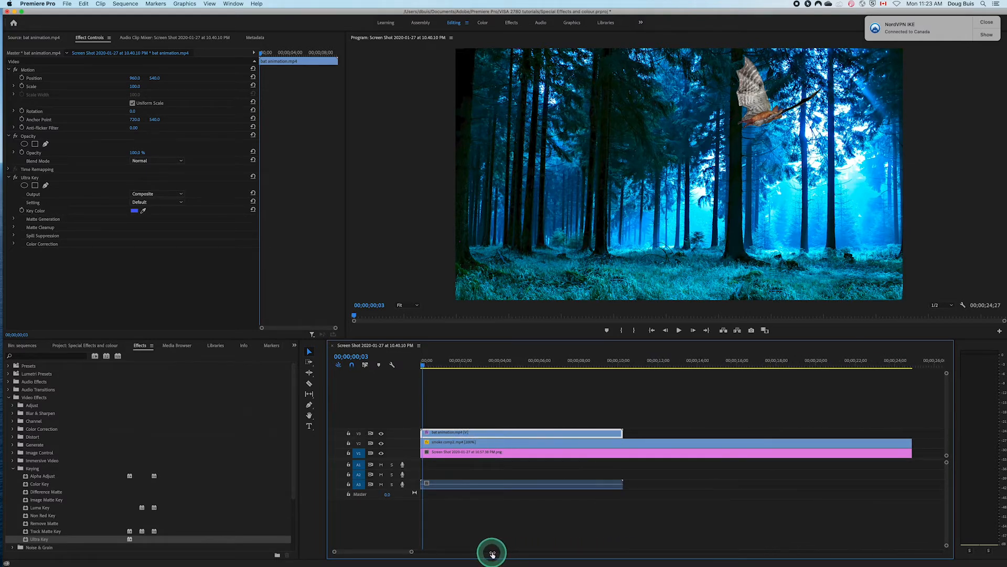
left_click_drag(423, 366, 486, 371)
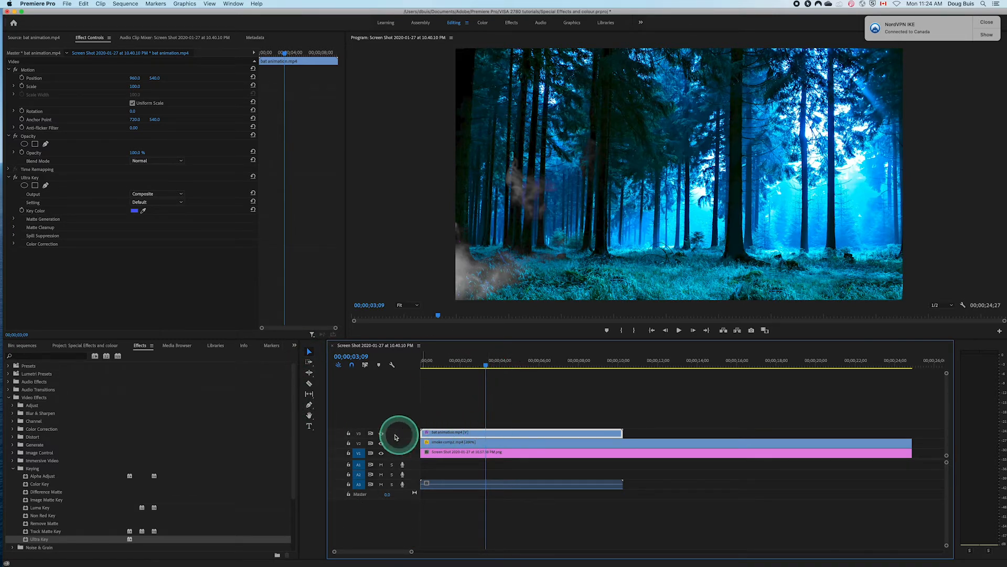
- Split the V3 bat clip at 00;00;03;09 and 00;00;03;15 and delete the short piece between the cuts
left_click(309, 383)
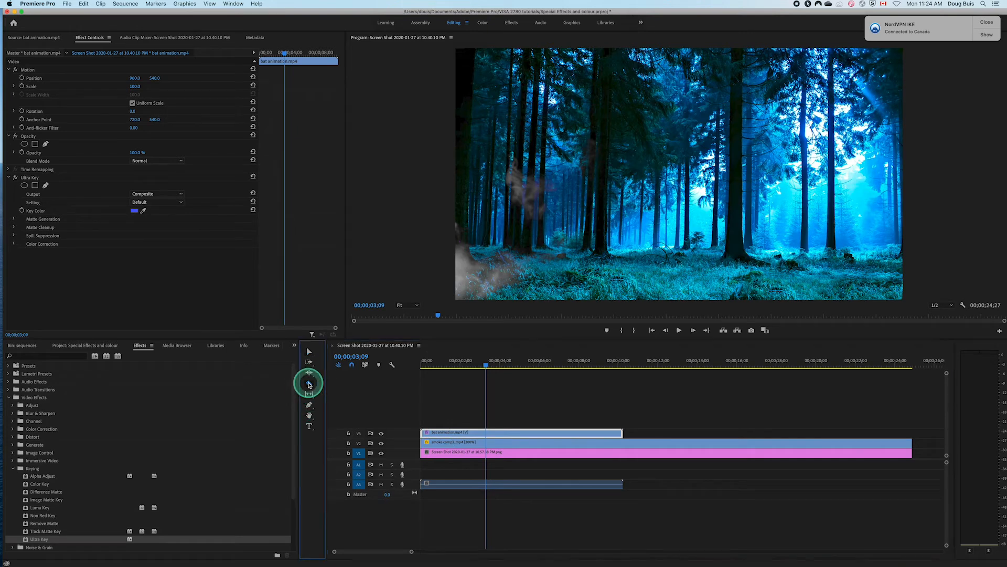
left_click(486, 432)
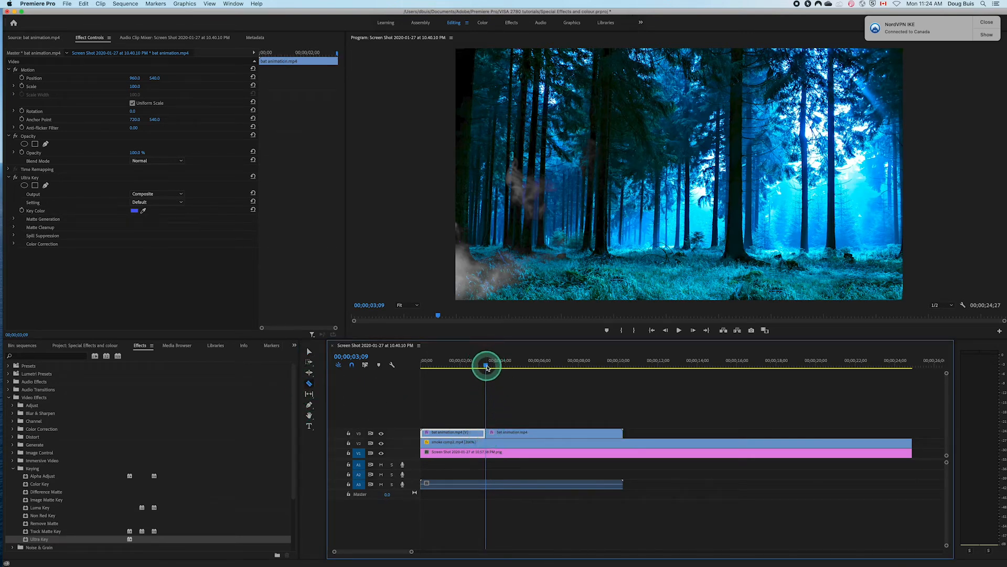
left_click_drag(487, 367, 492, 367)
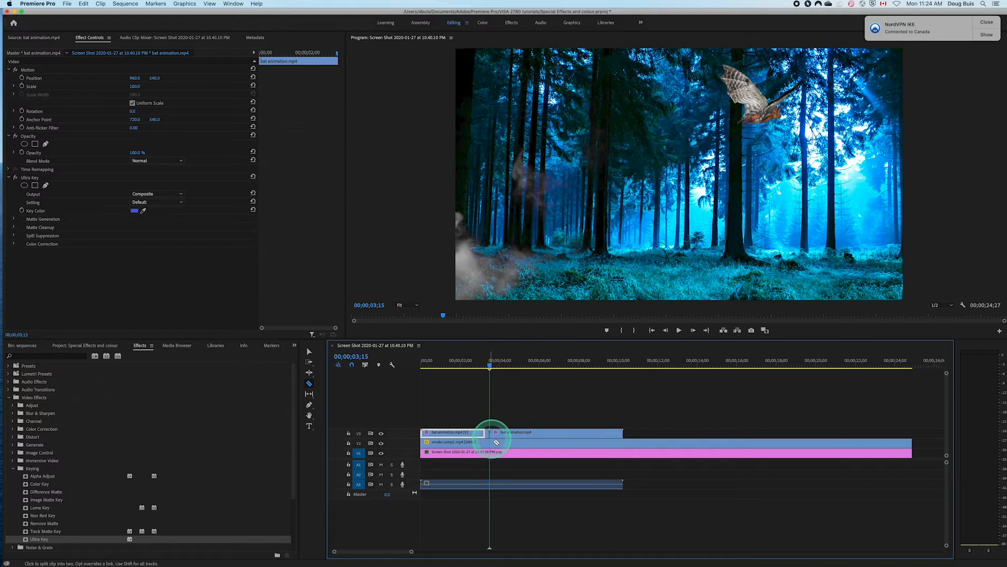
left_click(309, 351)
left_click(487, 435)
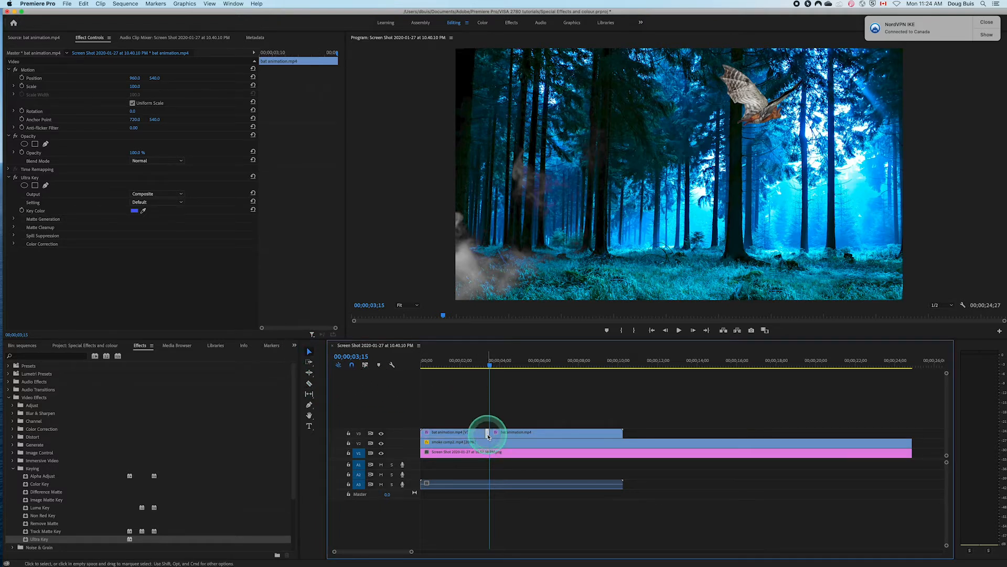
left_click(522, 482)
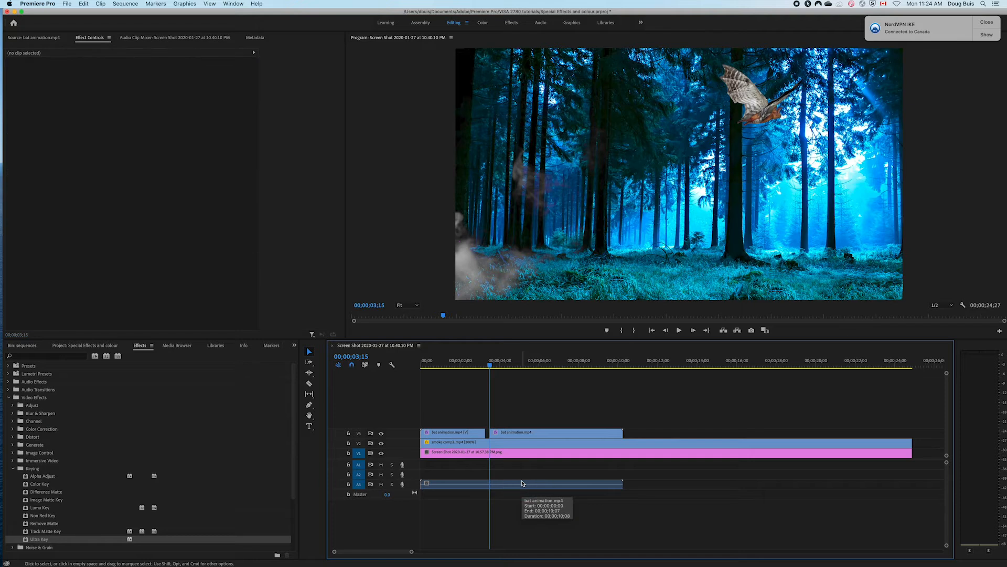
- Move the second bat segment to V4 at the sequence start and play the overlapping bats from the beginning
left_click(578, 418)
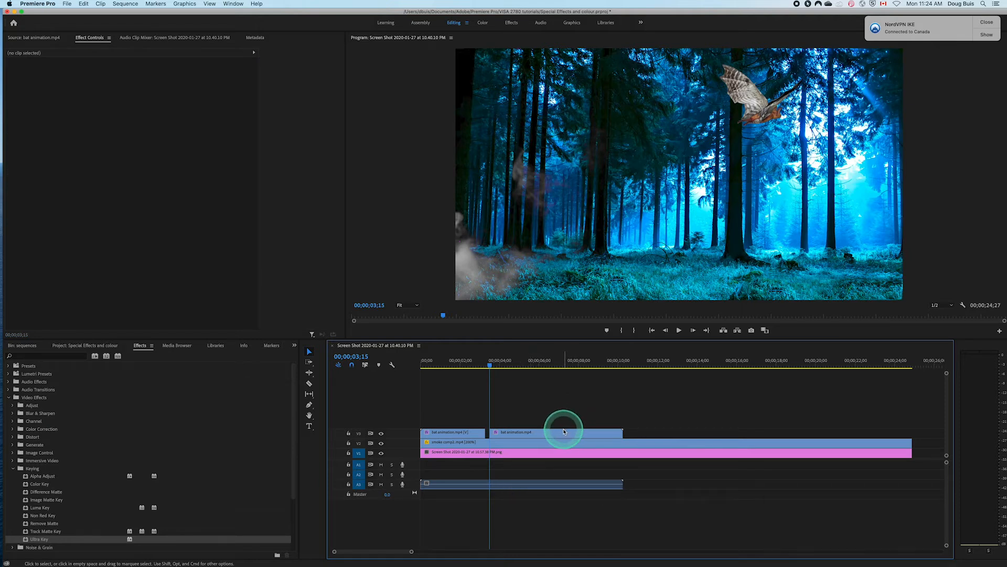
left_click_drag(564, 433, 493, 419)
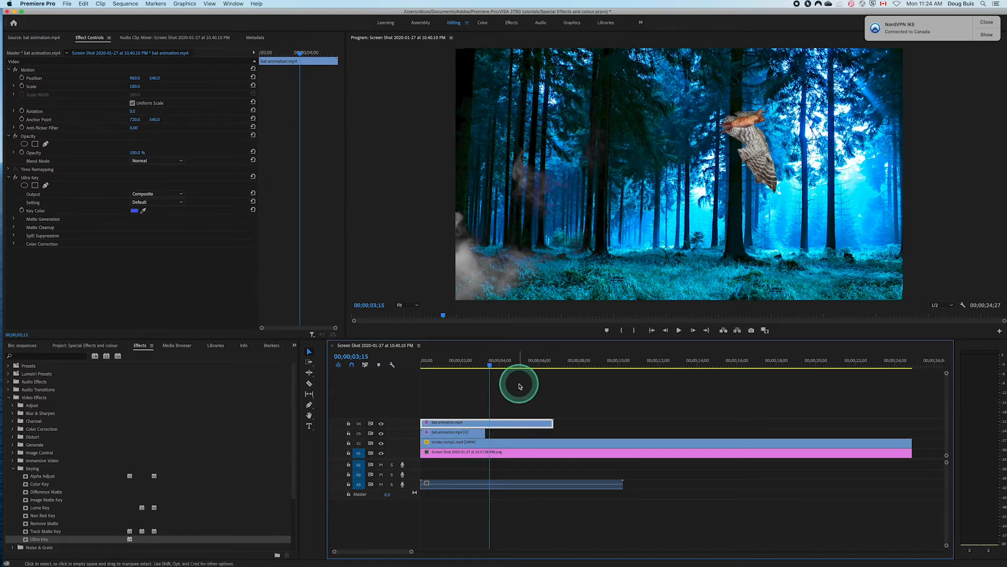
left_click_drag(490, 363, 403, 374)
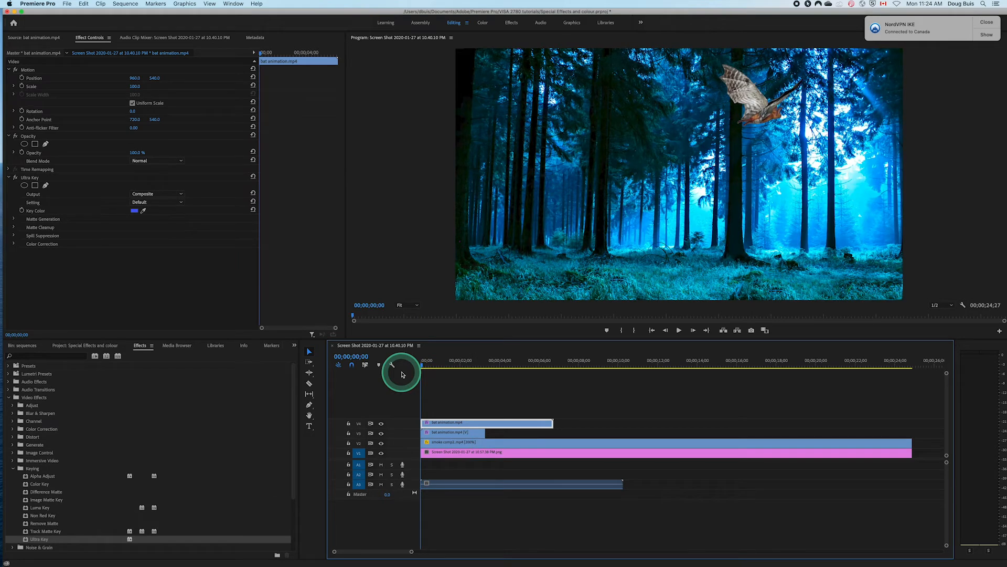
key("space")
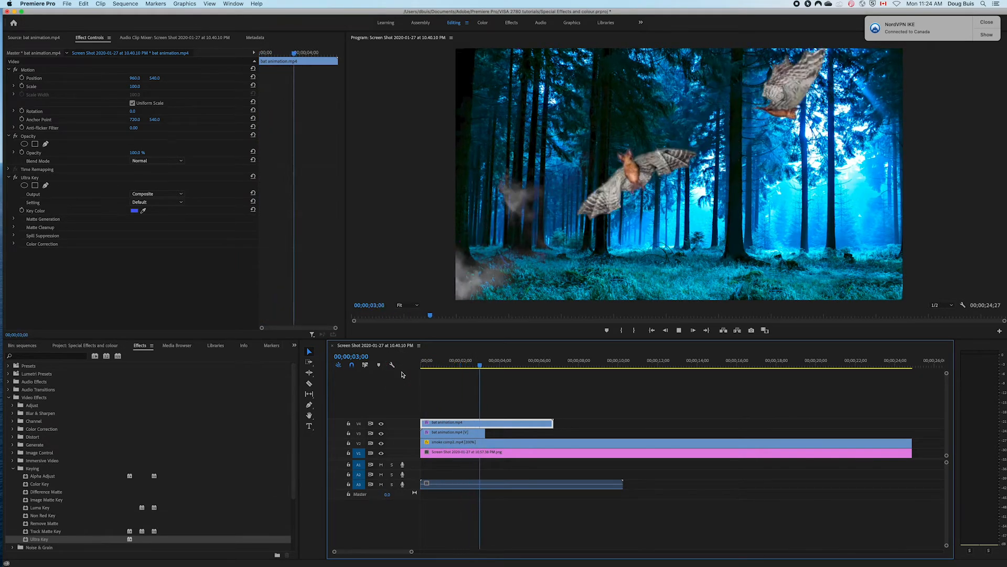
key("space")
left_click(474, 444)
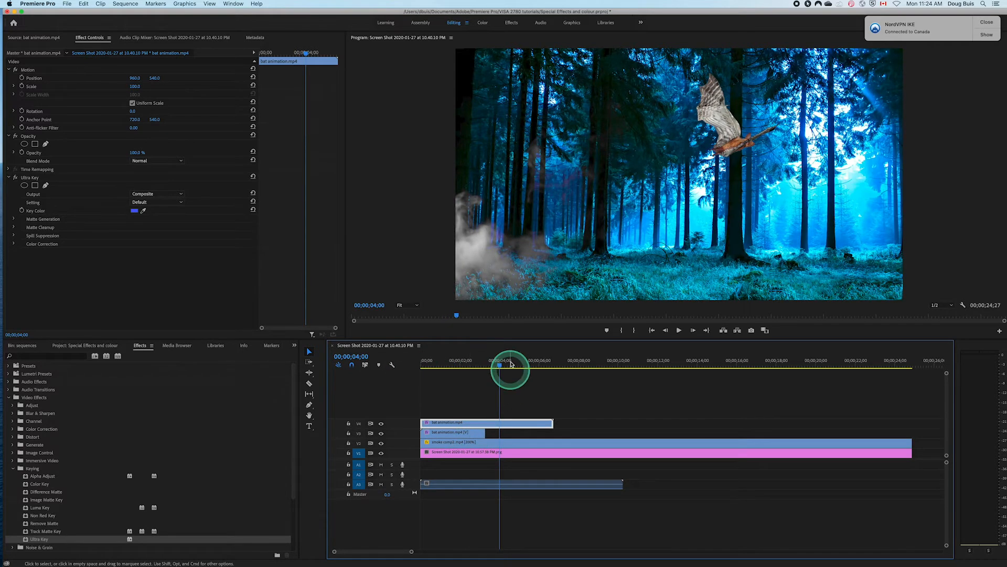
left_click_drag(499, 363, 413, 378)
key("space")
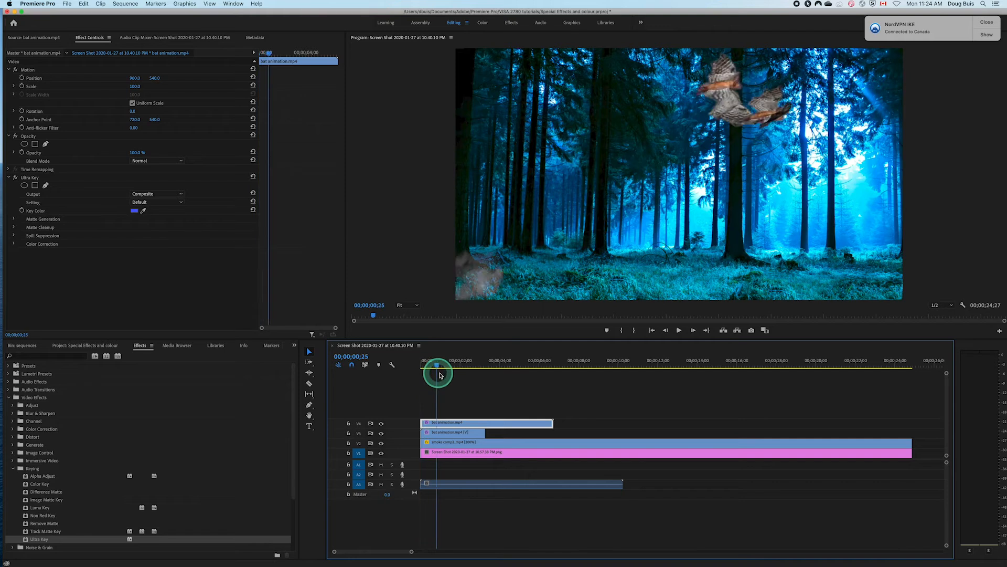
- Shift the V3 bat segment so it ends together with the V4 segment, and play the sequence from the start
left_click_drag(465, 435, 528, 423)
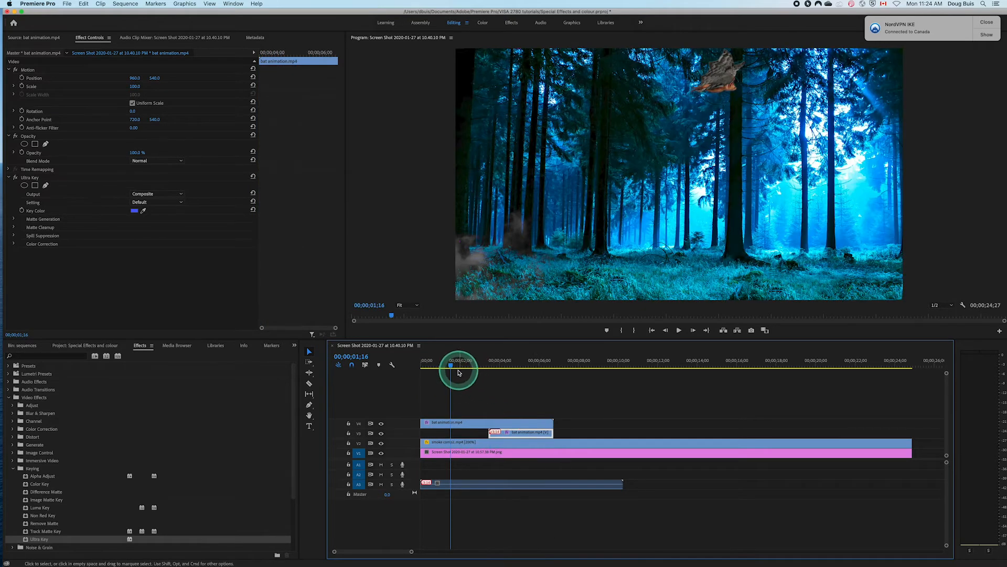
left_click_drag(450, 369, 423, 369)
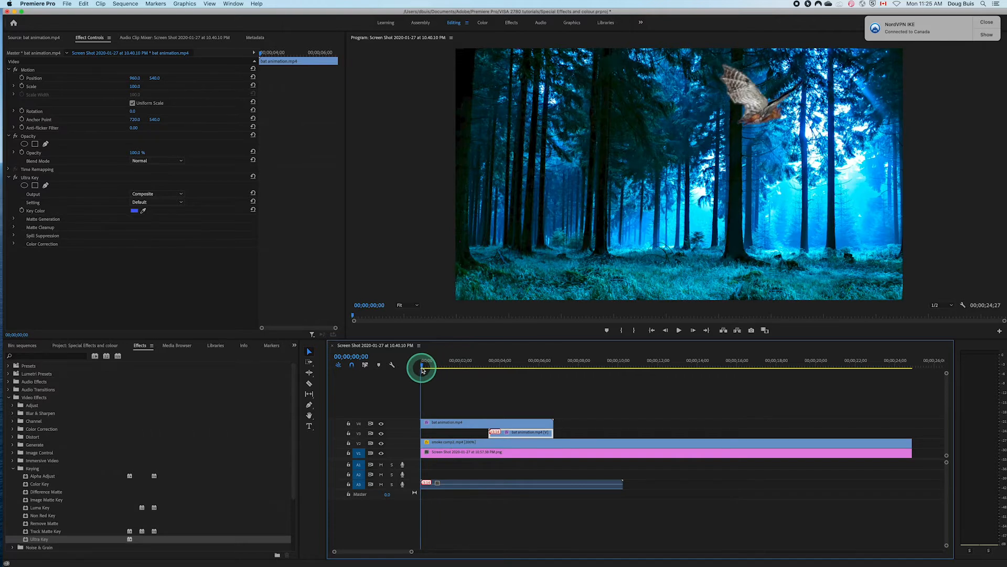
key("space")
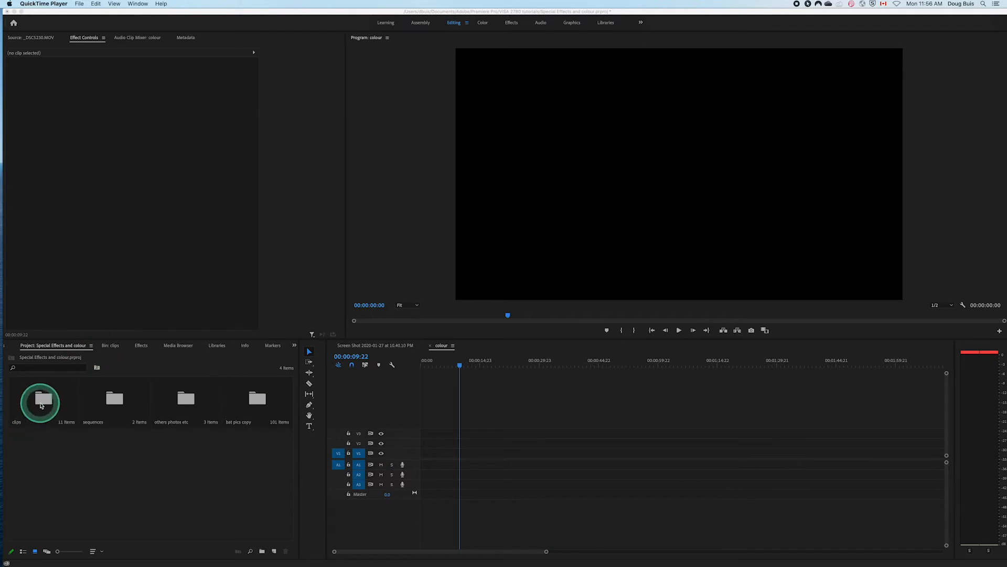
- Place the forest trail clip from the clips bin at the start of the colour sequence and load it for source preview
left_click(41, 404)
double_click(41, 404)
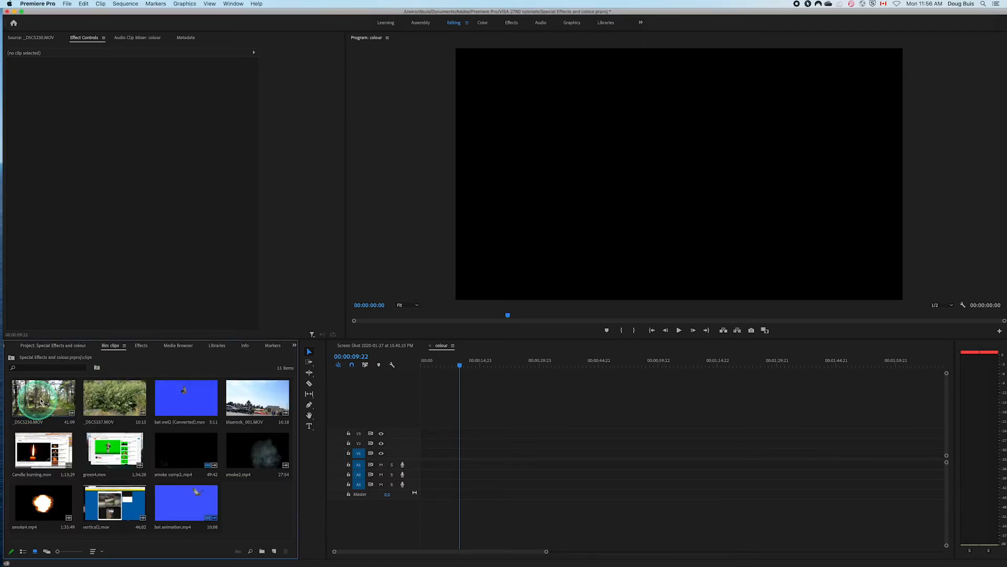
left_click_drag(42, 399, 420, 464)
double_click(46, 405)
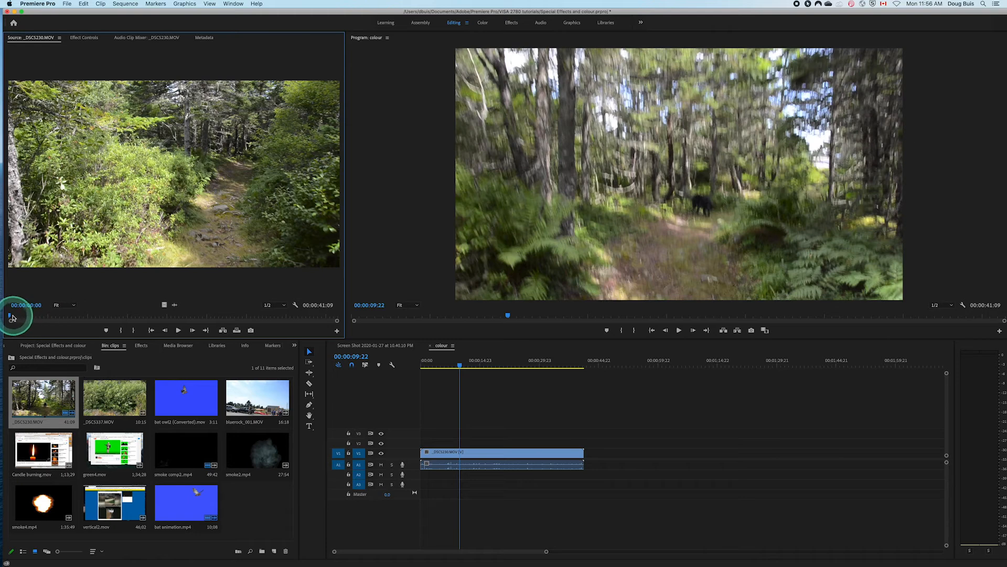
mouse_move(10, 317)
left_mouse_down()
mouse_move(337, 321)
mouse_move(5, 329)
left_mouse_up()
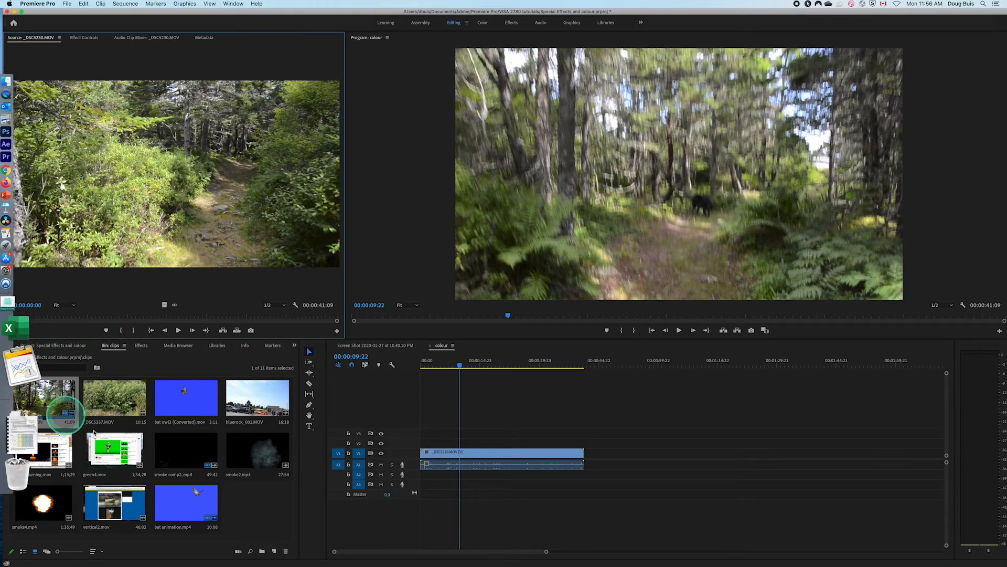
- Preview bluerock_001.MOV up to 00:00:06:13 and place it on V1 after the forest trail clip, leaving a gap
double_click(253, 405)
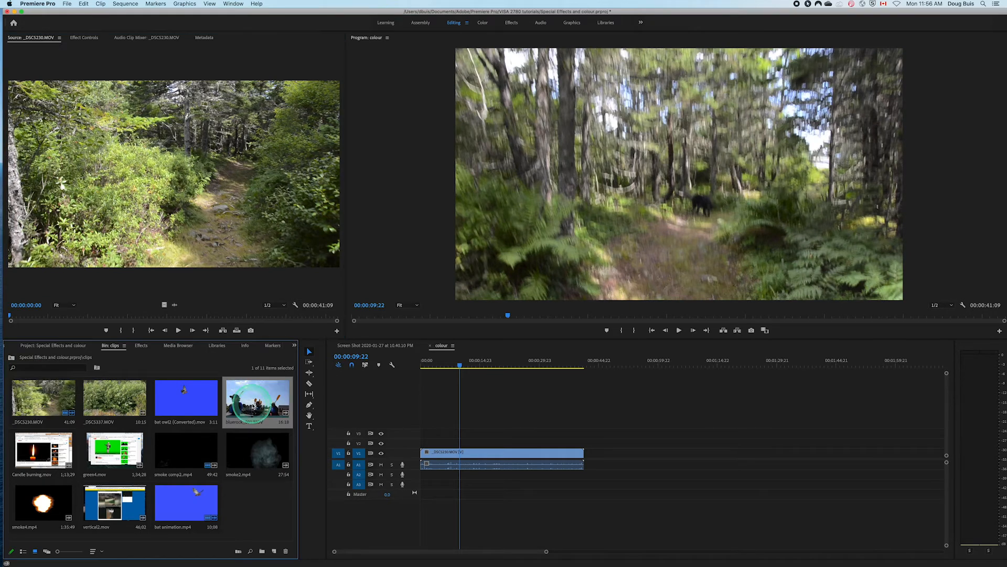
mouse_move(139, 314)
left_mouse_down()
mouse_move(18, 315)
mouse_move(348, 330)
mouse_move(139, 325)
left_mouse_up()
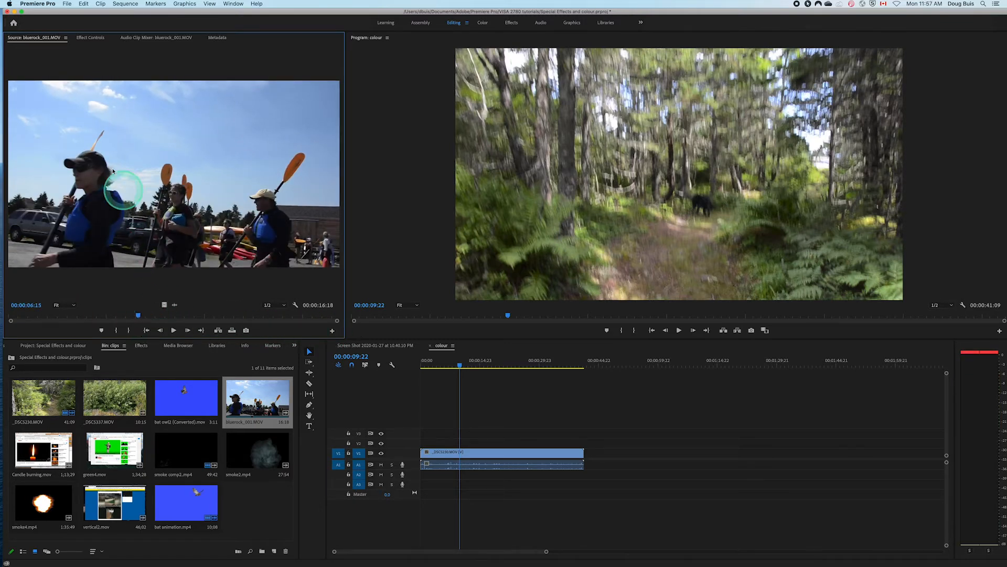
left_click_drag(698, 357, 607, 457)
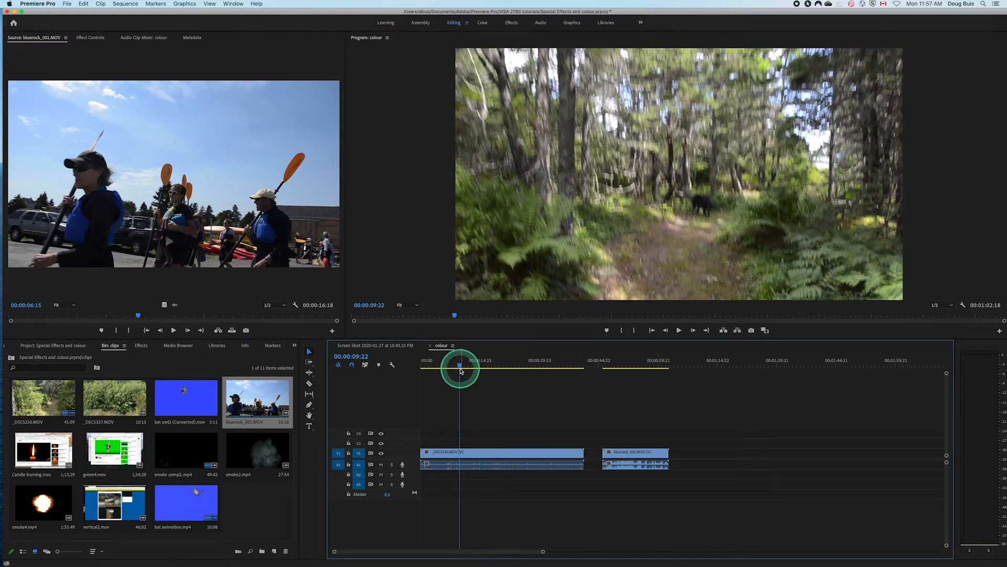
- Delete only the audio portion of the bluerock_001.MOV clip in the colour sequence
left_click_drag(461, 369, 525, 384)
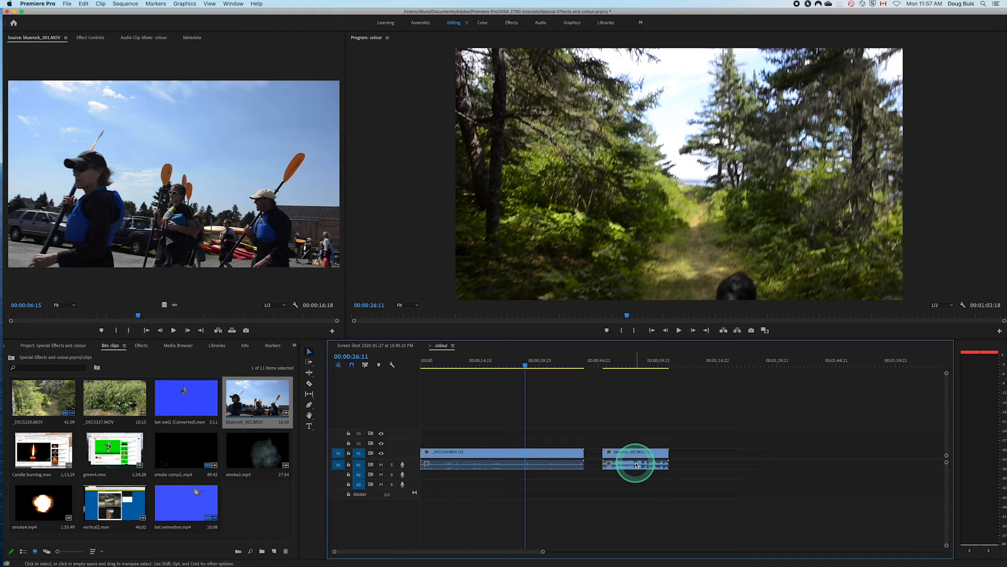
left_click(636, 464)
left_click(773, 495)
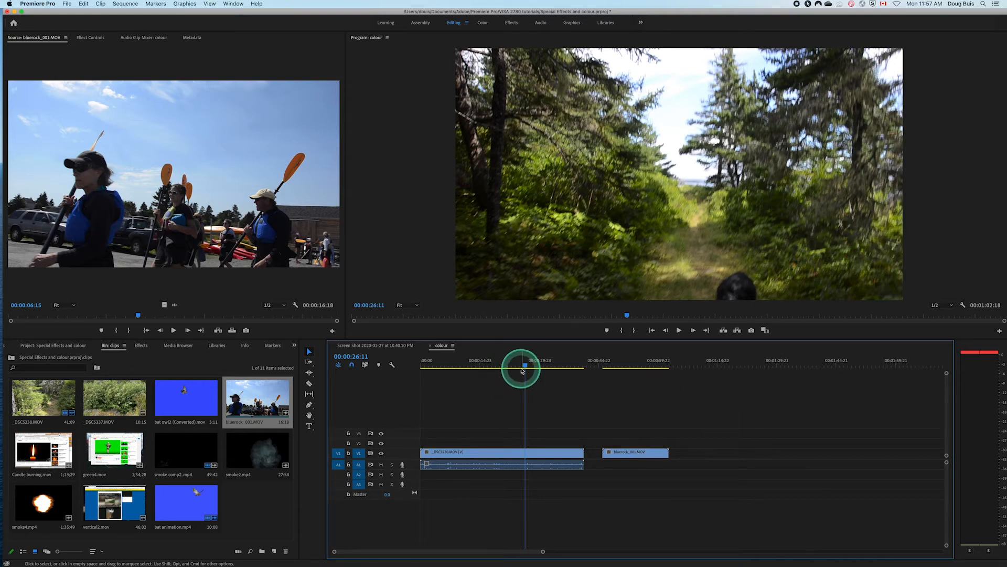
- Go to 00:00:16:17 in the sequence and display the effect settings of the forest trail clip
left_click_drag(524, 364, 487, 379)
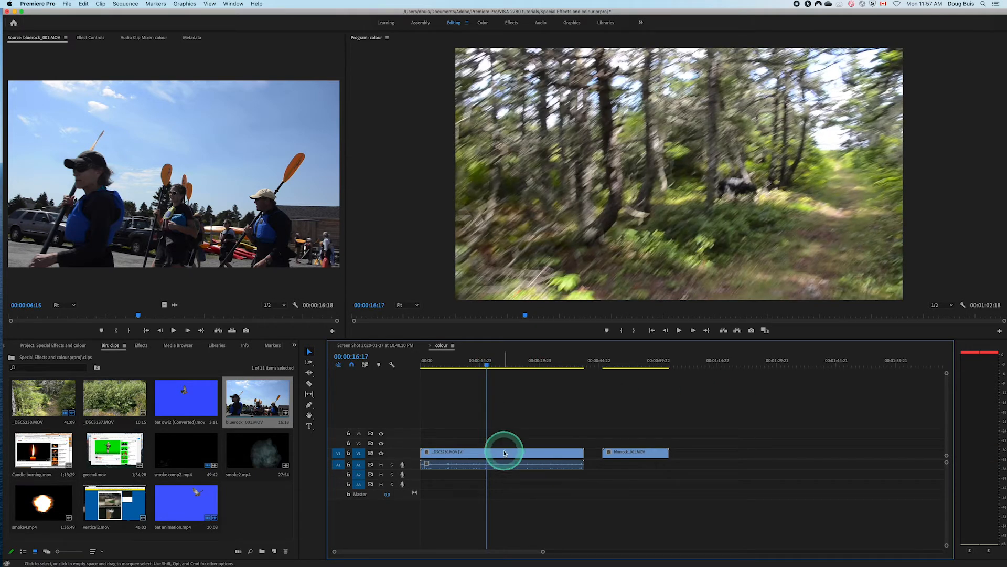
left_click(501, 453)
left_click(93, 39)
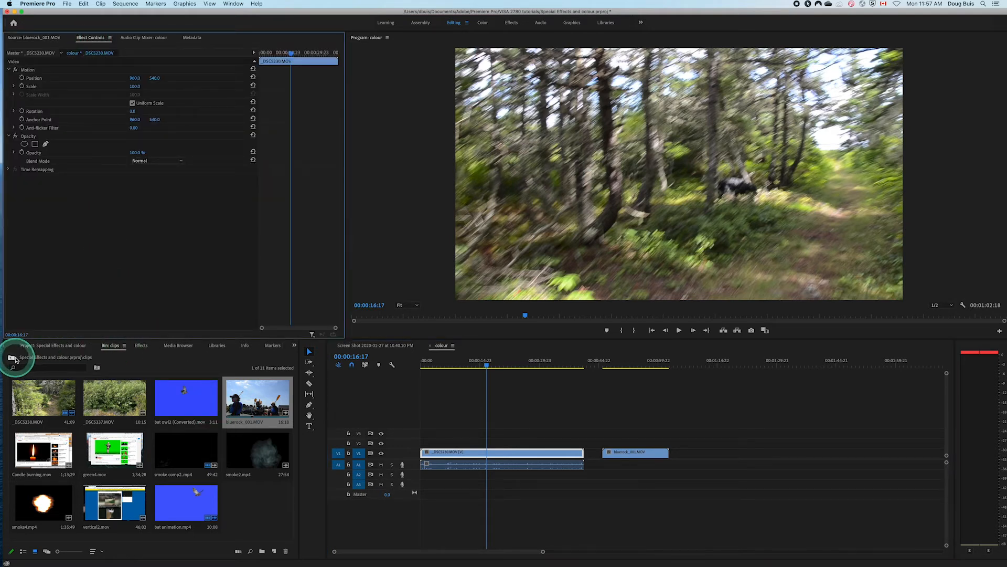
- Apply the Color Balance (RGB) effect from the Image Control video effects to the forest trail clip
left_click(10, 360)
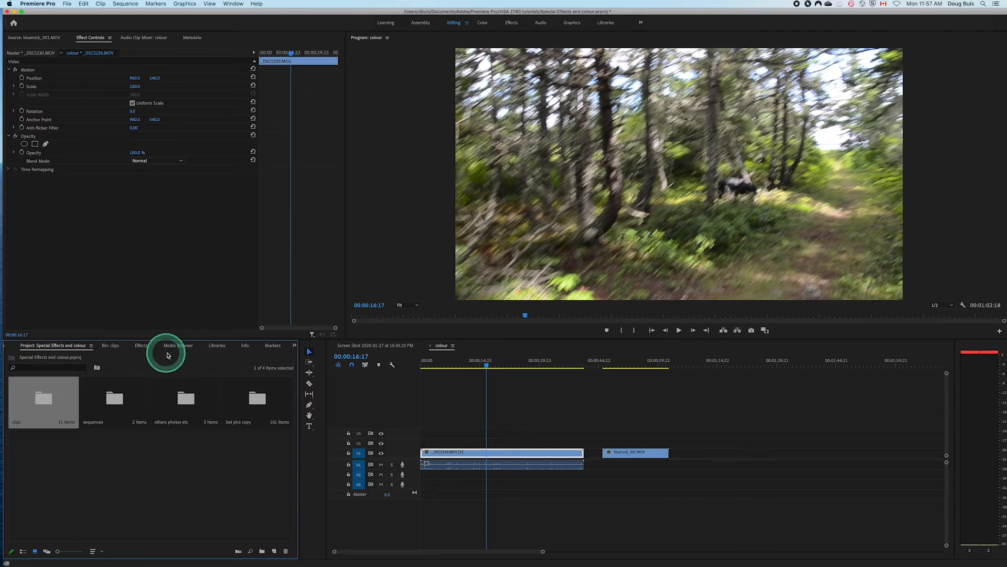
left_click(141, 346)
left_click(8, 399)
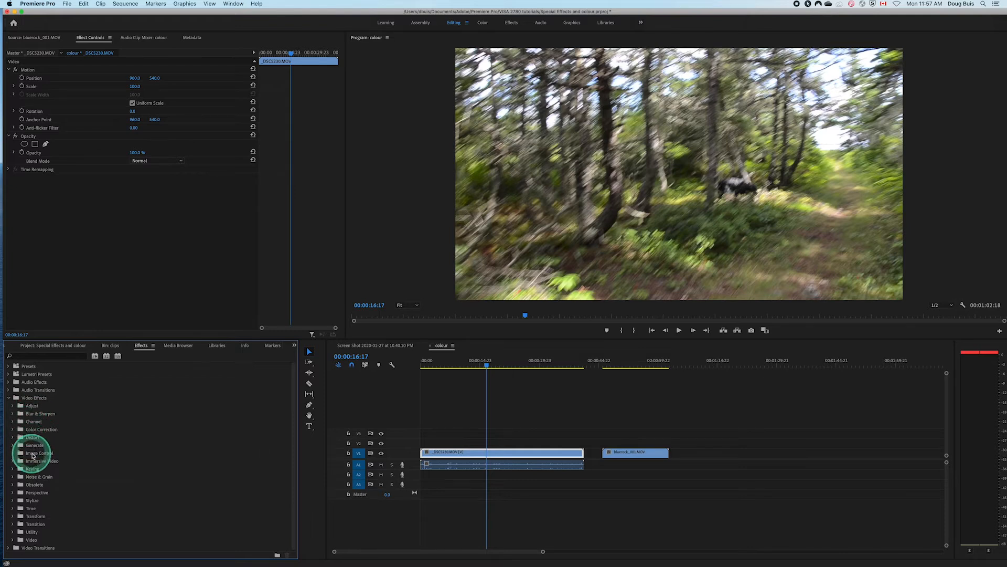
left_click(13, 453)
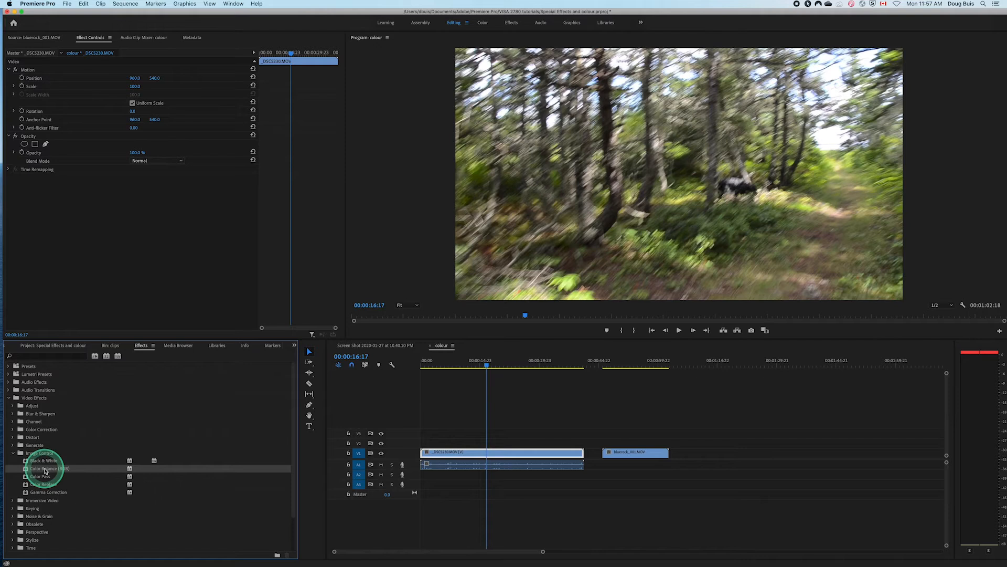
left_click_drag(42, 471, 72, 171)
left_click_drag(73, 232, 80, 229)
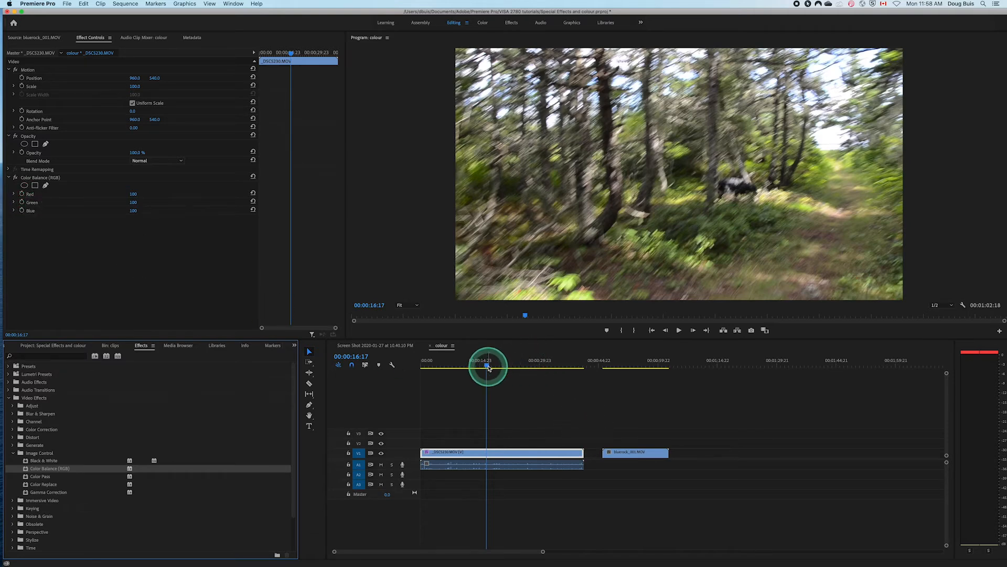
- Turn on keyframing for Red, Green and Blue of Color Balance (RGB) at 00:00:00:14
left_click_drag(487, 367, 427, 382)
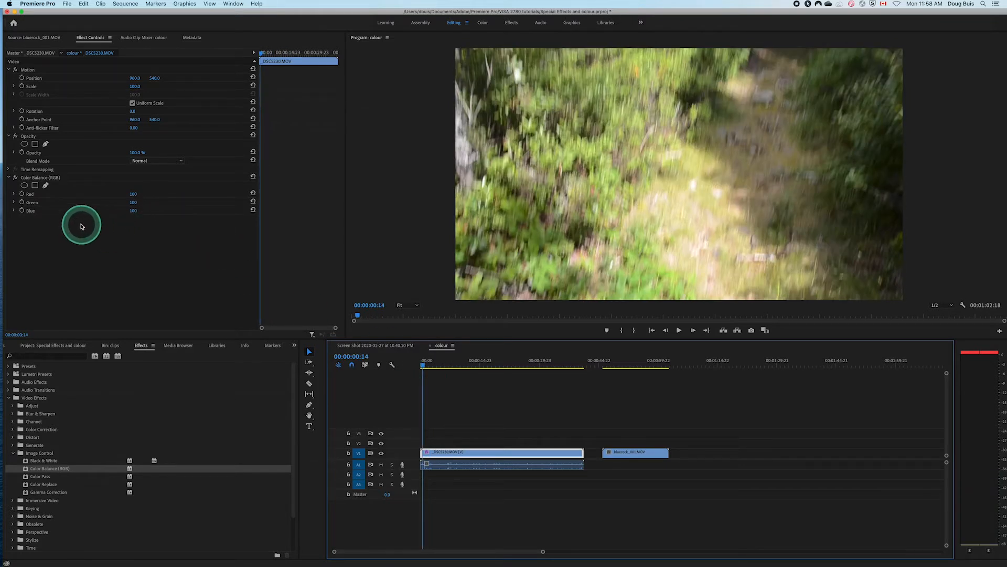
left_click(22, 194)
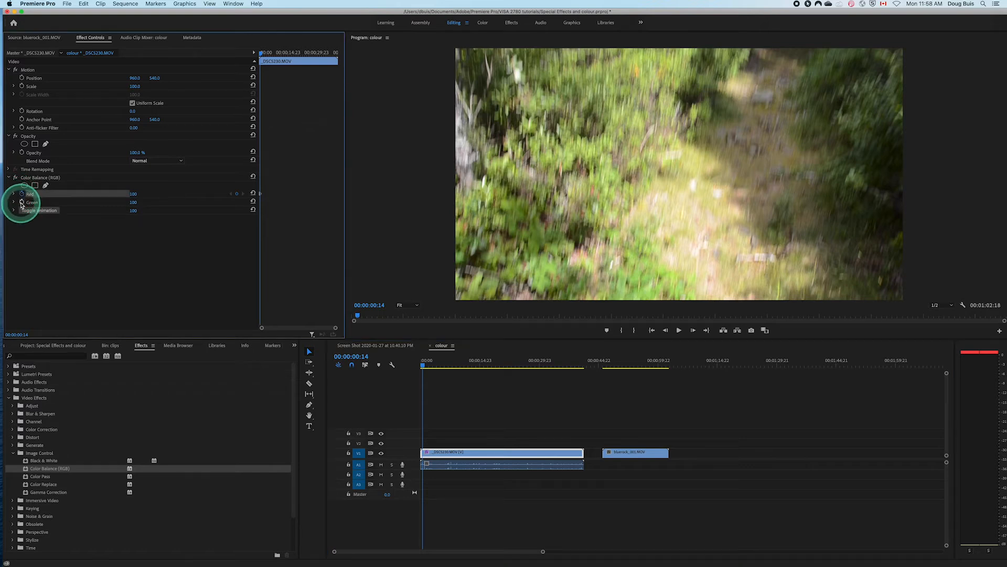
left_click(21, 203)
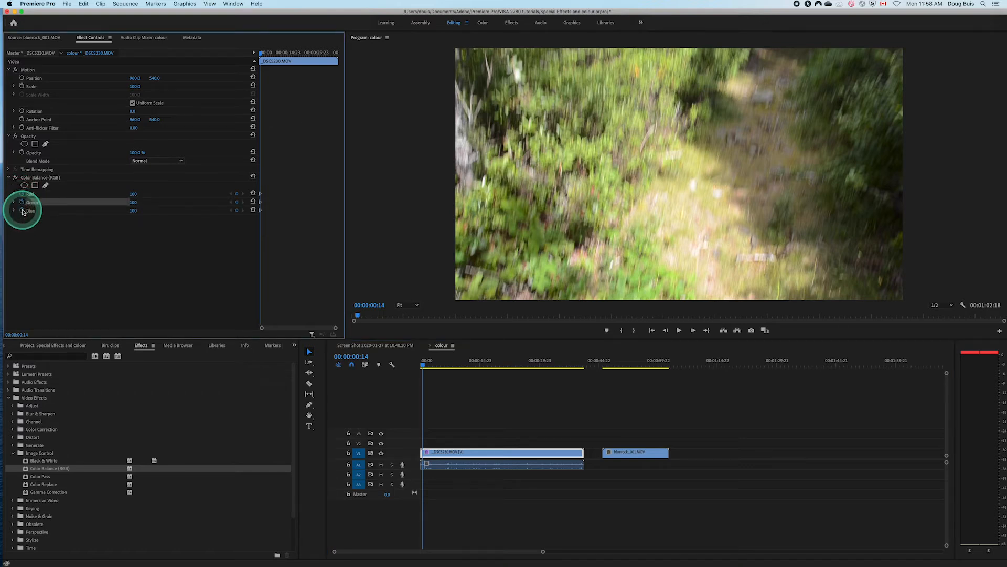
left_click(22, 211)
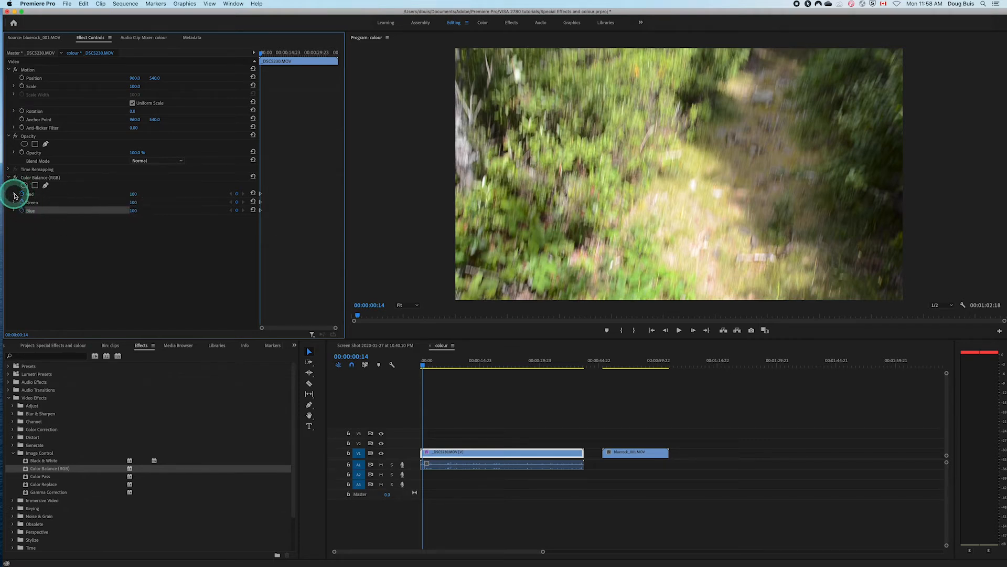
- Reveal the Red, Green and Blue sliders of Color Balance (RGB) and enlarge the effect settings area to fit them
left_click(14, 194)
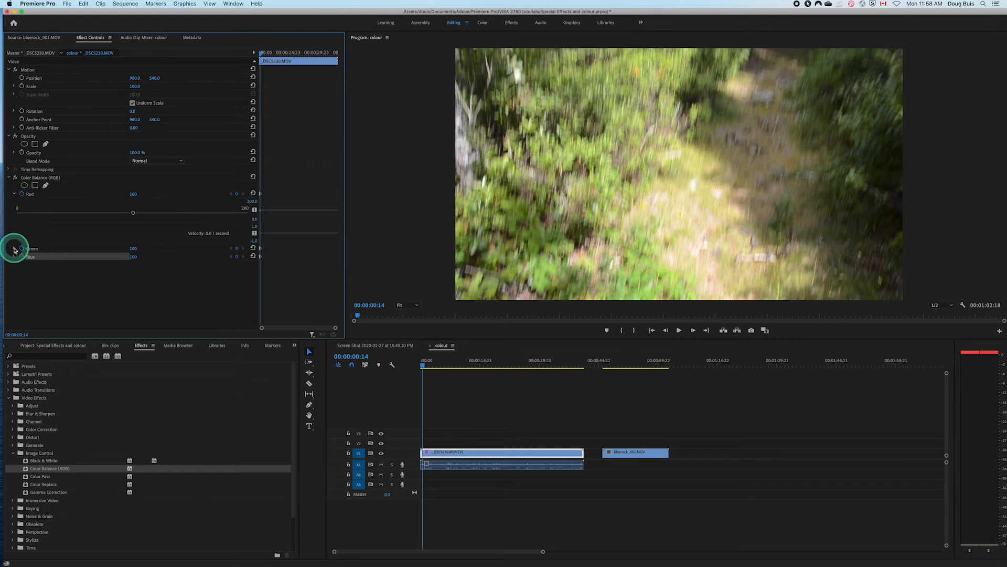
left_click(13, 248)
left_click(14, 303)
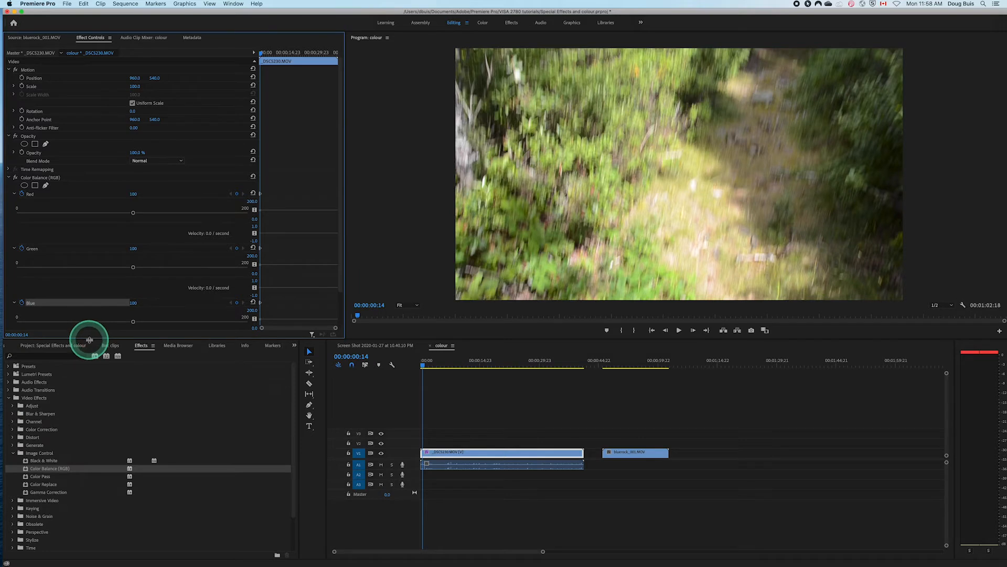
left_click_drag(90, 340, 77, 396)
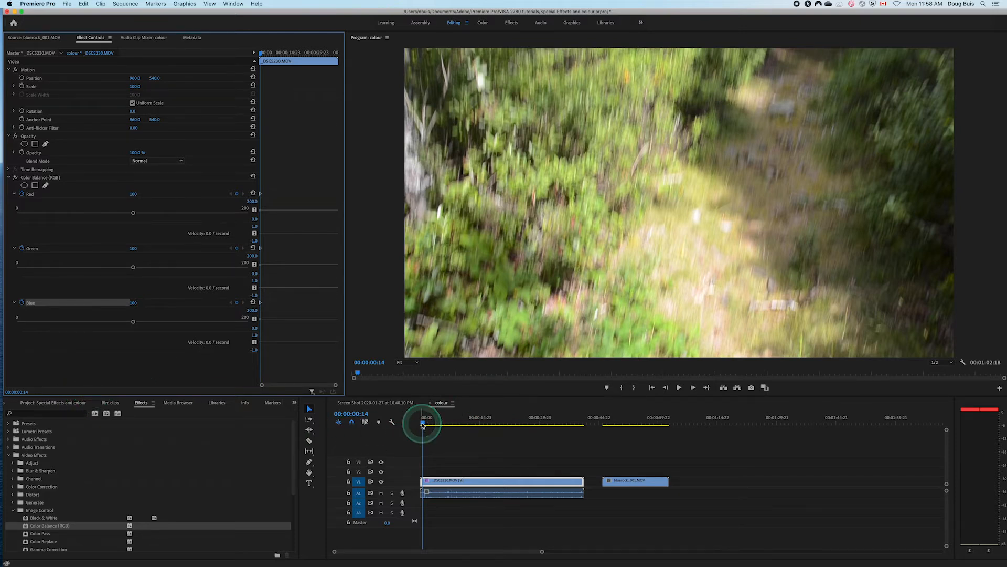
- At 00:00:06:11, keyframe Color Balance (RGB) with Red at about 166, Green at 50 and Blue at about 132
left_click_drag(423, 425, 447, 426)
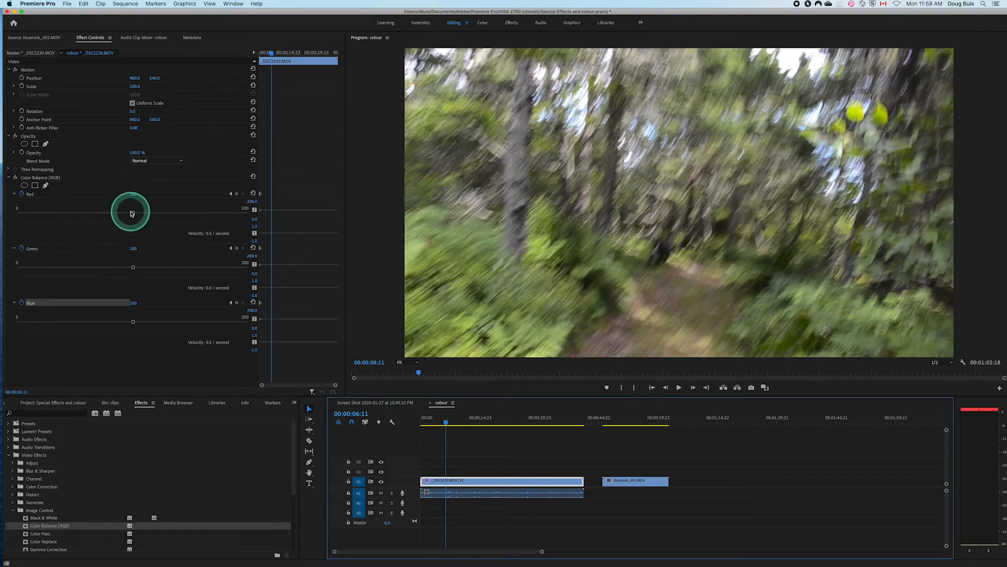
left_click_drag(134, 214, 139, 214)
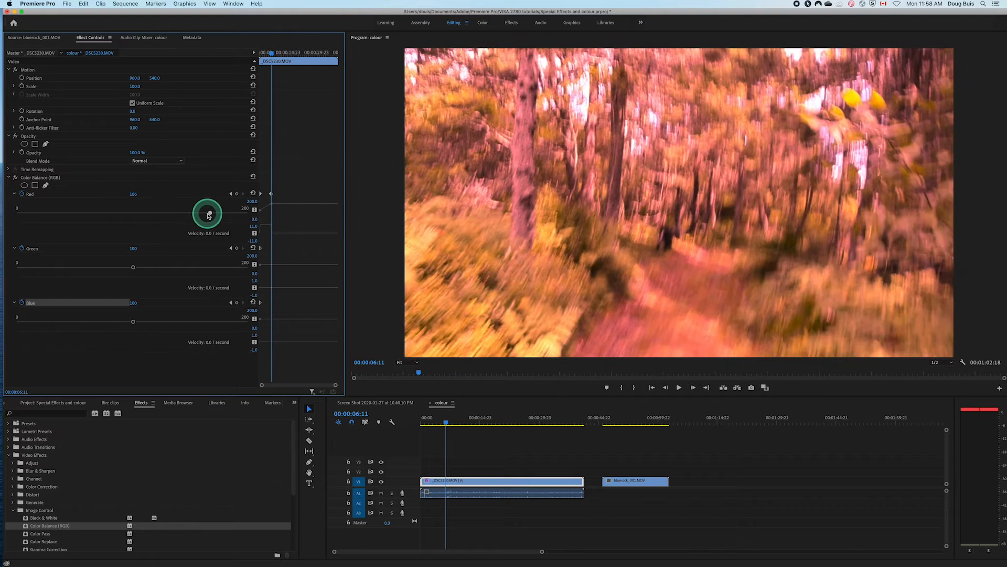
left_click_drag(132, 267, 75, 269)
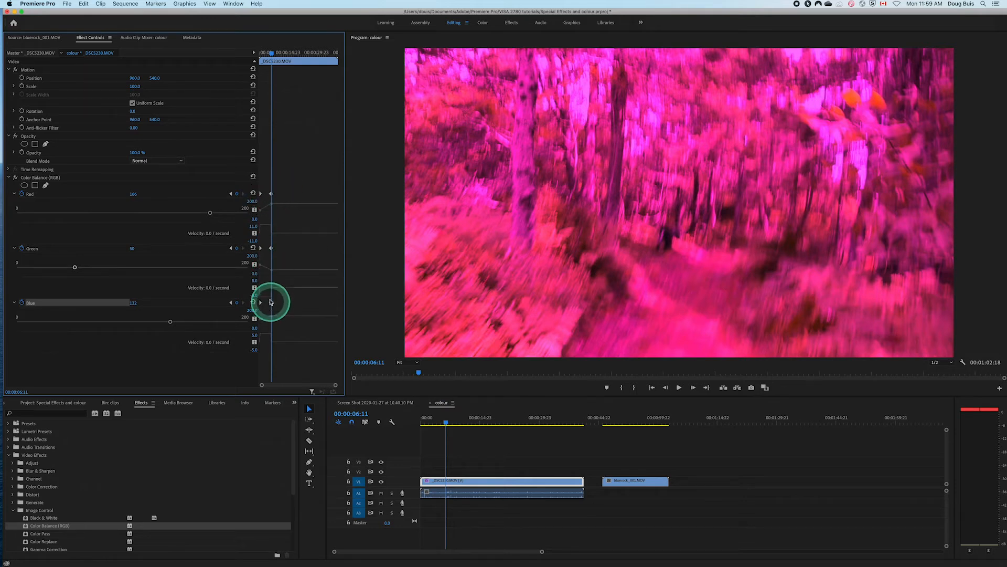
- At 00:00:11:08, keyframe Red at about 33, Green at 20 and Blue at about 183 for a deep blue tint
left_click_drag(448, 424, 466, 424)
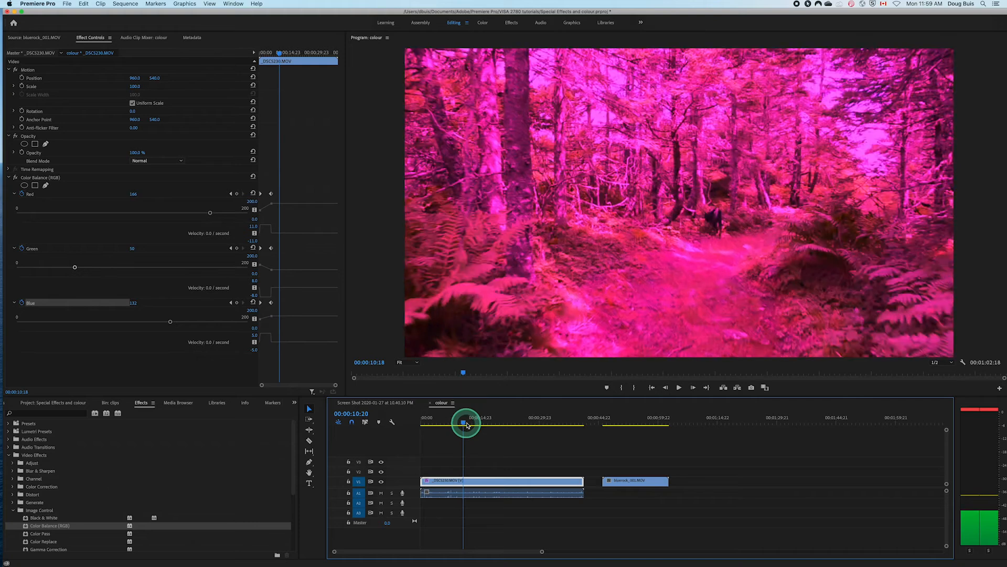
left_click_drag(216, 213, 61, 223)
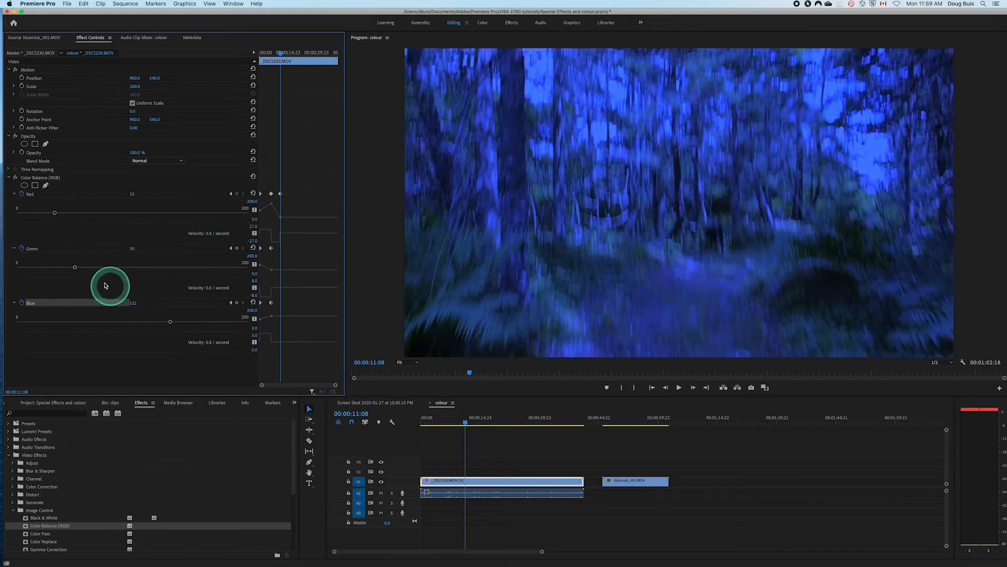
left_click_drag(75, 268, 39, 268)
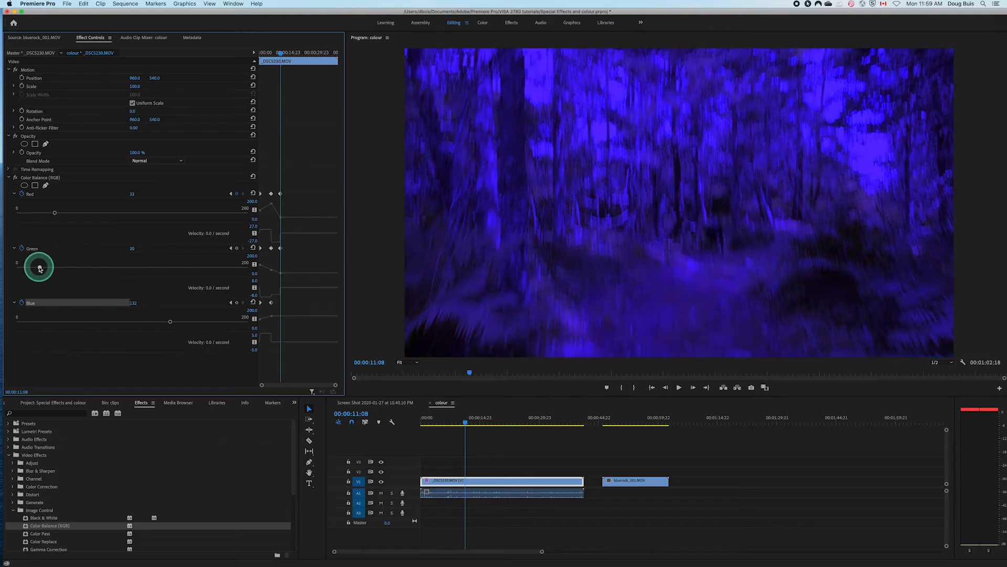
left_click(169, 321)
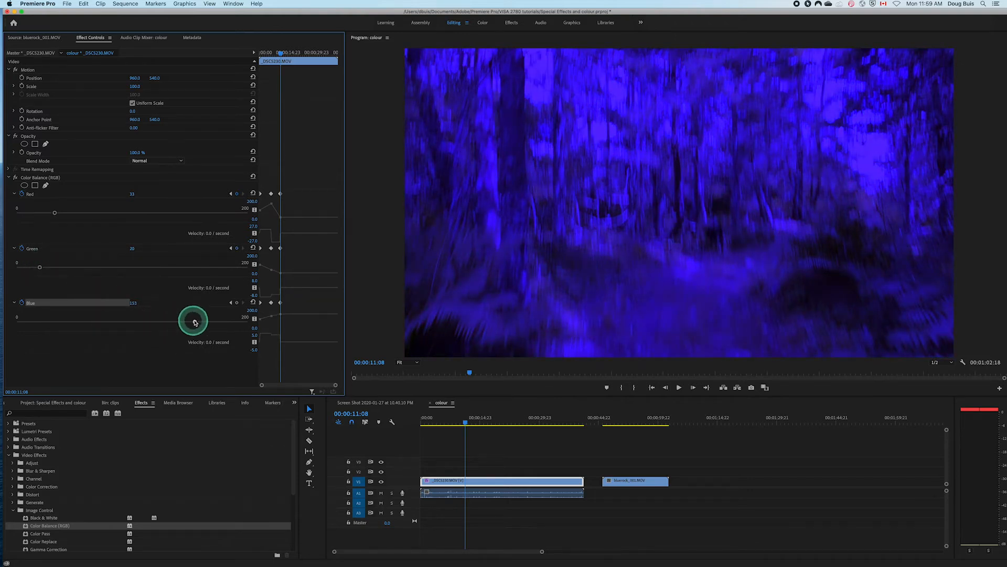
- At 00:00:13:13, keyframe Red at about 175, Green at 155 and Blue at 22 for a yellow tint
left_click(472, 422)
left_click_drag(471, 423, 474, 423)
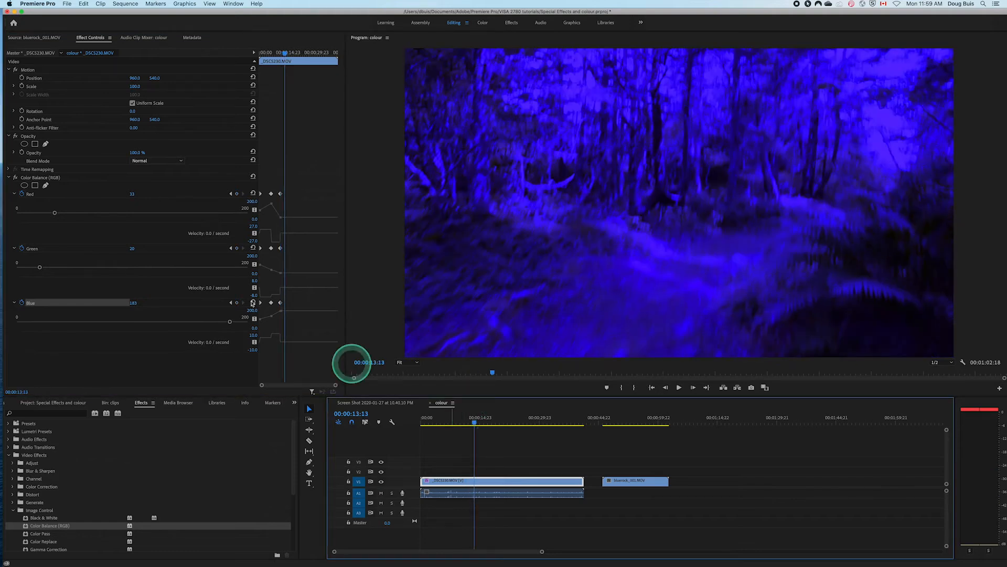
left_click_drag(55, 215, 210, 217)
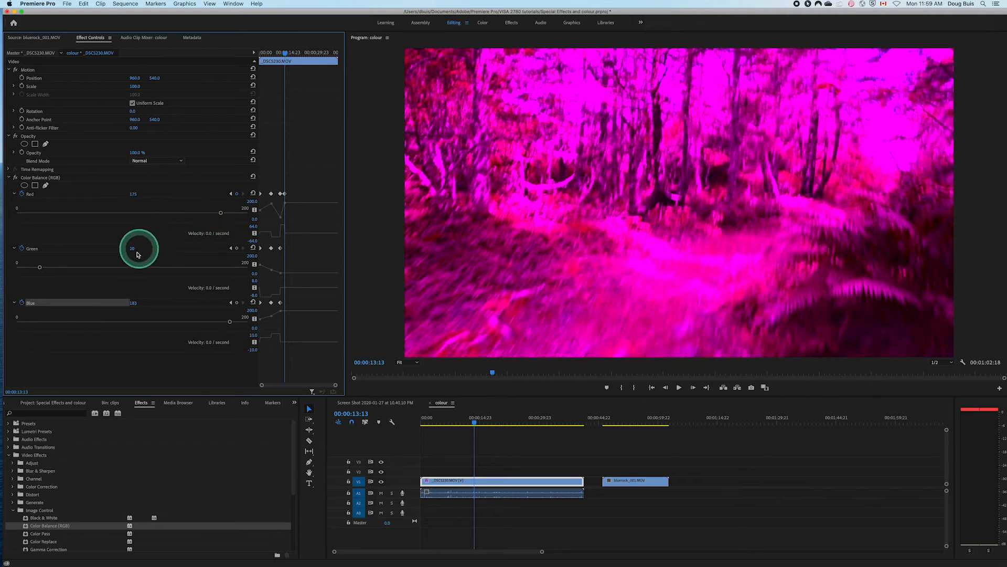
left_click_drag(39, 267, 197, 267)
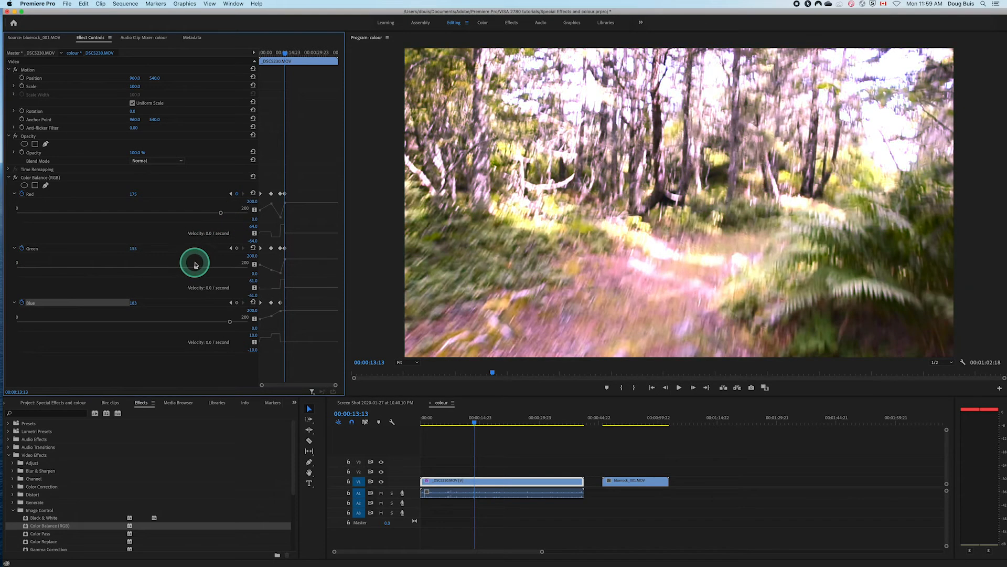
left_click_drag(230, 323, 65, 321)
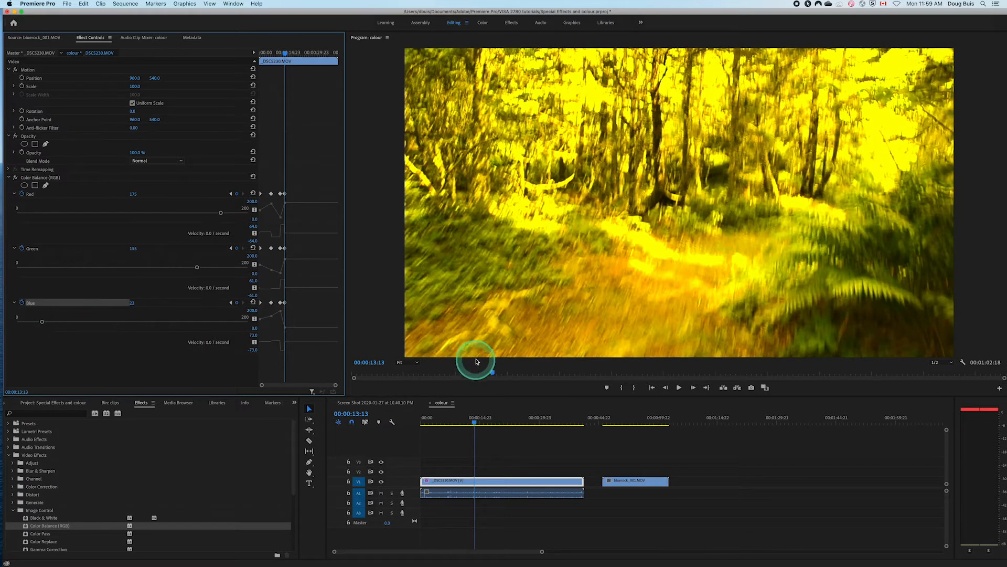
- Keyframe Red at about 34 at 00:00:21:07, and raise Red, Green and Blue to about 182 at 00:00:23:12
left_click_drag(475, 421, 507, 426)
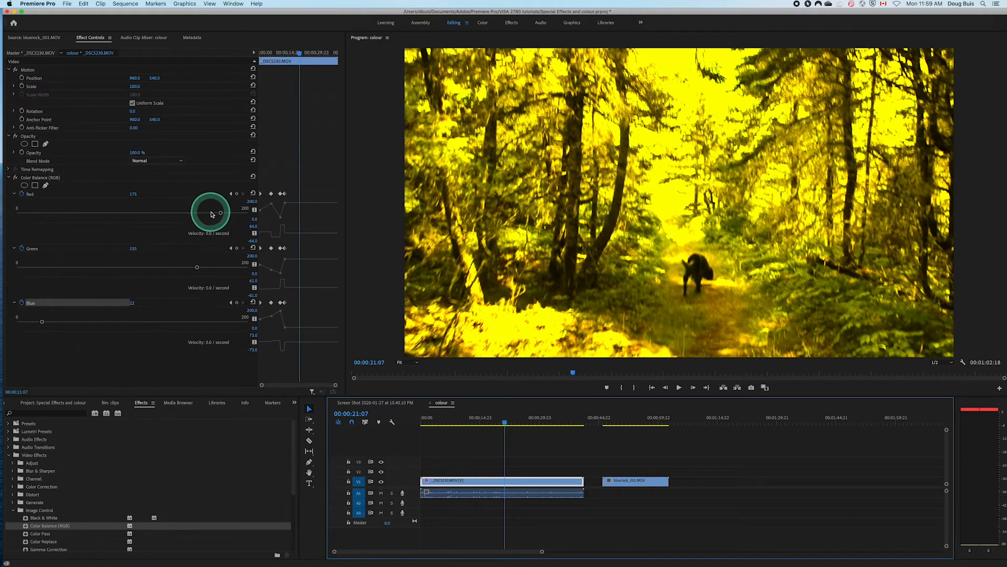
left_click_drag(220, 214, 59, 220)
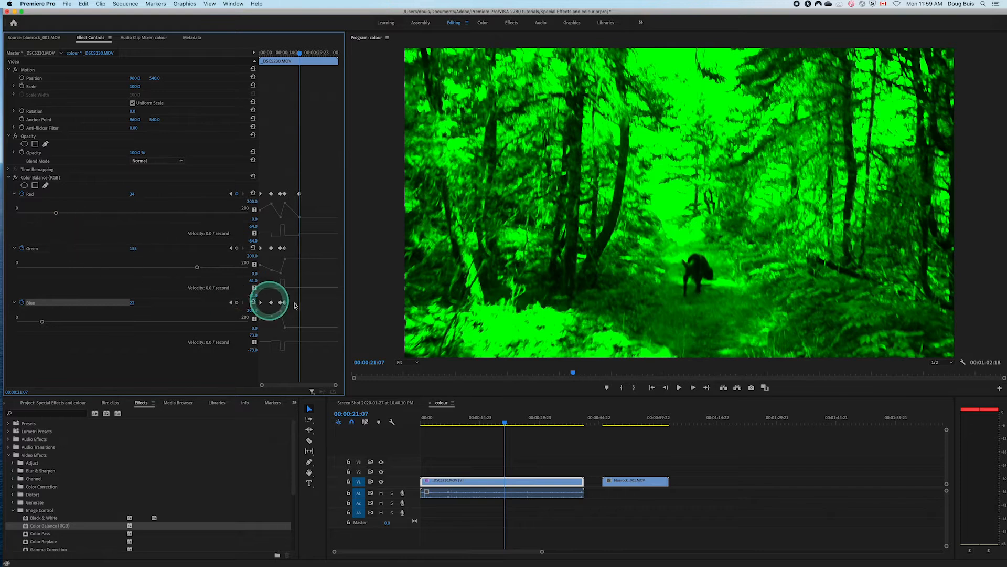
left_click_drag(505, 424, 515, 422)
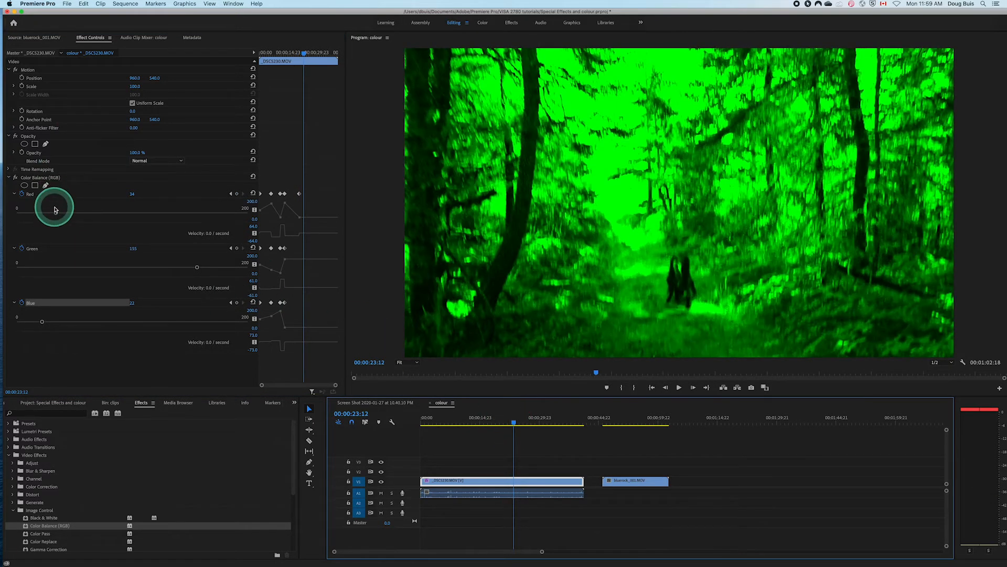
left_click_drag(57, 214, 216, 215)
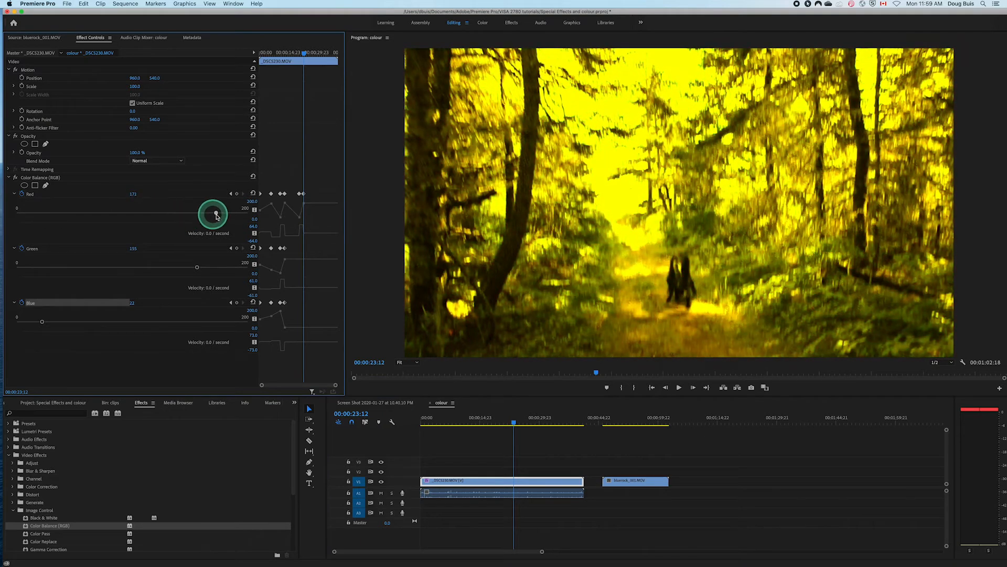
left_click_drag(196, 267, 226, 267)
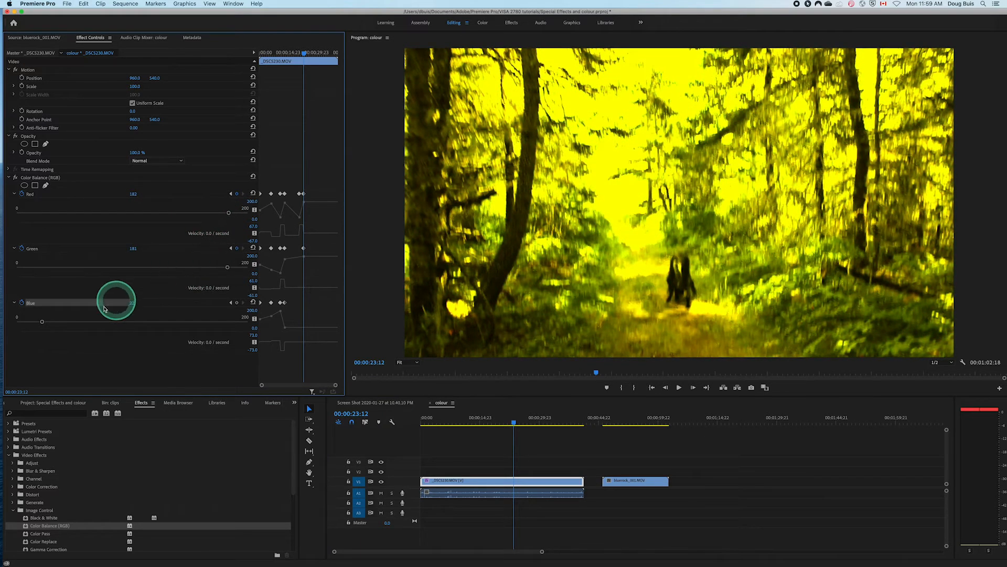
left_click_drag(59, 323, 224, 324)
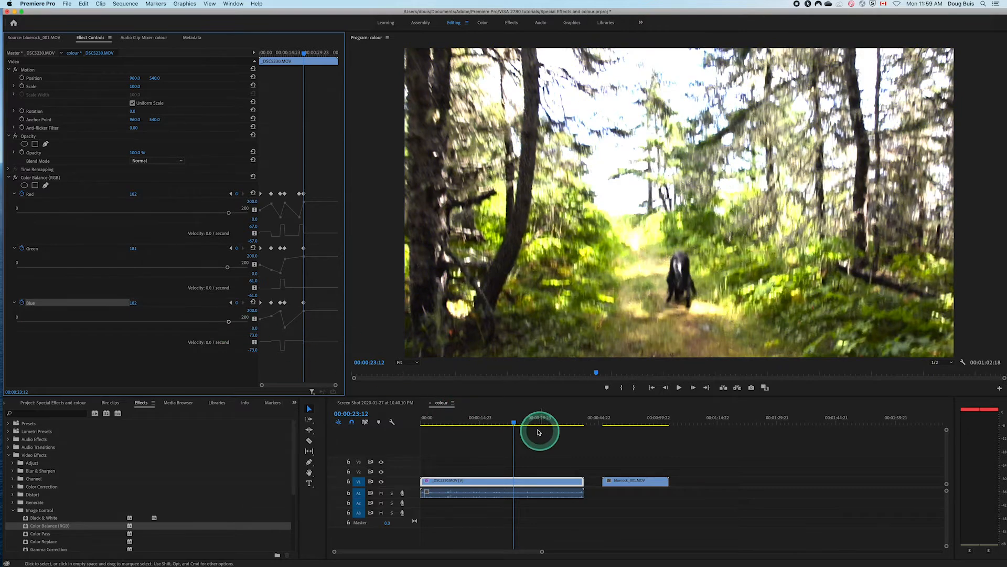
- Keyframe Red at 7 at 00:00:31:08, and Green at about 46 and Blue at about 50 at 00:00:34:03
left_click_drag(519, 426, 544, 431)
left_click_drag(228, 212, 25, 213)
left_click(541, 422)
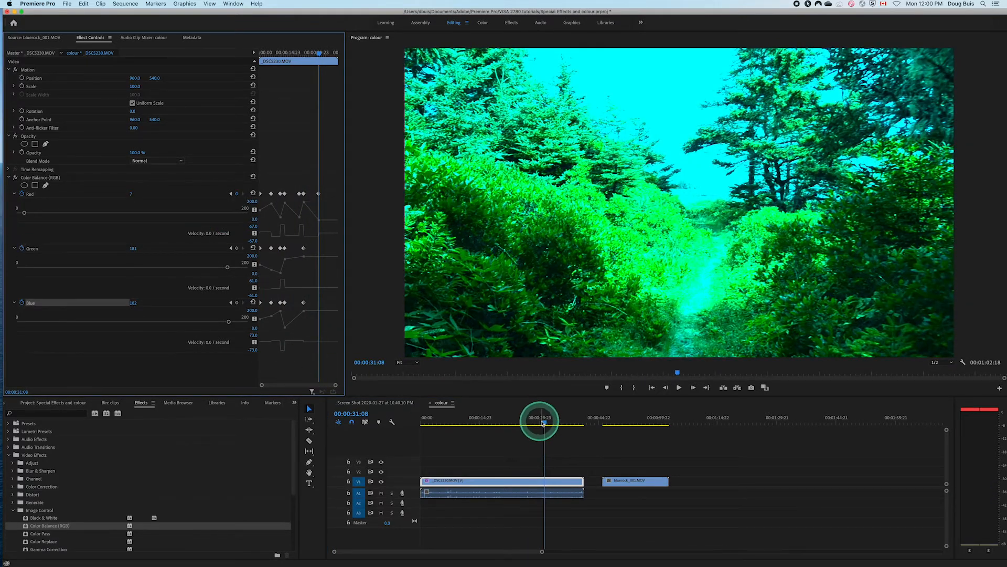
key("space")
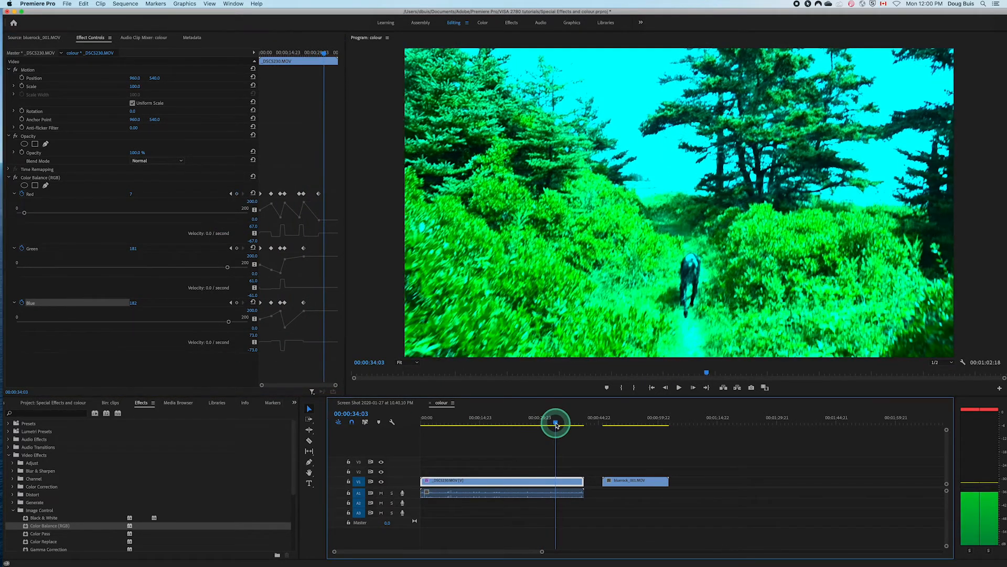
left_click_drag(228, 321, 74, 320)
left_click_drag(132, 248, 138, 248)
- At 00:00:36:20, keyframe Red, Green and Blue back to their normal value of 100
left_click_drag(525, 429, 562, 424)
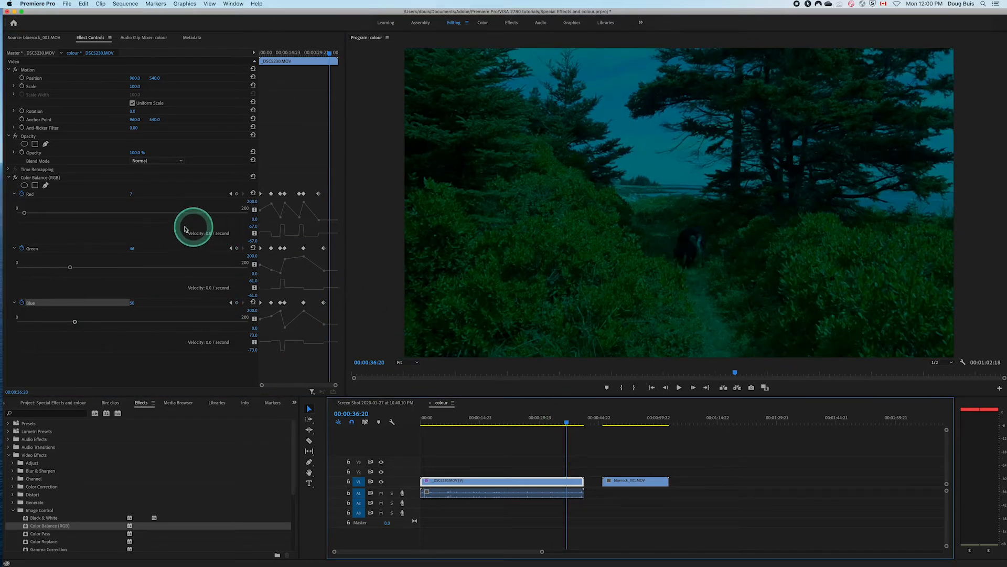
left_click_drag(23, 215, 122, 219)
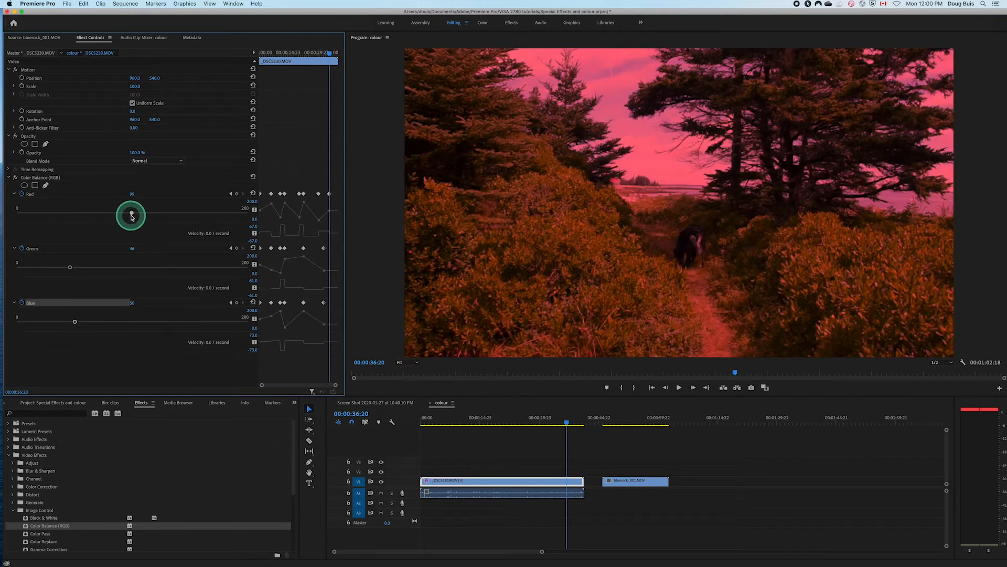
left_click_drag(70, 267, 133, 267)
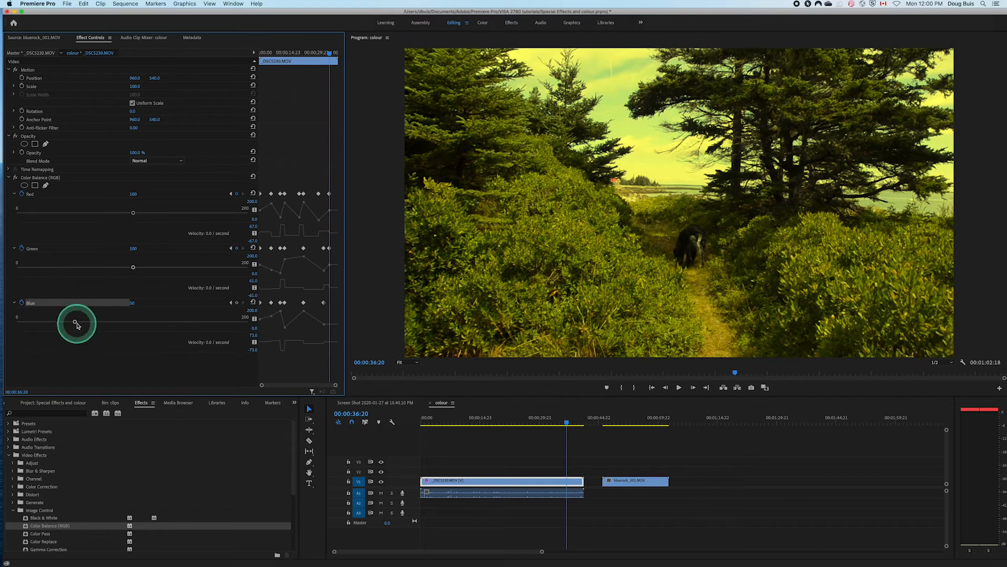
left_click_drag(75, 322, 134, 322)
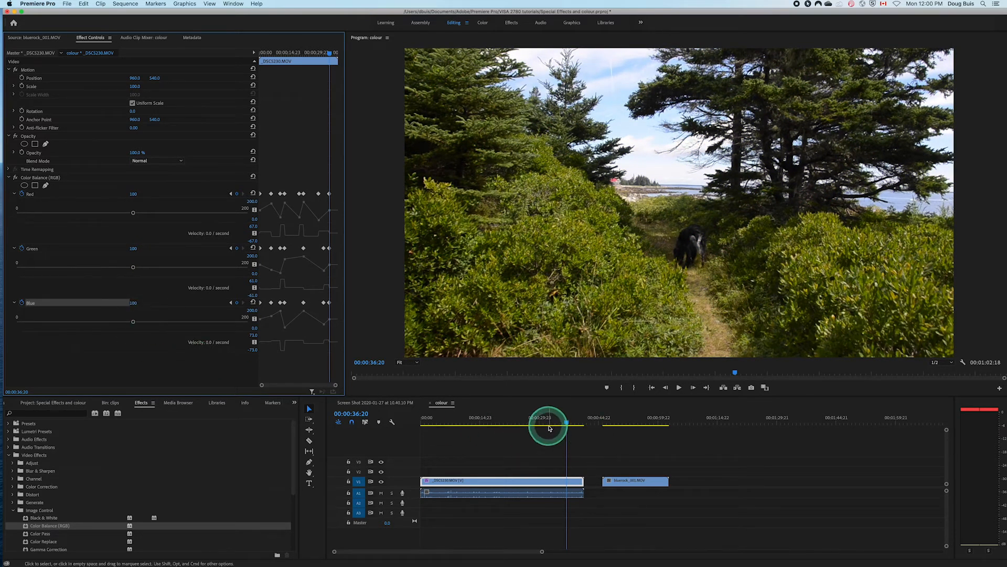
- Play the forest trail clip from 00:00:00:00 to check the animated colour changes
left_click_drag(567, 422, 417, 438)
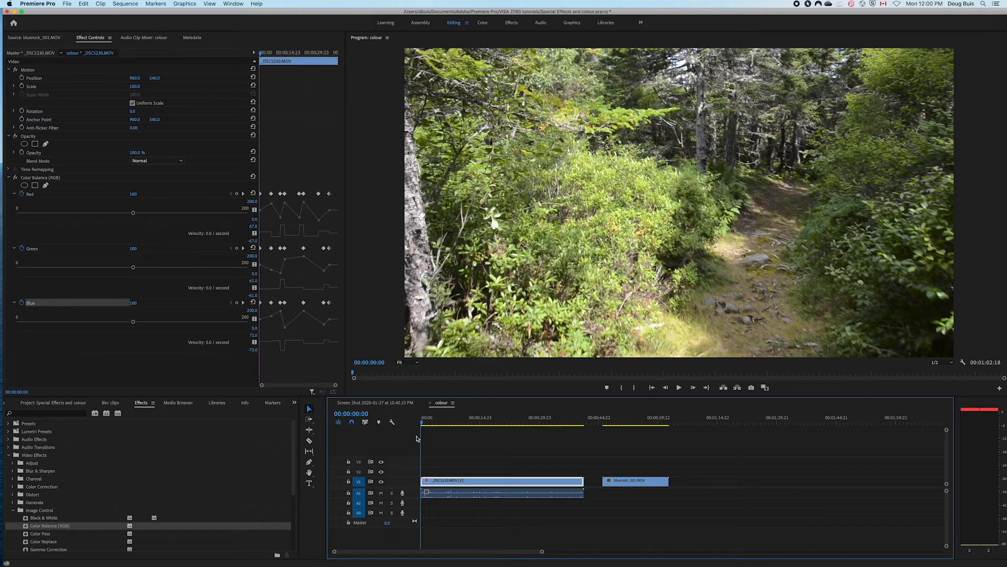
key("space")
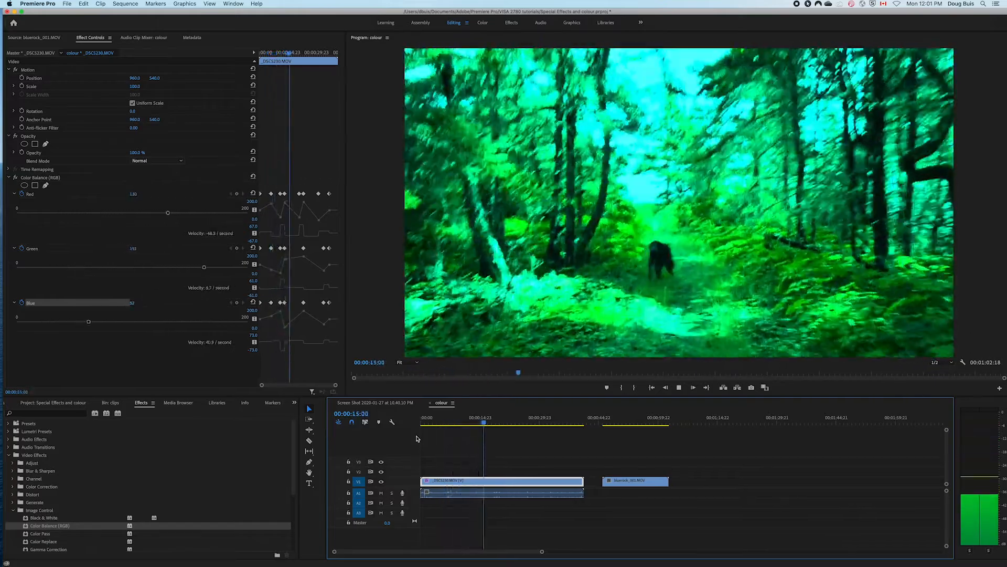
key("space")
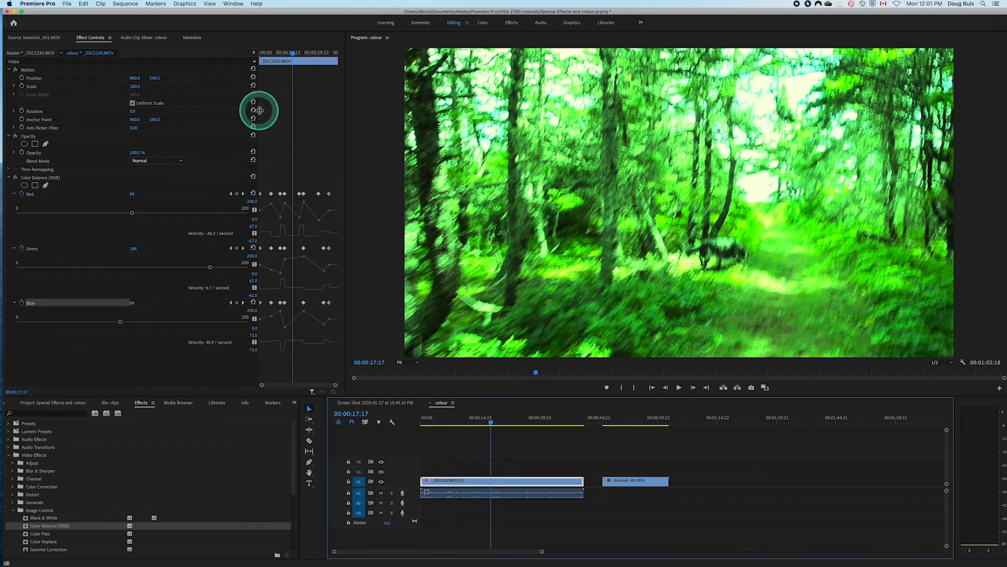
- Widen the effect keyframe area, move the second Red and Green keyframes earlier and retime the Blue keyframes
left_click_drag(258, 111, 137, 115)
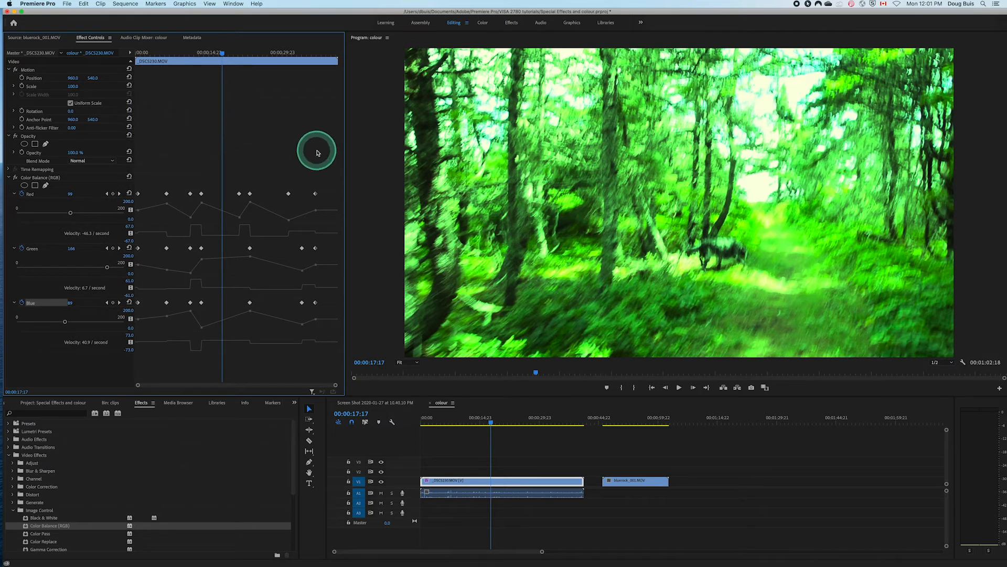
left_click_drag(166, 196, 155, 195)
left_click_drag(167, 248, 155, 248)
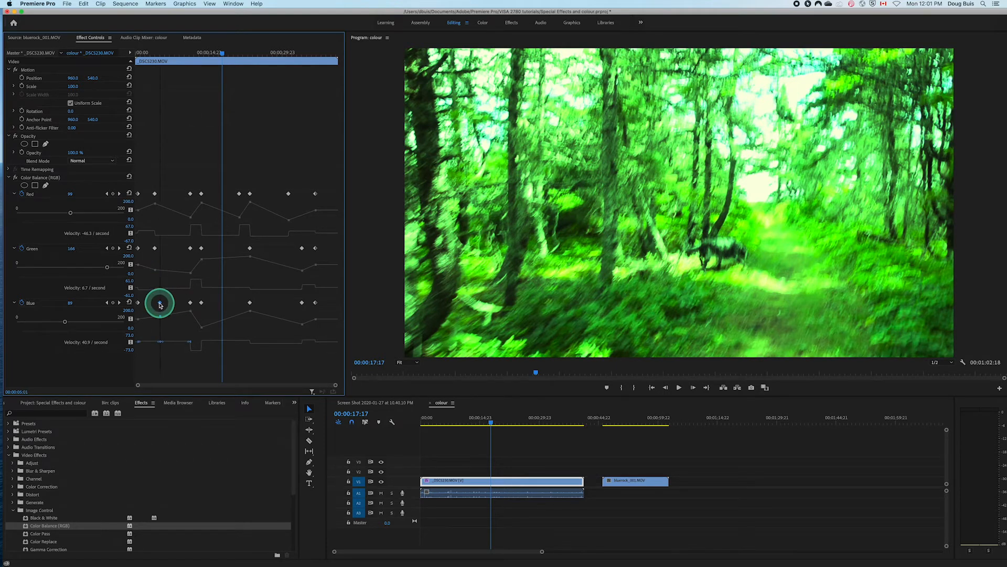
left_click_drag(185, 304, 257, 304)
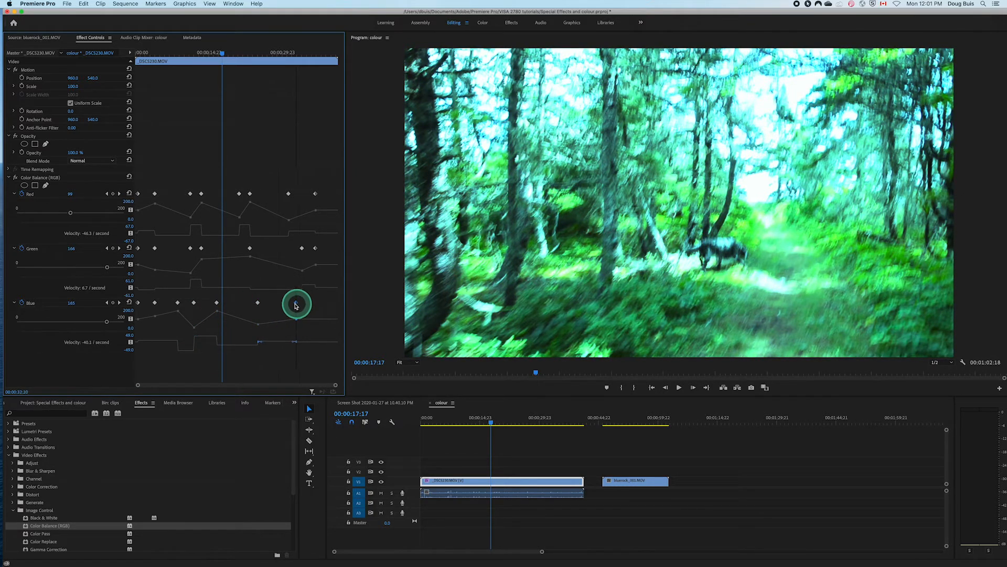
- Move the later Green and Red keyframes earlier, and lower a Red and a Blue point on their value graphs
left_click_drag(302, 248, 278, 248)
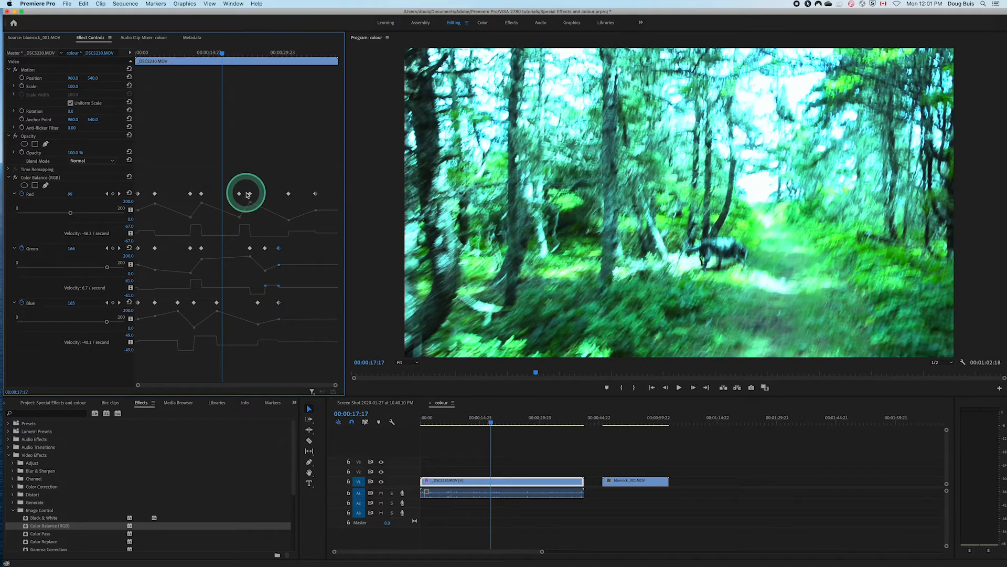
left_click_drag(239, 195, 217, 195)
left_click_drag(250, 194, 282, 197)
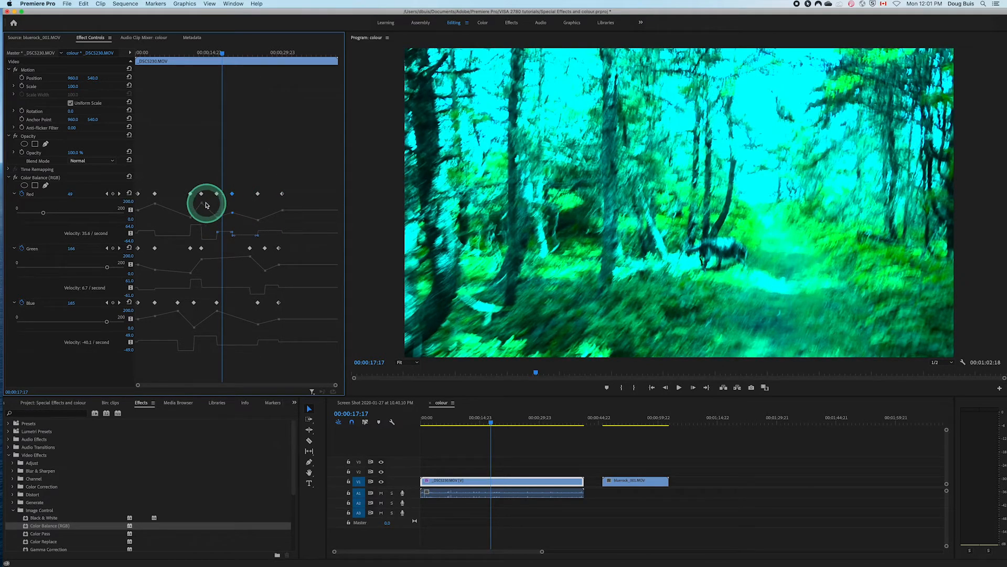
left_click_drag(202, 204, 194, 325)
left_click_drag(258, 324, 263, 339)
- Play back the forest trail clip to review the retimed colour changes
left_click_drag(491, 423, 542, 434)
key("space")
key("space")
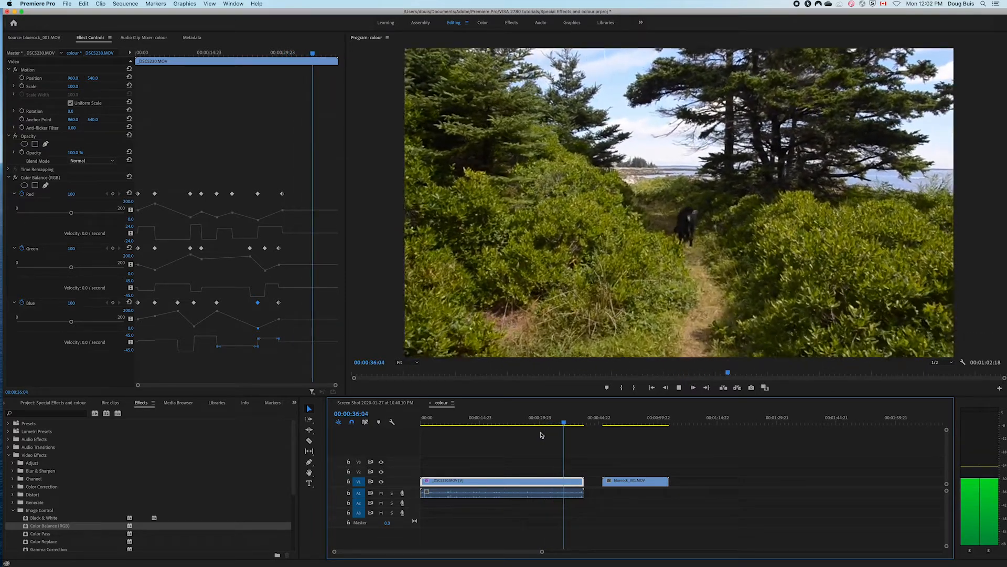
key("space")
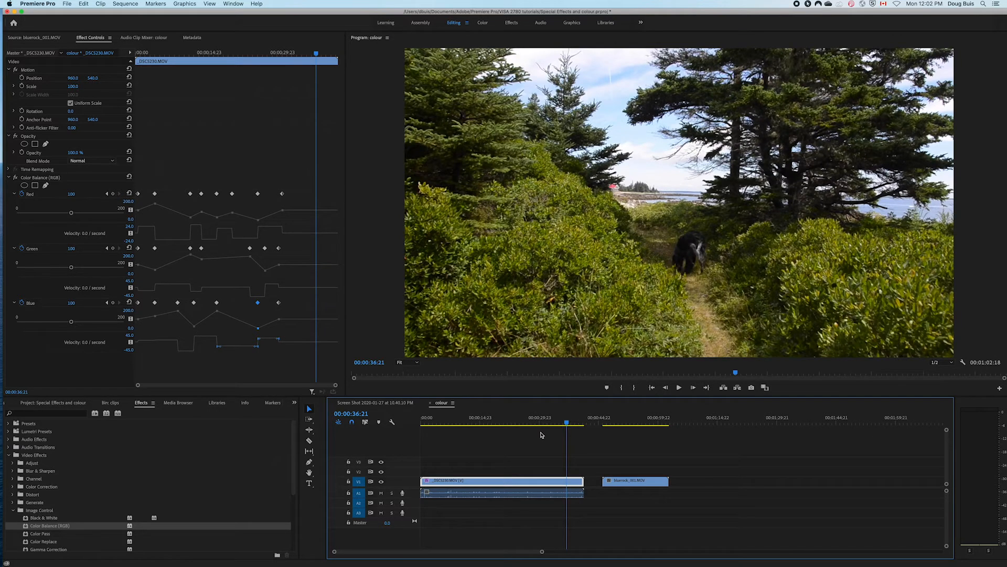
- Go to 00:00:52:08 in the kayakers clip and widen the video preview area
left_click_drag(566, 423, 624, 430)
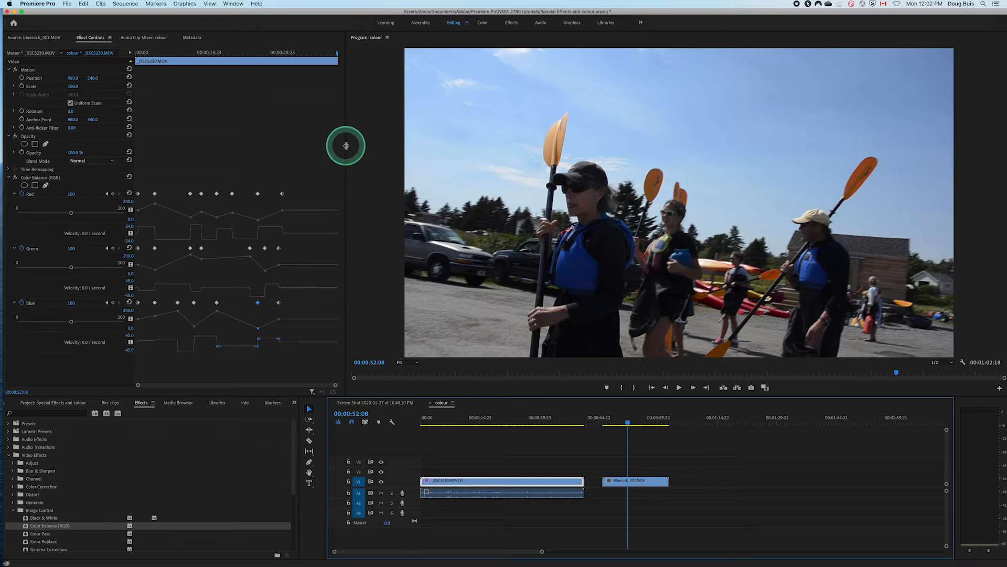
left_click_drag(345, 146, 279, 149)
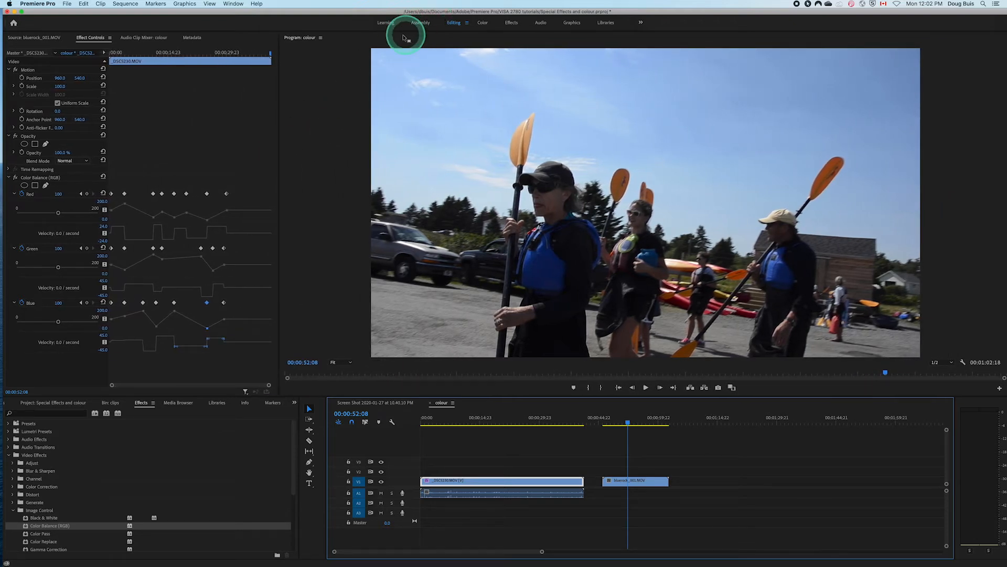
- Switch to the Color workspace and expand the Lumetri Color curves for the kayakers clip
left_click(481, 23)
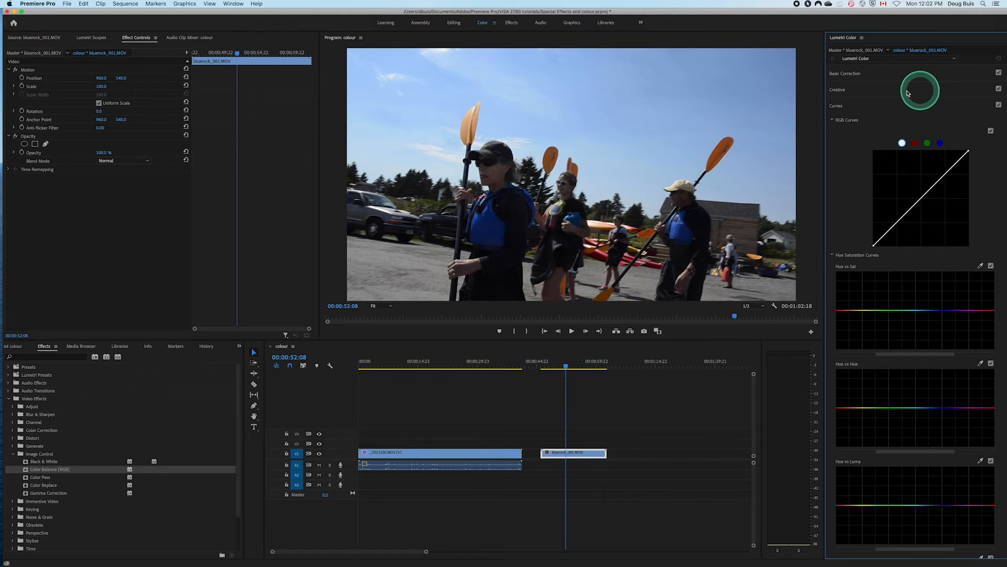
left_click(840, 91)
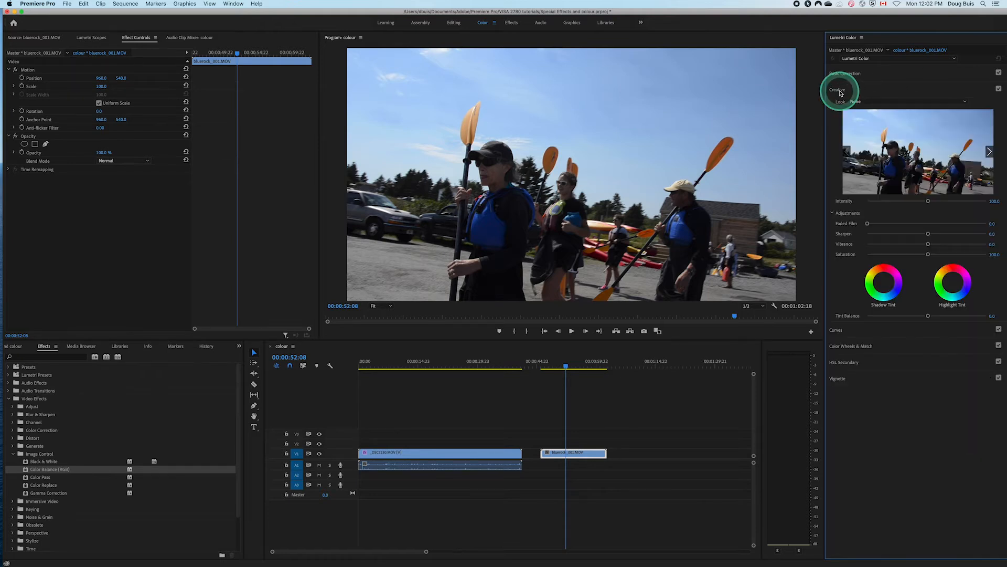
left_click(840, 77)
left_click(841, 78)
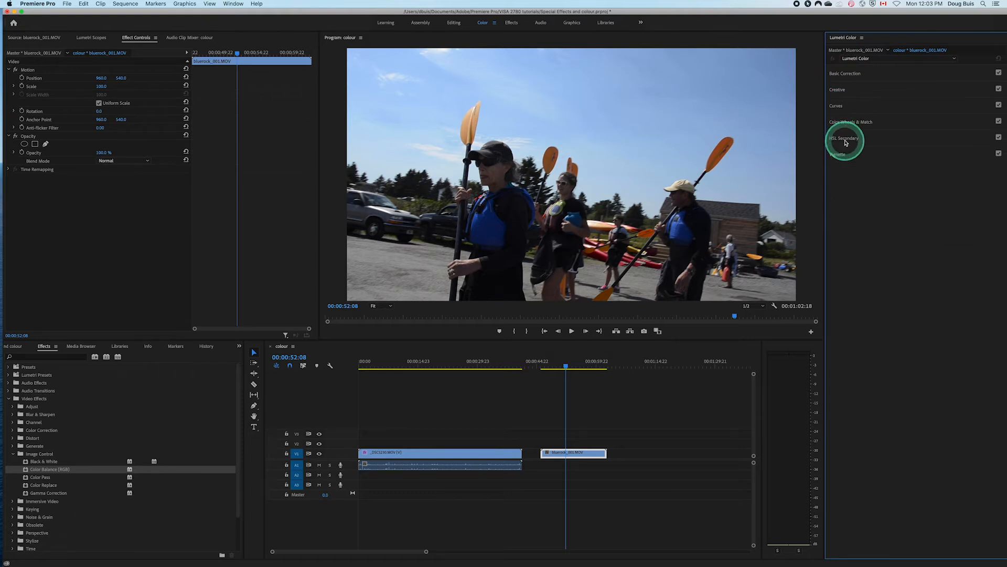
left_click(837, 107)
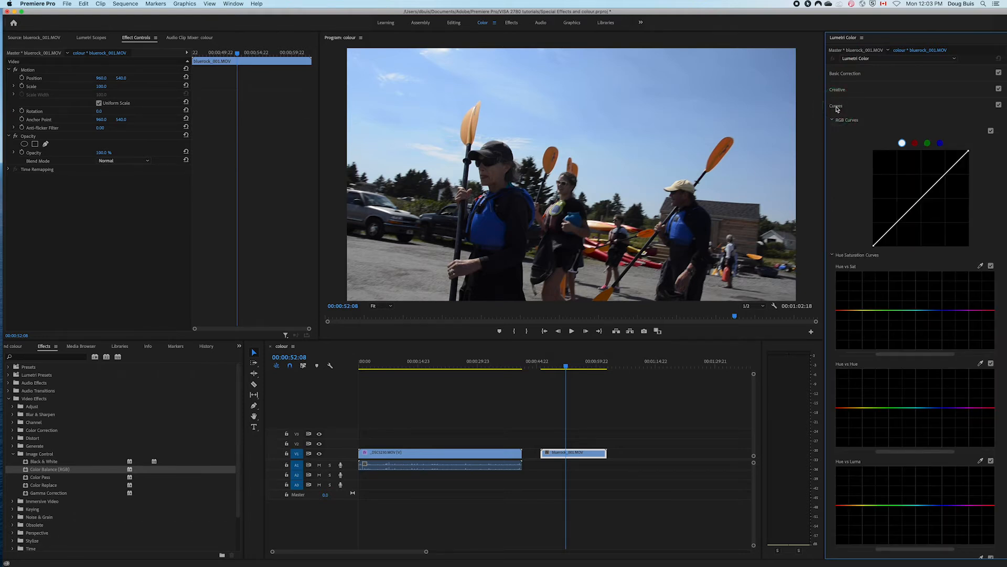
- Go to 00:00:53:04, try reshaping the white RGB curve, and reset Lumetri Color
left_click_drag(566, 370, 571, 368)
left_click(943, 176)
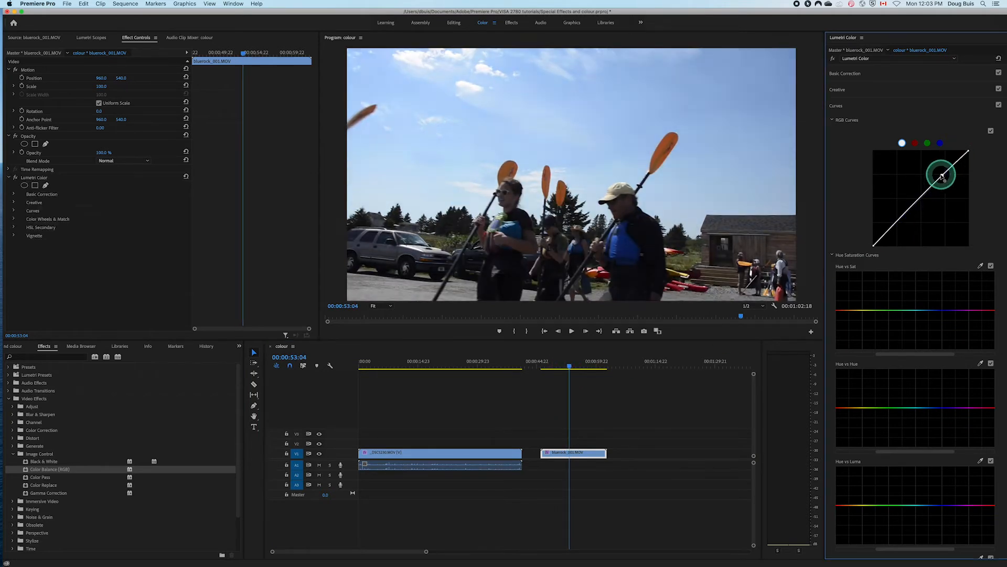
left_click_drag(944, 175, 891, 222)
left_click(916, 196)
left_click(999, 59)
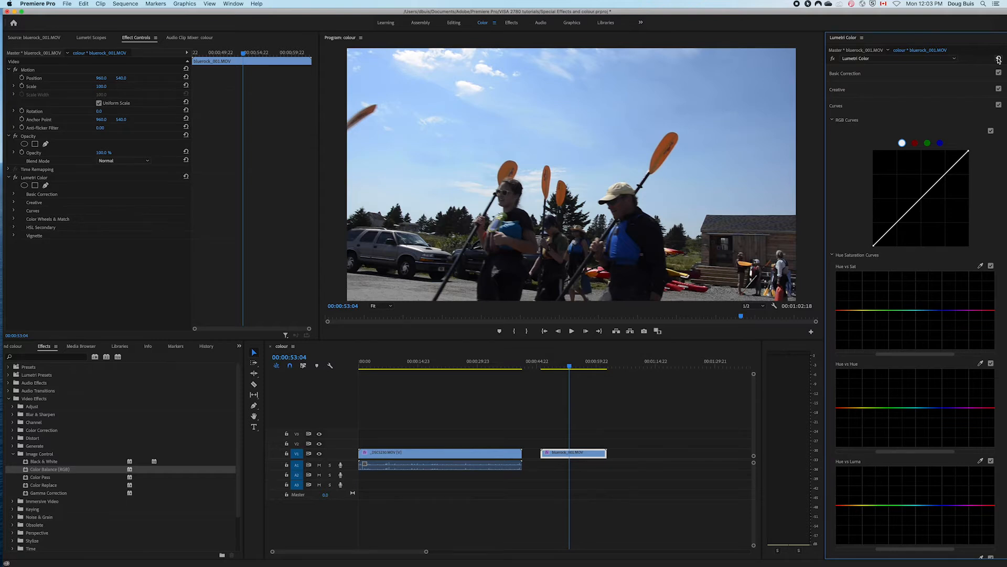
- Scrub to 00:00:55:11, sample an orange paddle for the Hue vs Sat curve and raise the sampled hue's saturation
scroll(986, 157, "down", 4)
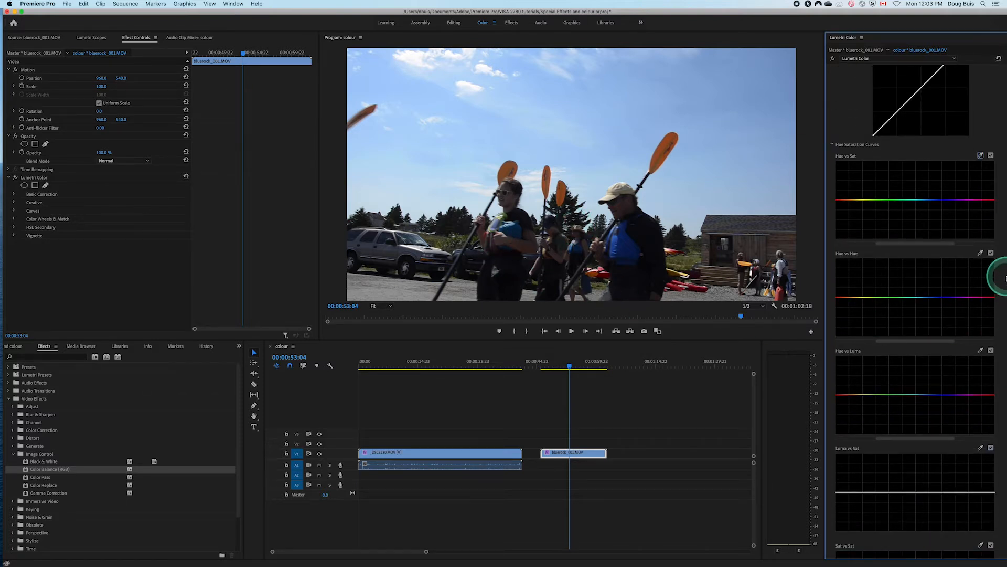
scroll(1005, 278, "up", 1)
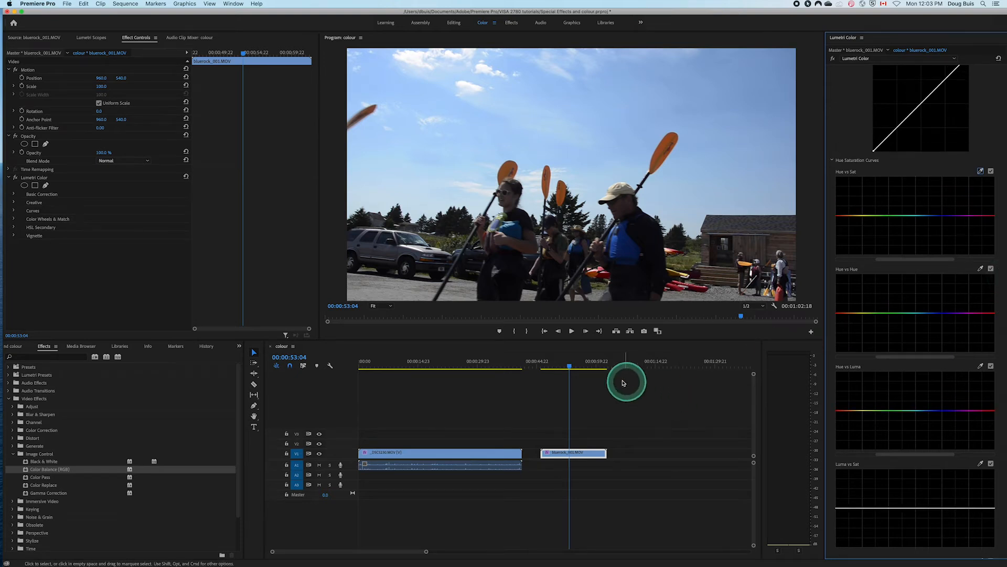
mouse_move(571, 367)
left_mouse_down()
mouse_move(550, 379)
mouse_move(561, 380)
left_mouse_up()
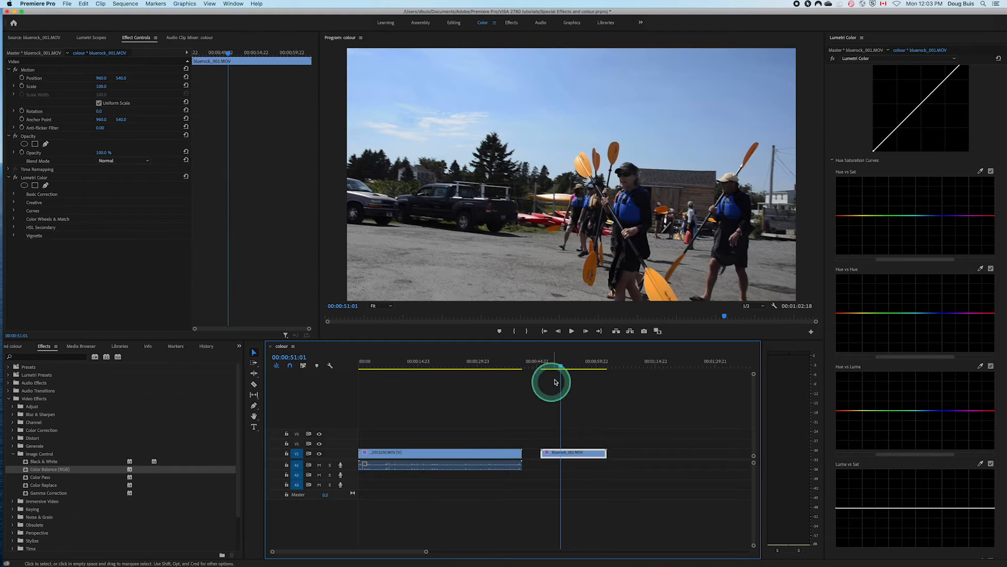
left_click_drag(560, 367, 574, 367)
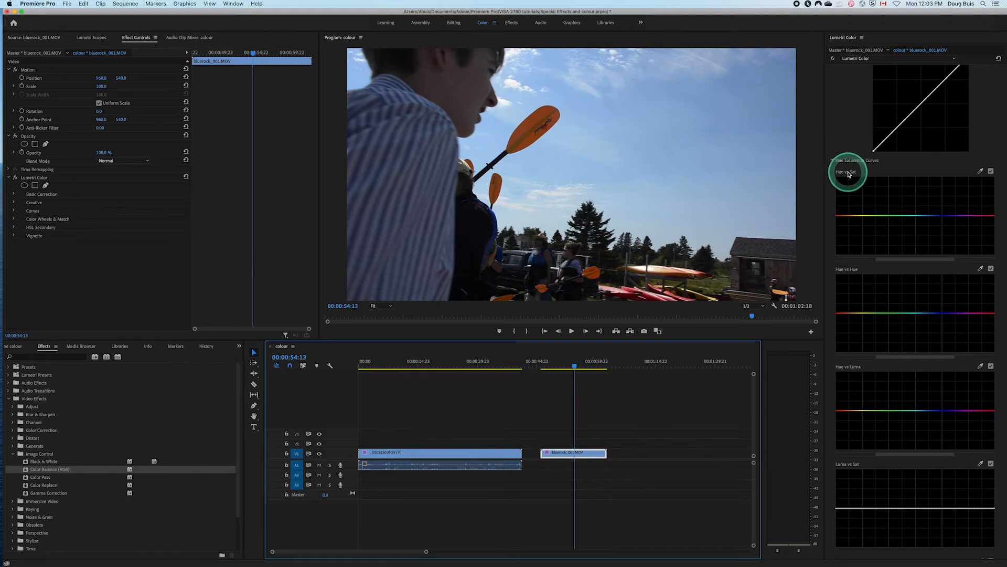
mouse_move(575, 368)
left_mouse_down()
mouse_move(567, 372)
mouse_move(581, 370)
left_mouse_up()
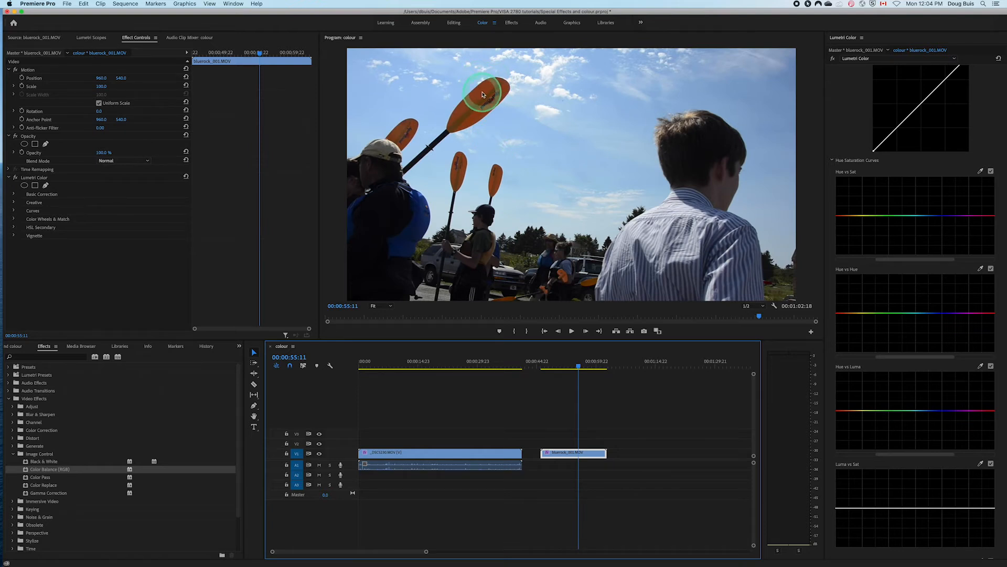
left_click(982, 173)
left_click(473, 104)
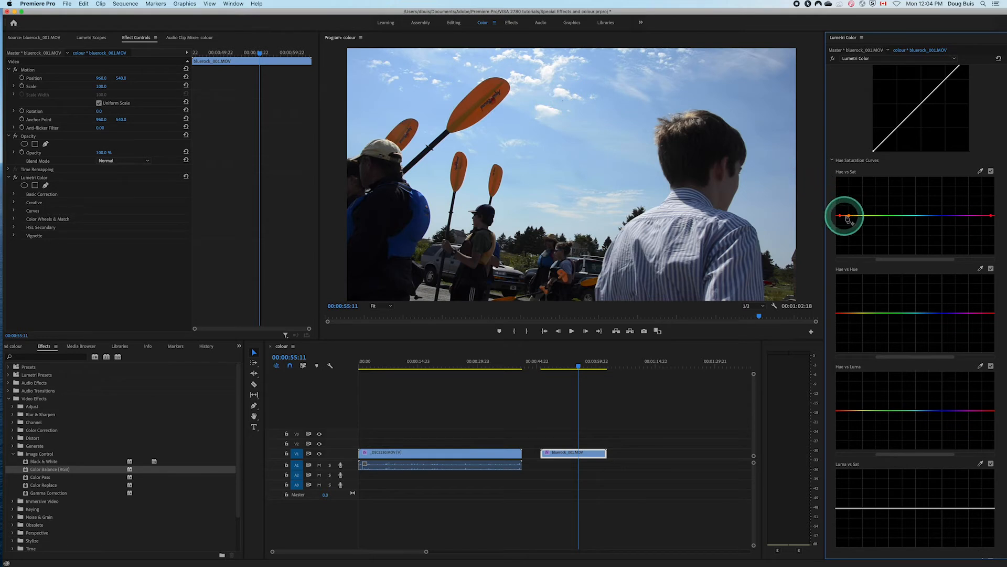
left_click_drag(849, 216, 839, 215)
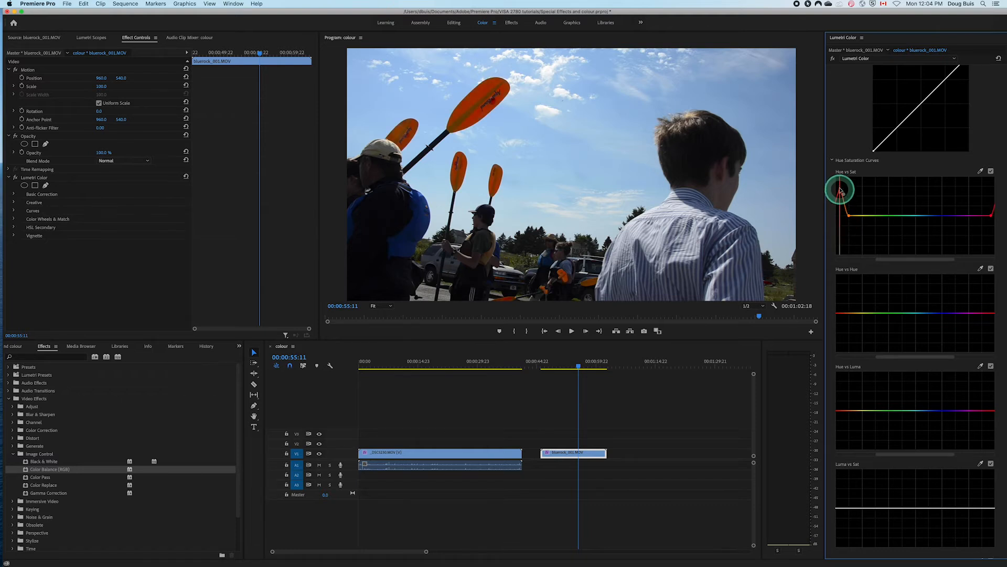
left_click_drag(839, 185, 839, 180)
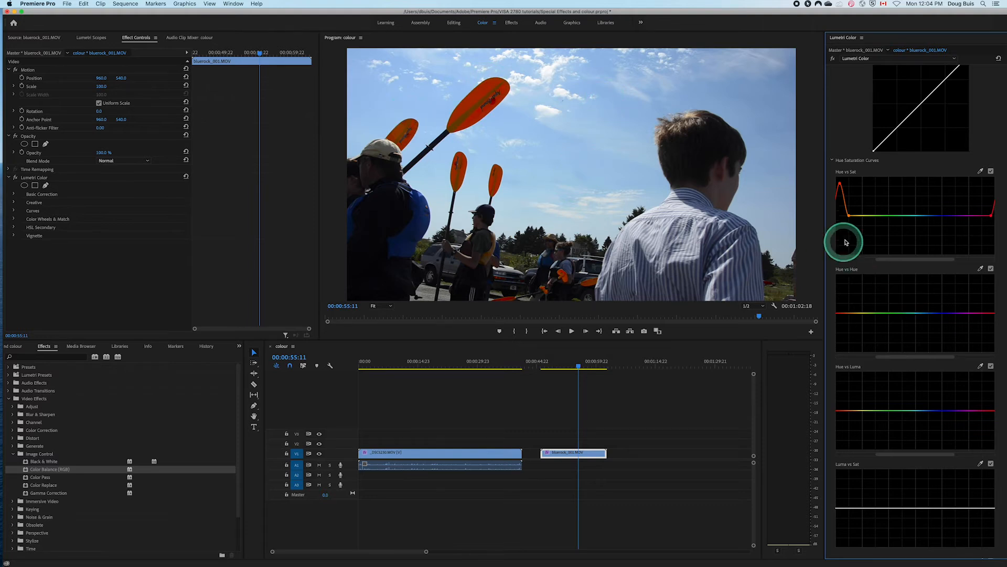
- Pull the outer Hue vs Sat points to zero saturation and widen the retained red range towards magenta at 00:00:56:20
left_click_drag(850, 217, 853, 256)
left_click_drag(991, 217, 991, 256)
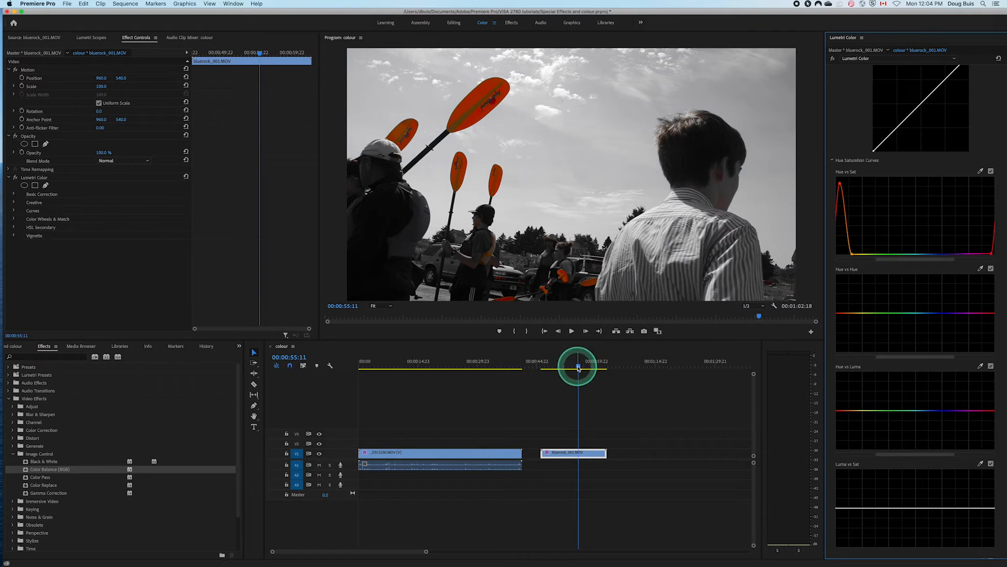
mouse_move(579, 369)
left_mouse_down()
mouse_move(547, 373)
mouse_move(593, 373)
mouse_move(585, 373)
left_mouse_up()
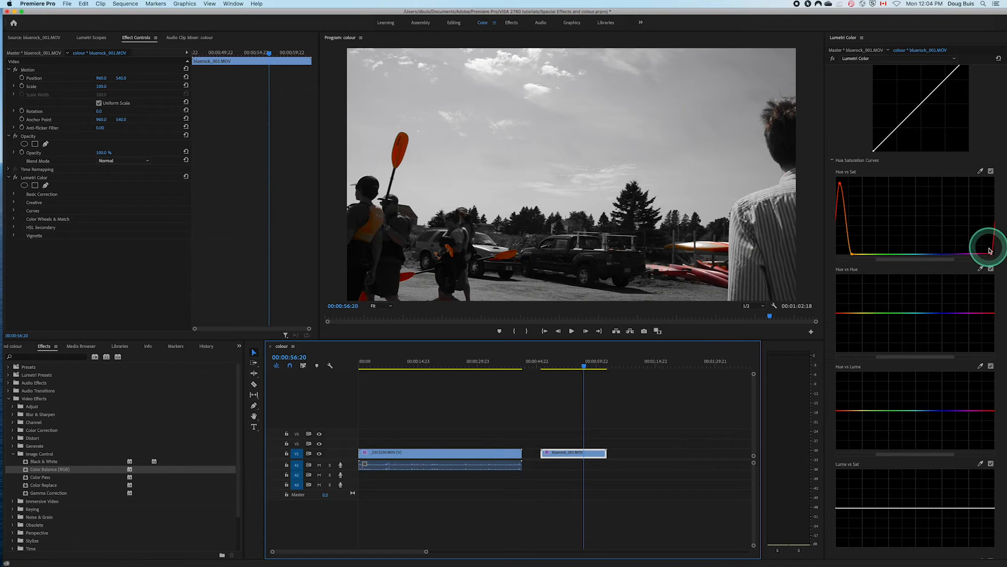
left_click_drag(991, 255, 974, 256)
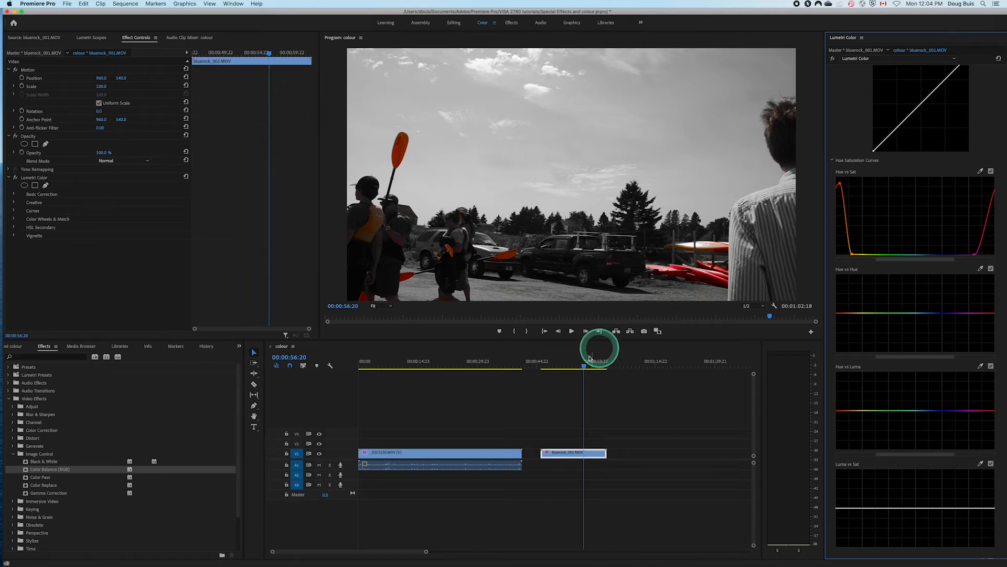
- Adjust both edges of the retained red-orange range on the Hue vs Sat curve at 00:00:54:08, and reset Lumetri Color
mouse_move(583, 364)
left_mouse_down()
mouse_move(561, 368)
mouse_move(573, 366)
left_mouse_up()
left_click_drag(913, 197, 934, 192)
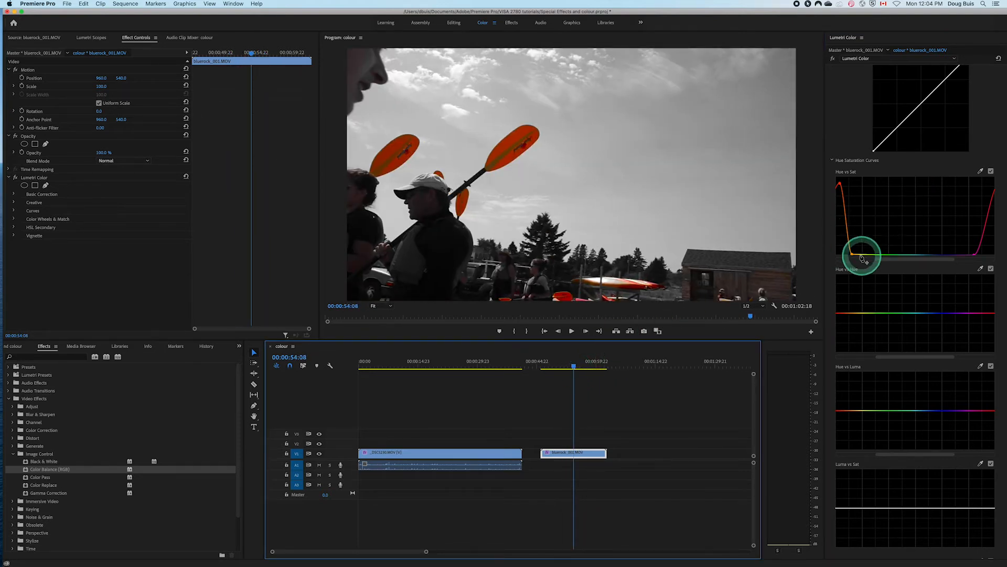
mouse_move(852, 249)
left_mouse_down()
mouse_move(898, 259)
mouse_move(853, 259)
left_mouse_up()
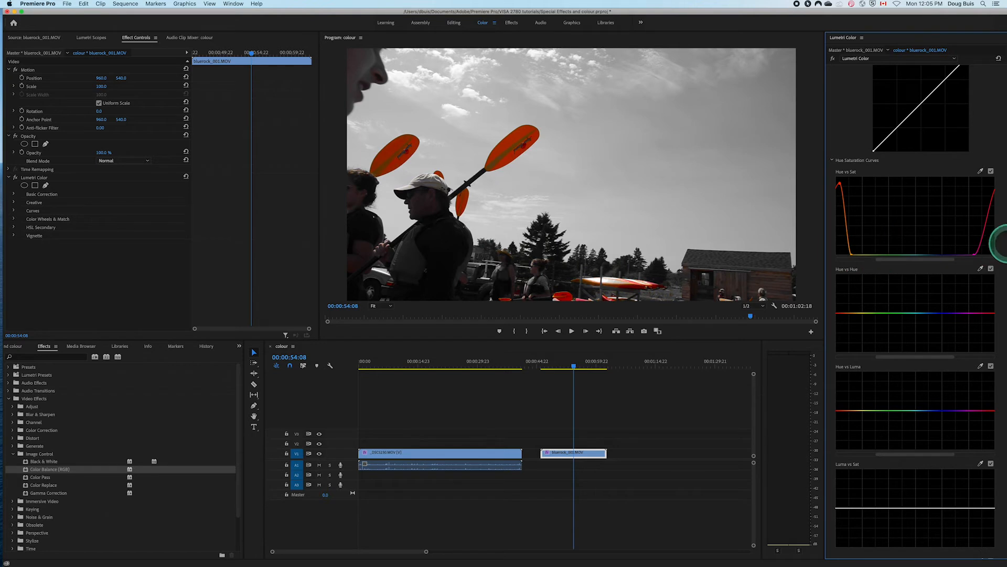
left_click_drag(975, 257, 969, 254)
left_click(999, 60)
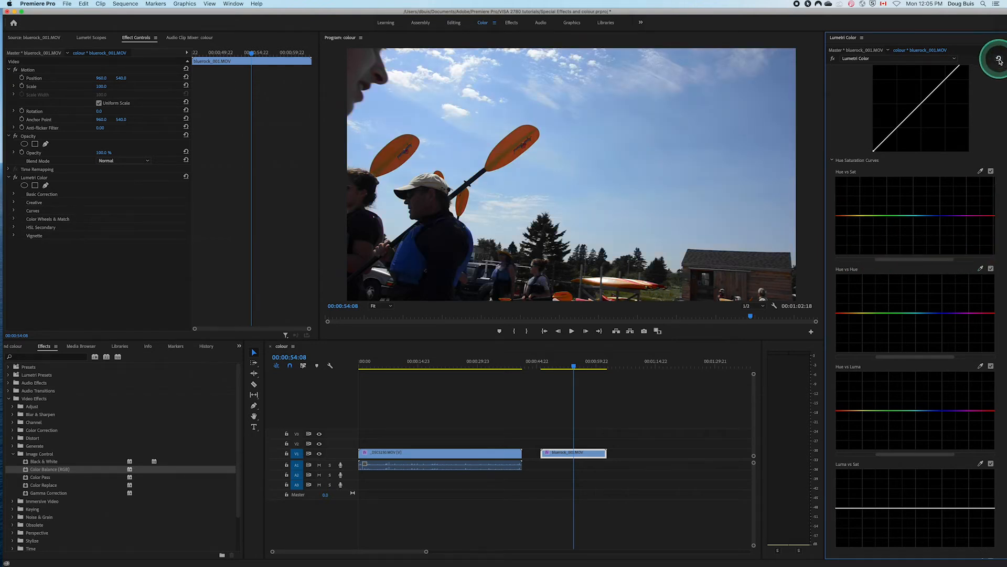
- Isolate the blue life jacket on the Hue vs Sat curve by desaturating all other hues, and reset Lumetri Color
left_click(981, 172)
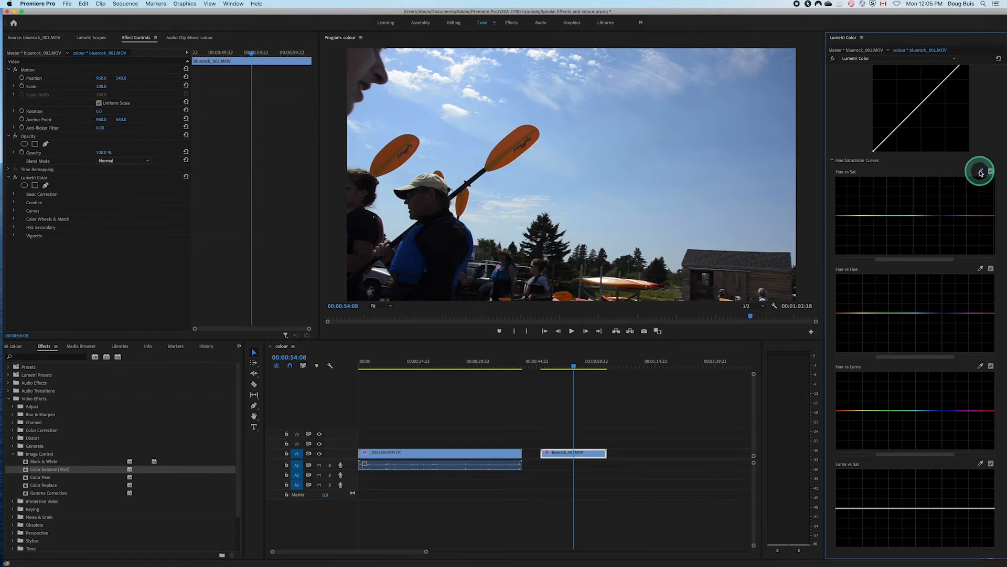
left_click(412, 254)
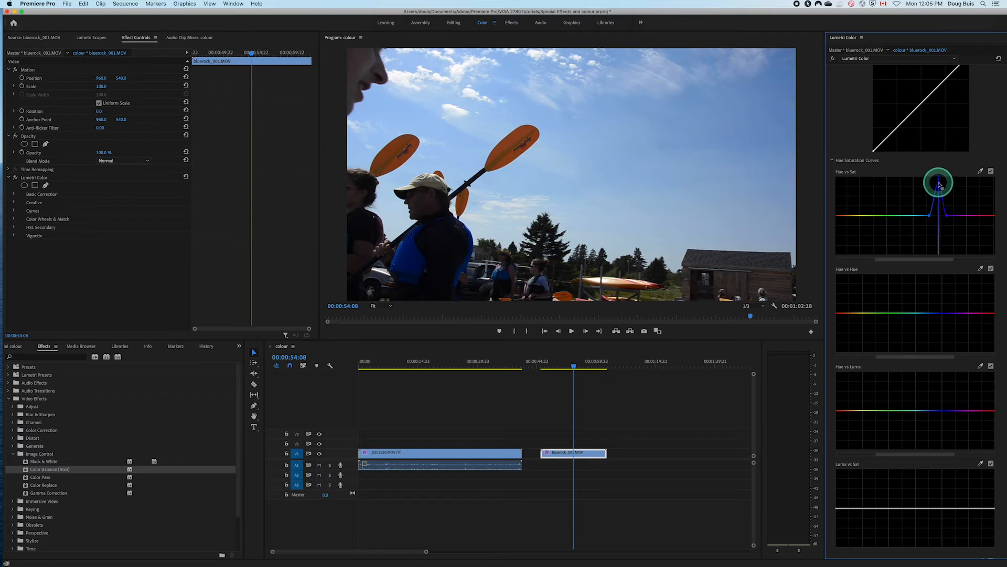
left_click_drag(949, 218, 926, 254)
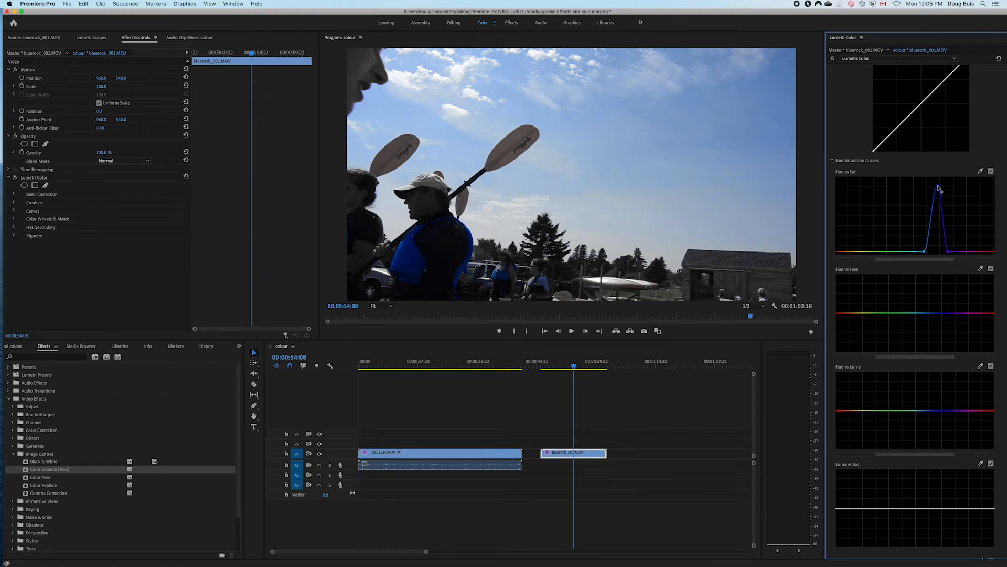
left_click(998, 59)
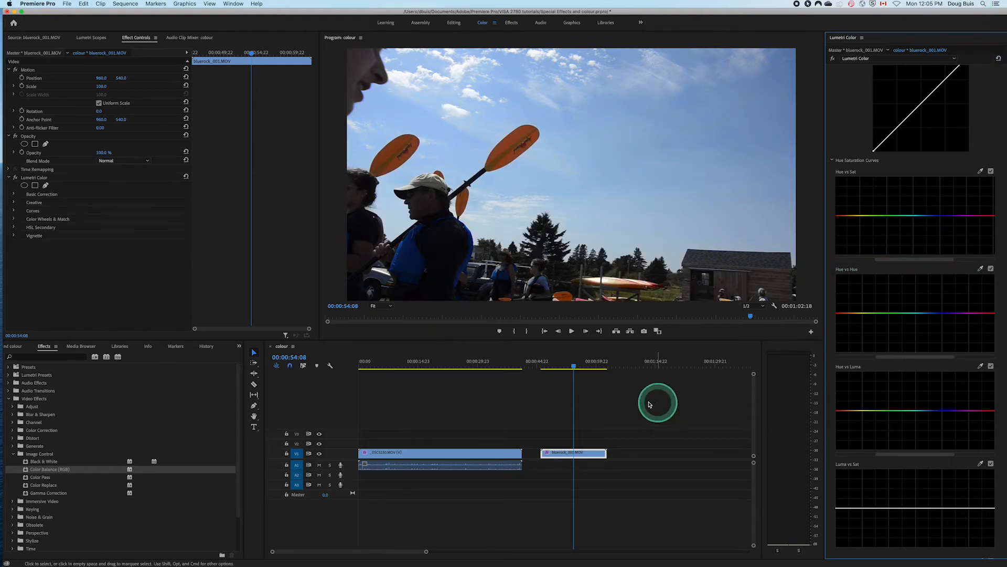
- Go to 00:00:51:21, sample a blue life jacket for the Hue vs Hue curve and shift its hue to green
mouse_move(573, 368)
left_mouse_down()
mouse_move(553, 368)
mouse_move(573, 371)
left_mouse_up()
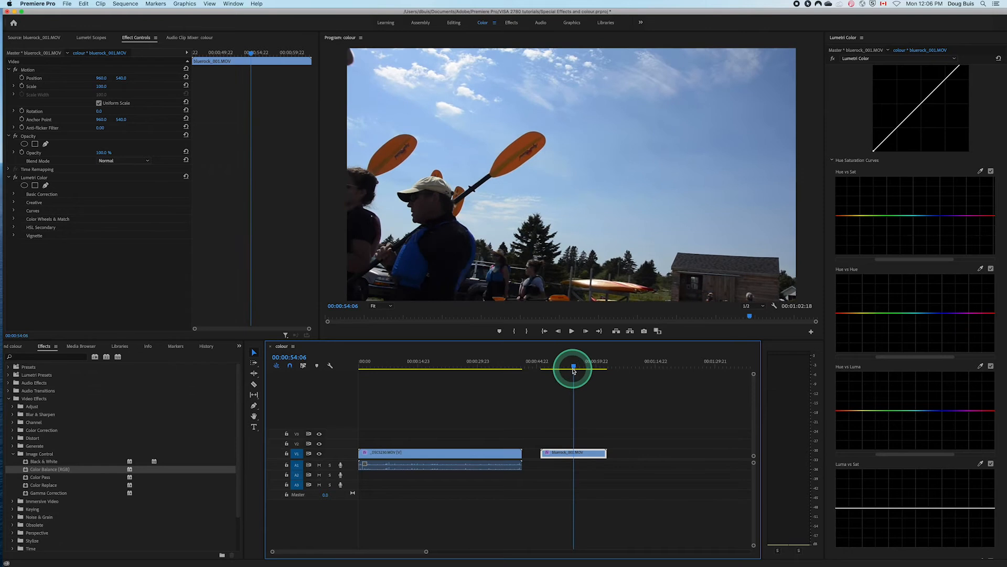
mouse_move(574, 369)
left_mouse_down()
mouse_move(586, 366)
mouse_move(564, 372)
left_mouse_up()
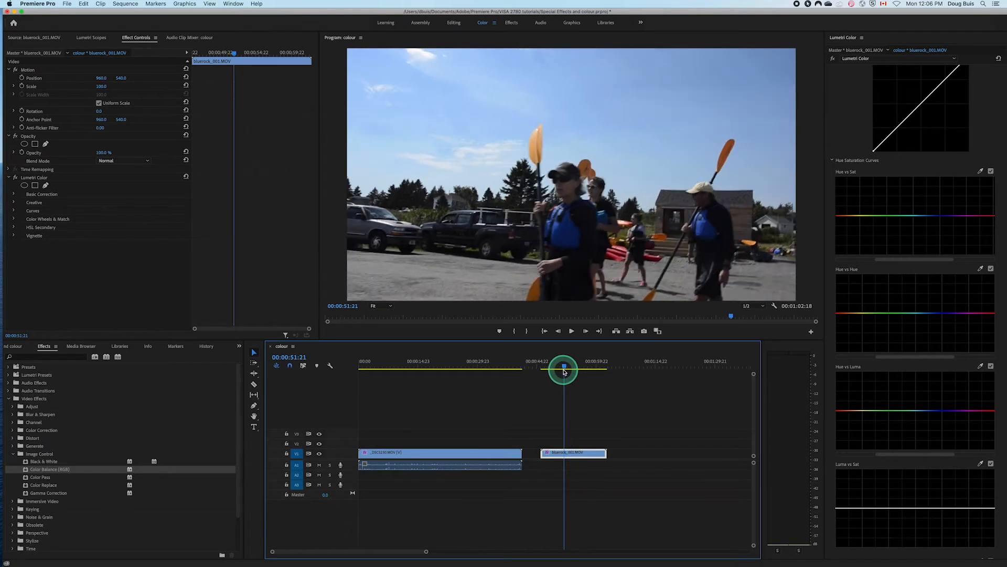
left_click(980, 270)
left_click(568, 228)
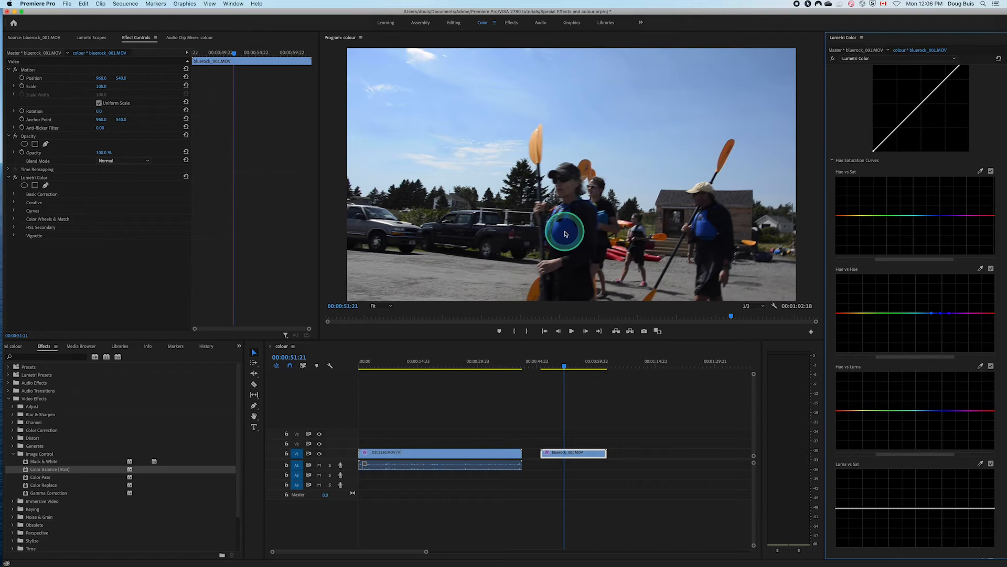
left_click(939, 315)
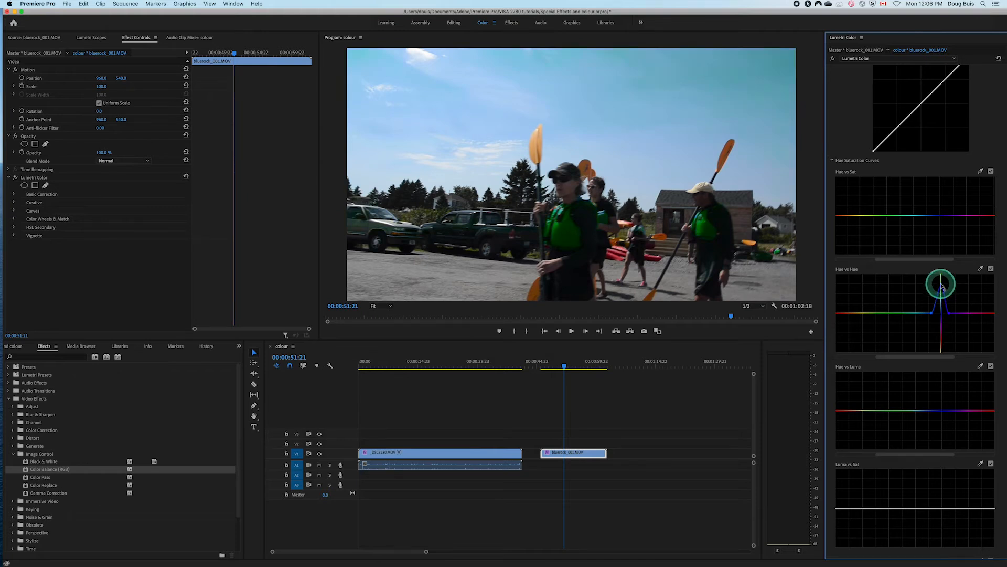
- Shift the life jackets to magenta on the Hue vs Hue curve and try moving the paddles' orange hue in both directions
left_click_drag(943, 277, 945, 337)
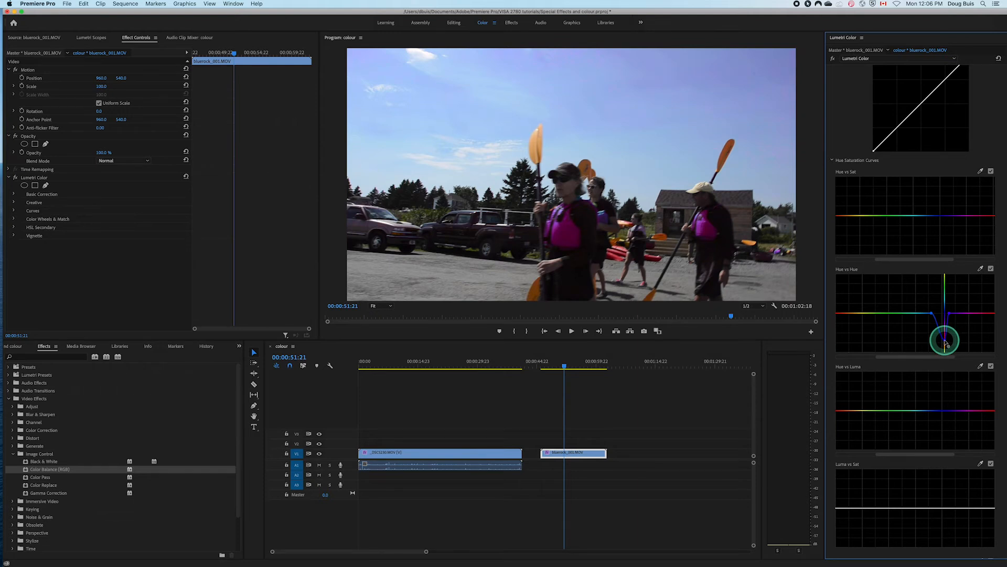
left_click_drag(945, 347, 944, 336)
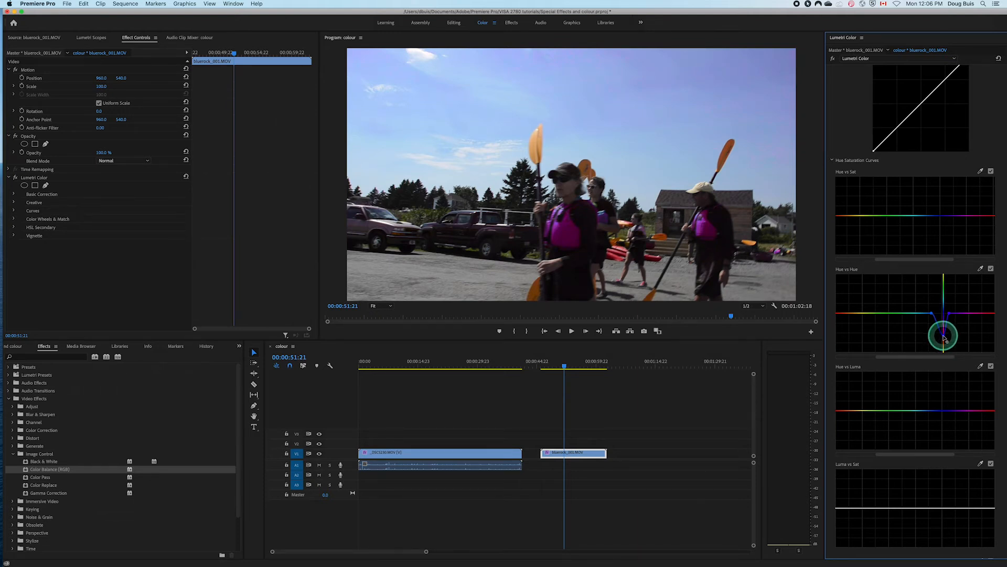
left_click_drag(944, 337, 944, 335)
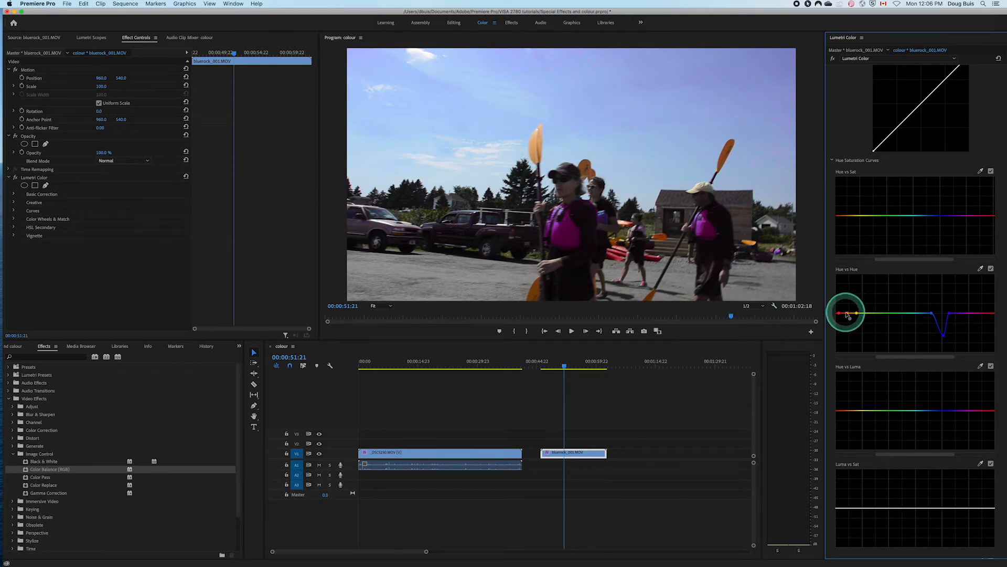
left_click_drag(847, 313, 852, 352)
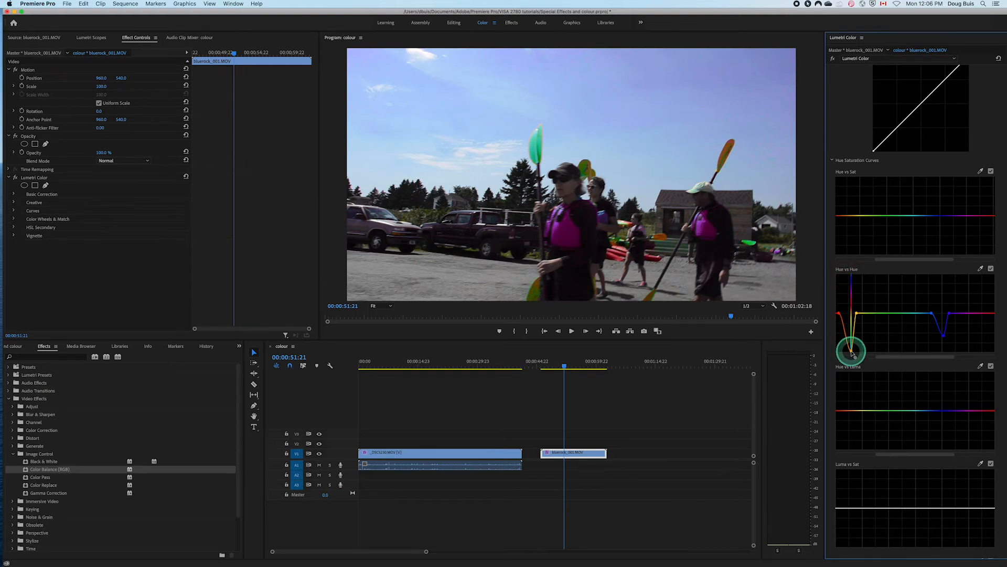
left_click_drag(852, 354, 850, 278)
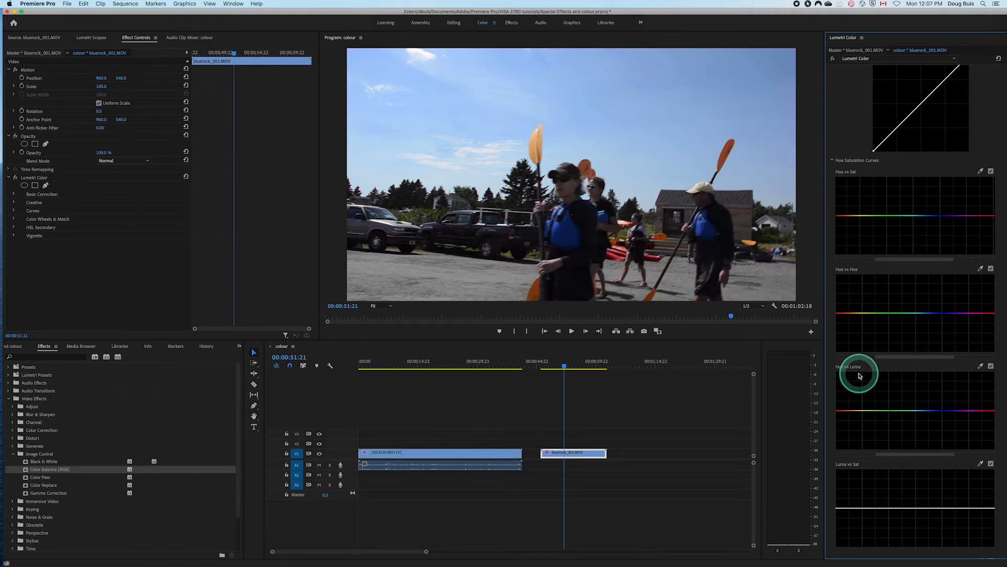
- Brighten the life jackets' blue and darken the paddles' orange on the Hue vs Luma curve, and reset Lumetri Color
left_click(980, 367)
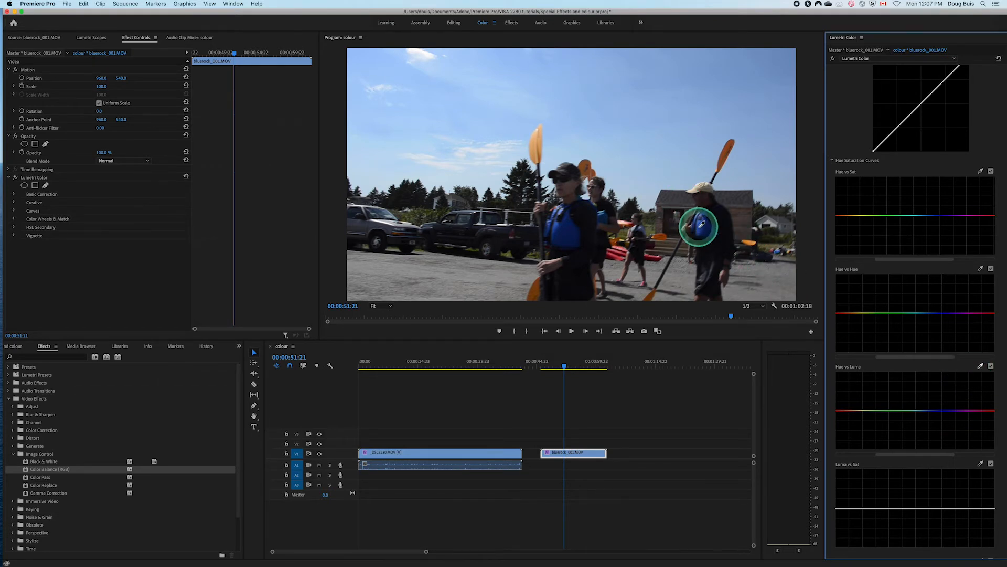
left_click(703, 225)
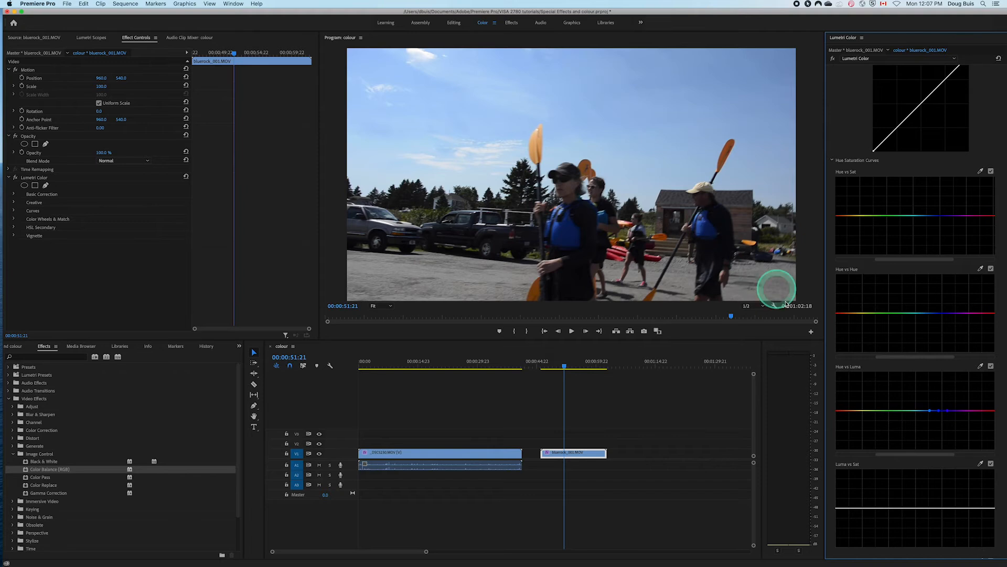
mouse_move(942, 411)
left_mouse_down()
mouse_move(941, 366)
mouse_move(942, 459)
mouse_move(943, 394)
left_mouse_up()
left_click(981, 367)
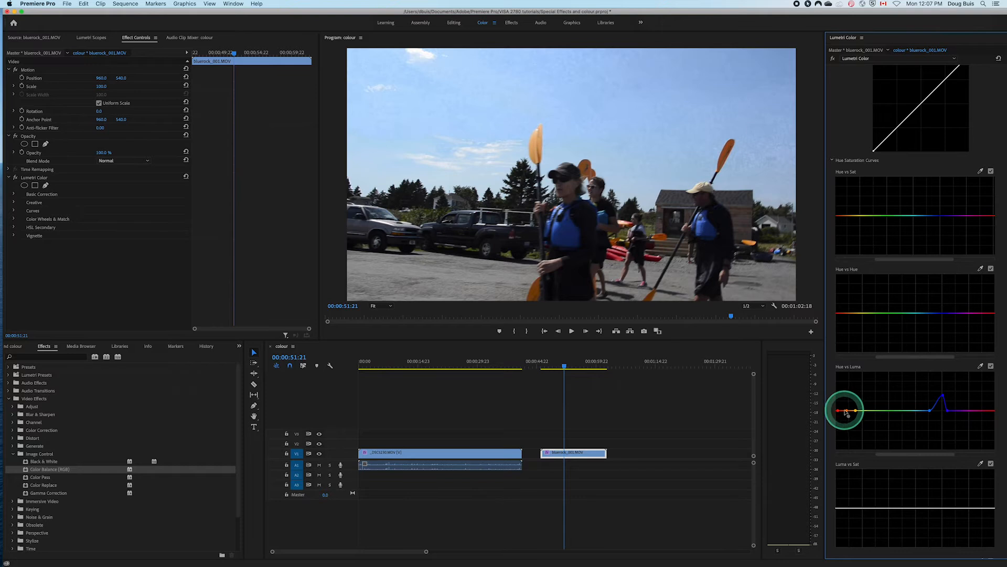
left_click_drag(848, 412, 847, 433)
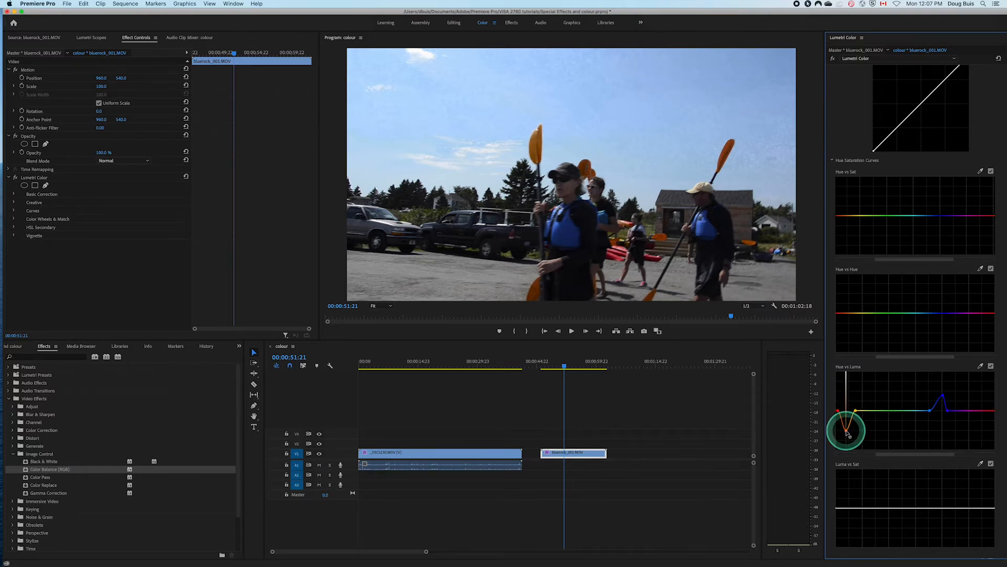
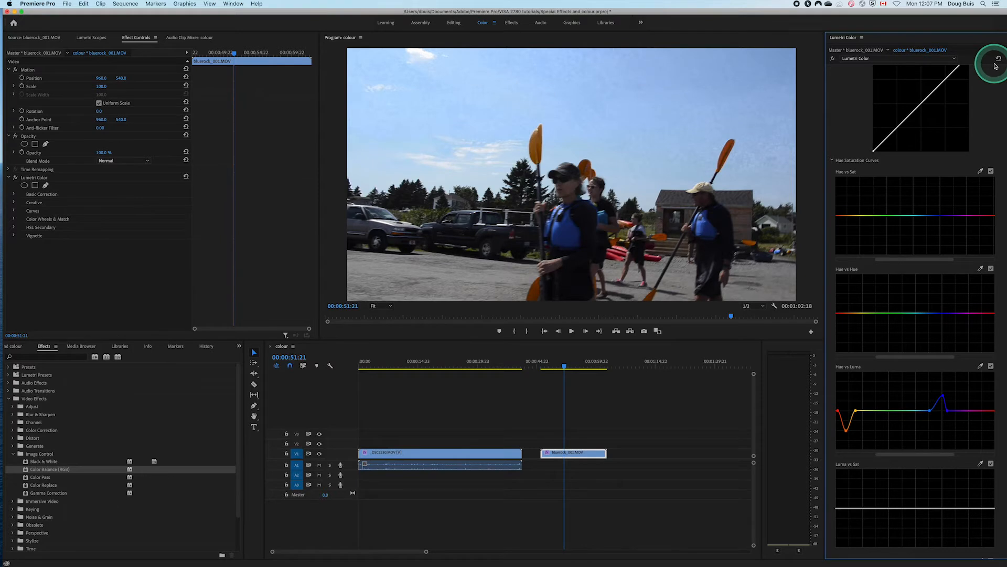
left_click(998, 59)
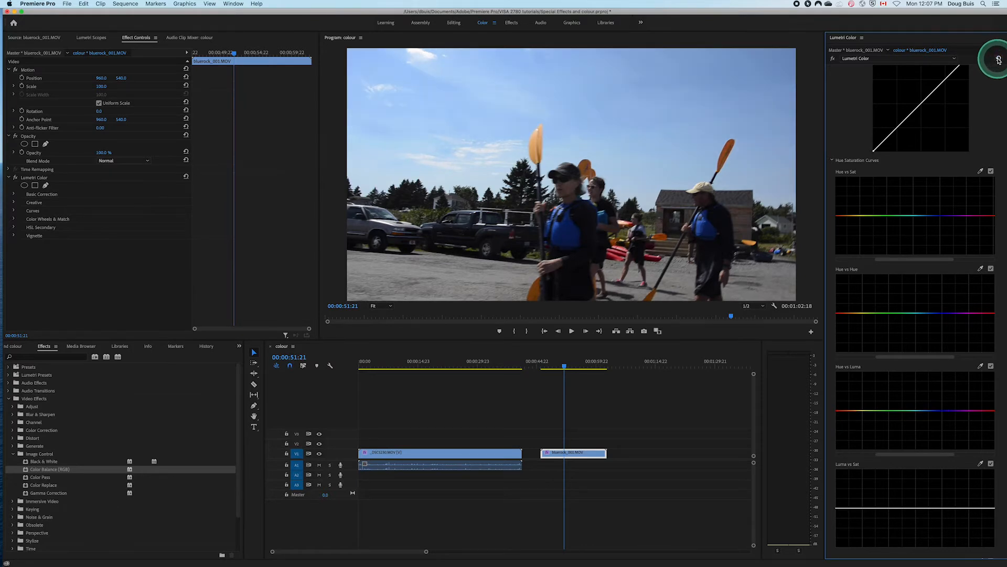
- Go to 00:00:25:07 on the forest trail clip and delete its Color Balance (RGB) effect
left_click_drag(564, 366, 458, 388)
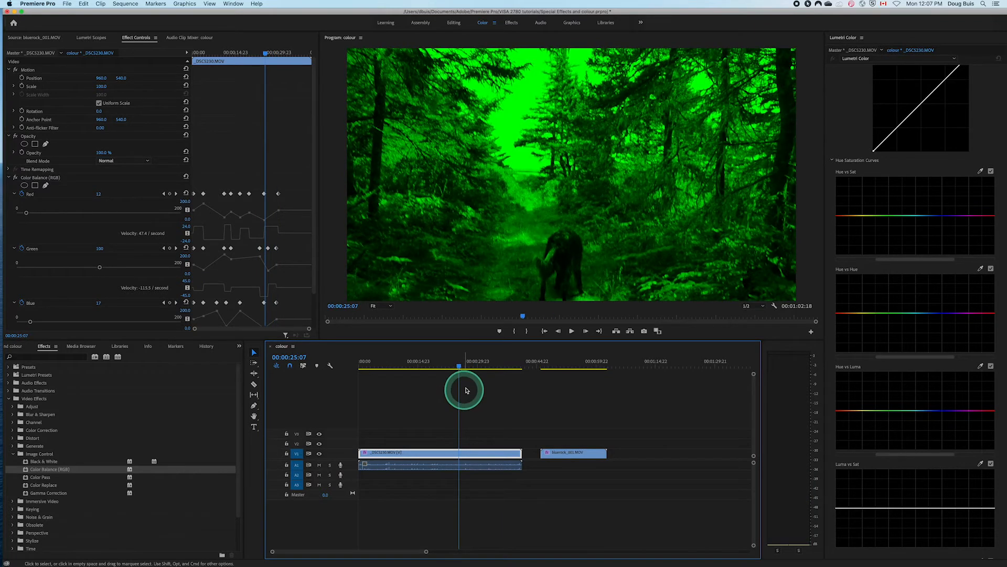
left_click(30, 179)
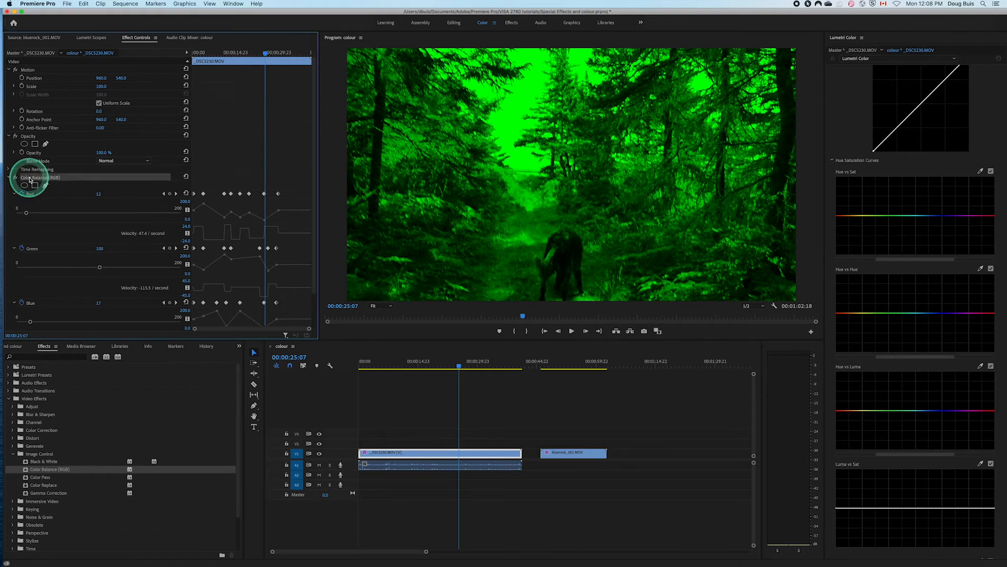
key("Delete")
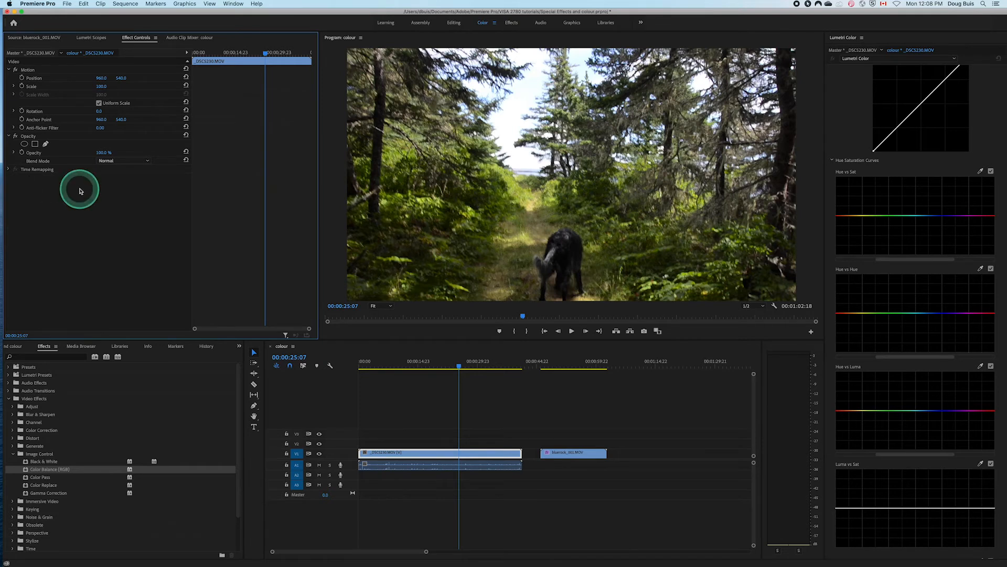
- Go to 00:00:16:06, sample the green foliage for the Hue vs Hue curve and shift its hue to magenta
left_click_drag(426, 555, 390, 556)
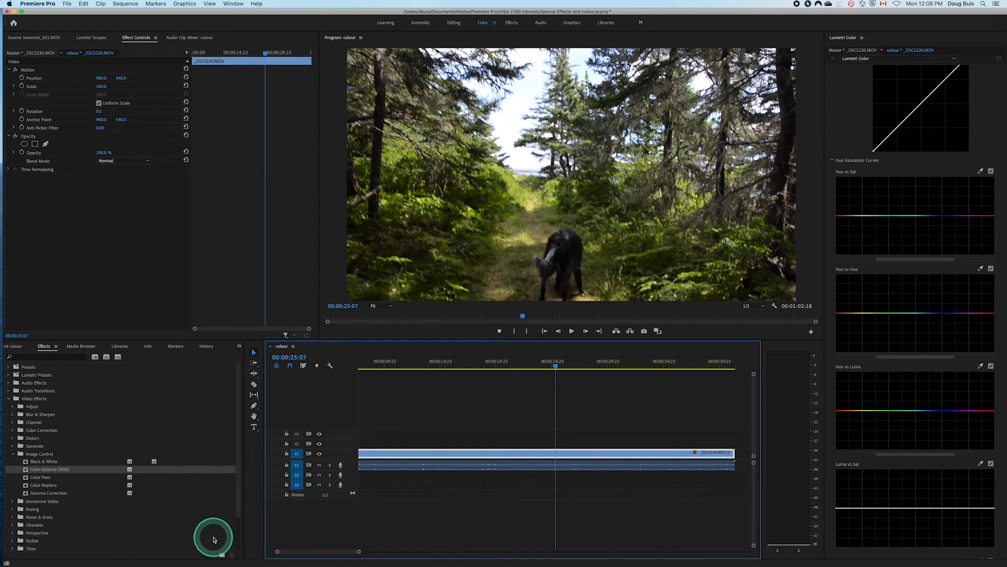
left_click_drag(276, 552, 260, 551)
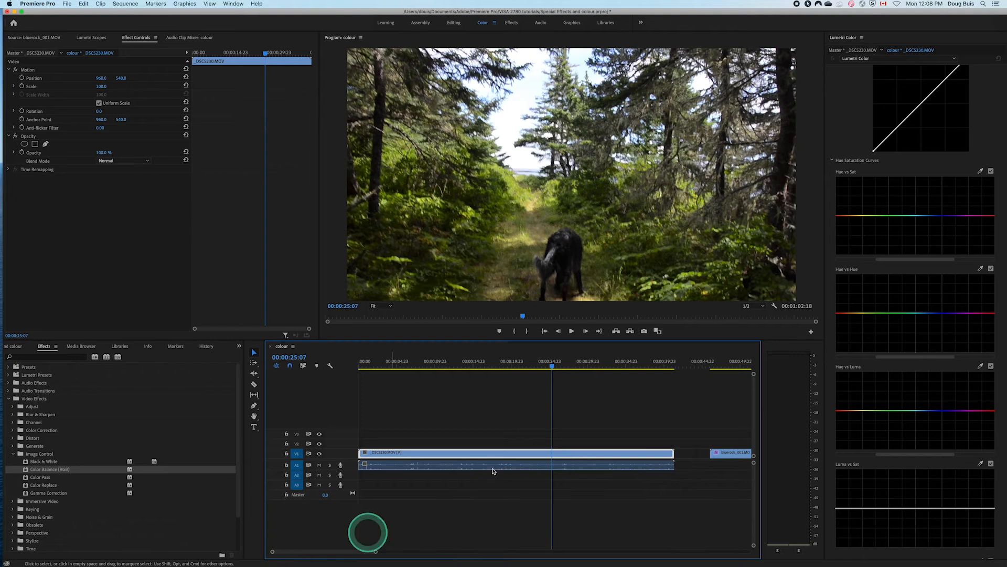
scroll(587, 360, "down", 3)
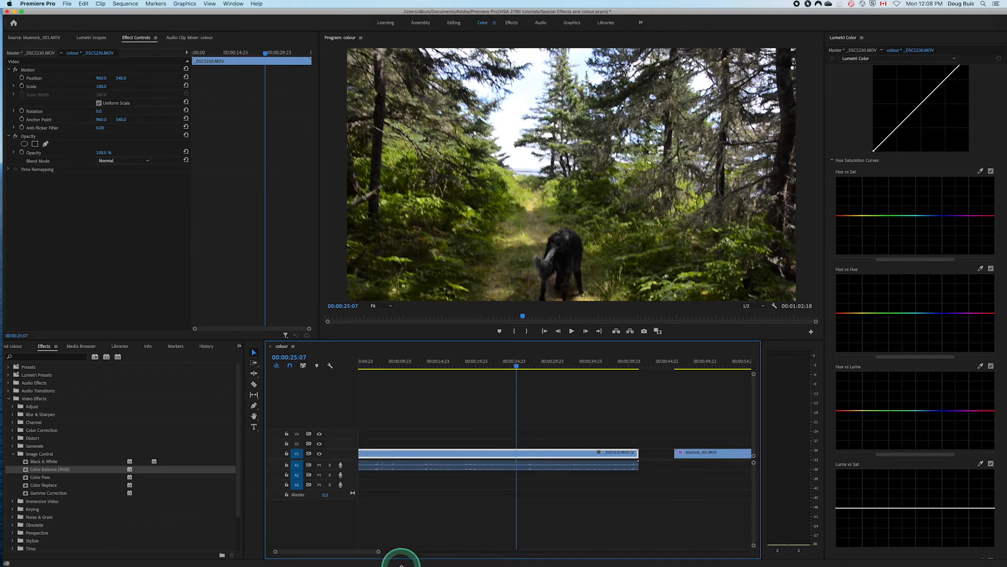
left_click_drag(378, 552, 389, 552)
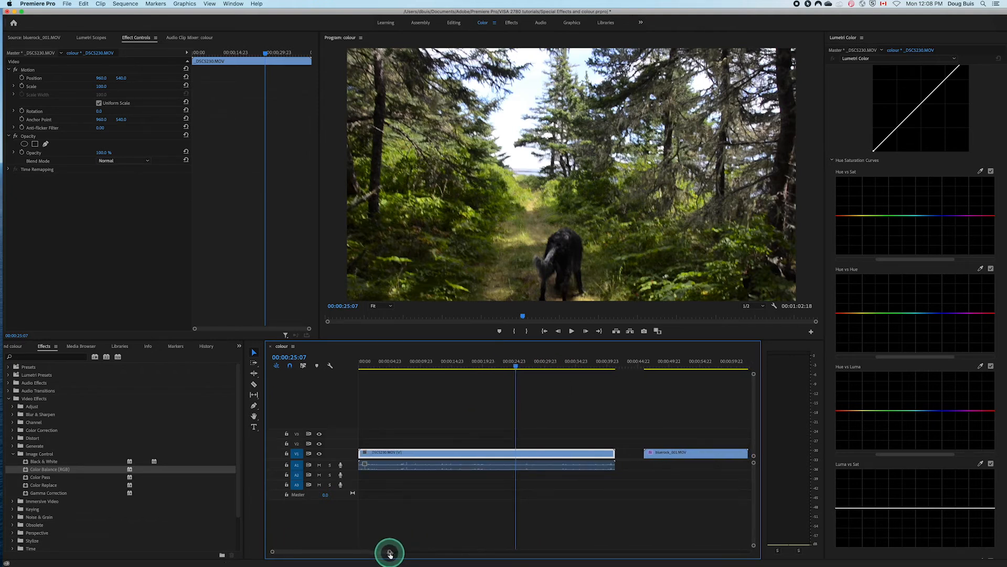
left_click_drag(512, 361, 459, 377)
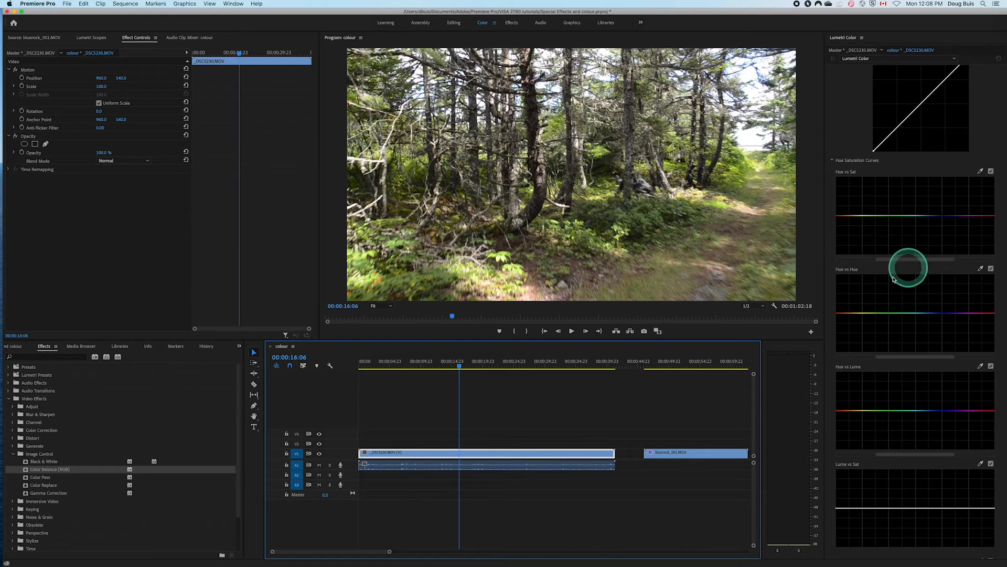
left_click(981, 270)
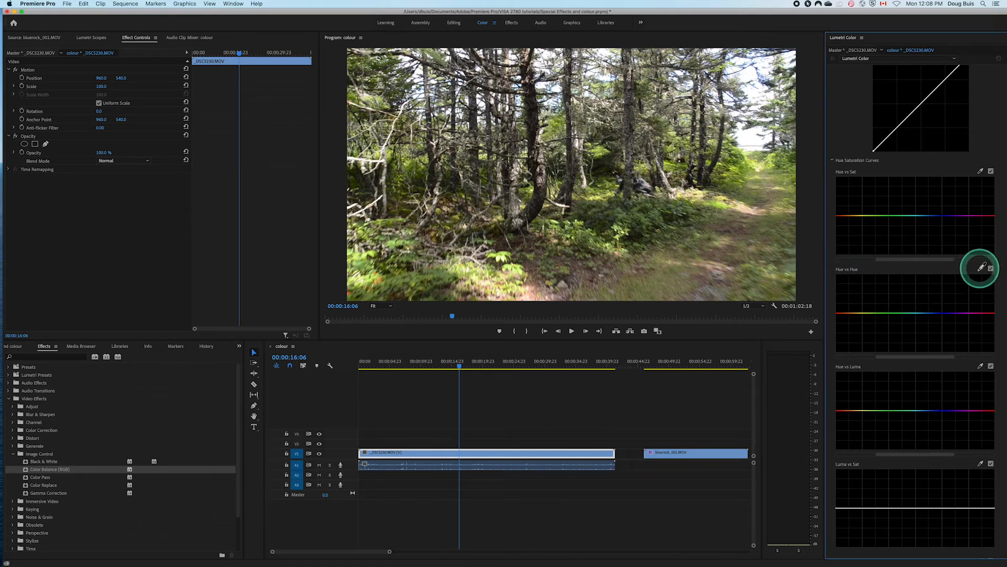
left_click(603, 145)
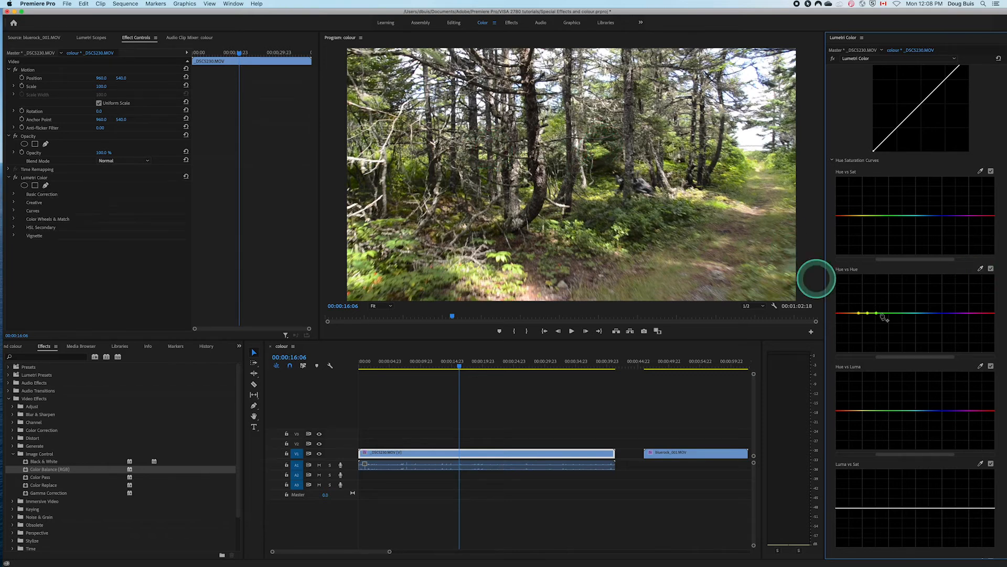
left_click_drag(869, 315, 870, 314)
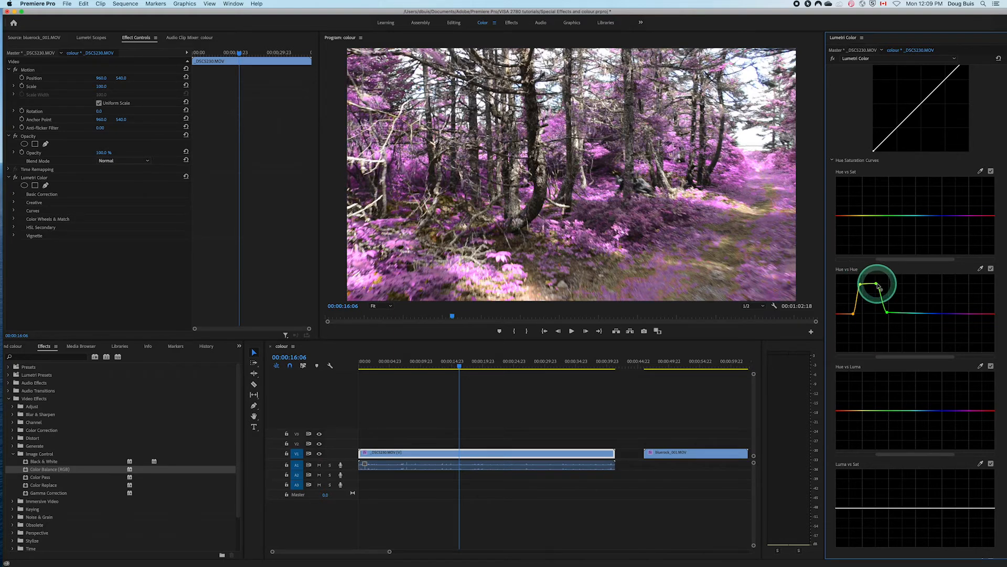
- Widen the raised range on the Hue vs Hue curve, extending it further into the greens and slightly adjusting its orange edge
left_click(889, 310)
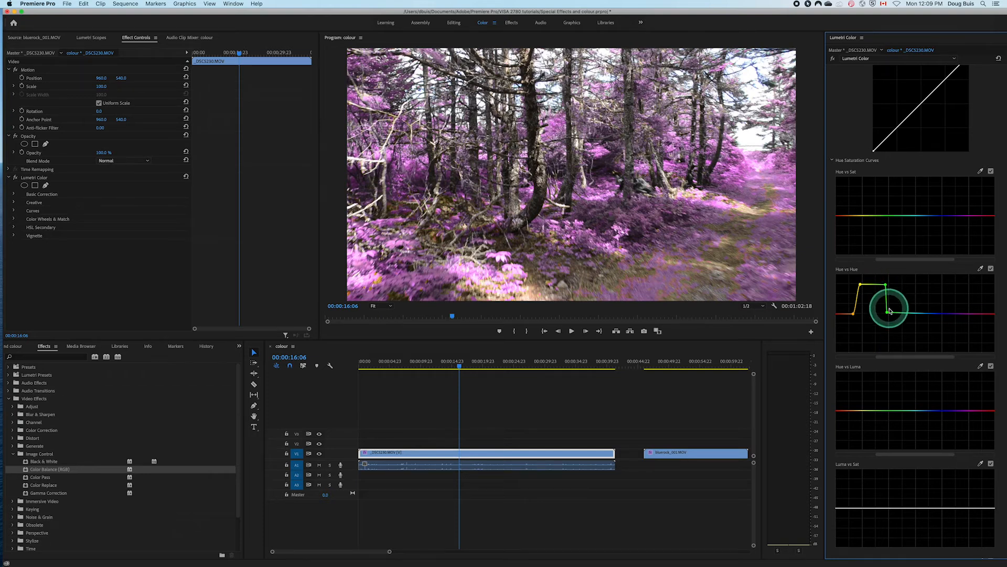
left_click_drag(887, 313, 899, 313)
left_click(850, 320)
left_click(853, 314)
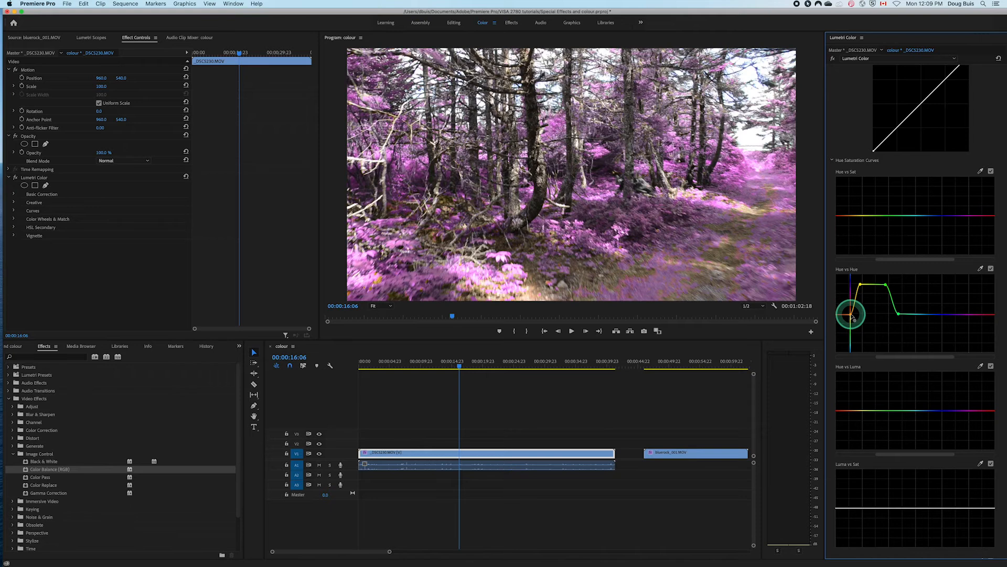
left_click(895, 314)
left_click_drag(898, 315, 904, 313)
left_click(887, 291)
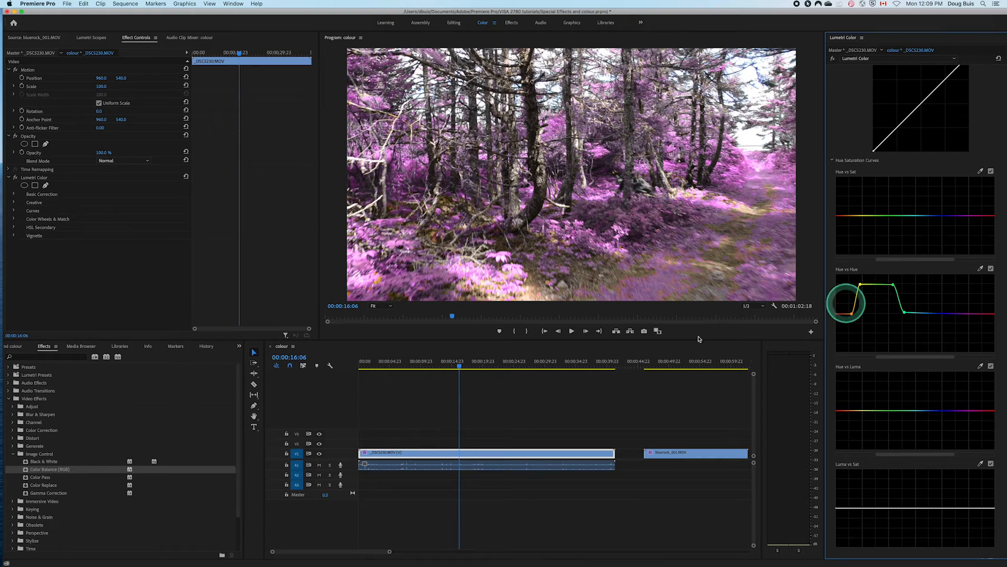
- Scrub to 00:00:28:17, sample the foliage for the Hue vs Sat curve and raise its saturation
left_click_drag(461, 370, 376, 382)
left_click_drag(372, 383, 539, 394)
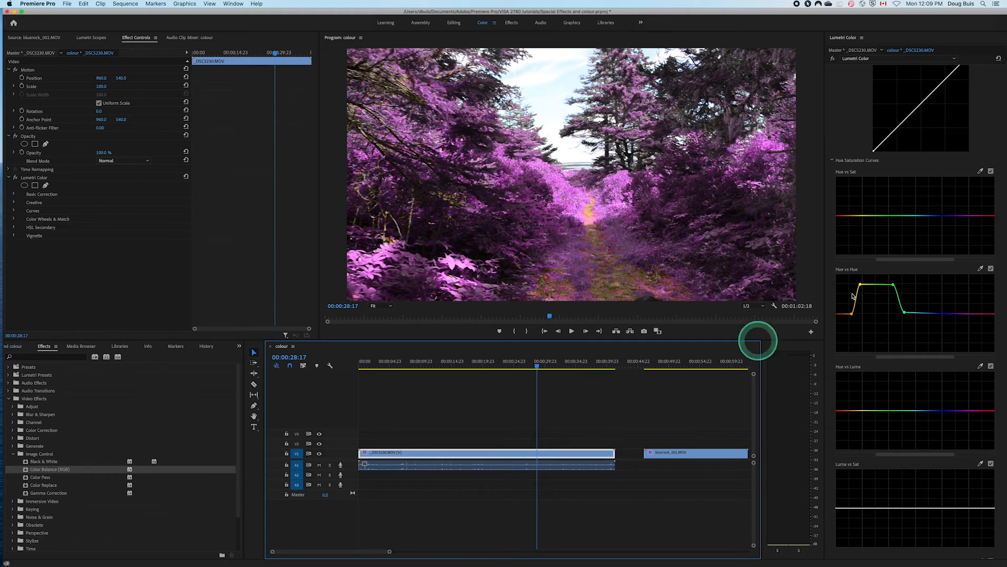
left_click(979, 173)
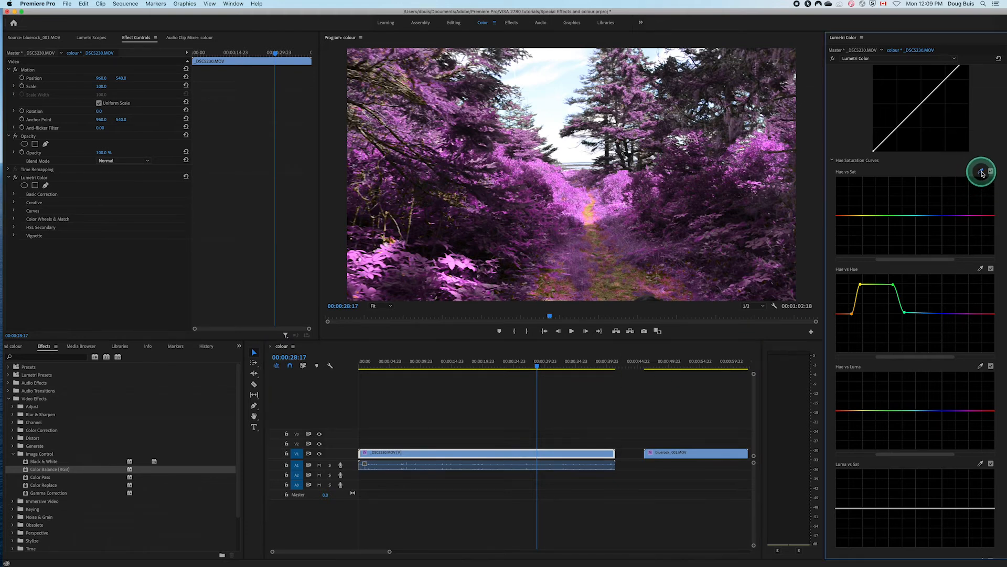
left_click(627, 177)
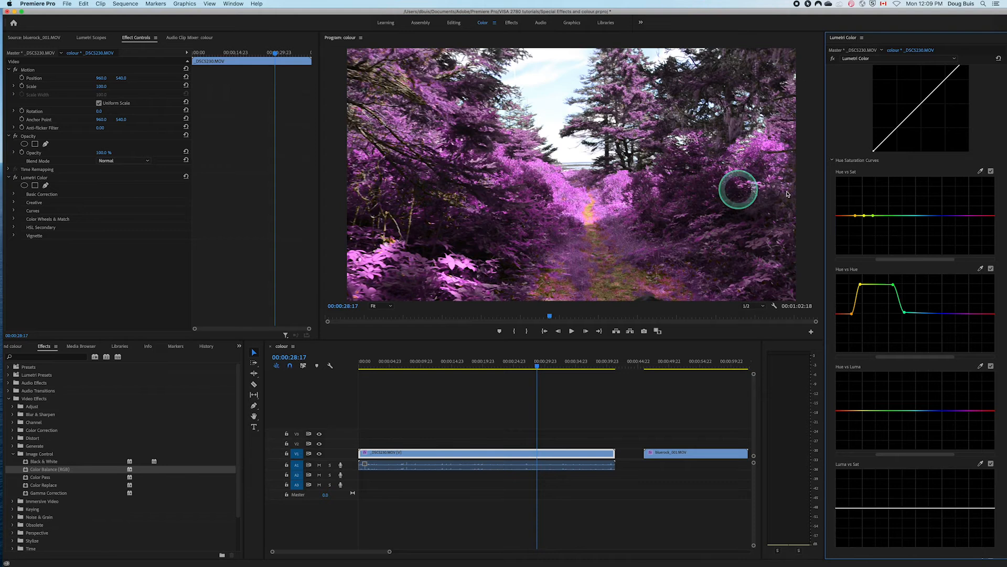
left_click_drag(864, 216, 864, 213)
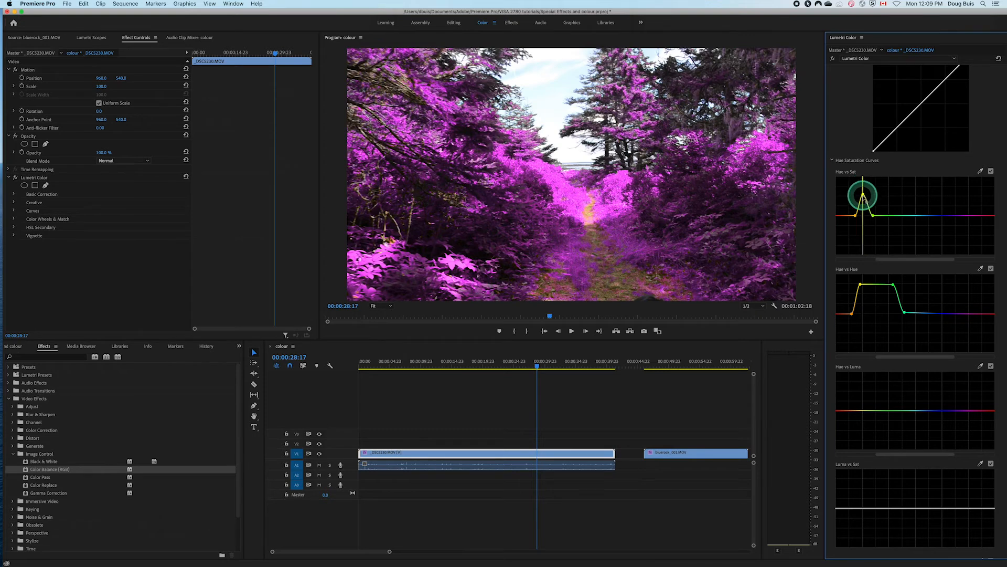
left_click_drag(865, 199, 863, 198)
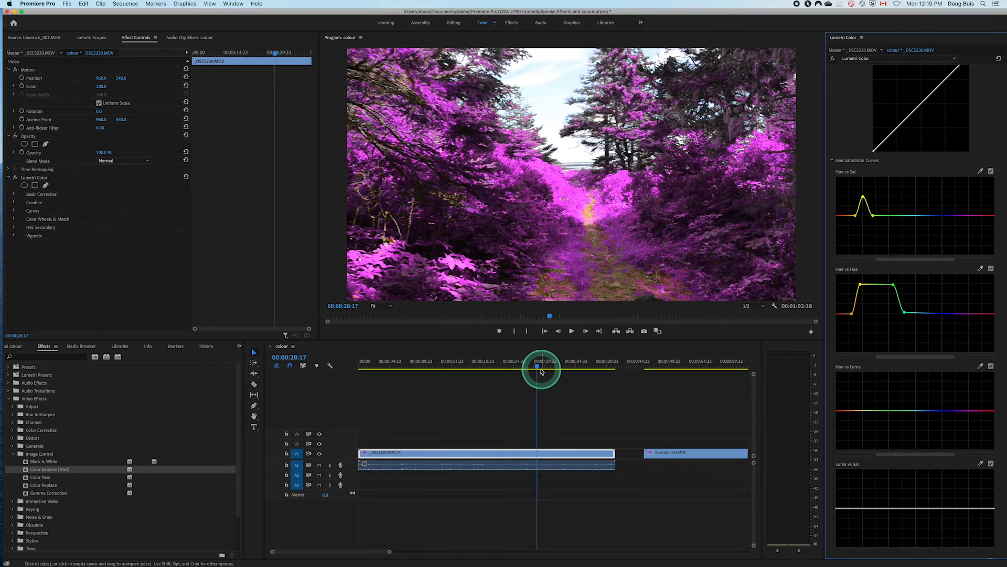
- Play the recoloured forest trail clip from near its start to about 00:00:21:16
left_click_drag(536, 368, 372, 385)
key("space")
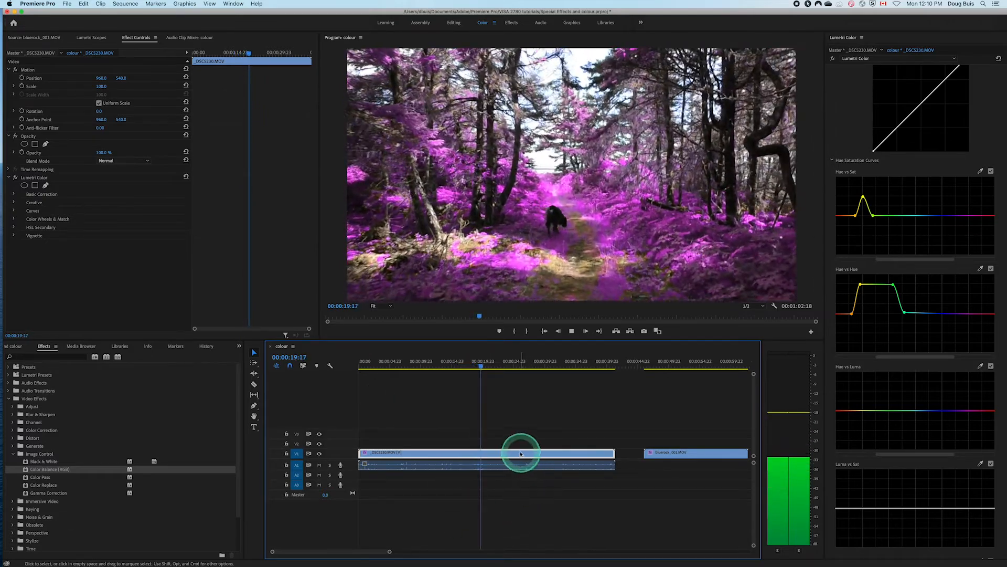
key("space")
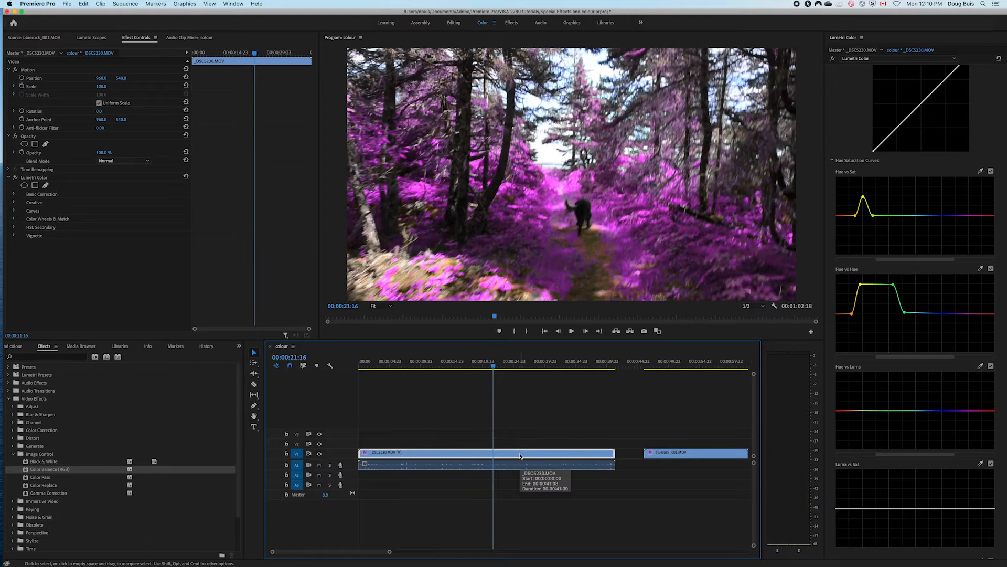
- Set the forest trail clip's speed to 300% for video and audio, and play it from the beginning
left_click(583, 466)
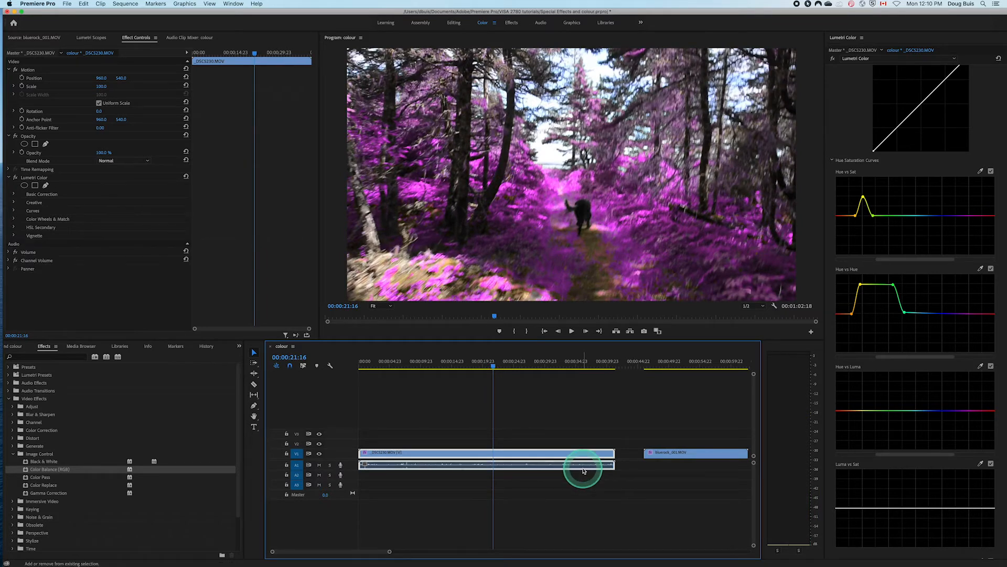
key("super+r")
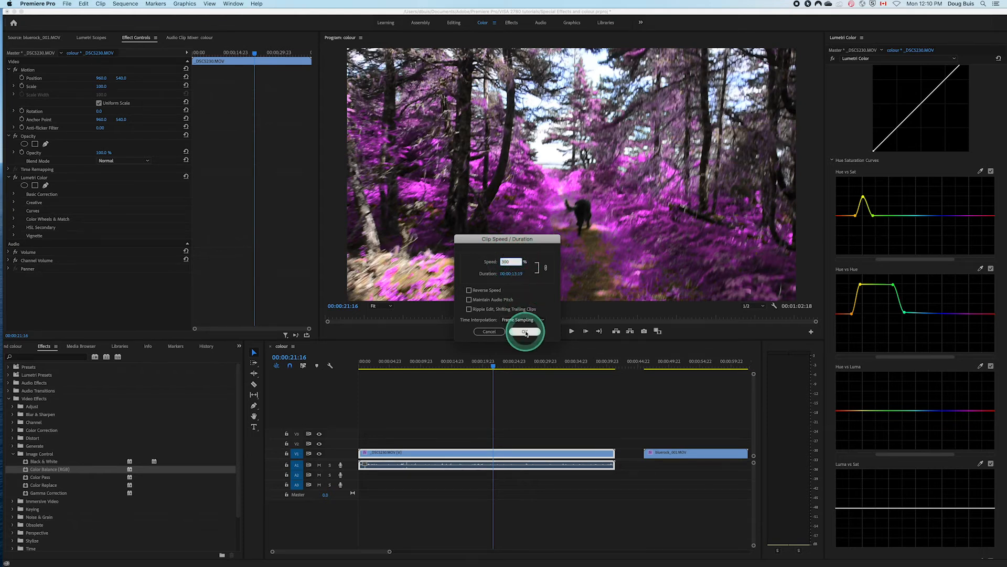
left_click(525, 331)
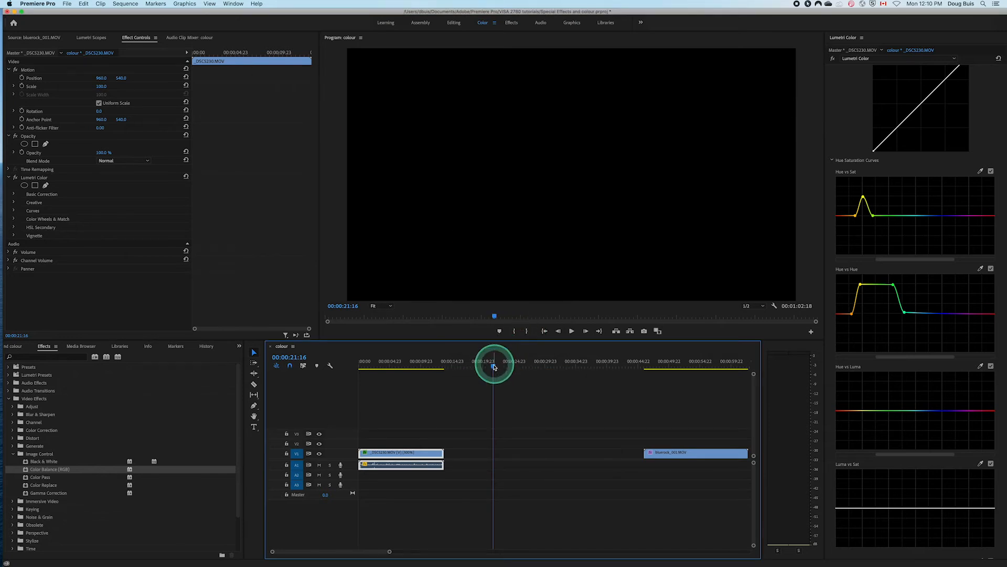
left_click_drag(493, 368, 335, 416)
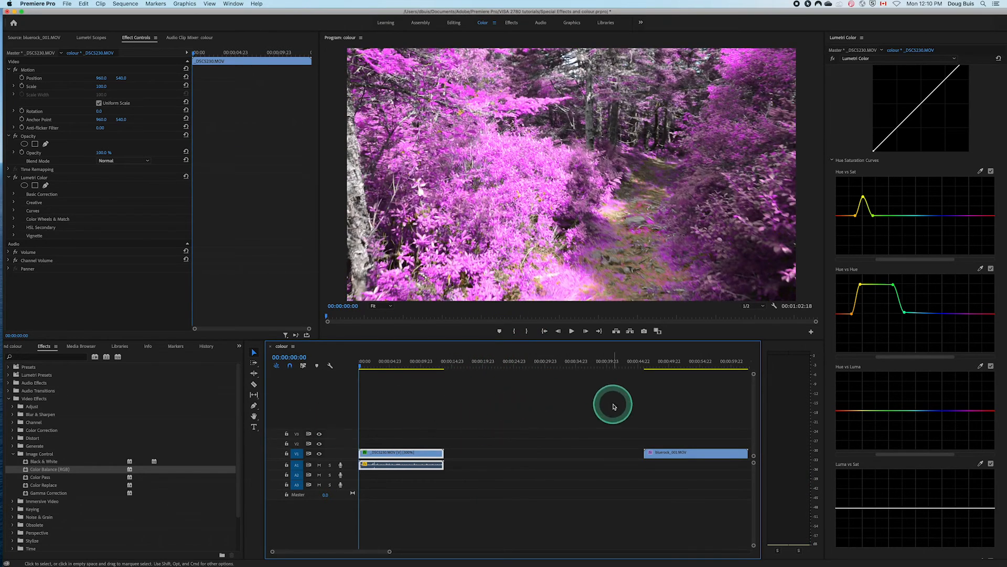
key("space")
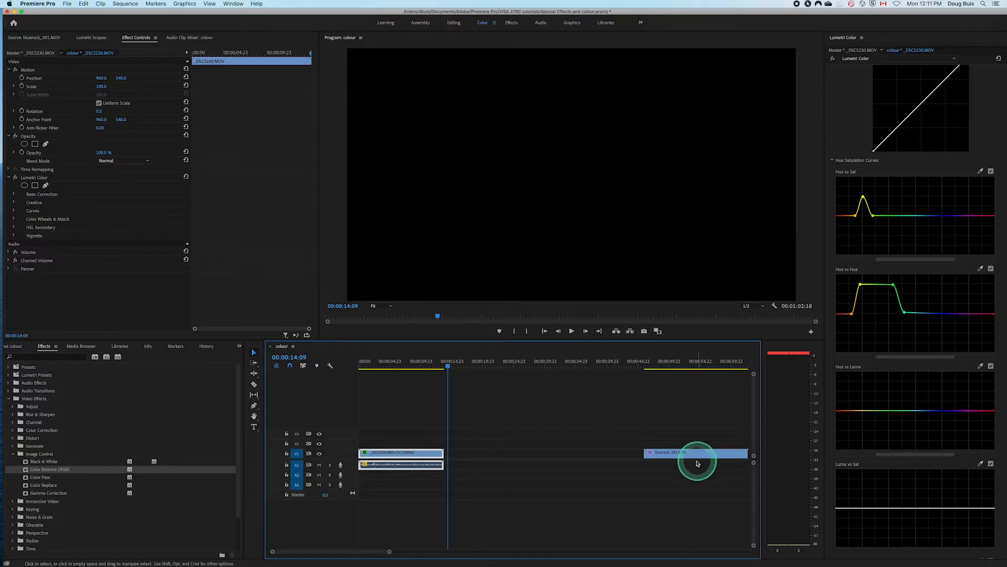
- Move bluerock_001.MOV earlier on V1, close behind the trail clip, and go to 00:00:09:14 on the trail clip
left_click_drag(697, 463, 506, 453)
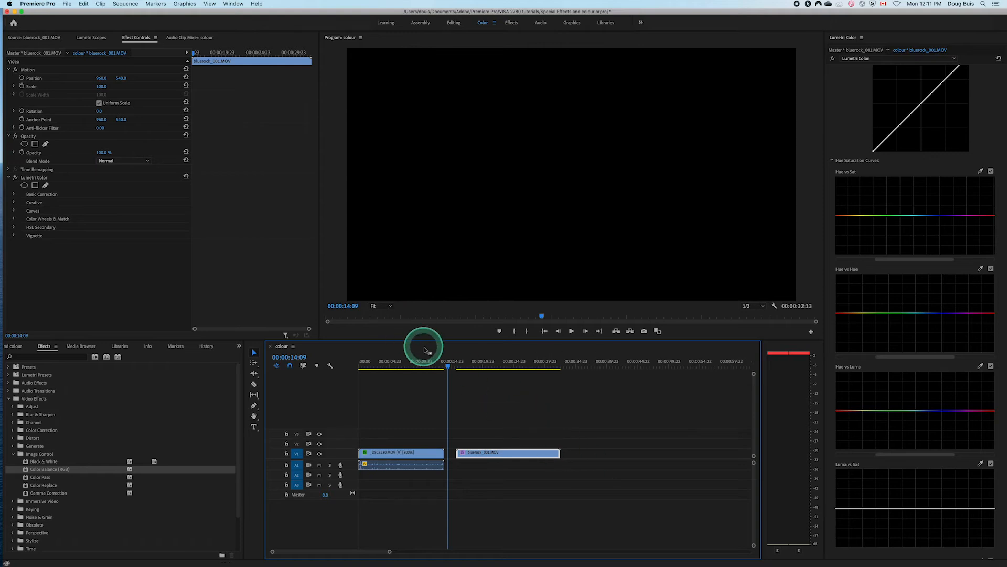
left_click_drag(448, 366, 418, 367)
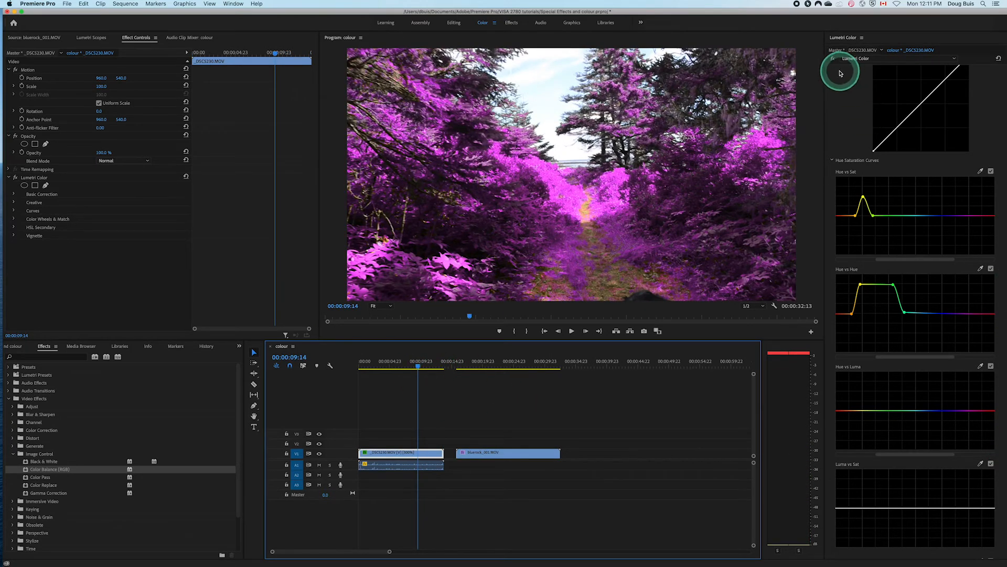
scroll(841, 78, "up", 5)
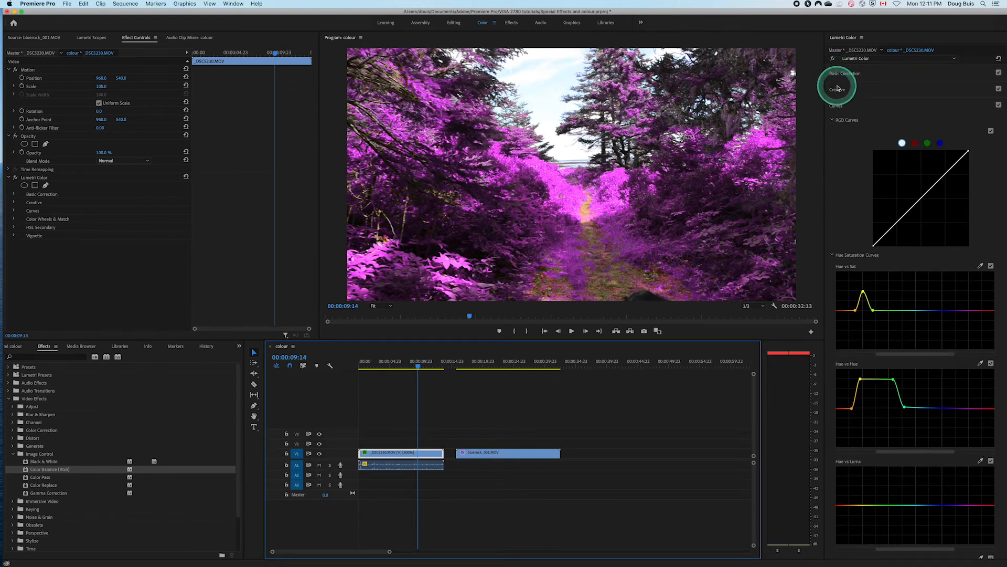
- Look through the Basic Correction and Creative settings of Lumetri Color, and scrub from the trail clip on to the bluerock clip
left_click(835, 74)
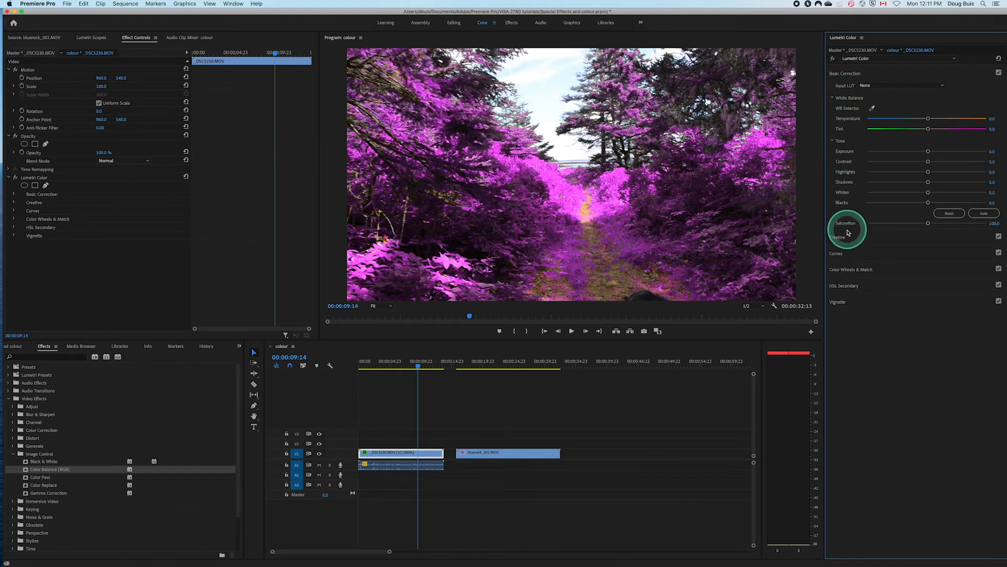
left_click(838, 237)
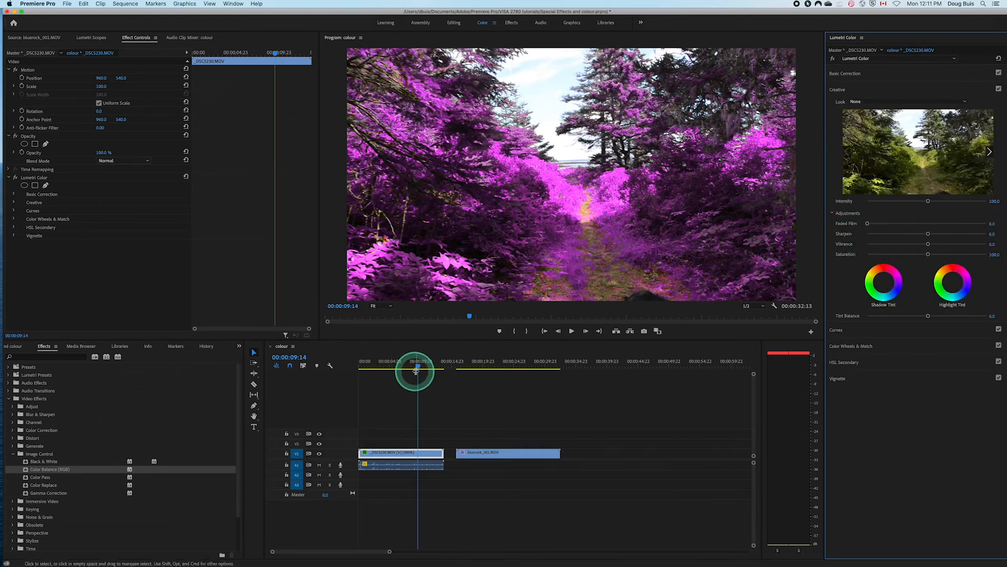
left_click(418, 368)
left_click_drag(417, 368, 529, 390)
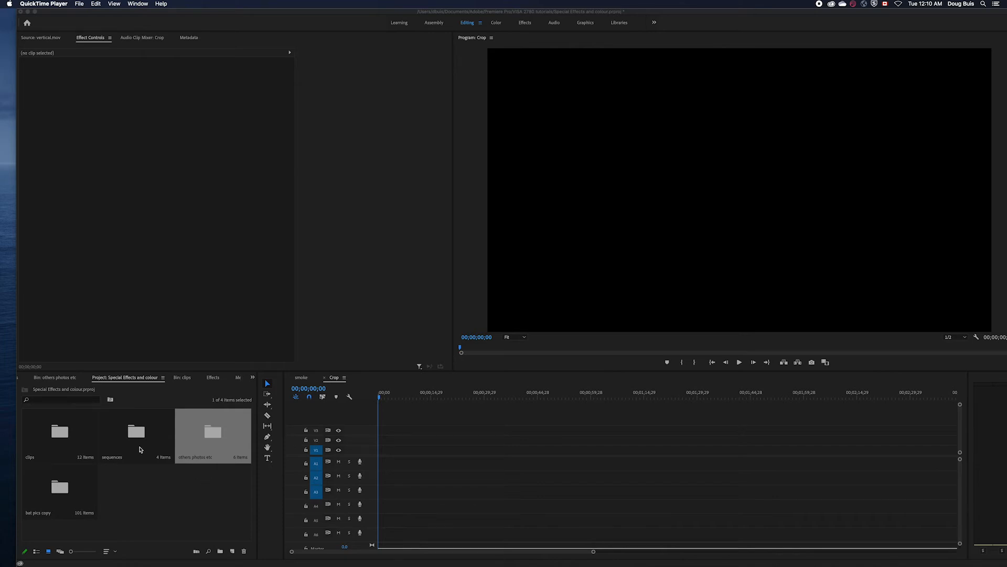
- Open vertical2.mov from the clips bin in the Source monitor and mark its in point at 00;00;05;18 and out point at 00;00;43;09
double_click(56, 434)
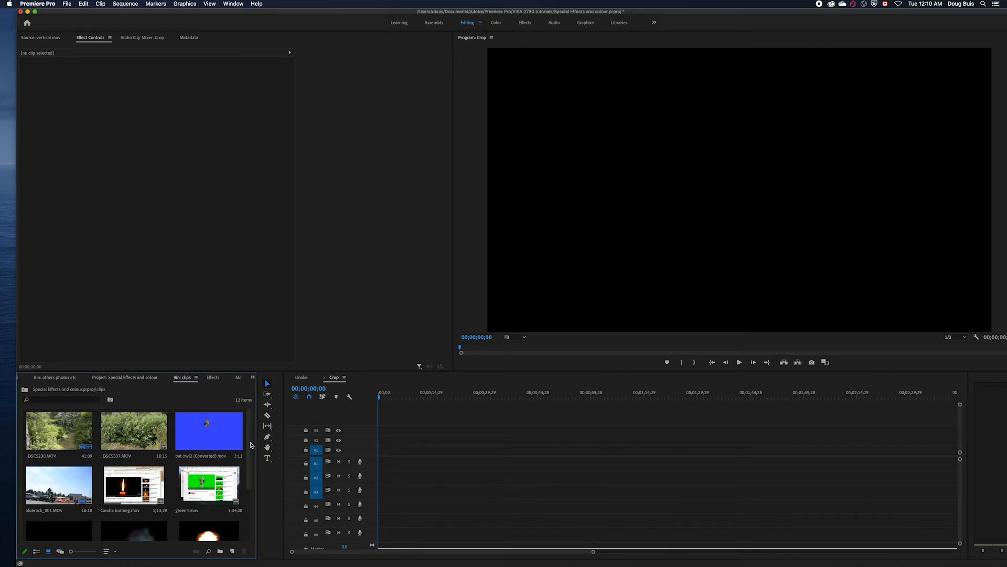
left_click_drag(250, 450, 250, 521)
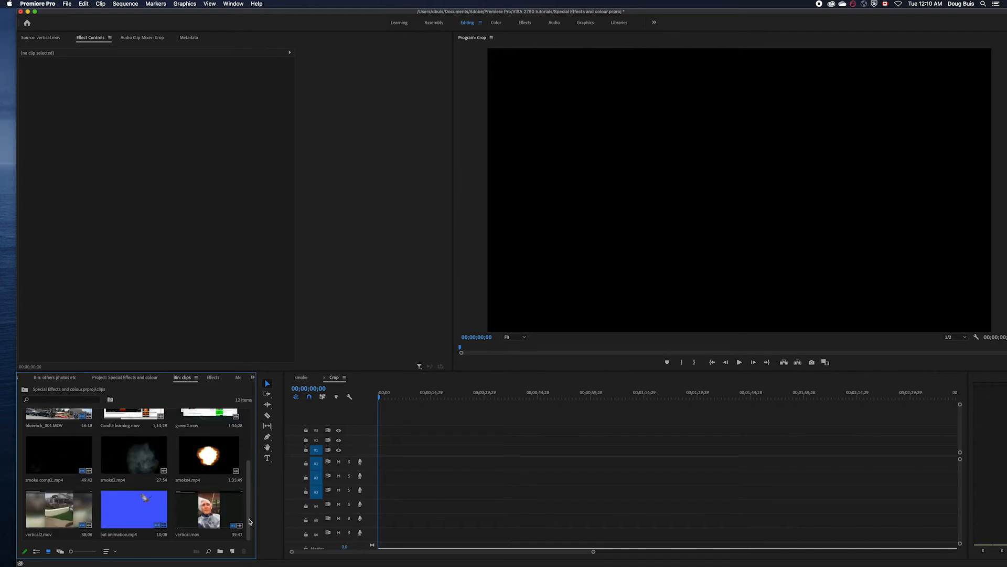
double_click(67, 505)
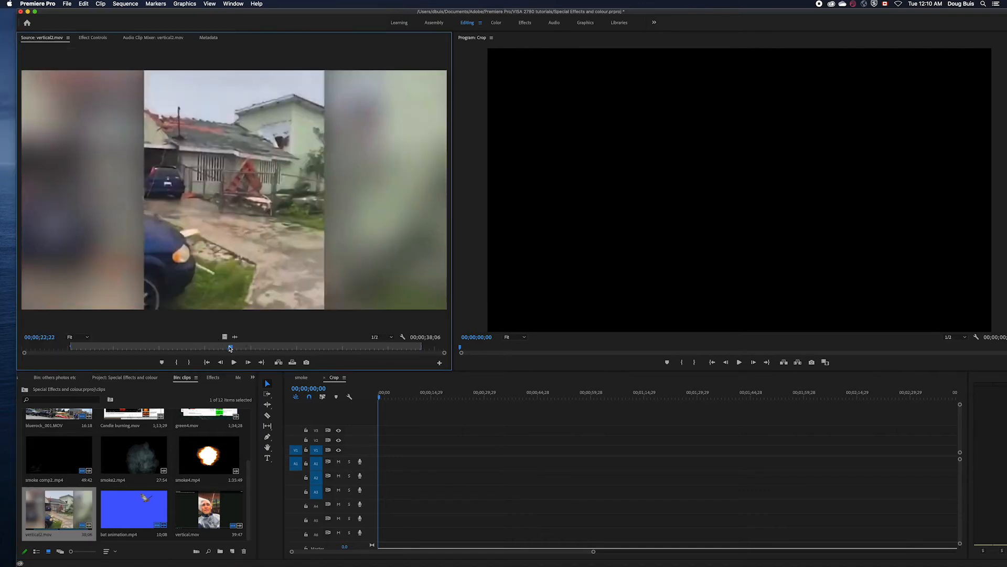
left_click_drag(229, 349, 72, 349)
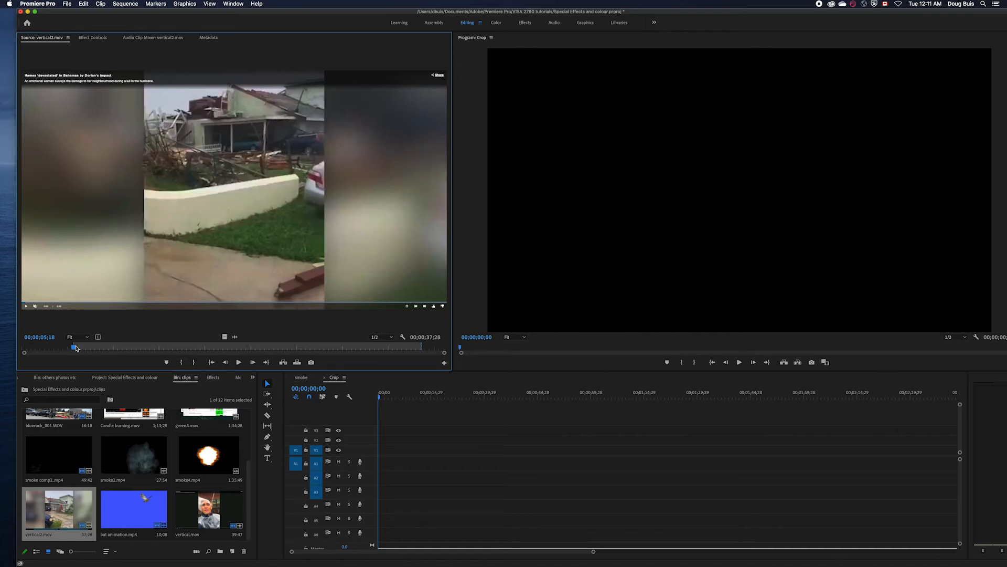
left_click_drag(73, 349, 415, 352)
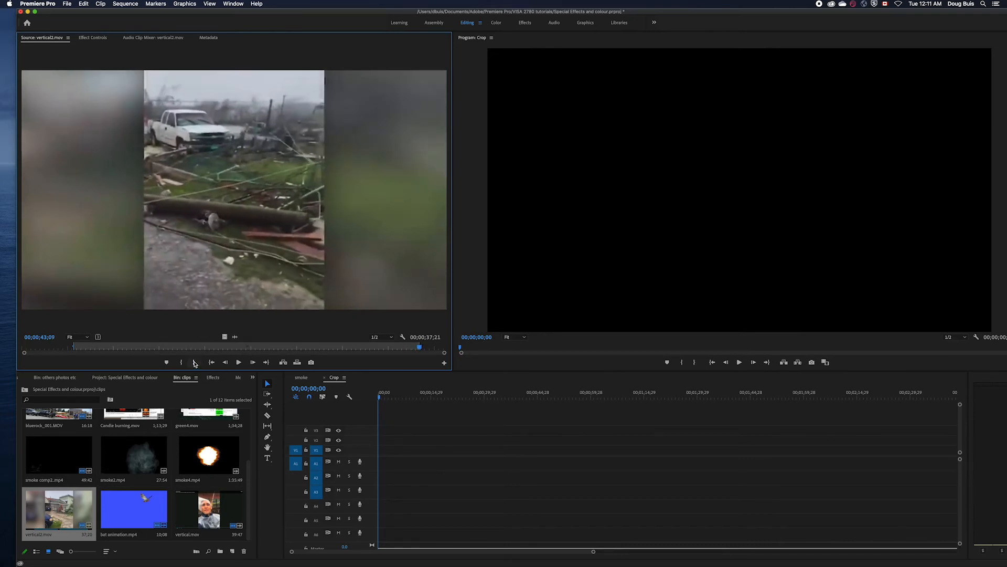
- Place the trimmed vertical2.mov at the start of V1 in the Crop sequence and delete its audio
left_click_drag(318, 174, 390, 479)
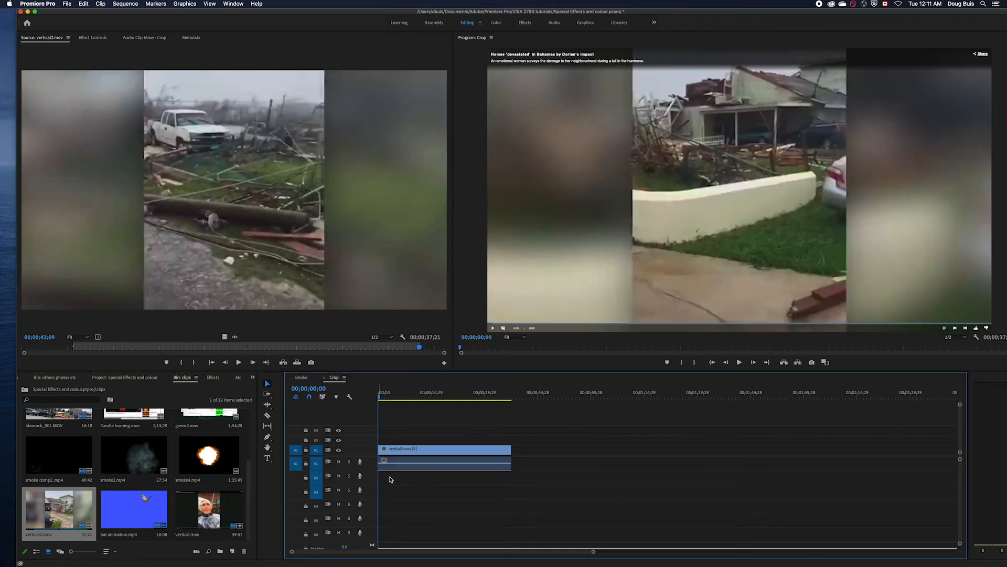
left_click(413, 467)
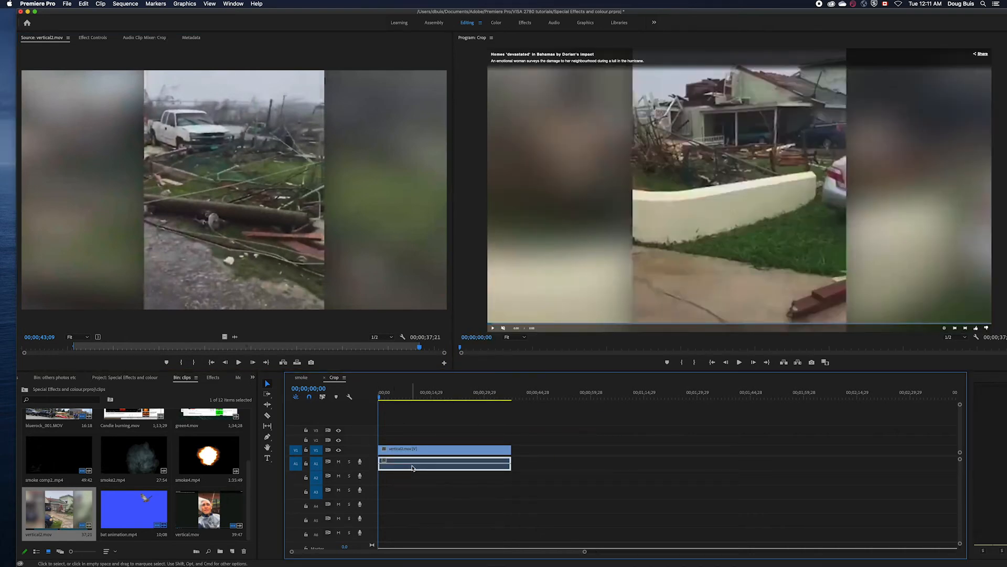
key("Delete")
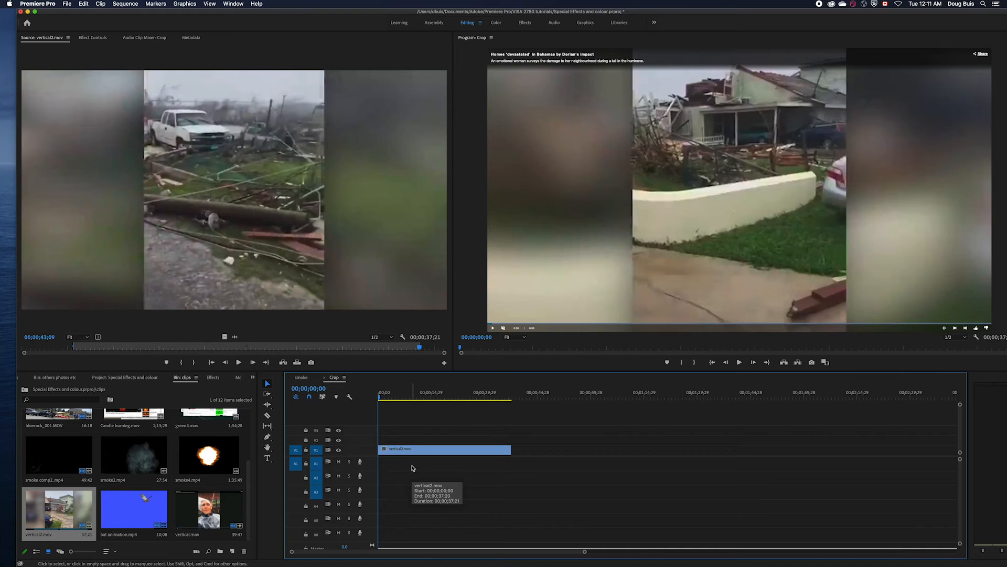
- Open vertical.mov in the Source monitor and mark its in point at 00:00:03:49 and out point at 00:00:43:28
double_click(200, 520)
left_click_drag(167, 349, 57, 350)
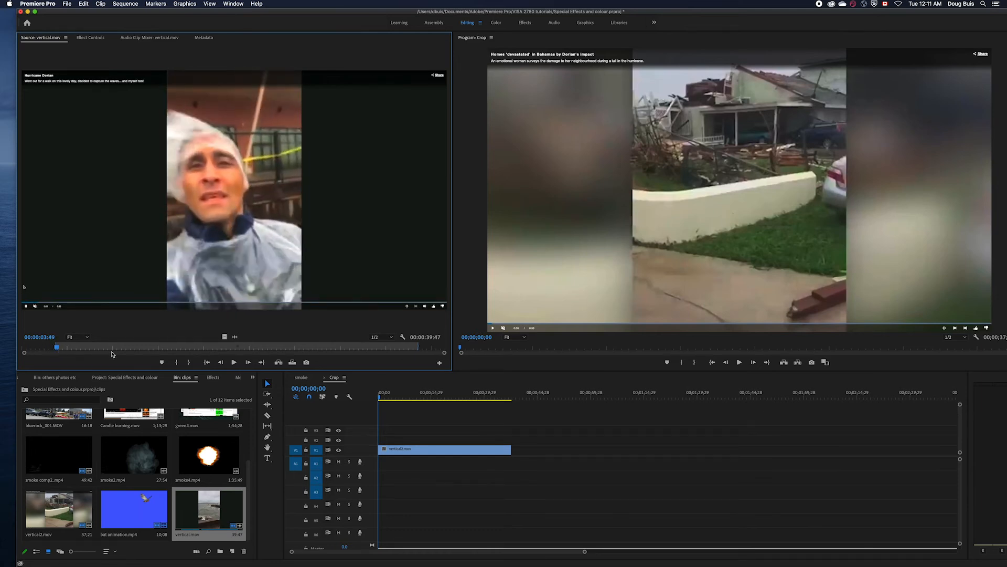
left_click(178, 363)
left_click(407, 349)
left_click(418, 349)
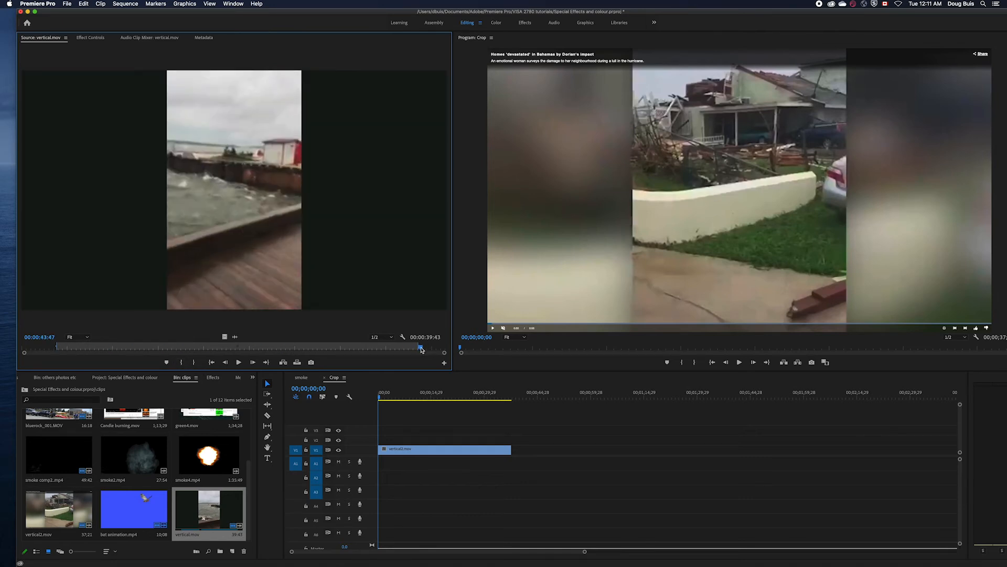
left_click_drag(418, 349, 419, 348)
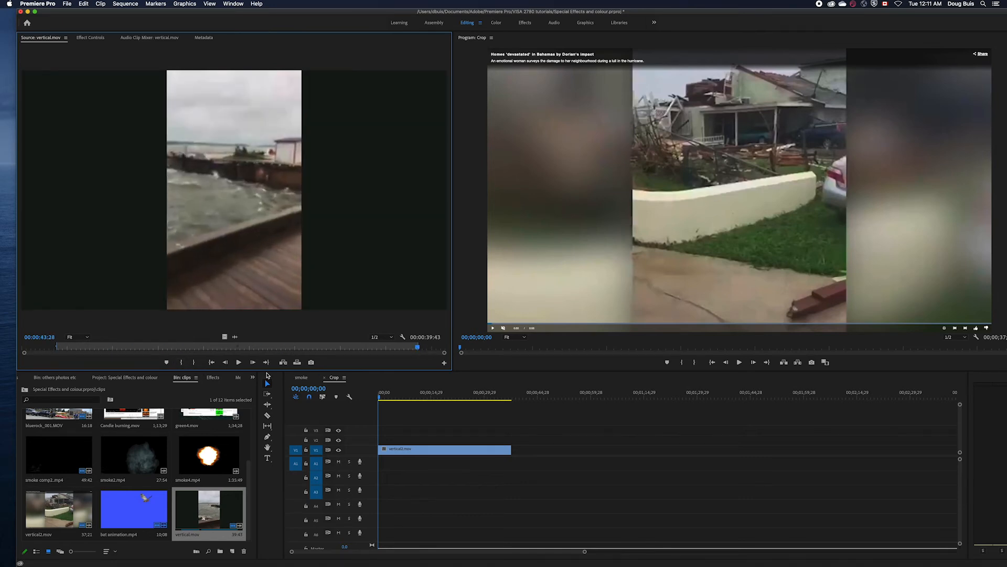
left_click(194, 362)
- Place the trimmed vertical.mov at the start of V1, ahead of vertical2.mov, and delete its audio
left_click_drag(234, 188, 813, 455)
left_click_drag(586, 455, 438, 452)
left_click(561, 464)
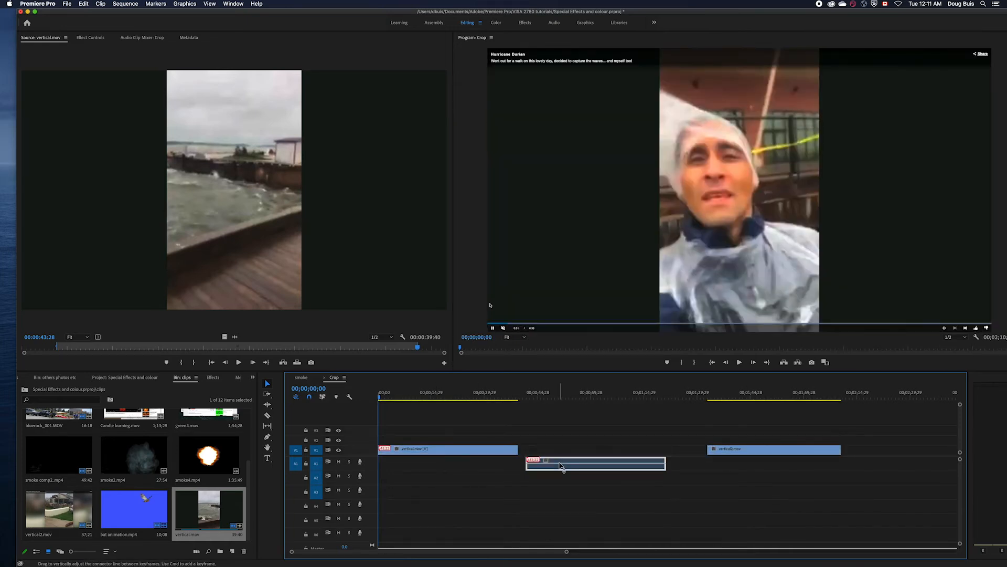
key("Delete")
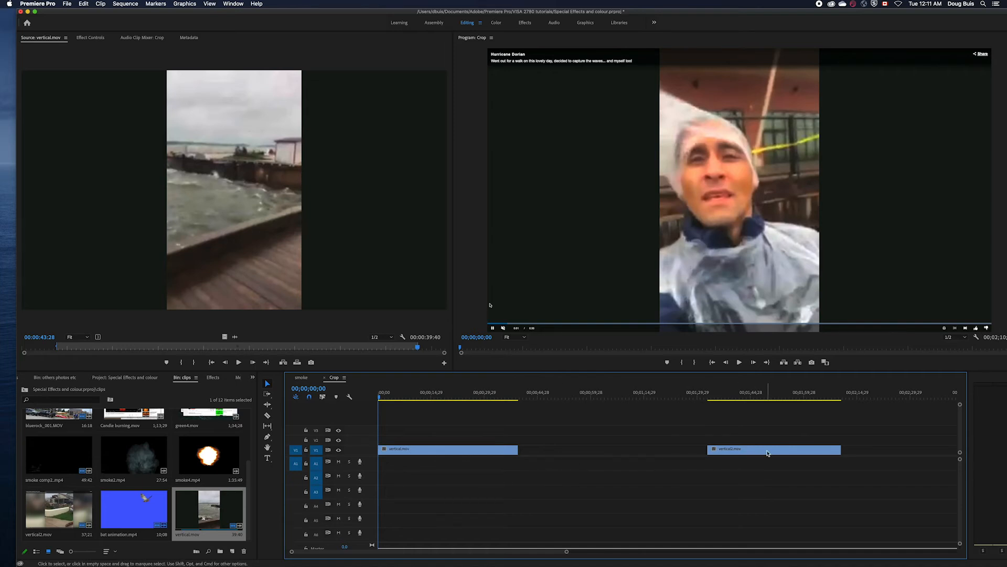
- Move vertical2.mov closer behind vertical.mov on V1 and paste a copy of it at 00;01;28;07, just past its end
left_click_drag(763, 452, 595, 450)
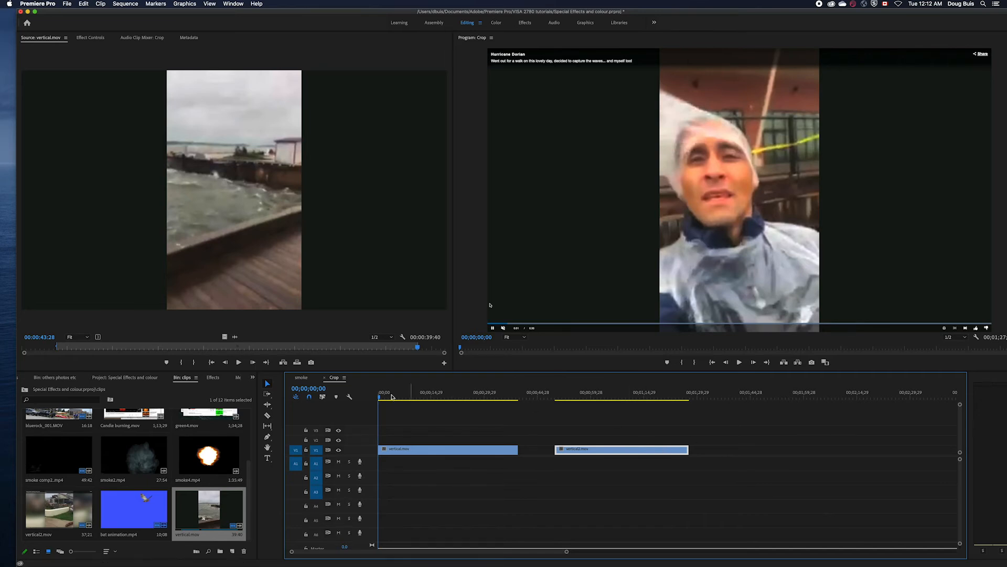
left_click_drag(381, 399, 691, 400)
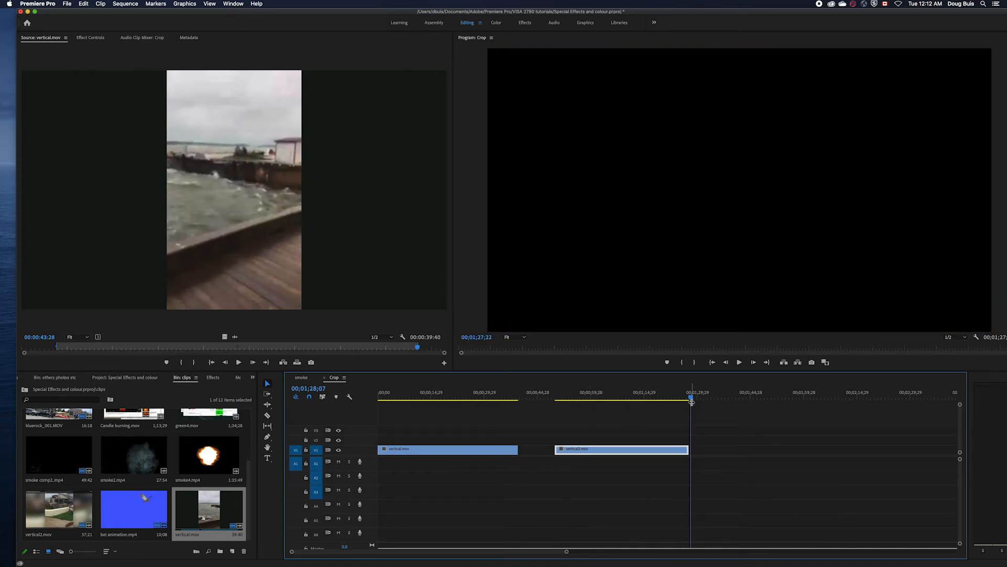
key("super+v")
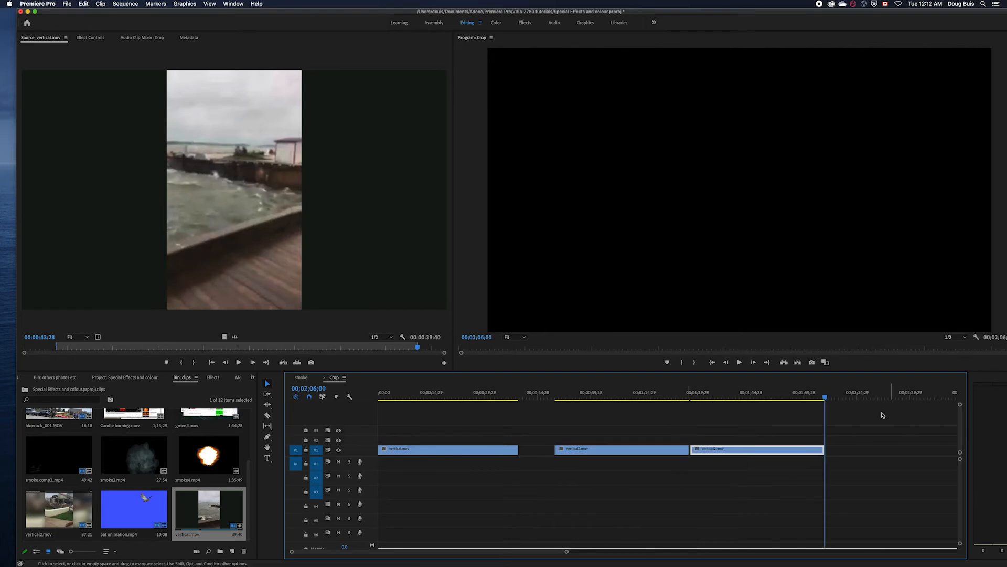
- Go to 00;01;38;27 and reverse the speed of the copied vertical2.mov clip
left_click_drag(826, 400, 729, 449)
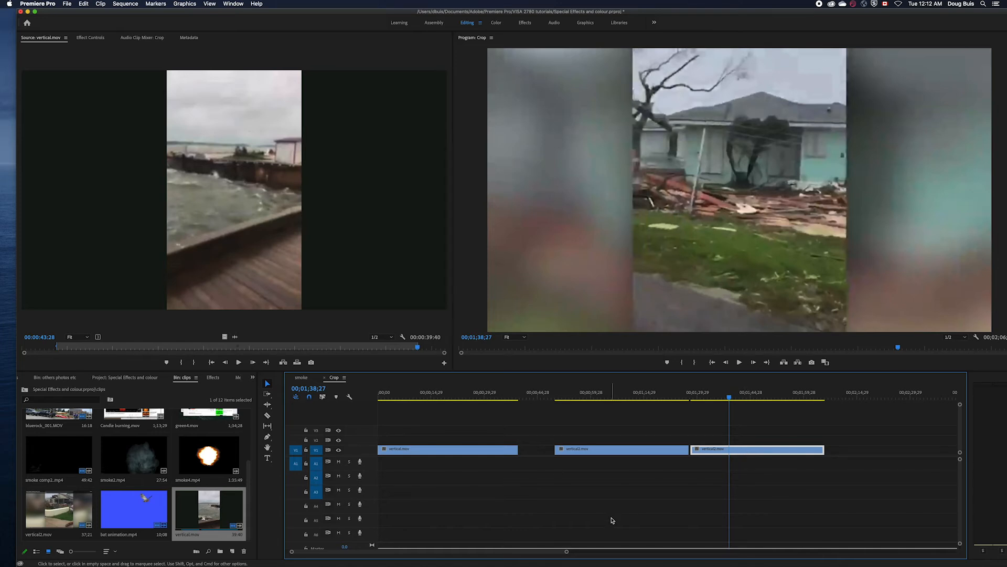
key("super+r")
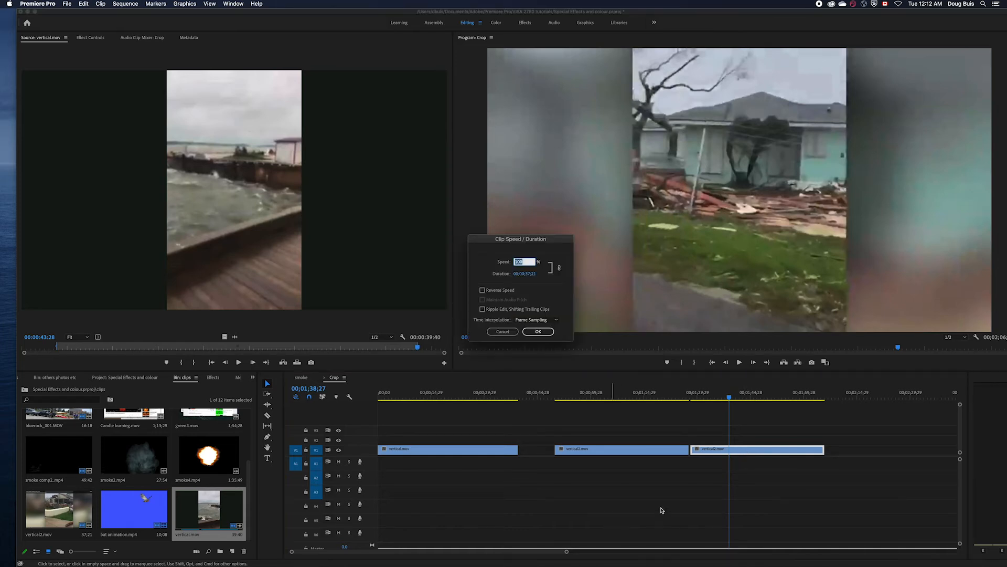
left_click(482, 291)
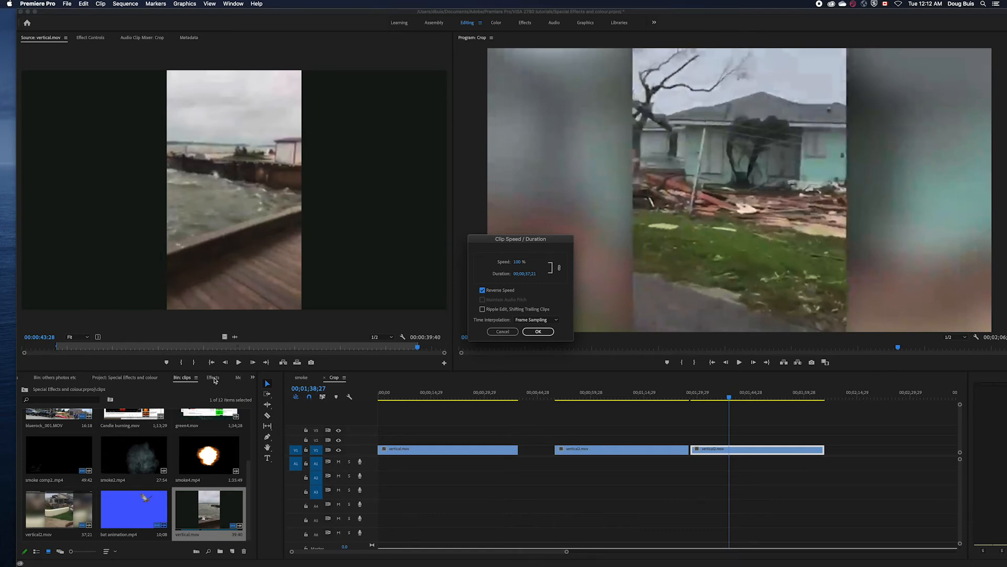
left_click(541, 332)
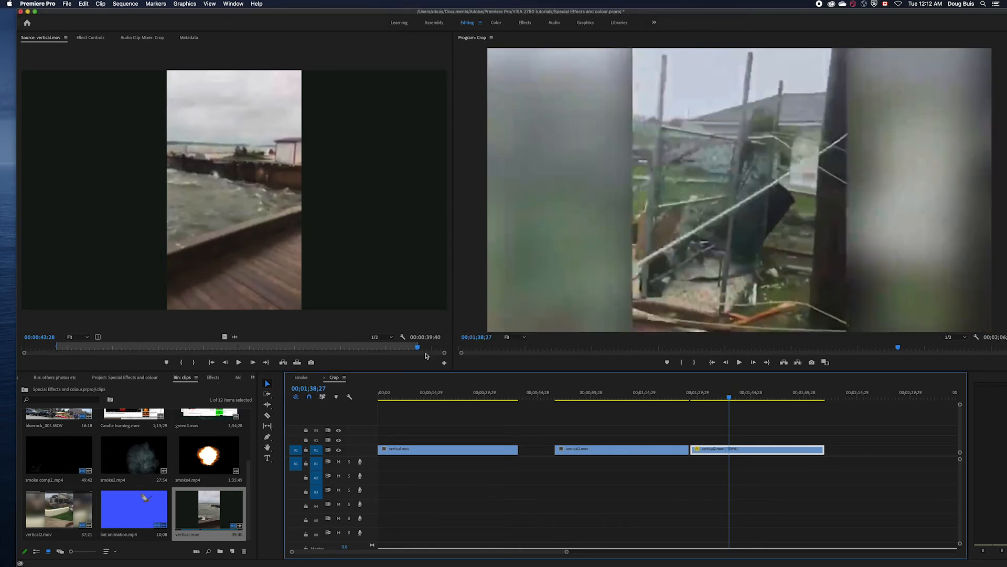
- Apply the Horizontal Flip transform effect to the reversed vertical2.mov copy and scrub it to 00;01;44;23
left_click(212, 379)
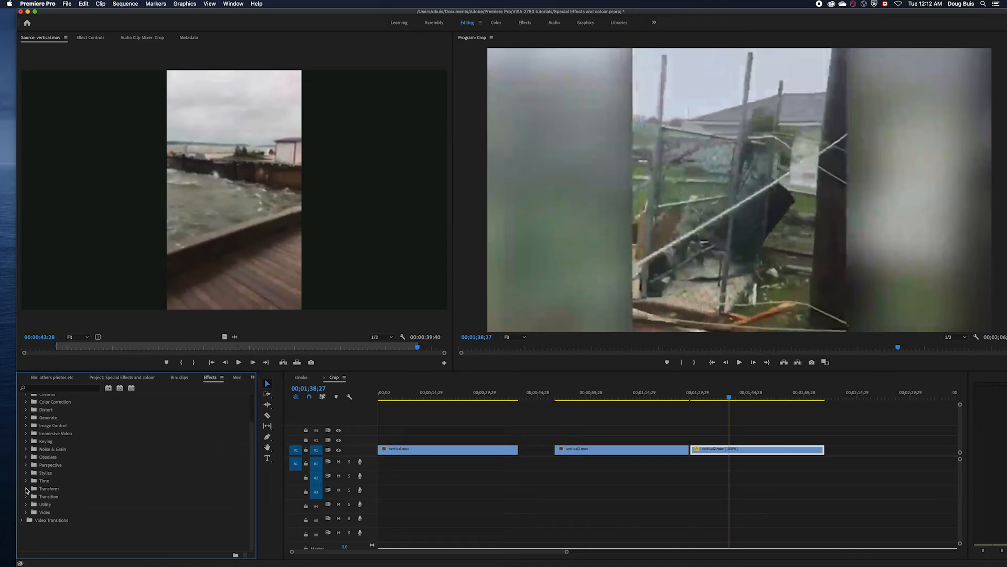
left_click(26, 489)
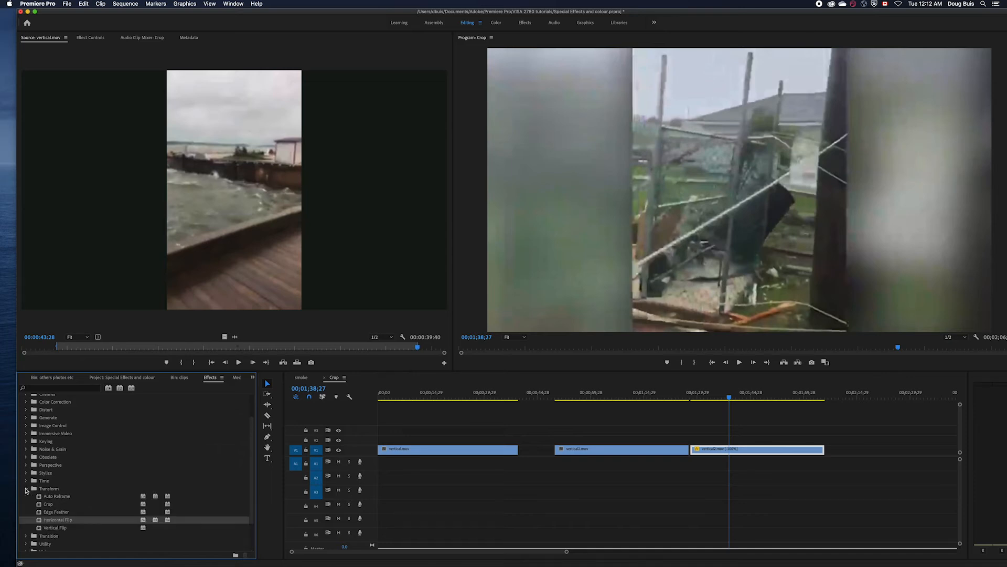
left_click(97, 39)
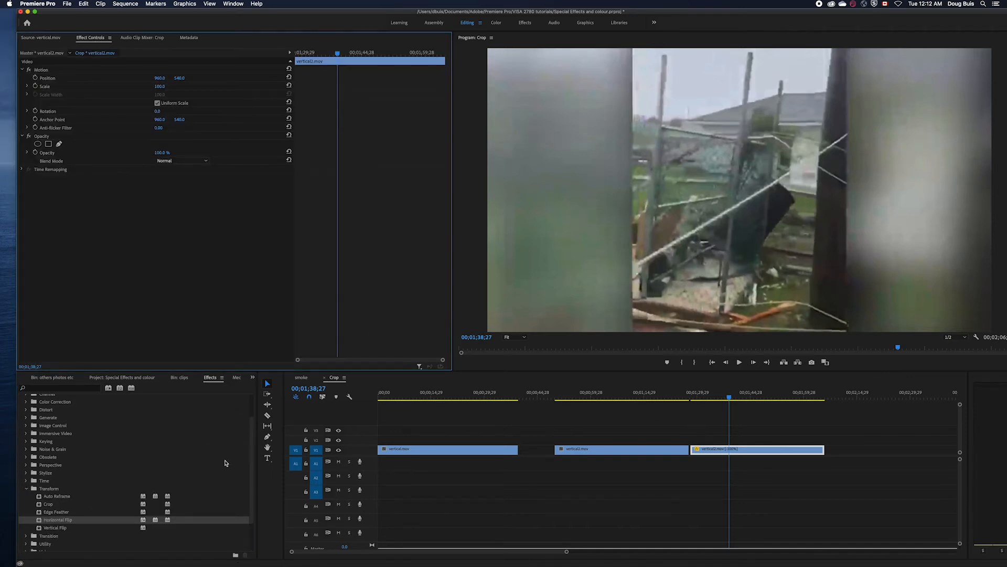
left_click(59, 521)
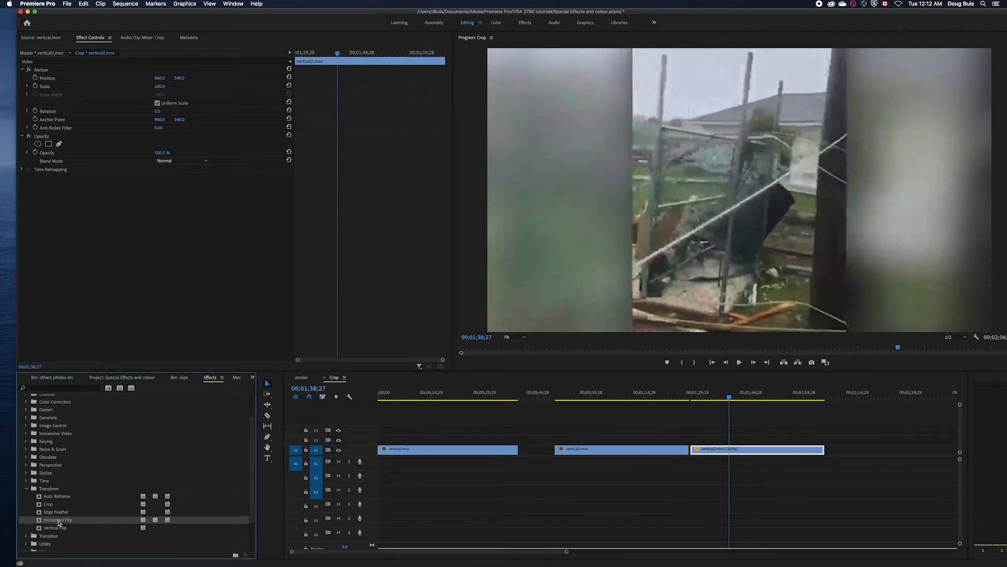
left_click_drag(52, 522, 58, 184)
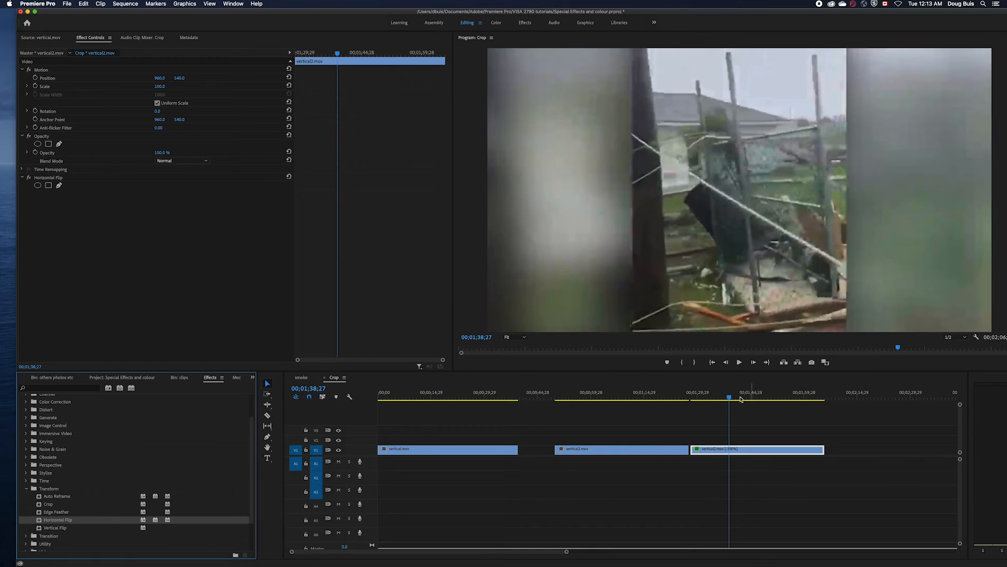
left_click_drag(730, 396, 751, 418)
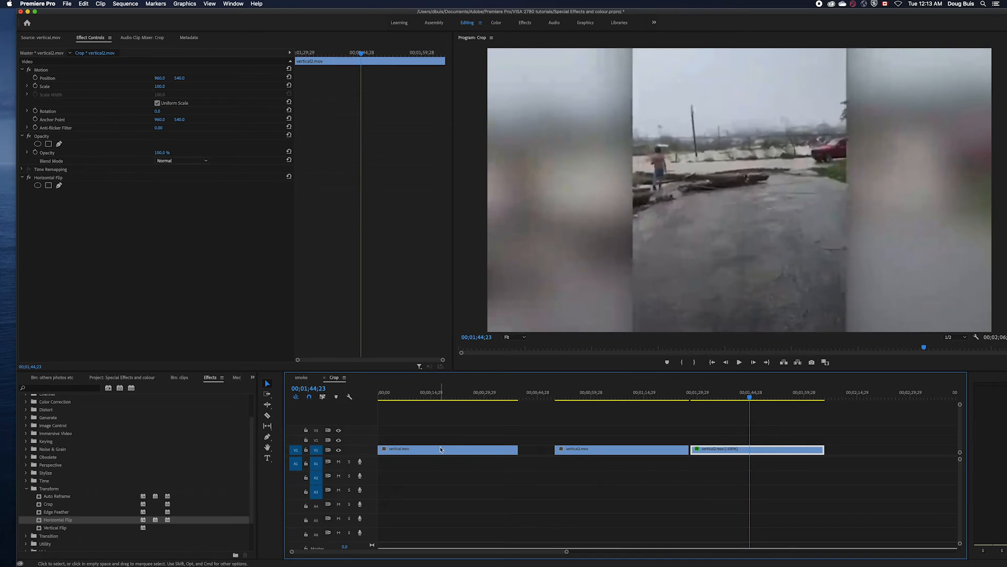
- Stack vertical.mov on V3, vertical2.mov on V2 and the flipped copy on V1 at the sequence start, trimming vertical.mov to the others' end
left_click_drag(440, 450, 439, 430)
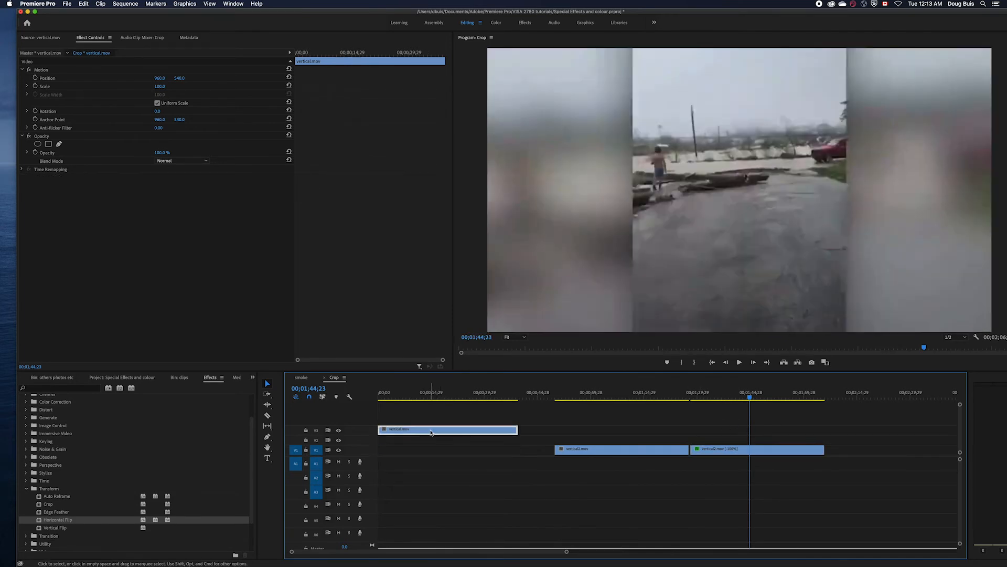
left_click_drag(749, 397, 460, 425)
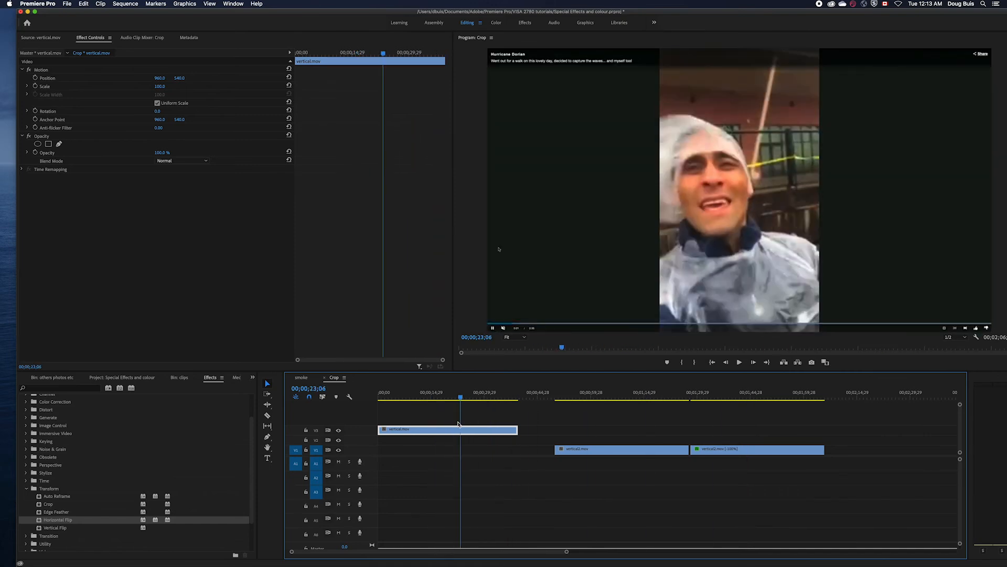
left_click_drag(632, 451, 456, 449)
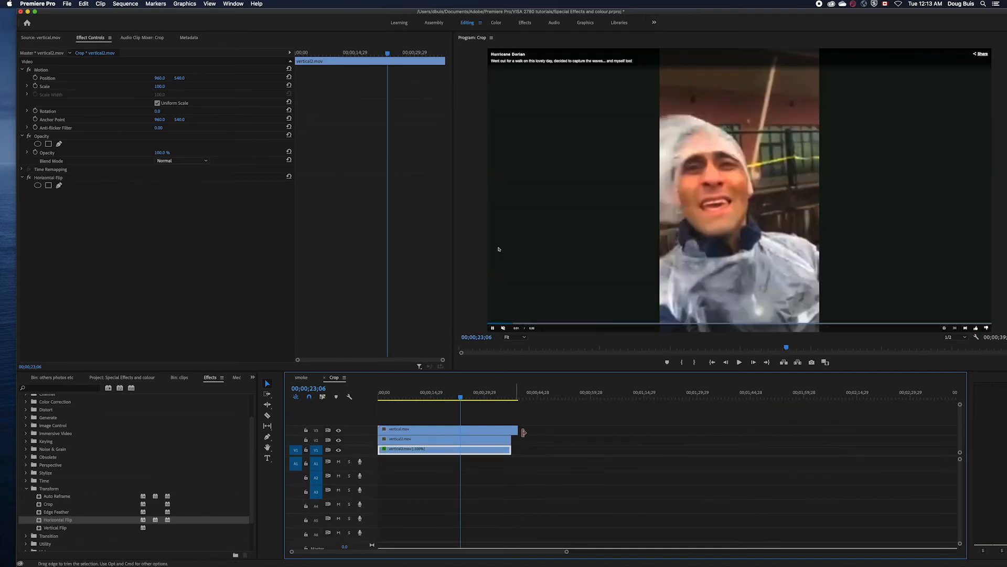
left_click_drag(515, 429, 511, 430)
- Select vertical.mov on V3 and scrub through the stacked clips, stopping at 00;00;17;19
left_click_drag(462, 398, 434, 400)
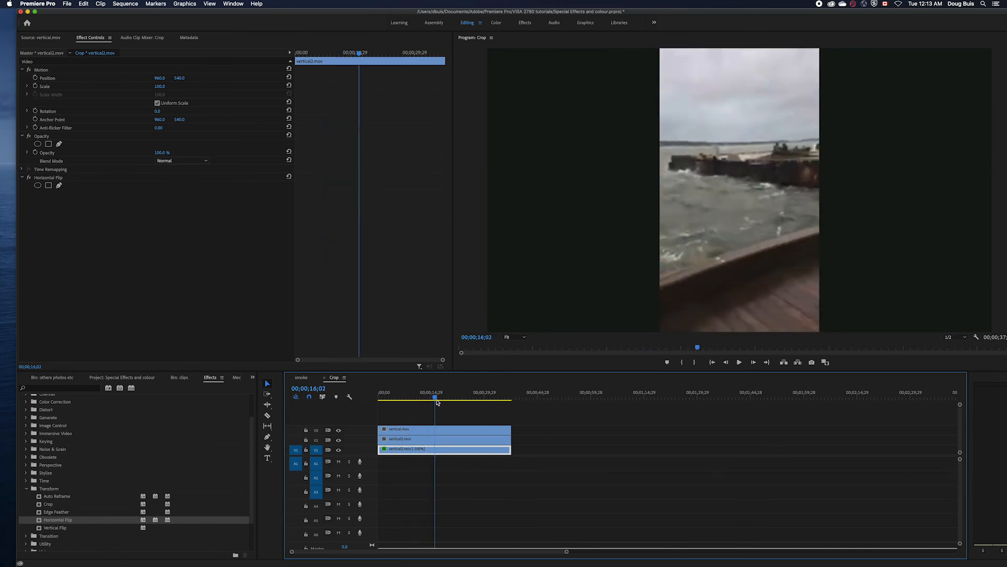
left_click(454, 429)
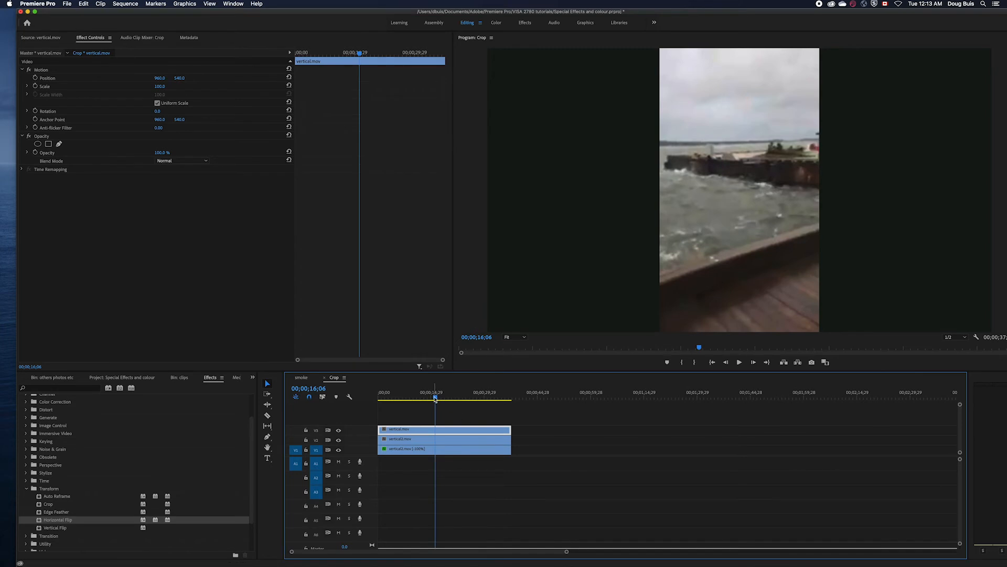
left_click(394, 401)
left_click_drag(396, 404, 441, 401)
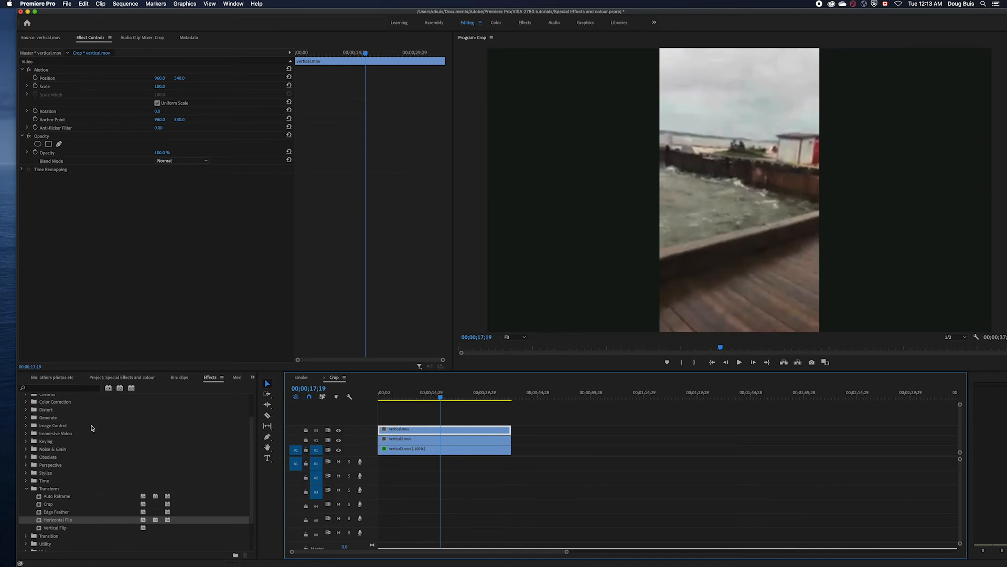
- Apply the Transform Crop effect to vertical.mov on V3 and expand its Left and Right crop properties
left_click(26, 489)
left_click(26, 488)
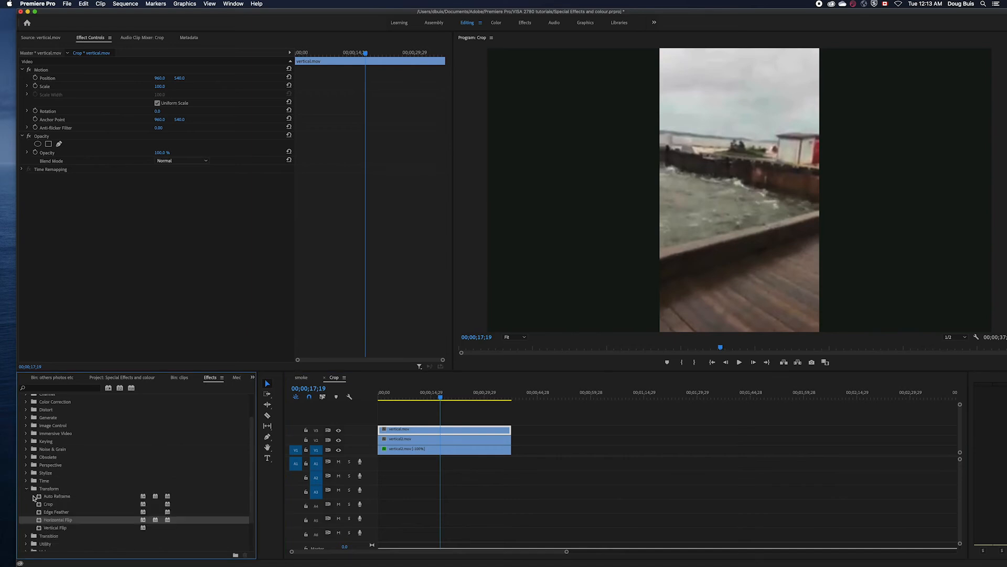
left_click_drag(39, 505, 50, 283)
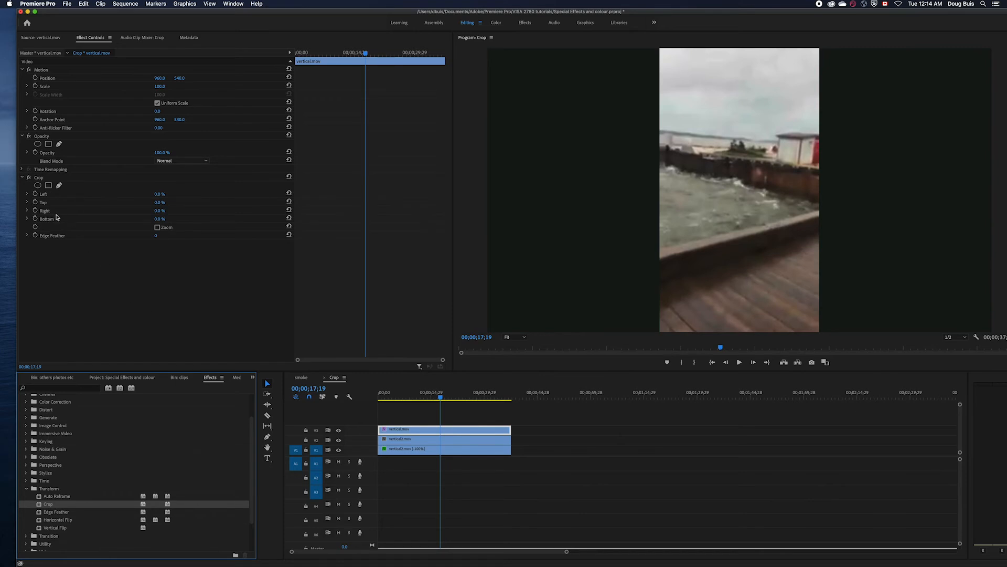
left_click(28, 194)
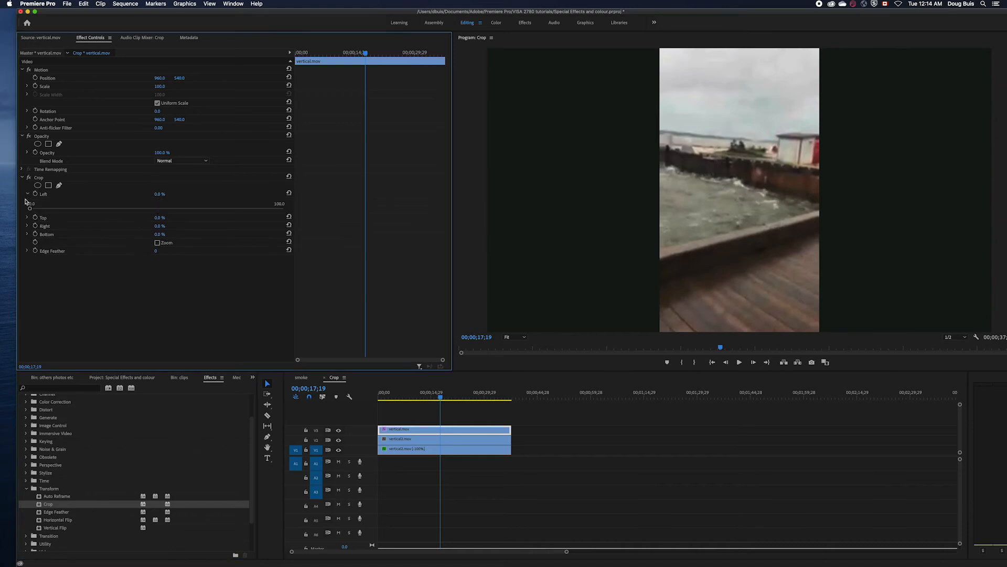
left_click(27, 226)
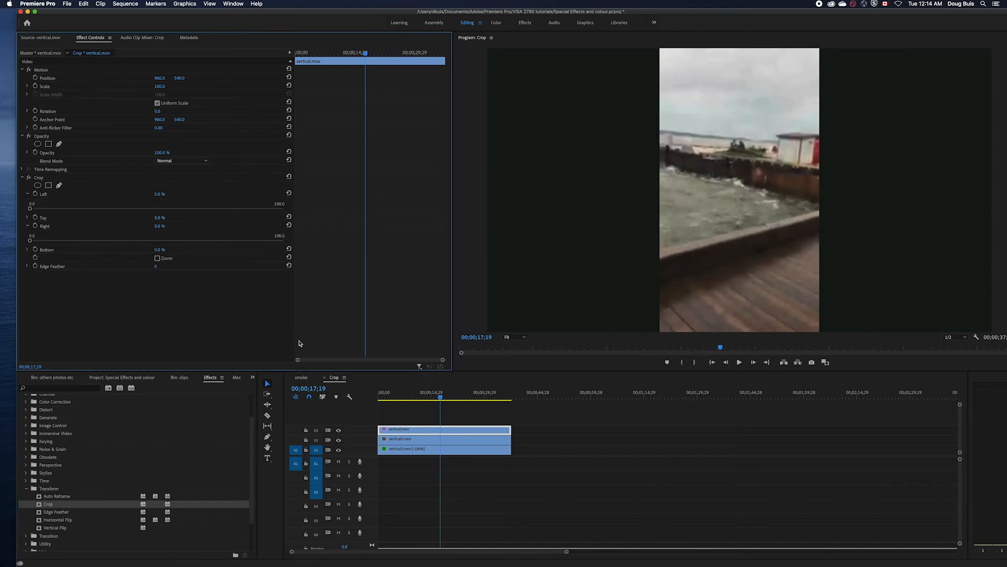
- Go to 00;00;16;12 and crop vertical.mov by about 34% on both the Left and Right sides
mouse_move(441, 400)
left_mouse_down()
mouse_move(380, 401)
mouse_move(436, 401)
left_mouse_up()
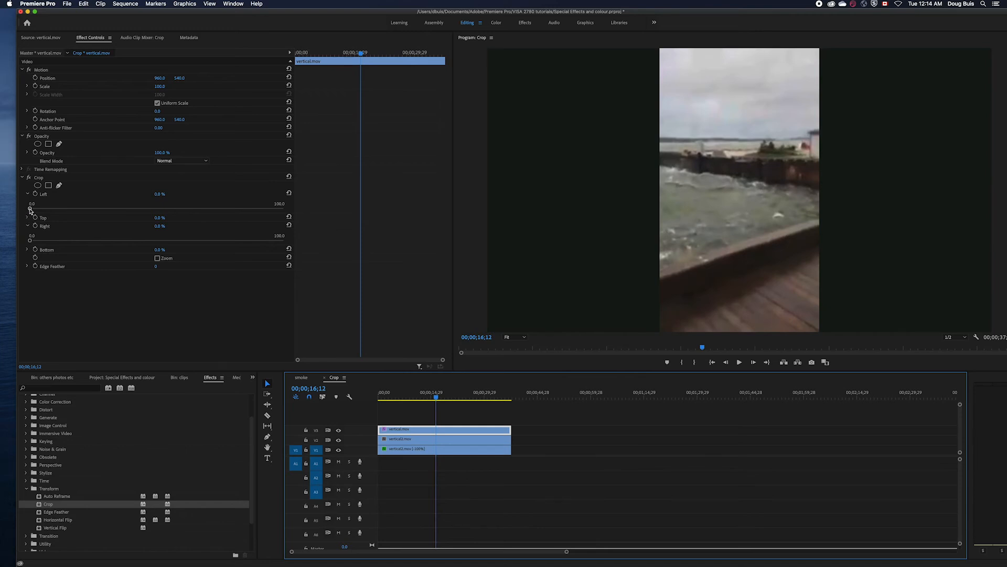
left_click_drag(30, 209, 116, 214)
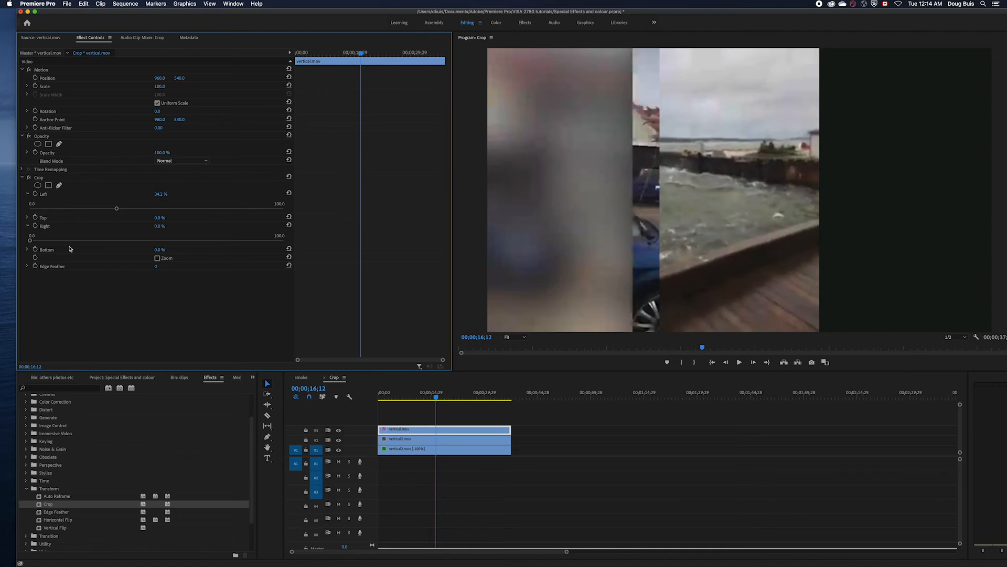
left_click_drag(29, 241, 116, 248)
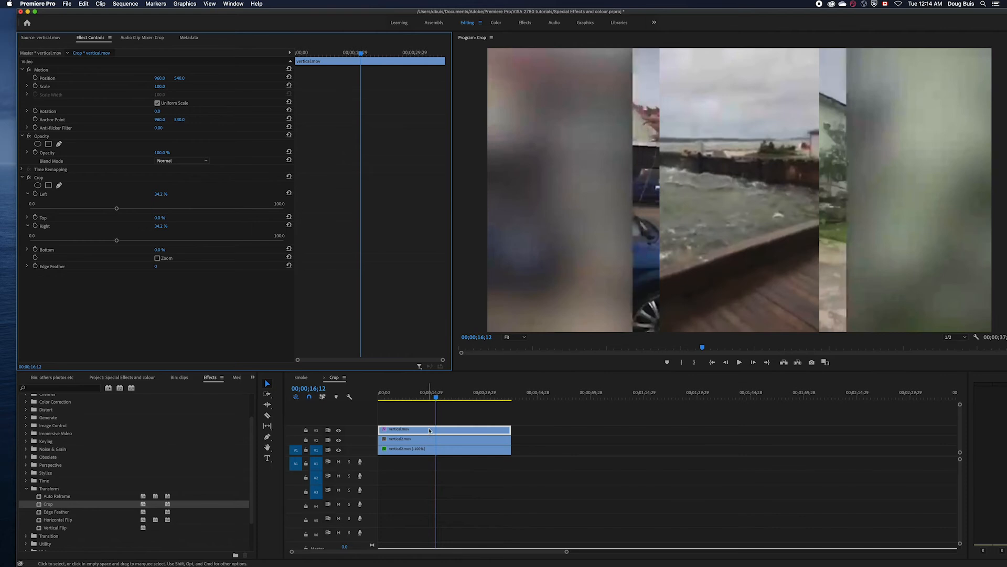
- Hide track V3 and apply the Crop effect to vertical2.mov on V2
left_click(338, 431)
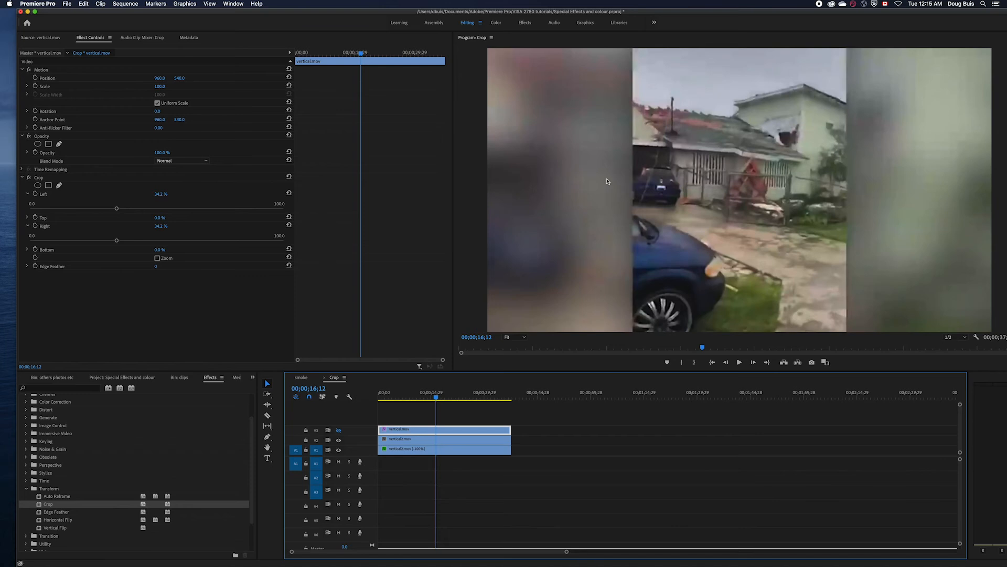
left_click(430, 444)
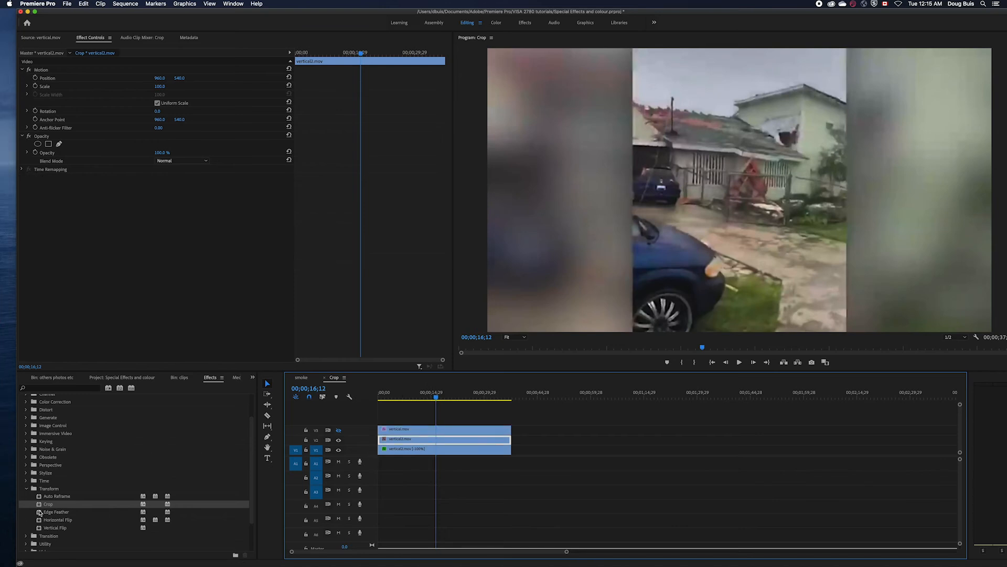
left_click_drag(39, 507, 65, 269)
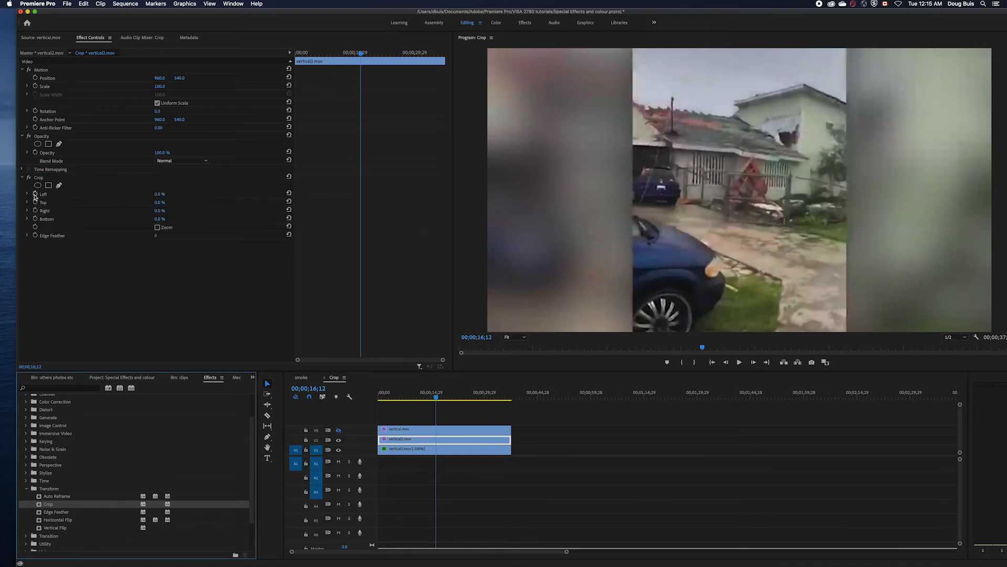
- Set the Left and Right crop of vertical2.mov on V2 to 29% each
left_click_drag(156, 196, 173, 196)
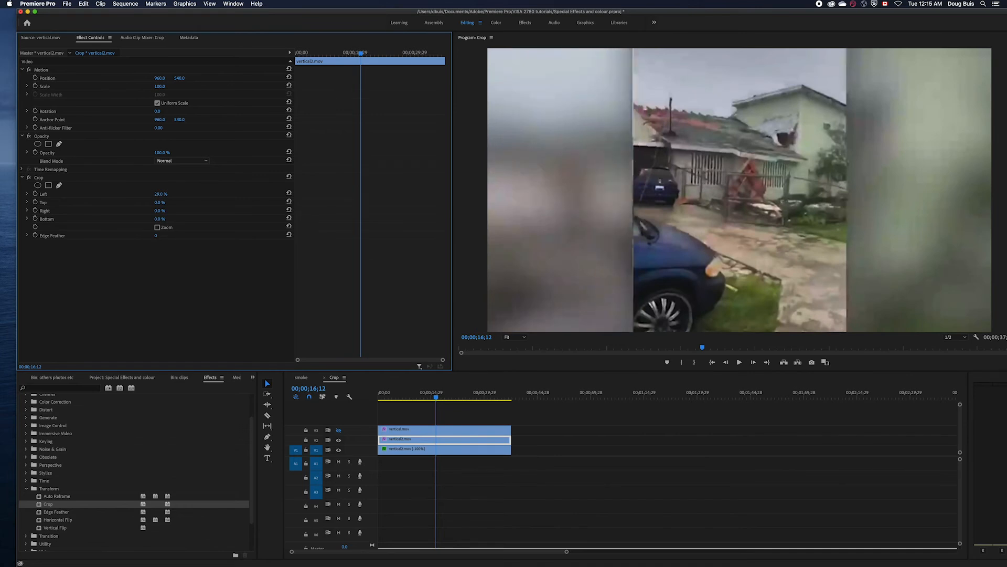
left_click_drag(173, 196, 162, 195)
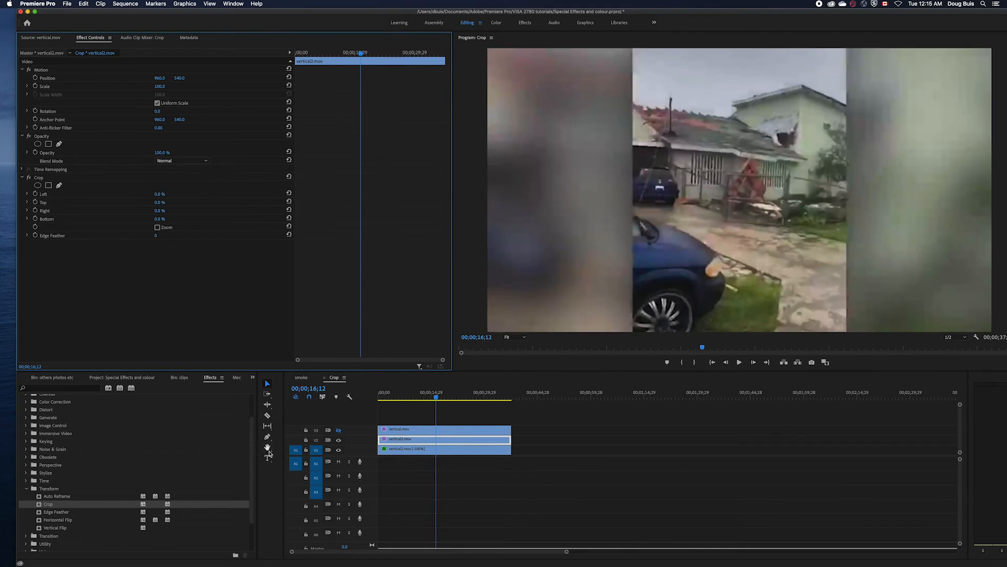
left_click(402, 442)
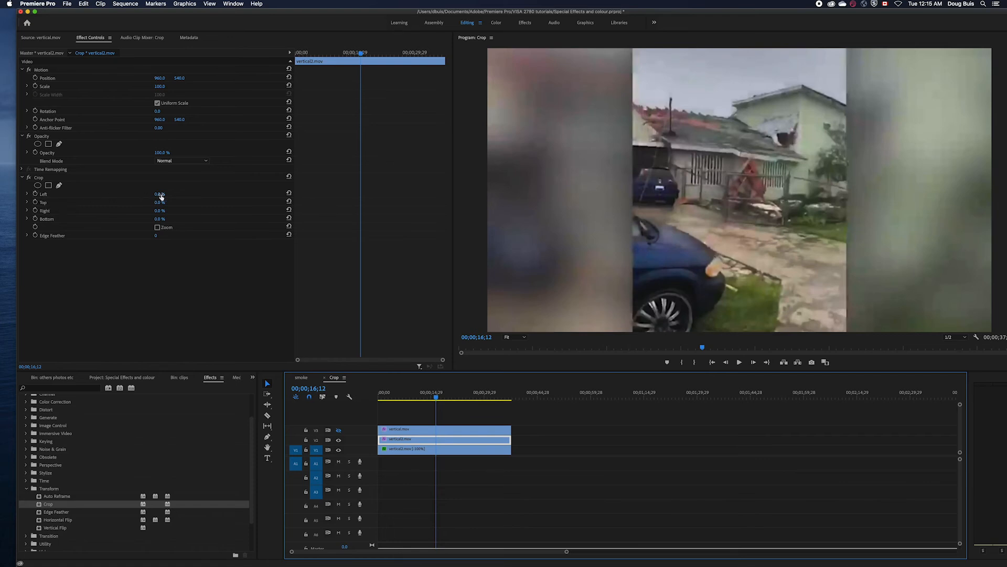
left_click_drag(161, 197, 237, 197)
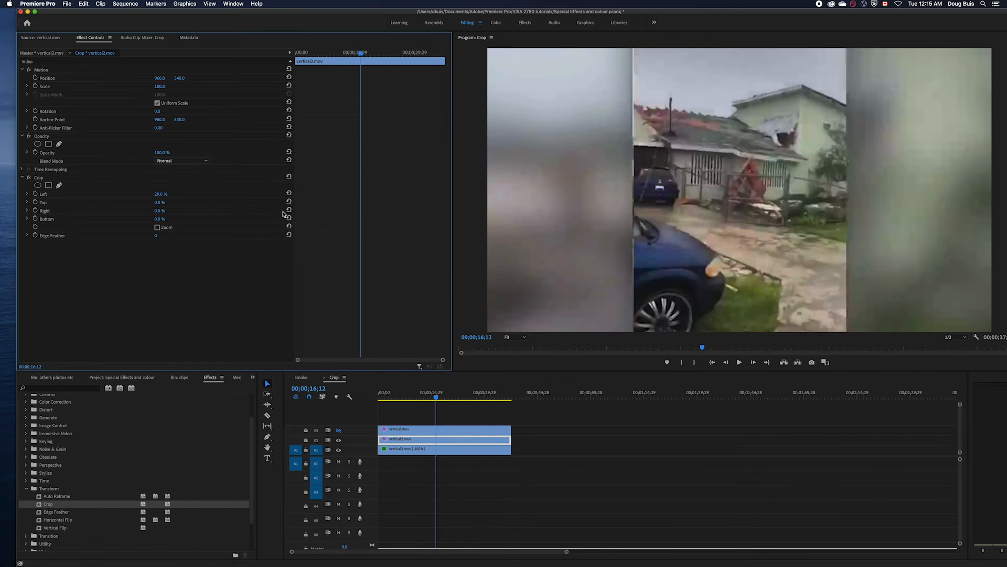
left_click_drag(159, 210, 175, 211)
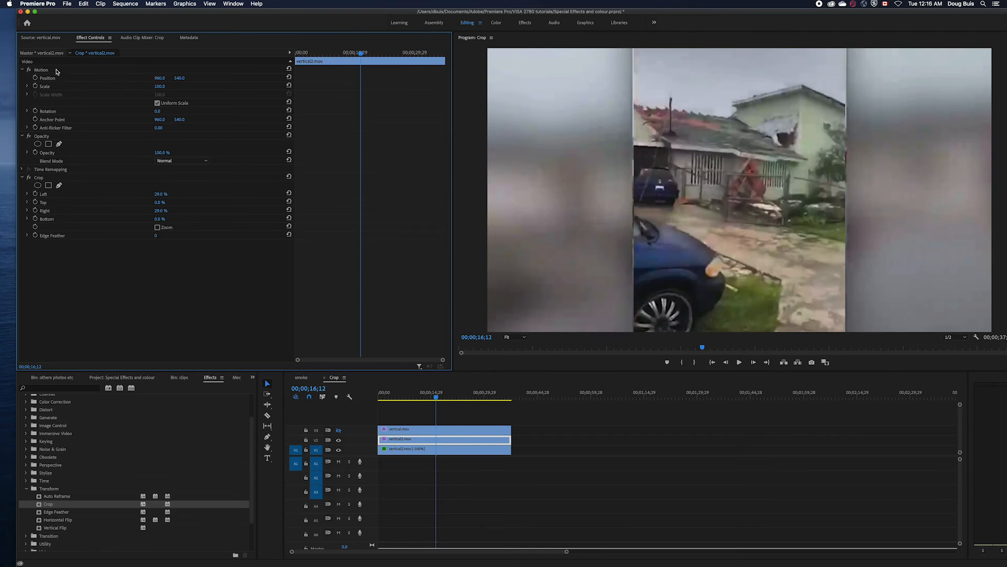
- Shift vertical2.mov on V2 to the frame's left side with a horizontal Position of 403
left_click(160, 78)
type("789")
key("Return")
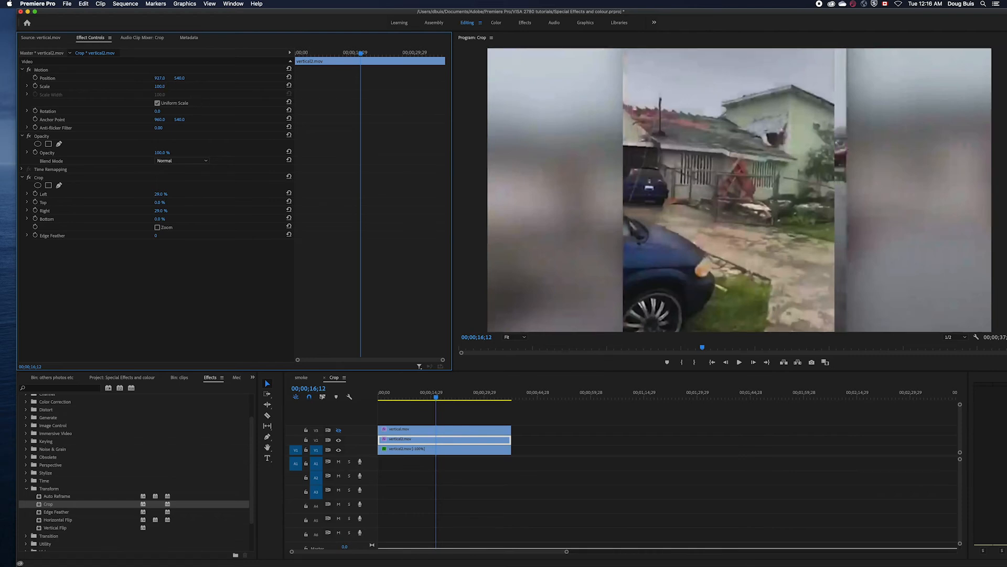
left_click_drag(159, 78, 58, 78)
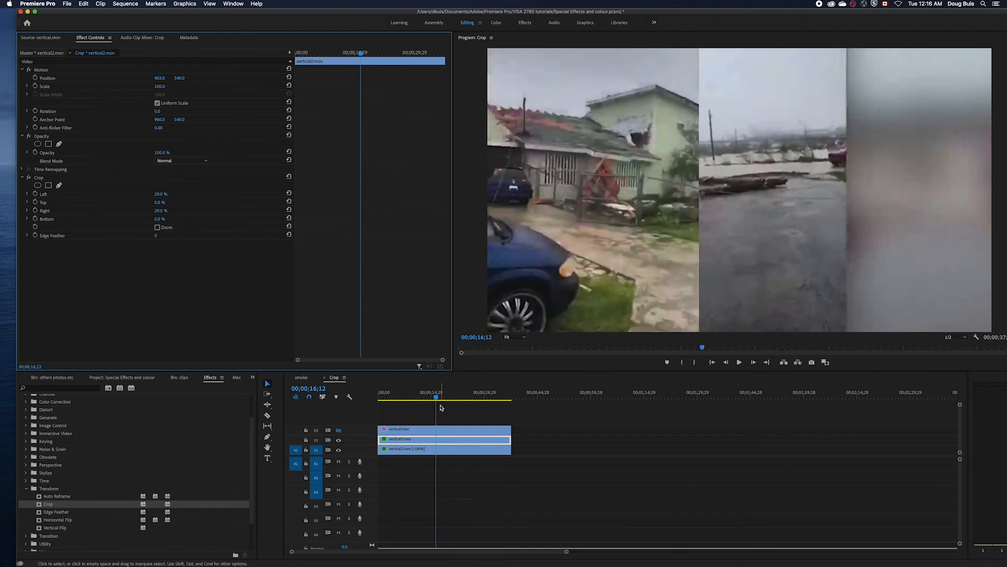
- Set the horizontal Position of the reversed copy on V1 to 1511 and make track V3 visible again
left_click(448, 449)
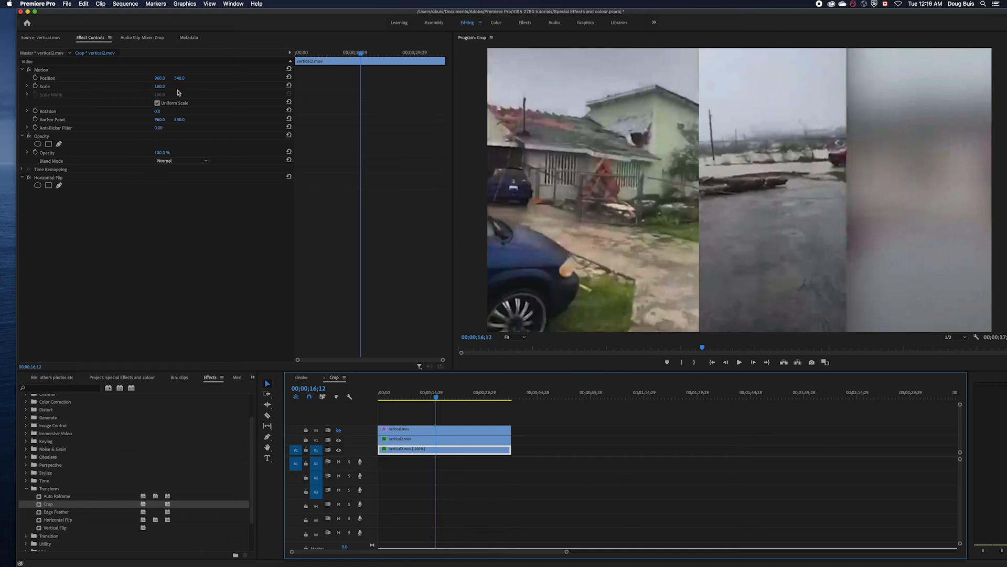
left_click_drag(160, 78, 449, 78)
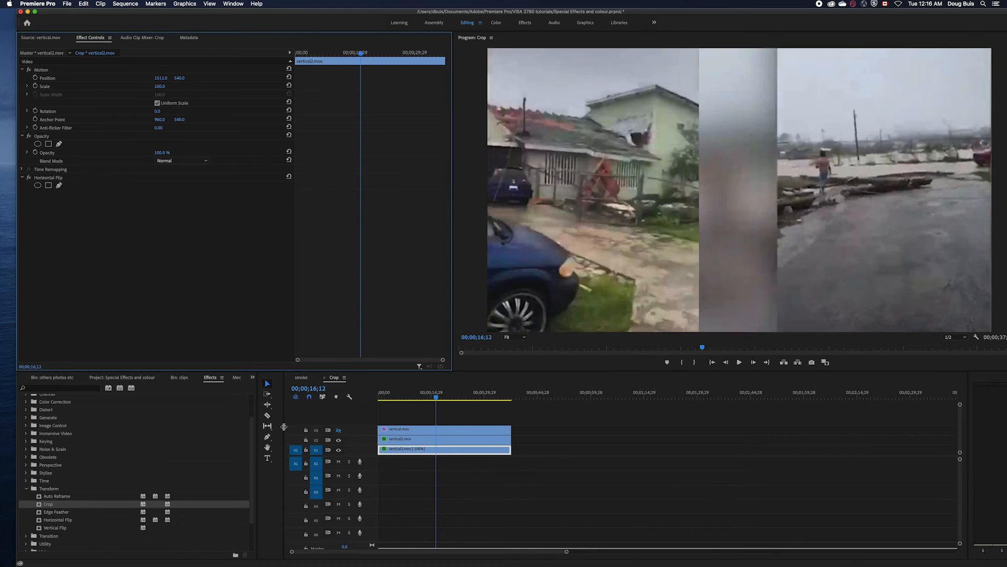
left_click(422, 432)
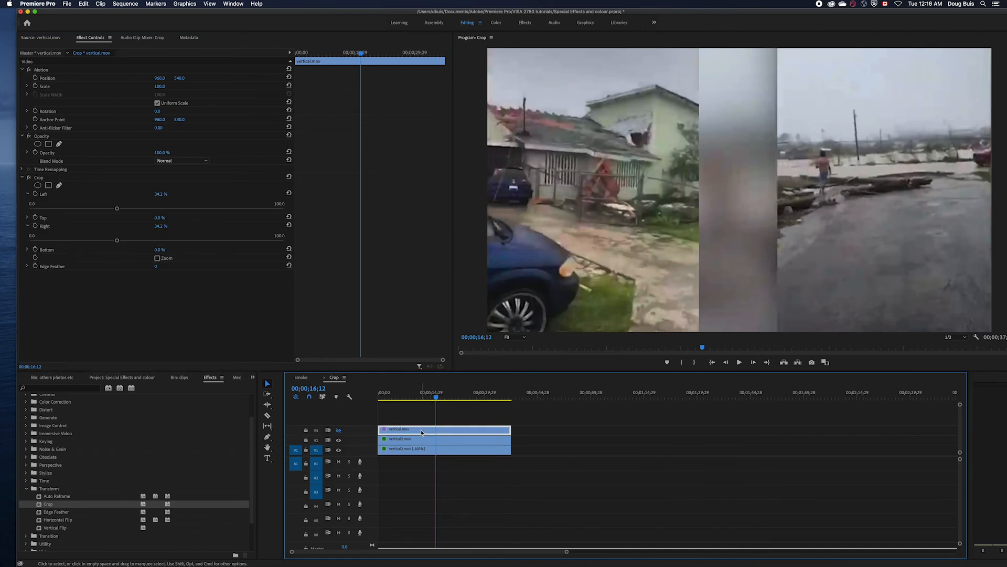
left_click(338, 431)
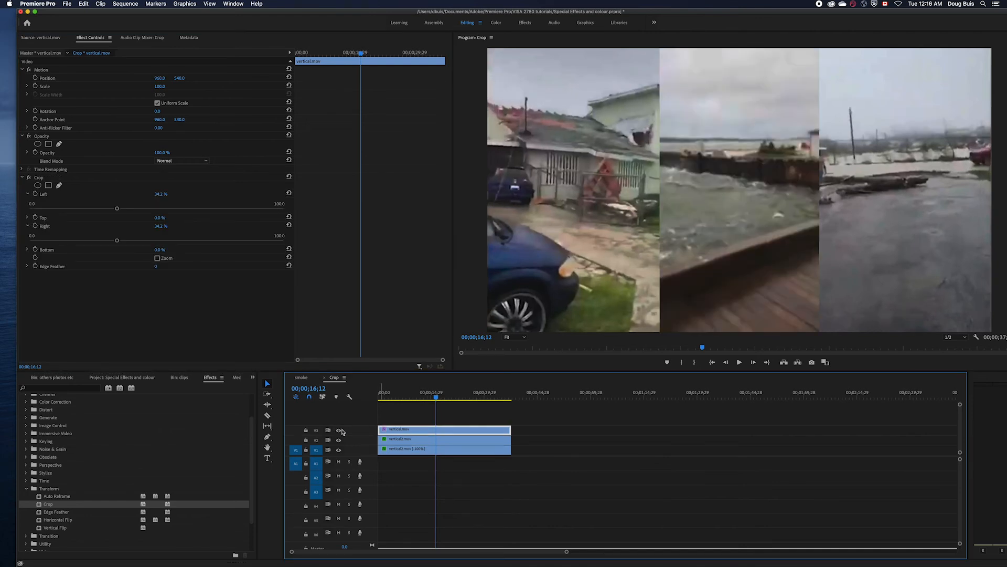
- Play the three-panel composite from the start, then return to 00;00;00;00 with vertical.mov selected
left_click_drag(436, 397, 368, 402)
key("space")
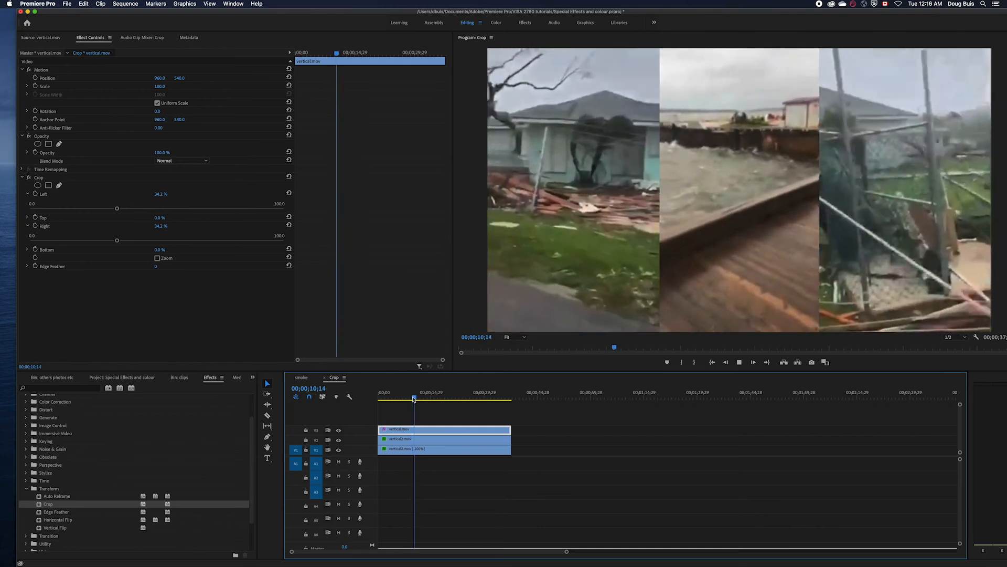
left_click_drag(404, 399, 378, 406)
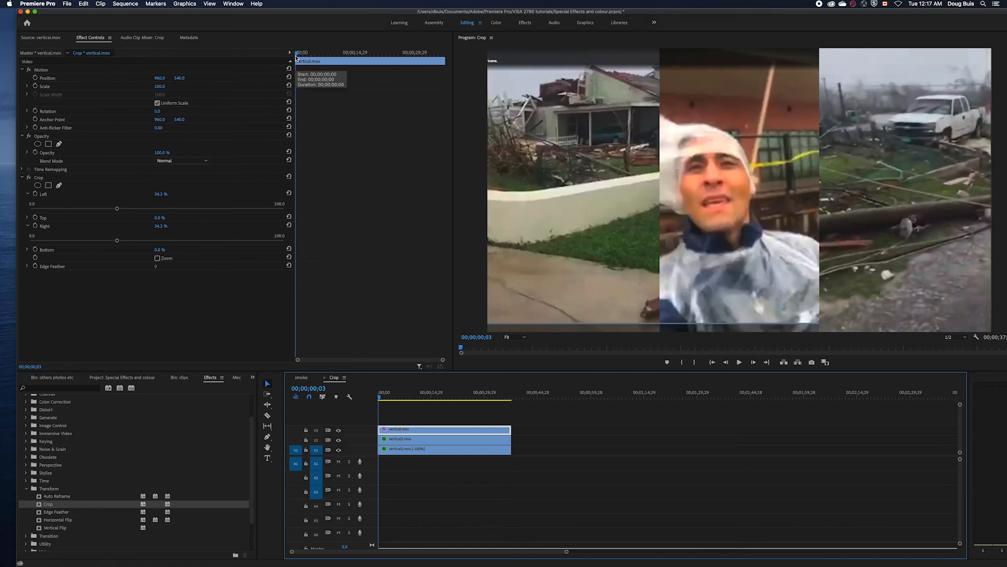
left_click_drag(298, 55, 297, 57)
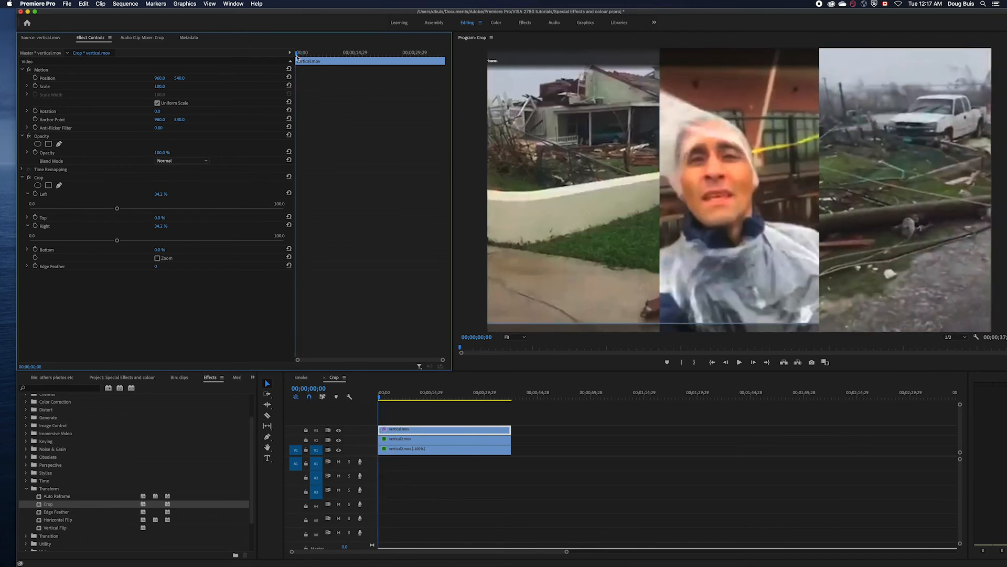
- Animate vertical.mov's Left crop with keyframes, from 0% at 00;00;00;14 to about 34% at 00;00;11;11
left_click_drag(297, 57, 343, 62)
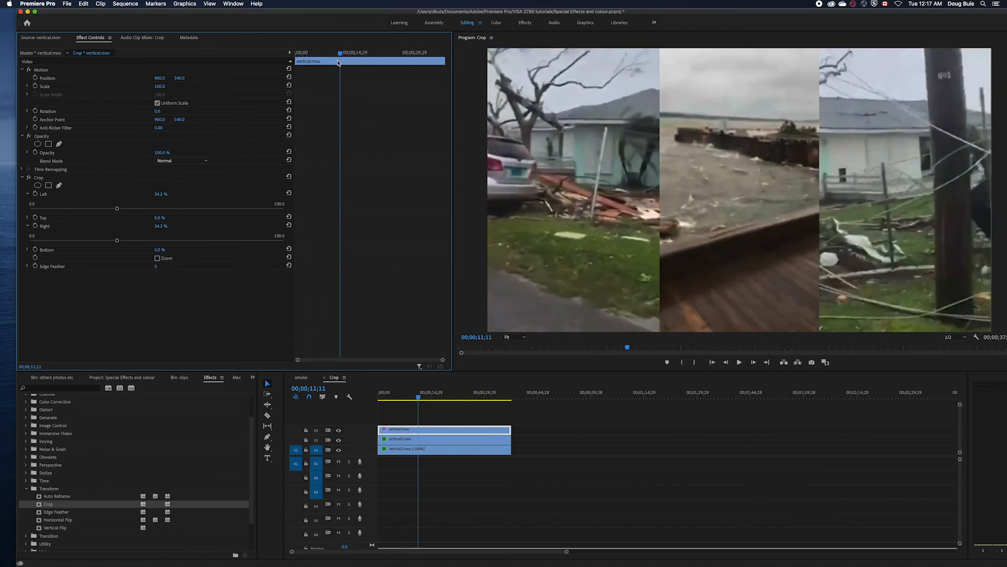
left_click(36, 194)
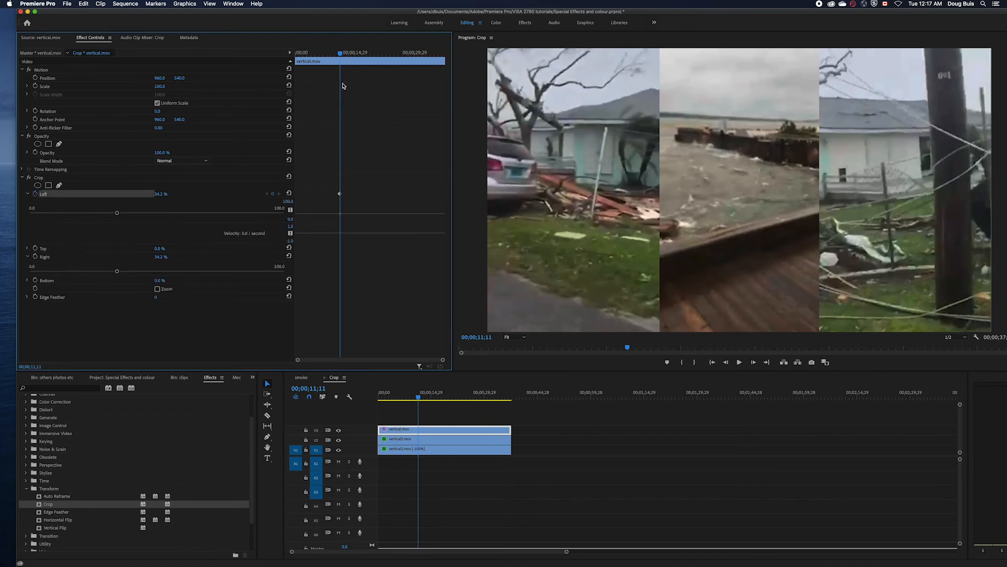
left_click_drag(341, 57, 298, 66)
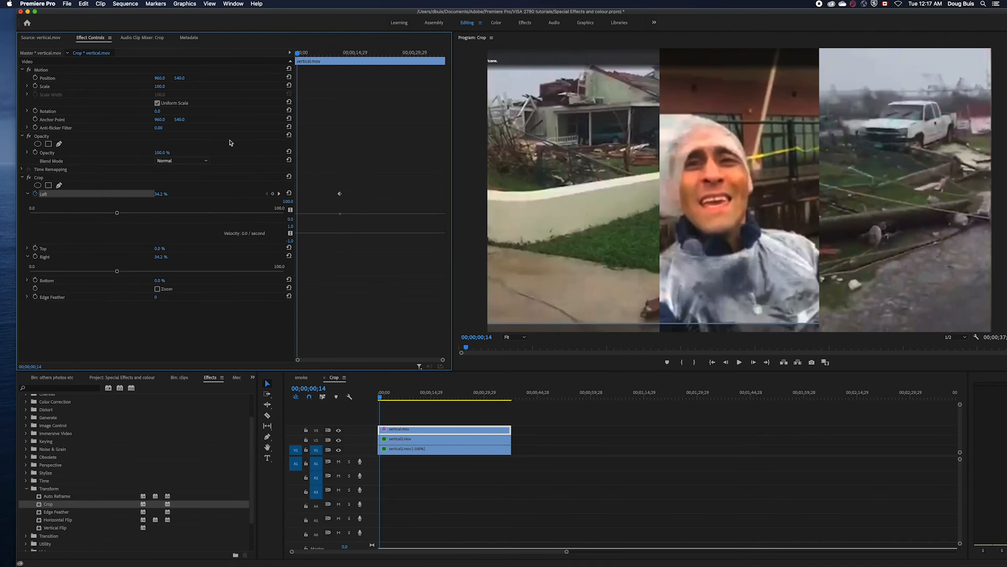
left_click_drag(117, 213, 32, 223)
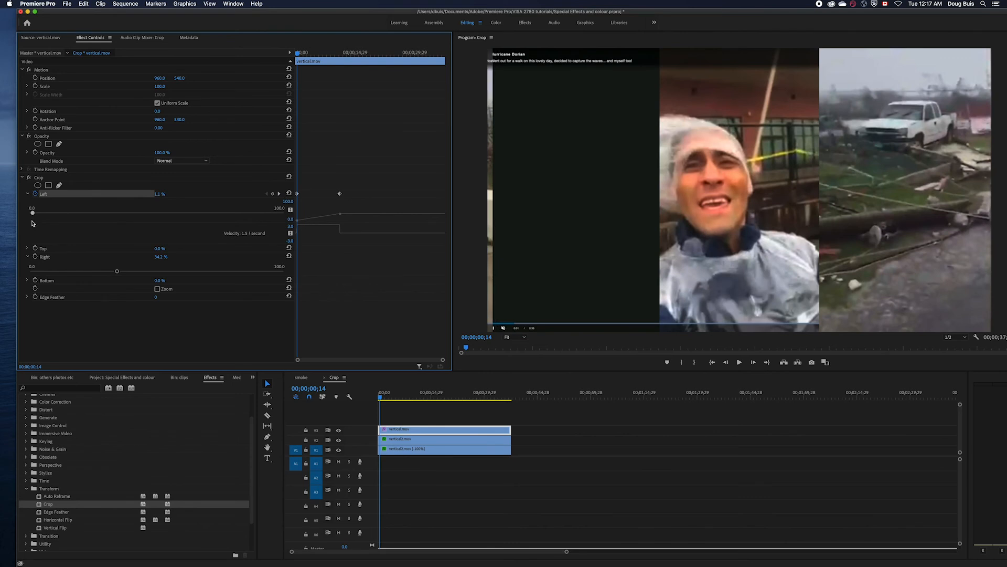
left_click_drag(32, 223, 29, 223)
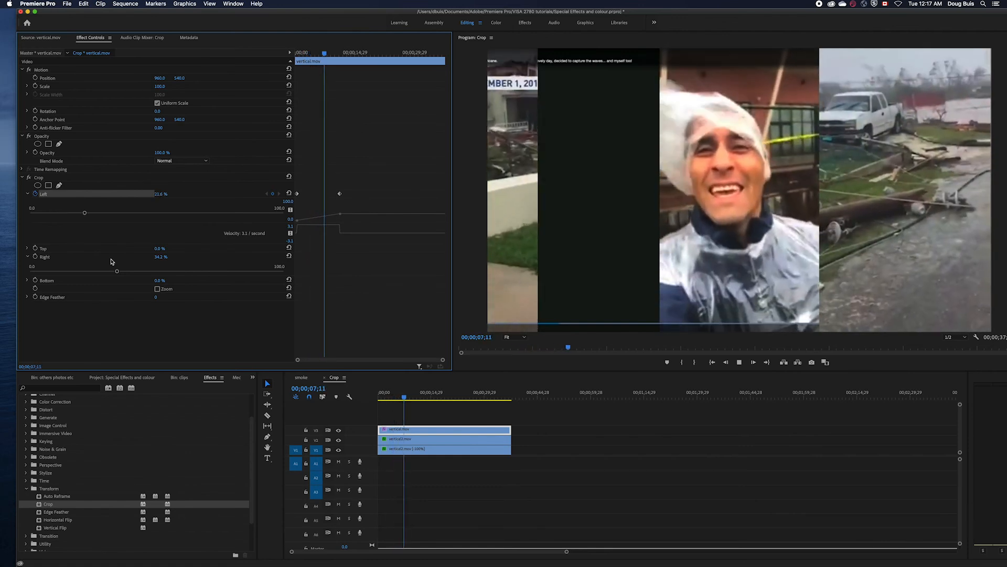
- Stop playback, go to 00;00;04;13 and move the second Left crop keyframe earlier to just after that time
key("space")
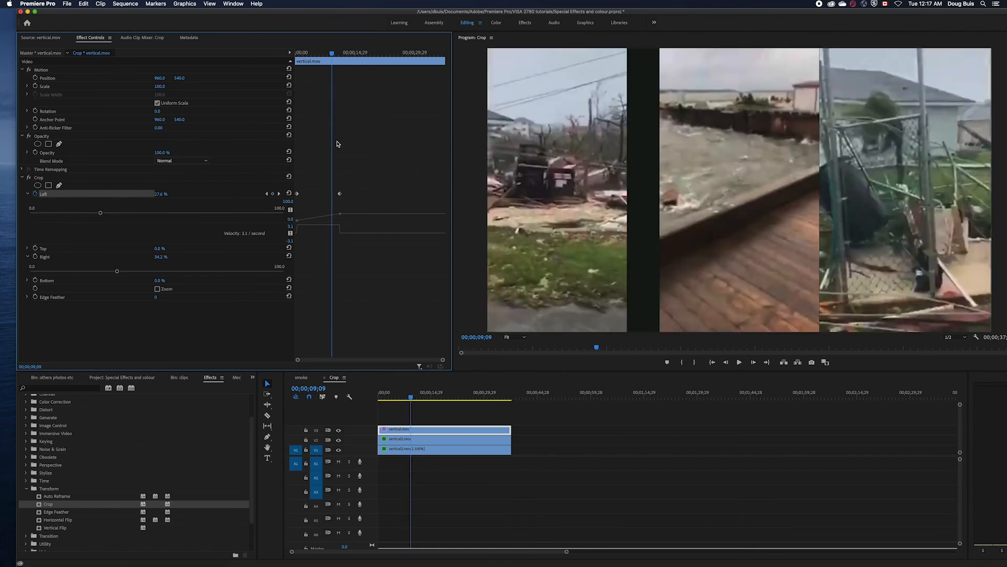
left_click_drag(333, 55, 313, 54)
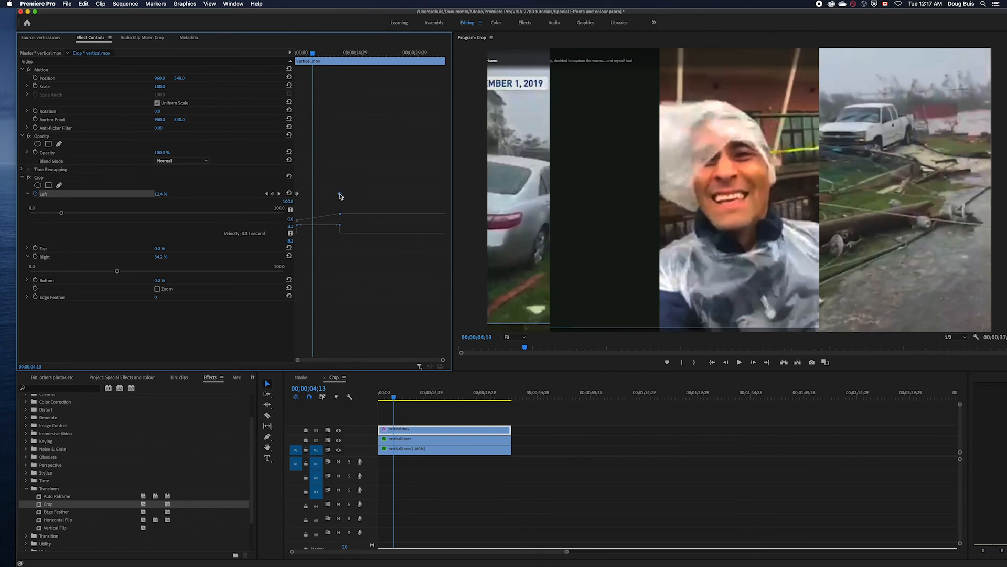
left_click_drag(341, 195, 317, 198)
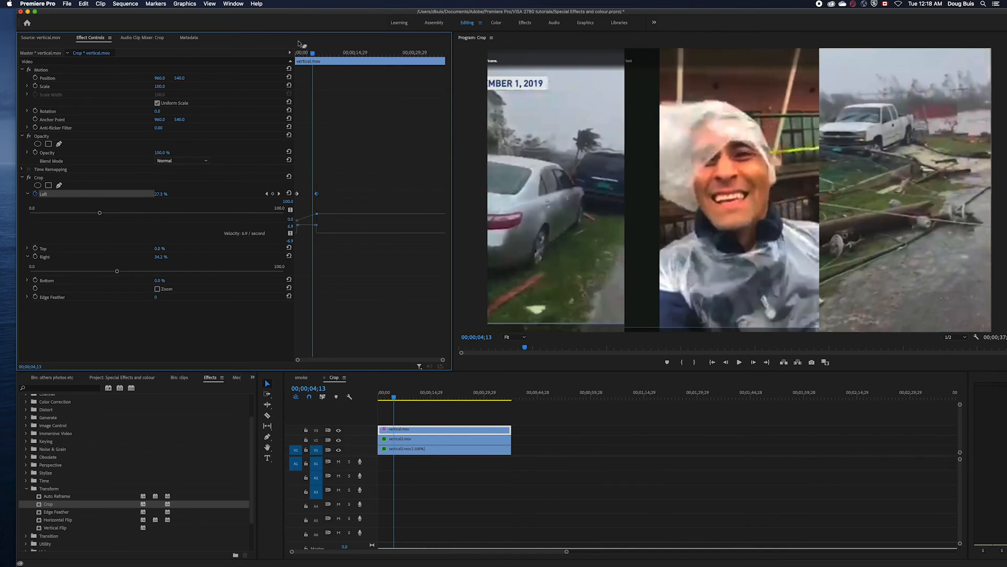
- Play the shortened crop animation from the sequence start, stopping at 00;00;10;26
left_click_drag(312, 53, 292, 55)
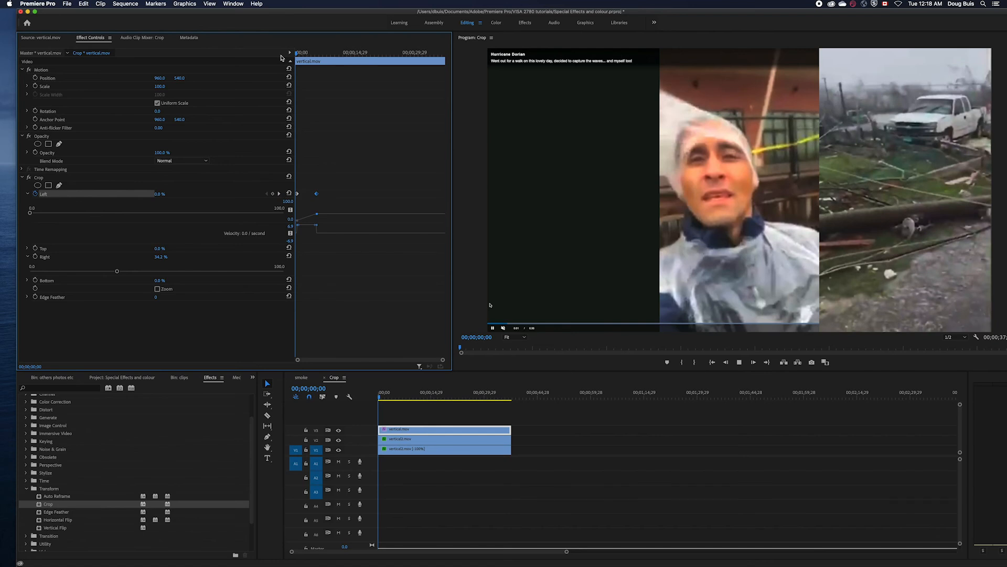
key("space")
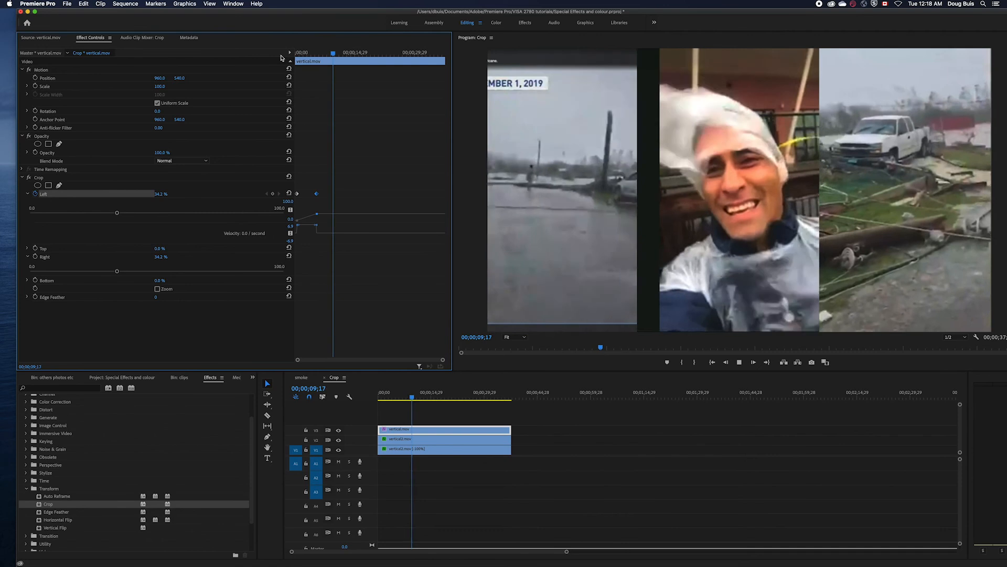
key("space")
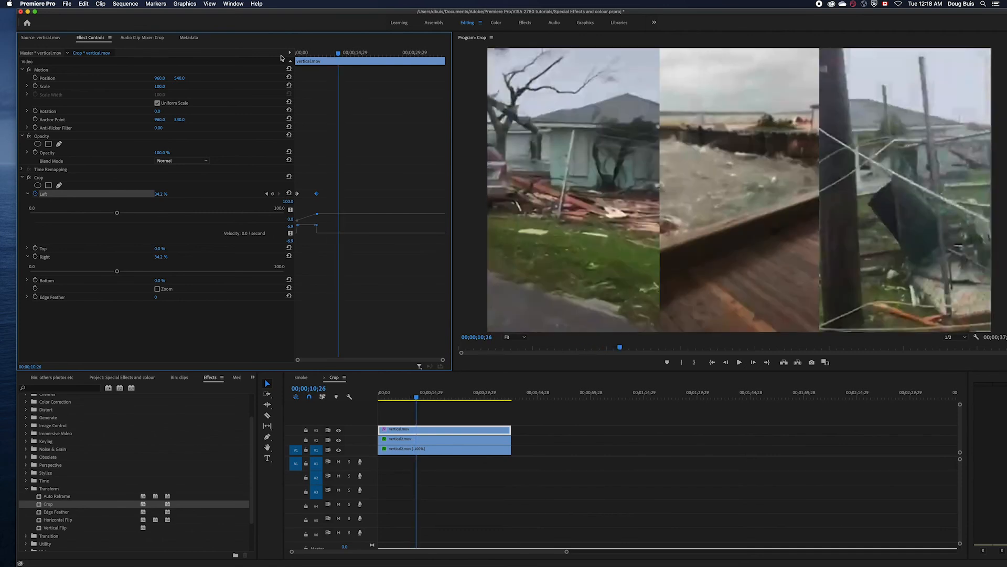
- Animate vertical.mov's Right crop with keyframes, from 0% at 00;00;11;29 to about 34% at 00;00;17;18, and scrub through to 00;00;36;18
left_click_drag(339, 54, 367, 59)
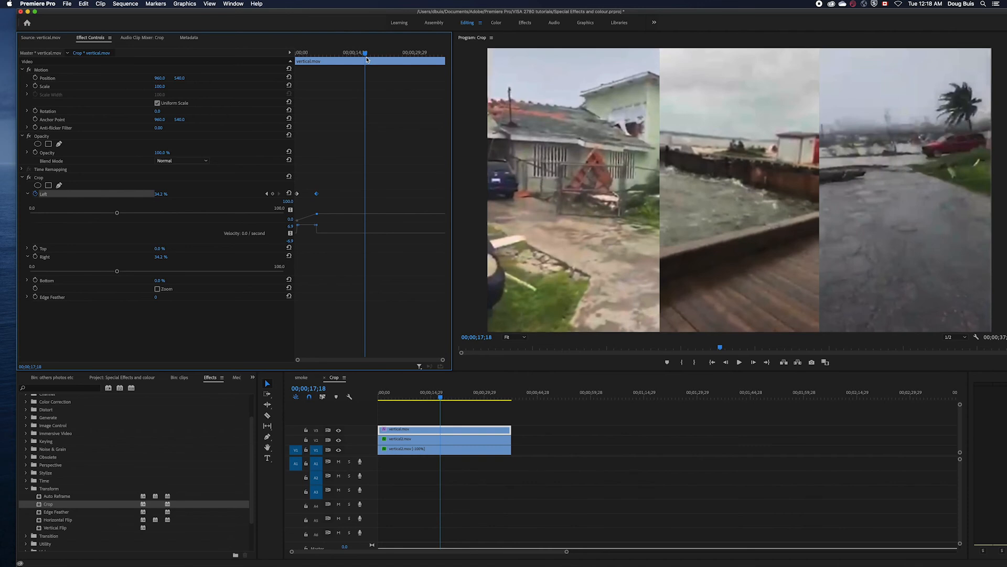
left_click(35, 257)
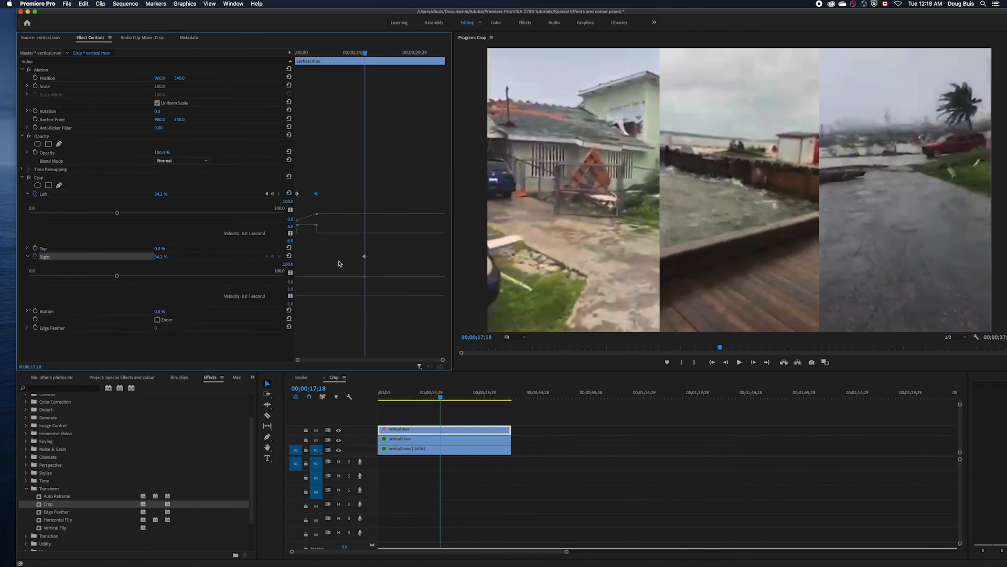
left_click_drag(366, 55, 343, 56)
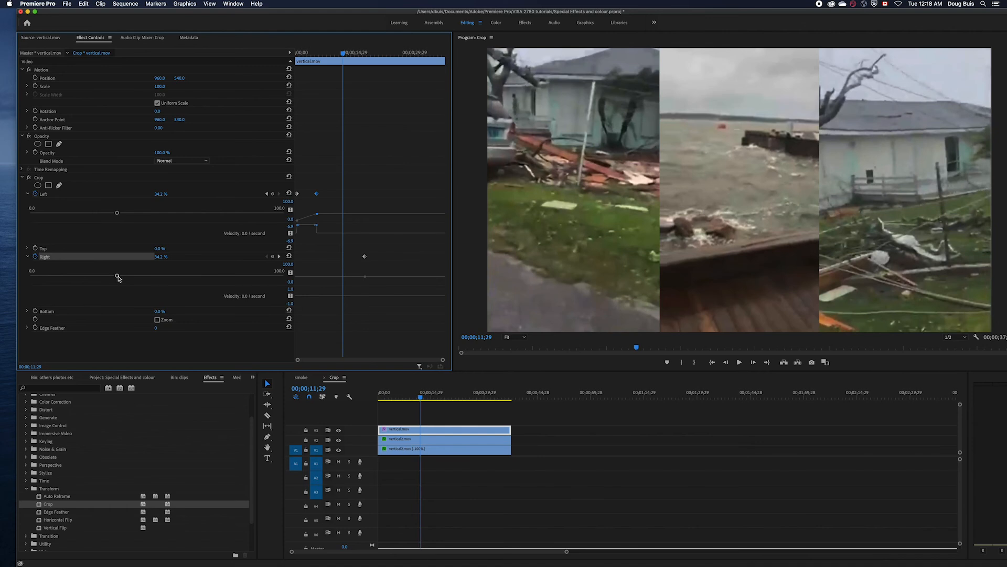
left_click_drag(118, 278, 15, 280)
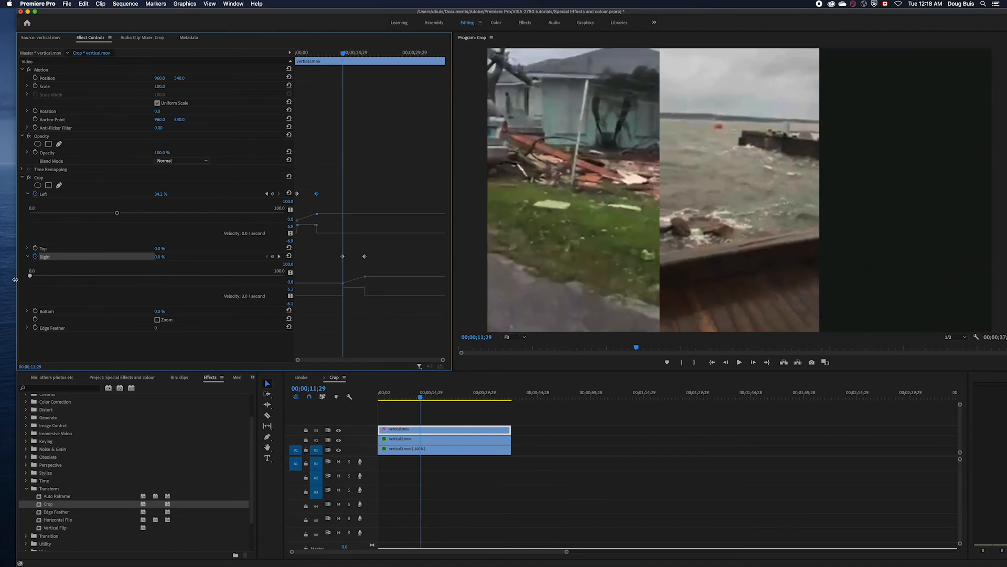
left_click_drag(344, 55, 441, 72)
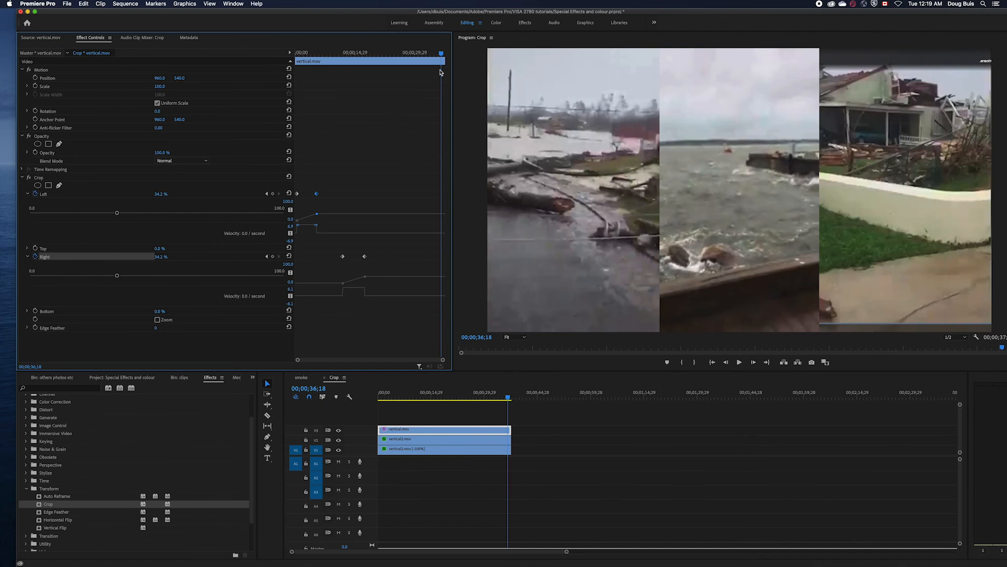
- Open the others photos etc bin and place Bird Seagull.m4a on audio track A1 at the sequence start
left_click(50, 378)
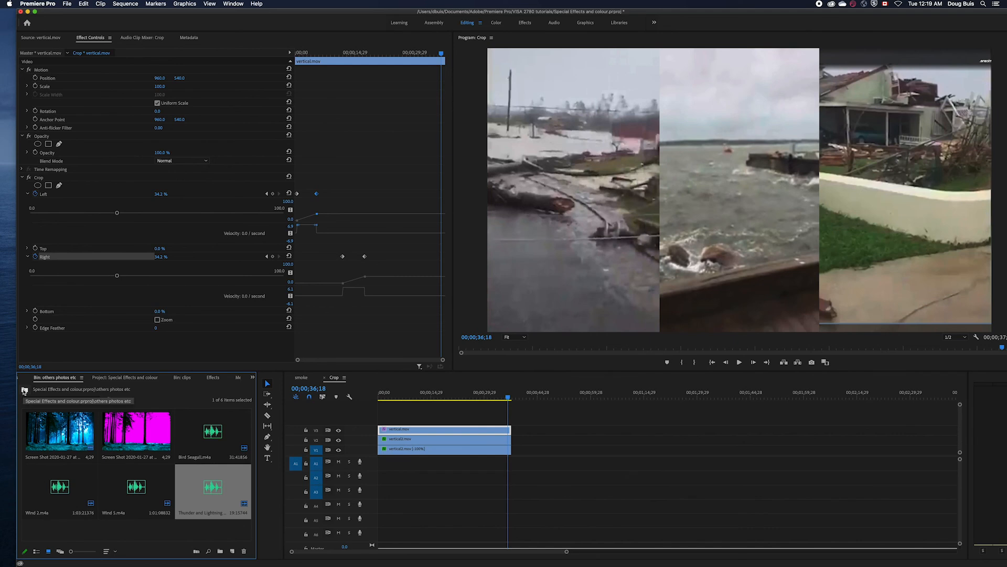
left_click(24, 390)
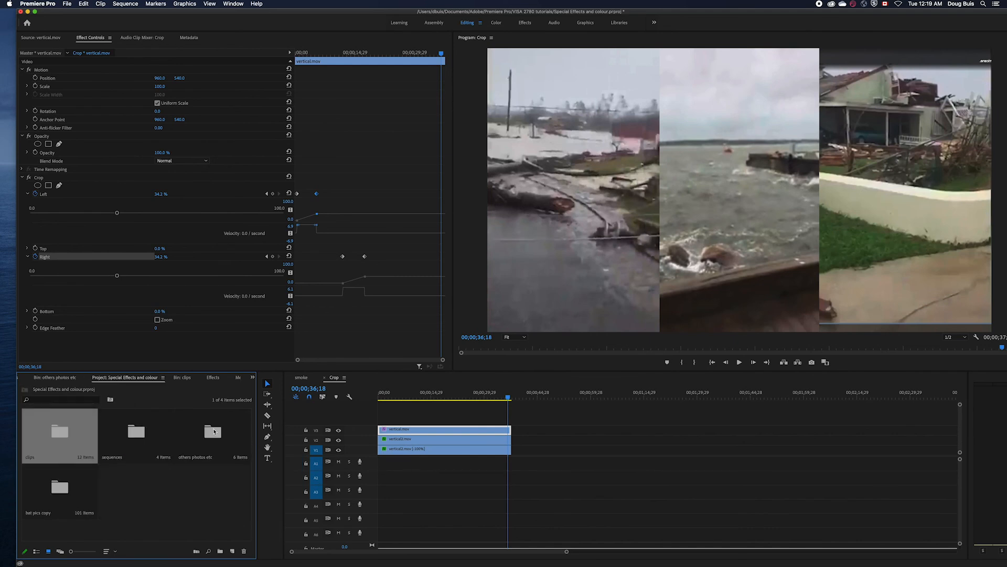
double_click(214, 433)
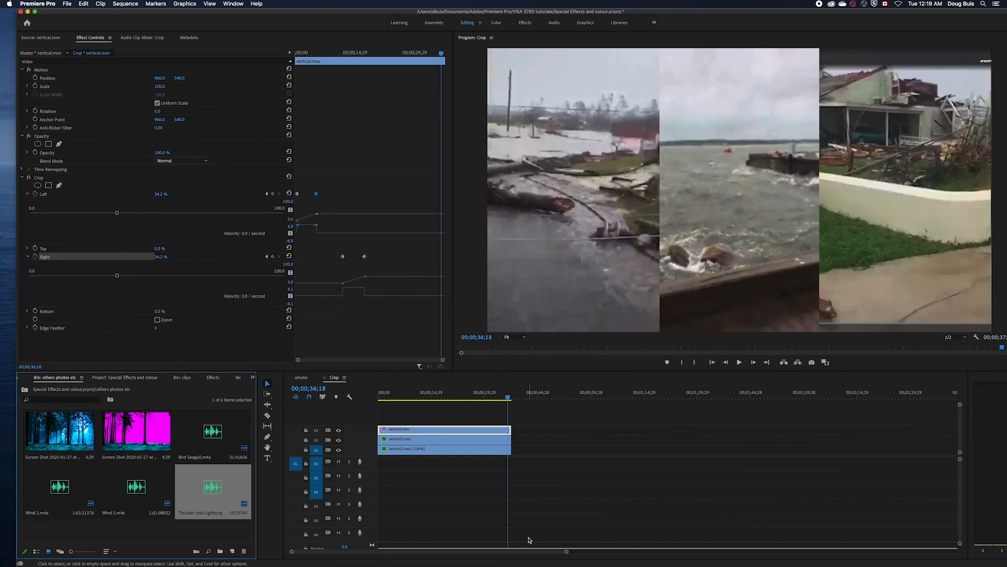
left_click_drag(566, 553, 523, 550)
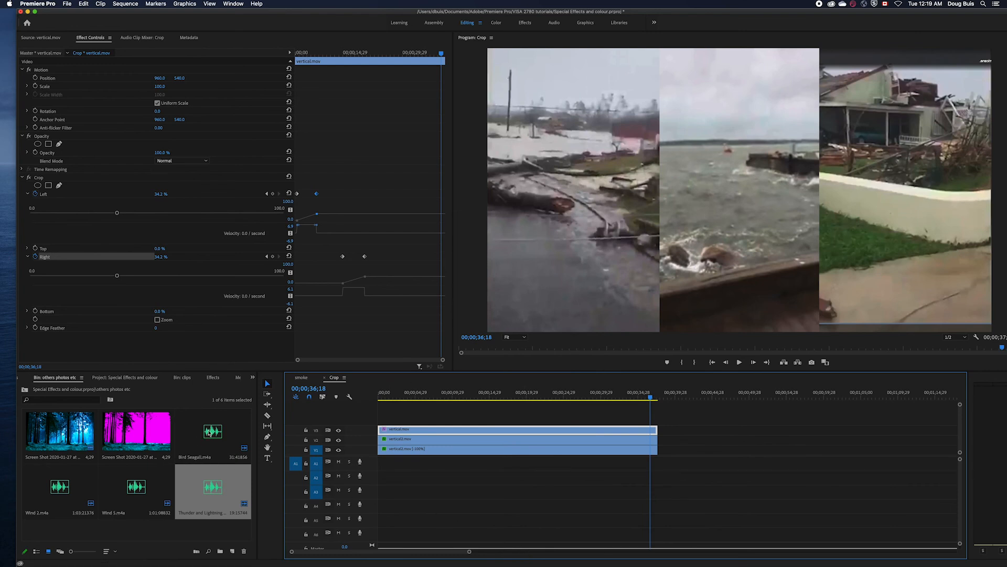
mouse_move(209, 432)
left_mouse_down()
mouse_move(414, 494)
mouse_move(397, 469)
mouse_move(381, 467)
left_mouse_up()
- Play the composite with the seagull audio from the sequence start, stopping at 00;00;06;14
mouse_move(650, 398)
left_mouse_down()
mouse_move(572, 398)
mouse_move(371, 427)
left_mouse_up()
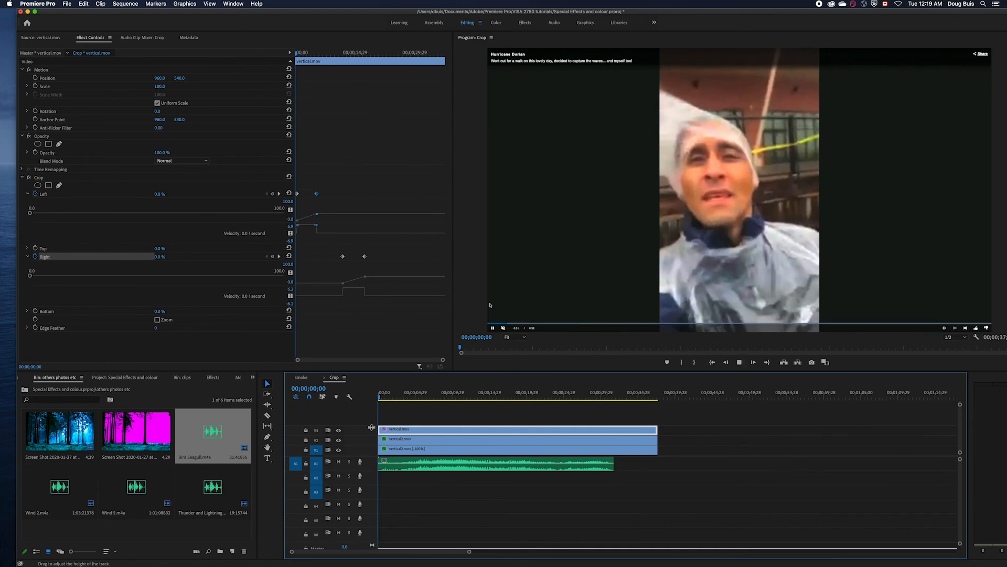
key("space")
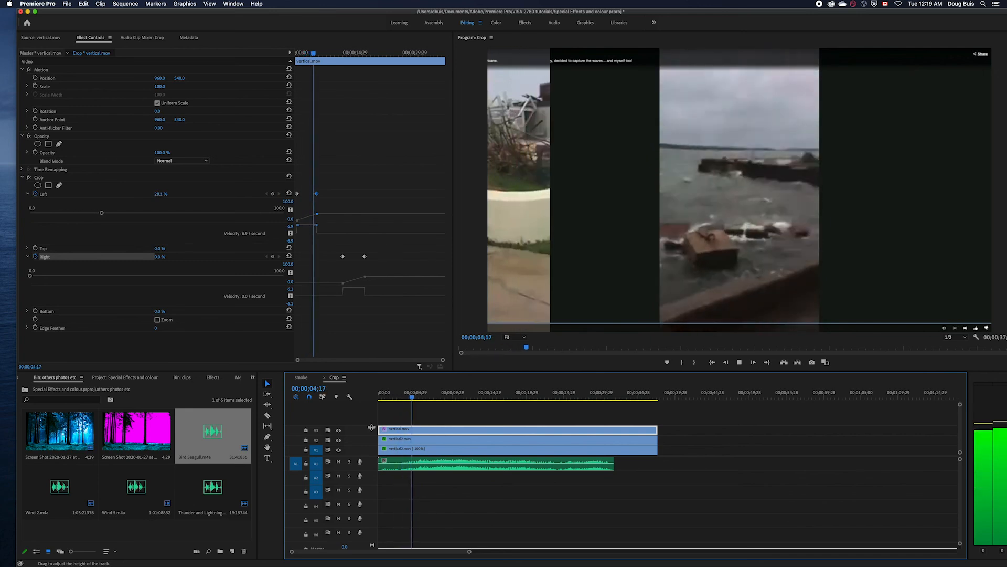
key("space")
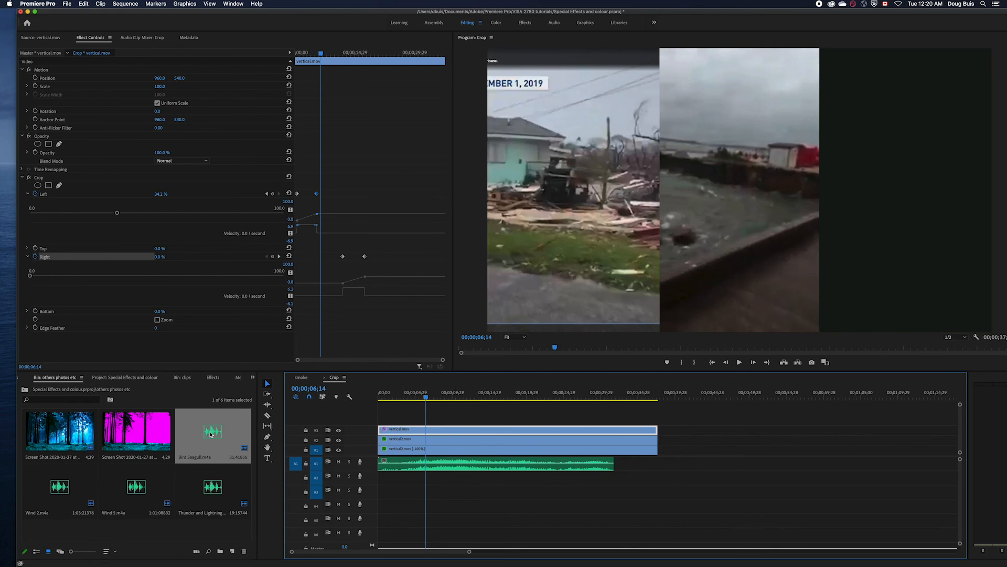
- Place a second copy of Bird Seagull.m4a on A1 beyond the video clips, at about 00;00;40, with the playhead at 00;00;40;28
left_click_drag(211, 434, 680, 468)
left_click_drag(425, 396, 682, 433)
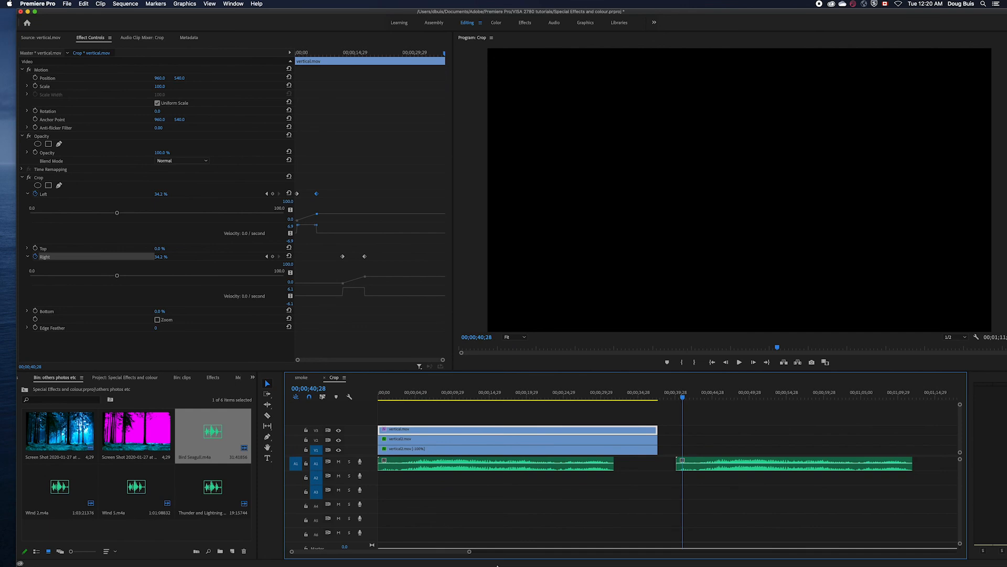
left_click_drag(469, 553, 546, 553)
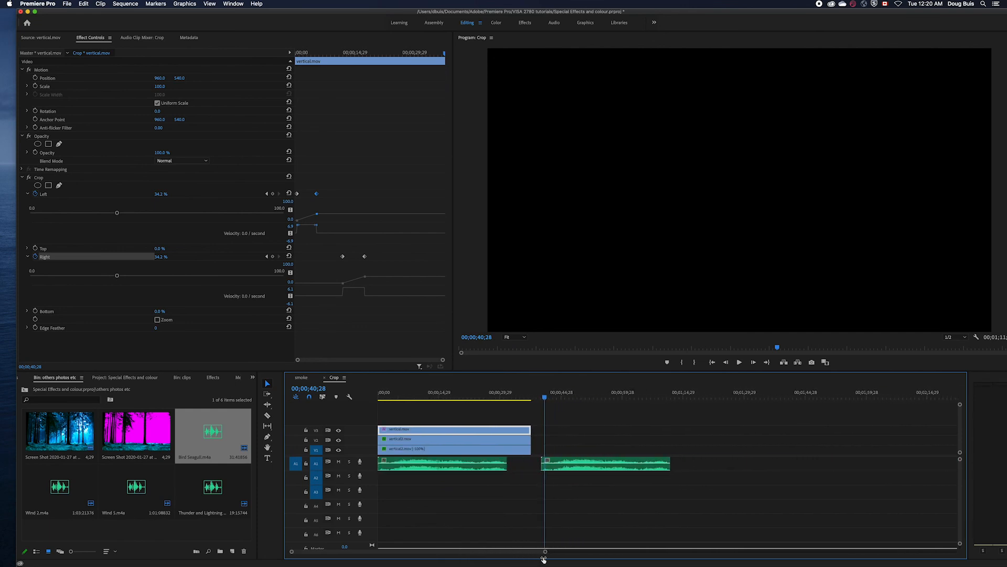
- Reverse the second Bird Seagull clip and slow it down to a duration of 00;02;43;12
left_click(589, 474)
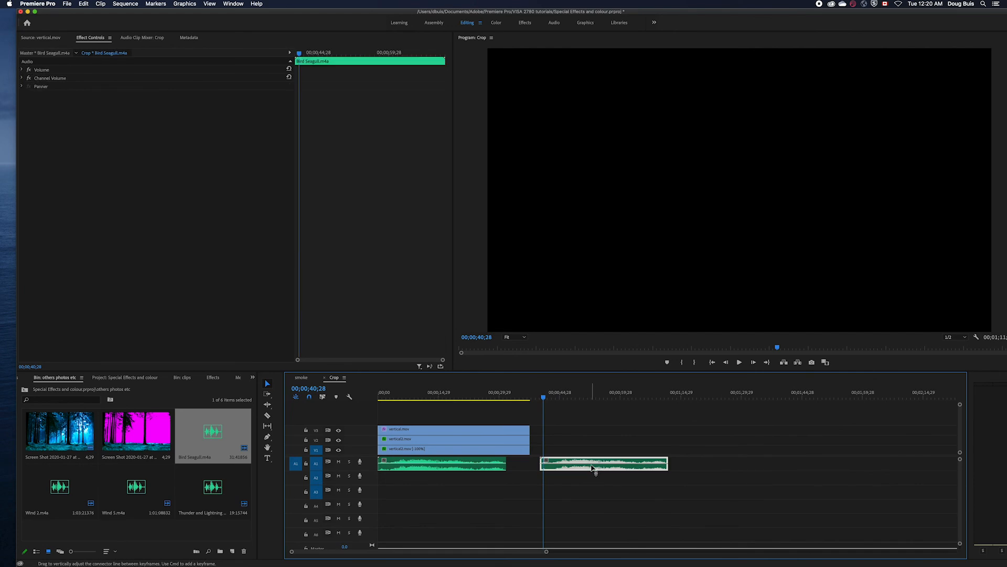
left_click(100, 4)
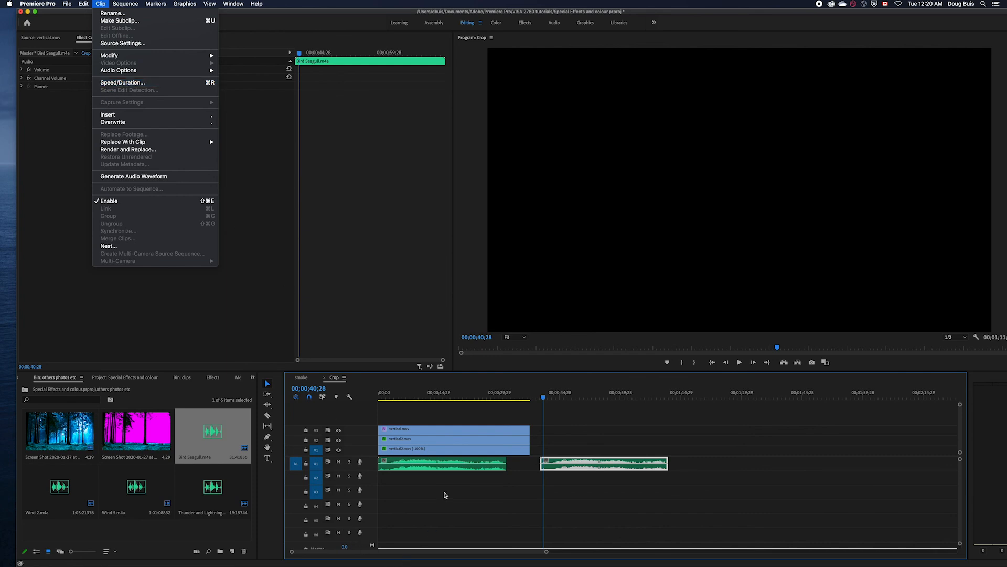
key("super+r")
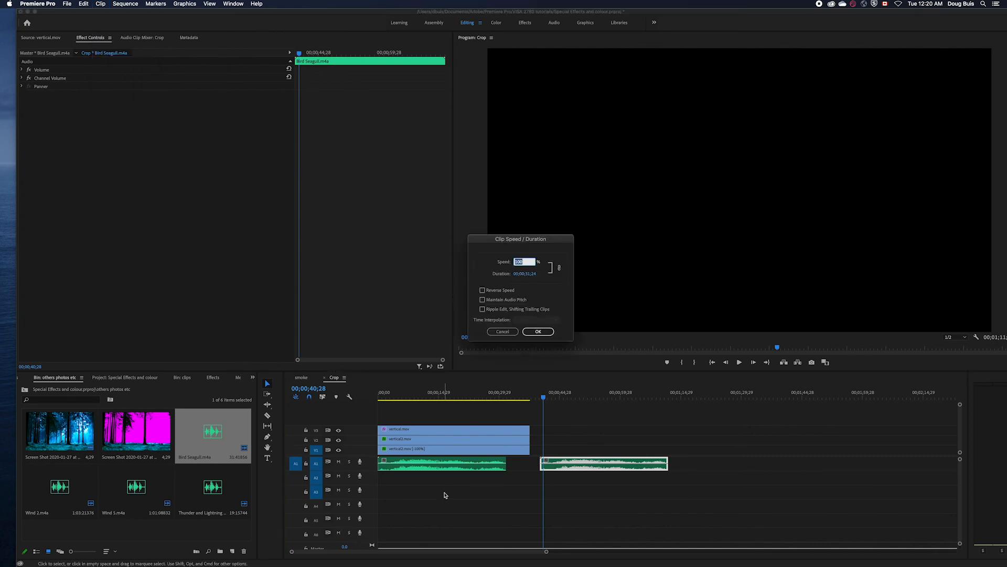
left_click(482, 290)
left_click(517, 262)
left_click(545, 331)
- Play the beginning of the reversed, slowed seagull clip, stopping at 00;00;56;29
left_click(549, 399)
left_click_drag(549, 398, 578, 400)
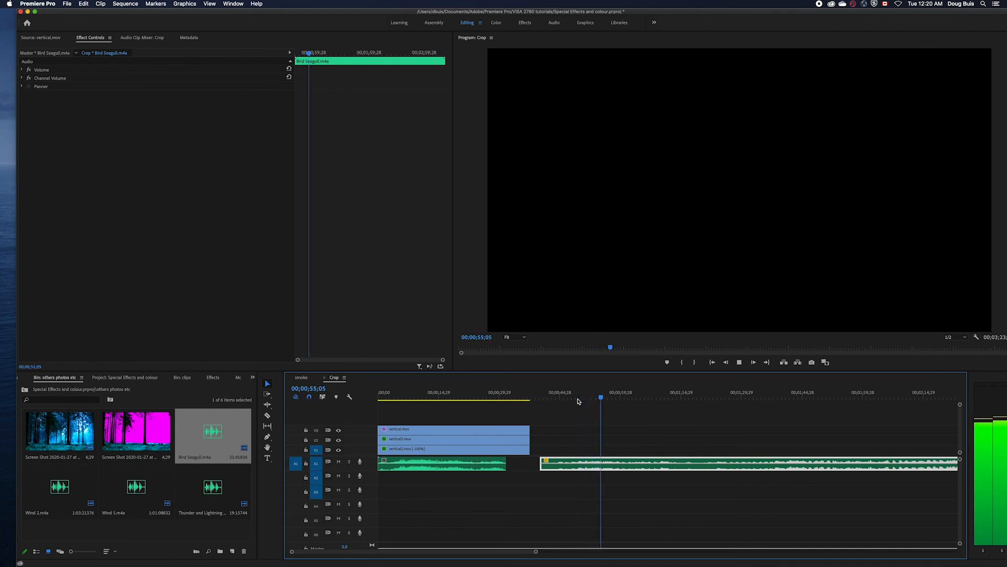
key("space")
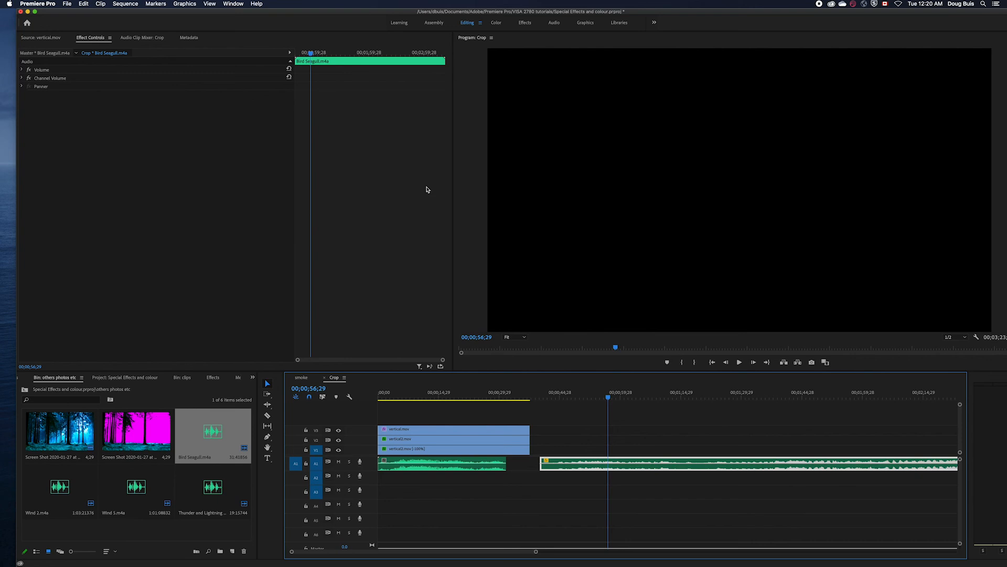
- Set the reversed Bird Seagull clip's speed to 10%
key("super+r")
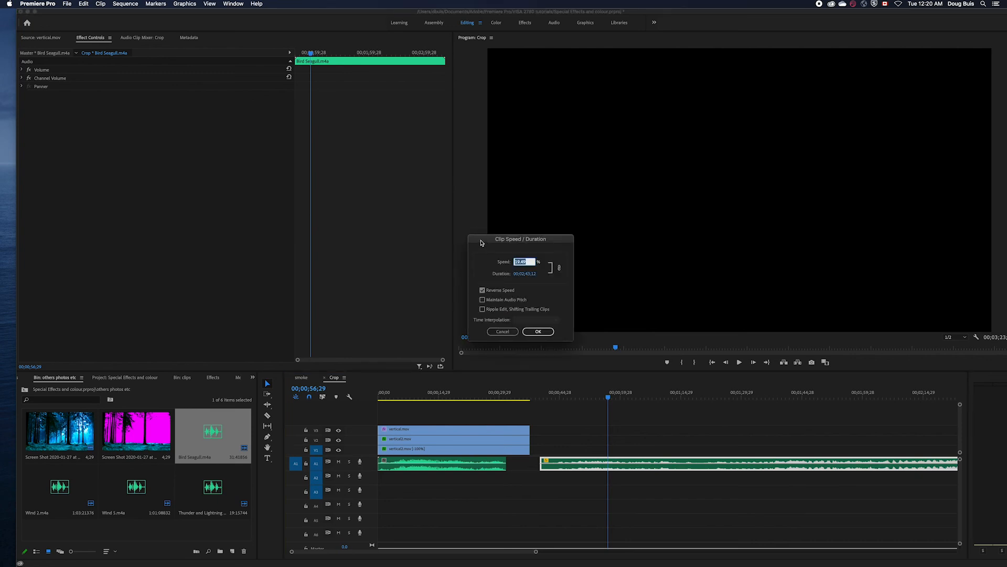
type("10")
left_click(538, 331)
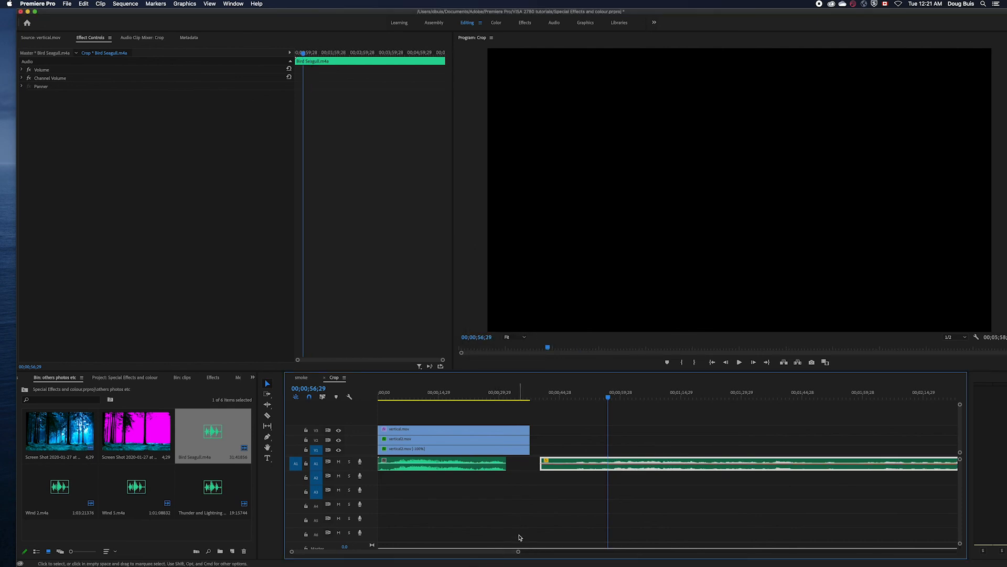
- Split the slowed seagull clip roughly midway with the Razor tool and stack its second half on A2 beneath the first half
left_click_drag(518, 550, 711, 545)
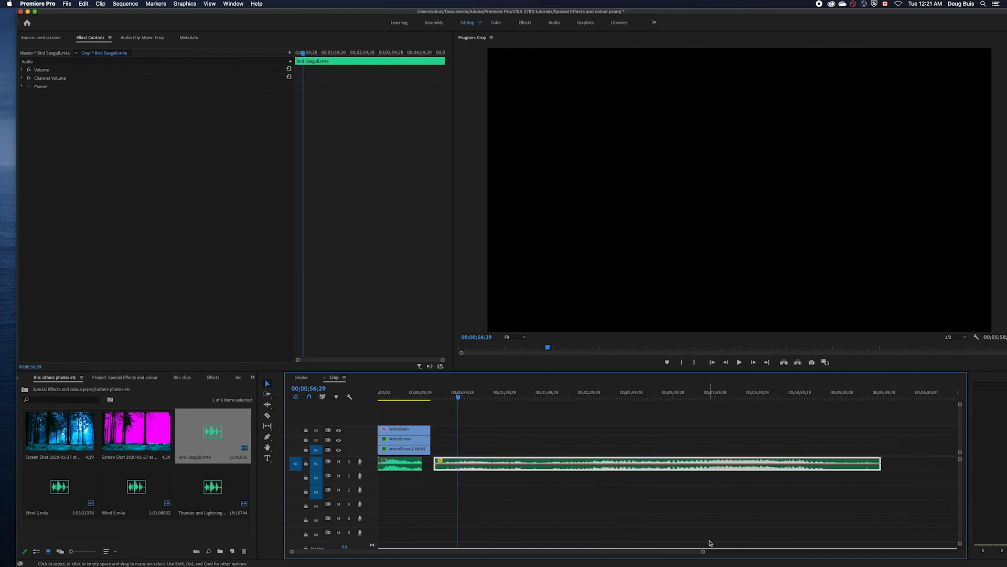
left_click(267, 415)
left_click(655, 464)
left_click(268, 383)
left_click_drag(762, 463, 539, 479)
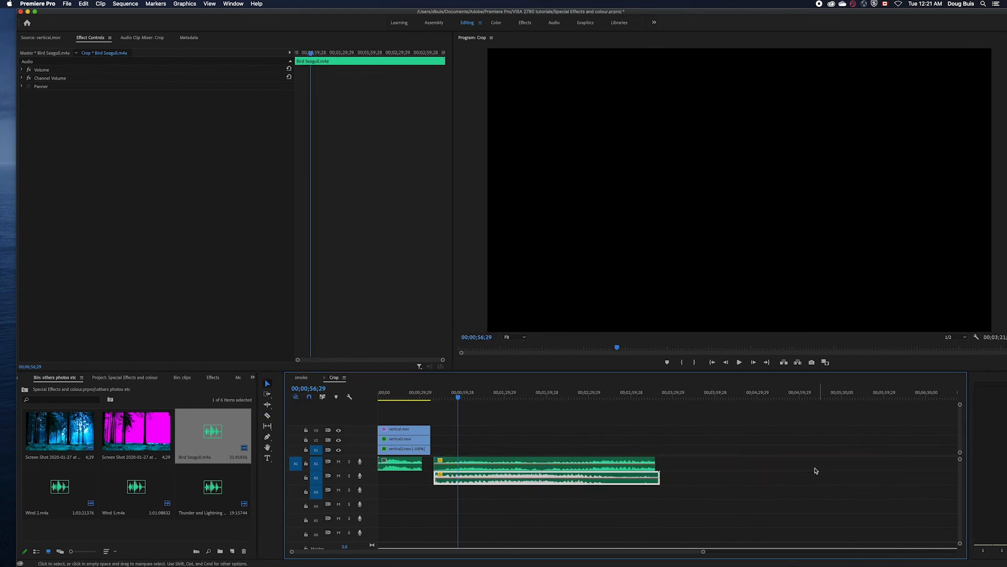
- Play the two stacked seagull clips from 00;00;59;05, stopping at 00;01;09;15
left_click(460, 398)
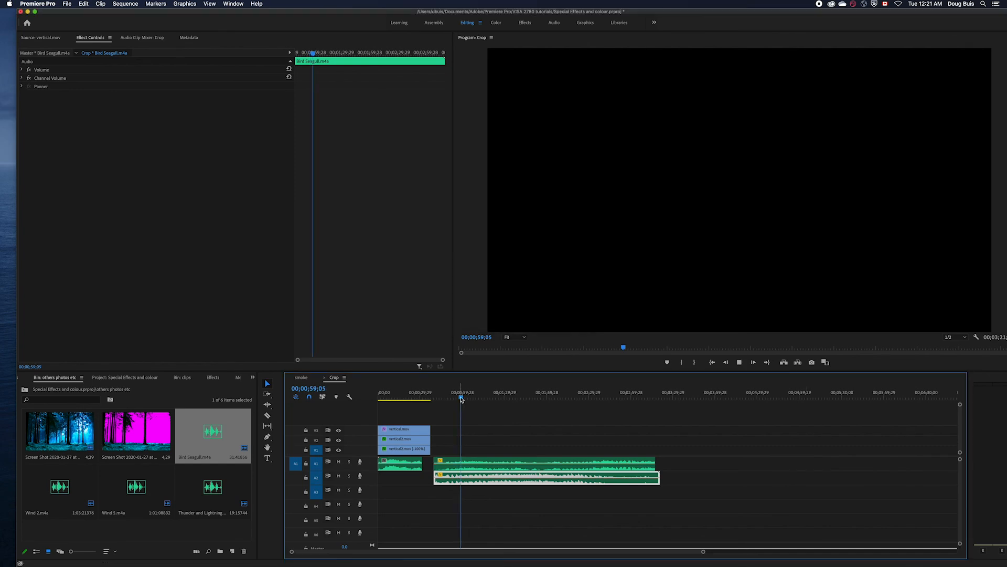
key("space")
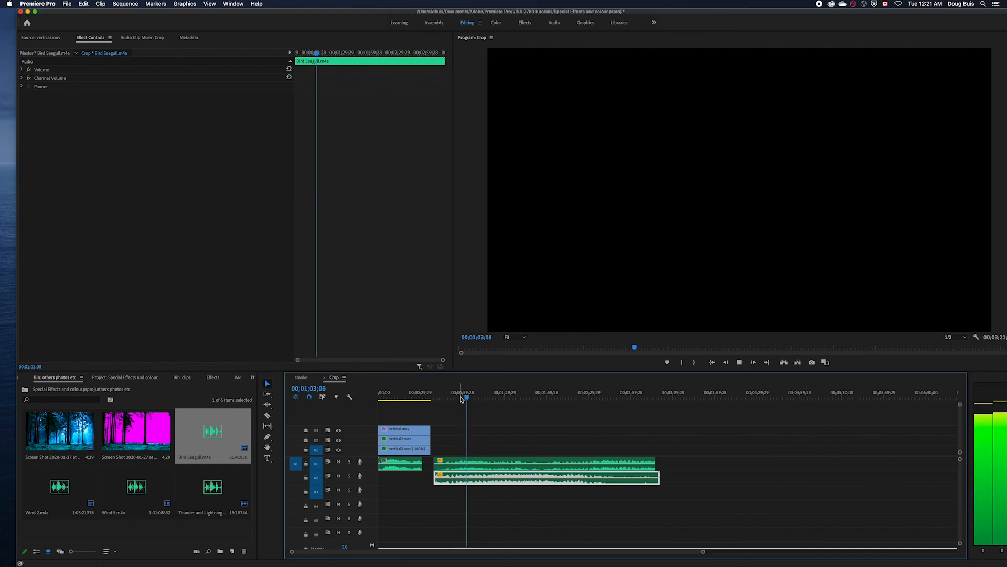
key("space")
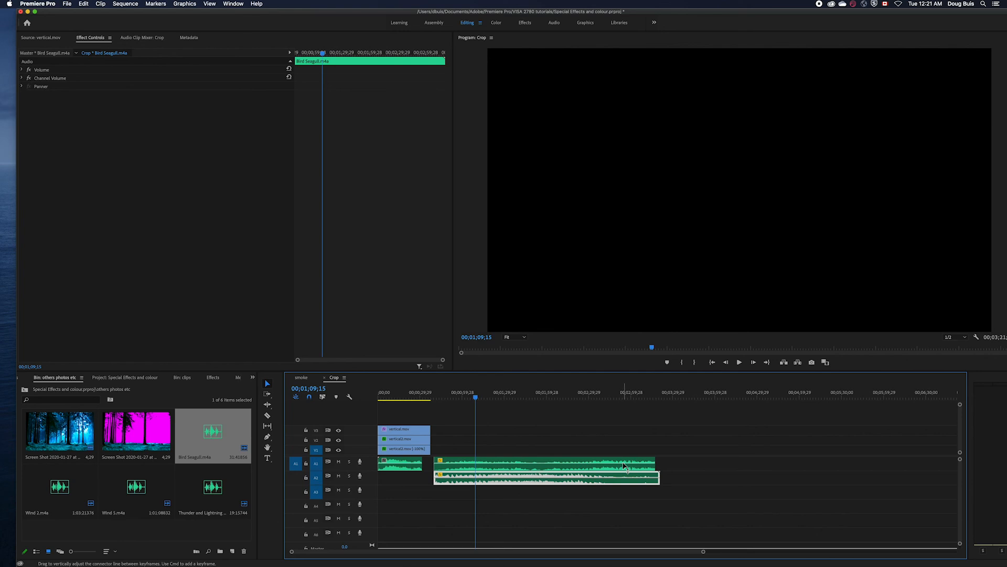
- Move both slowed seagull clips to the sequence start on A2 and A3, and play the composite up to 00;00;10;12
left_click_drag(679, 499, 570, 487)
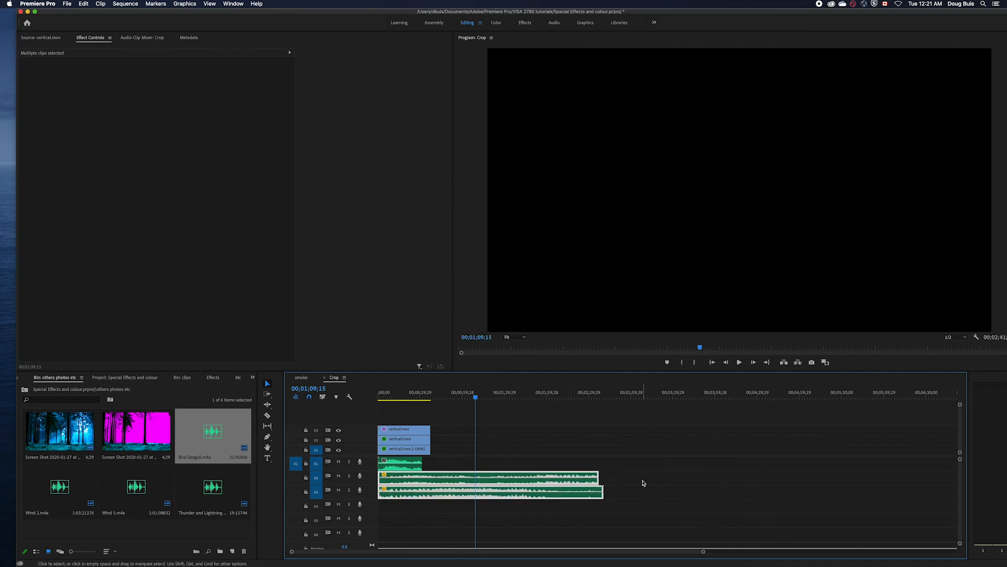
left_click_drag(474, 399, 386, 412)
key("space")
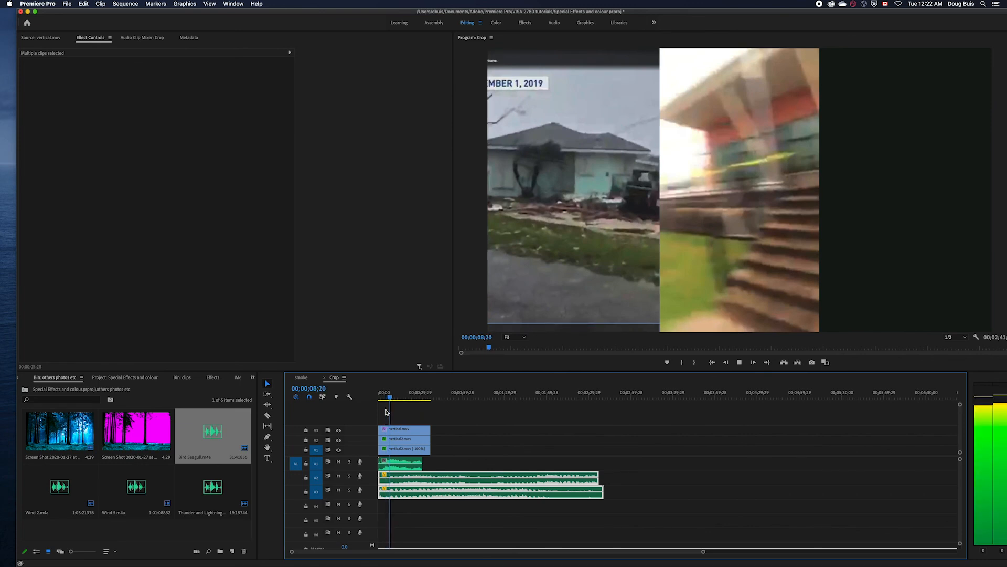
key("space")
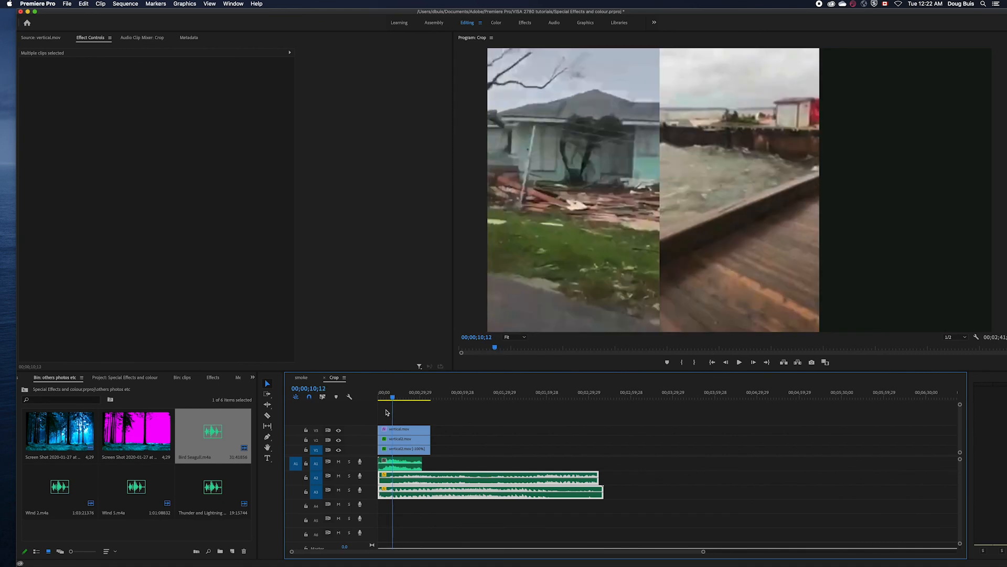
- Trim the openings off the two slowed seagull clips on A2 and A3 and move them back to the sequence start
left_click(545, 441)
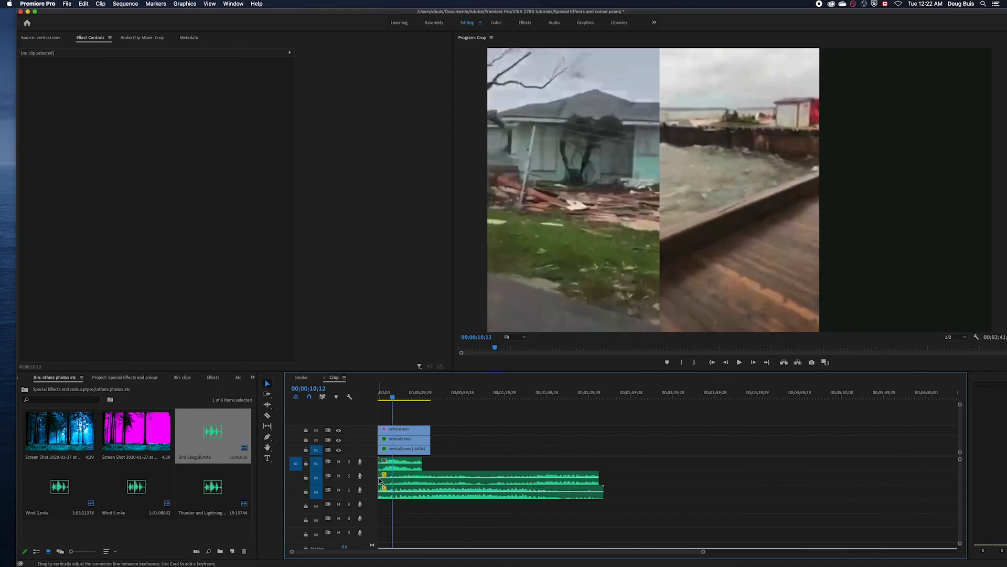
mouse_move(406, 479)
left_mouse_down()
mouse_move(438, 479)
mouse_move(395, 479)
mouse_move(414, 490)
left_mouse_up()
left_click_drag(505, 480, 433, 491)
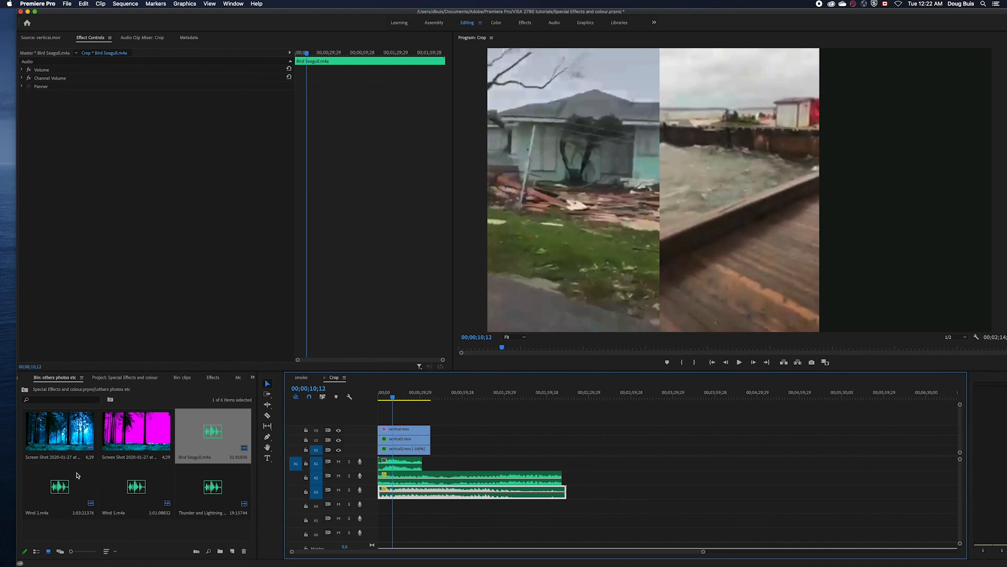
- Place Wind 2.m4a on A4 and the other Wind audio file on A5, both at the sequence start
left_click_drag(364, 455, 360, 445)
left_click_drag(59, 487, 381, 501)
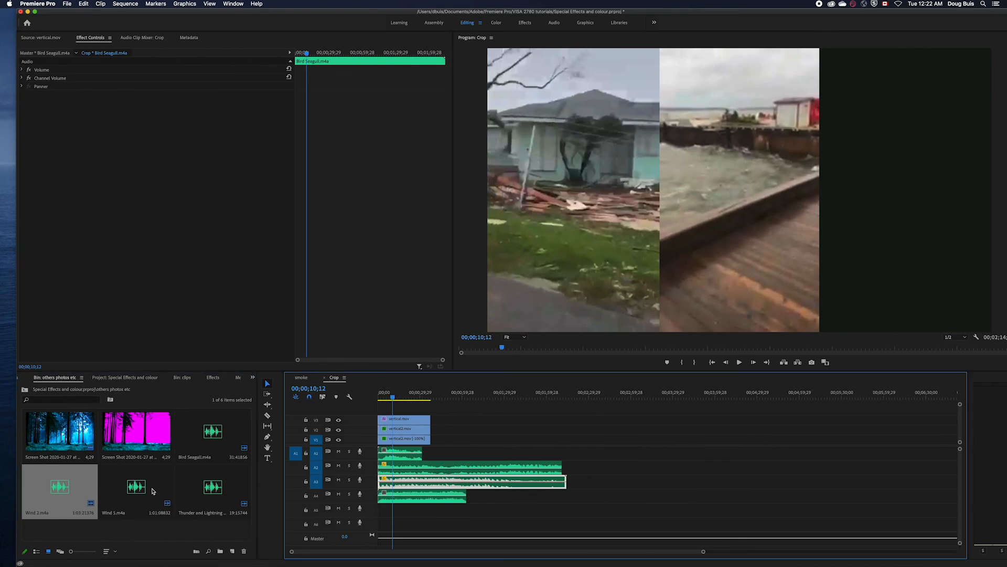
left_click_drag(135, 487, 384, 519)
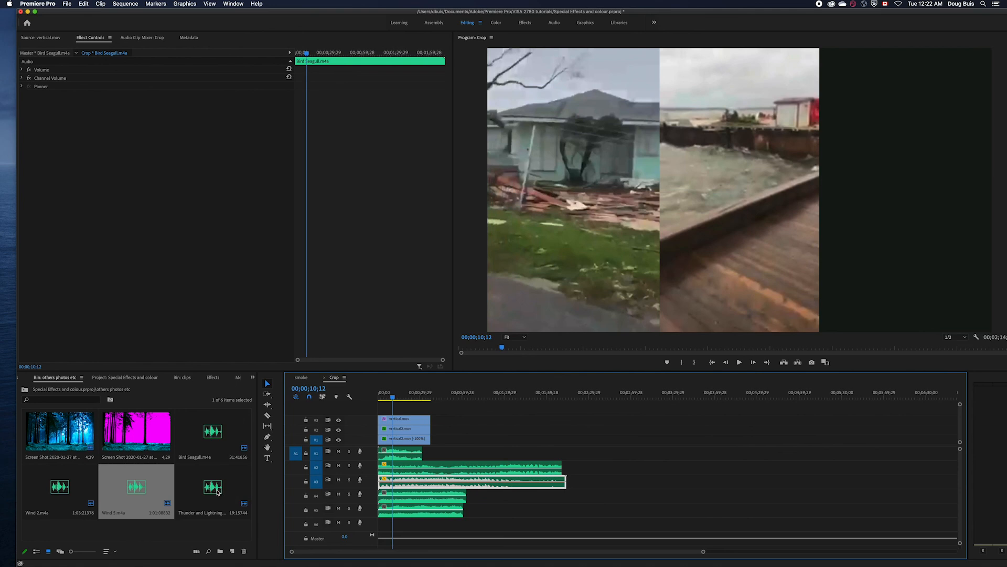
- Place the Thunder and Lightning audio on A3 well past the other clips and play it, stopping at 00;03;14;22
left_click_drag(213, 488, 622, 470)
left_click_drag(393, 397, 645, 429)
key("space")
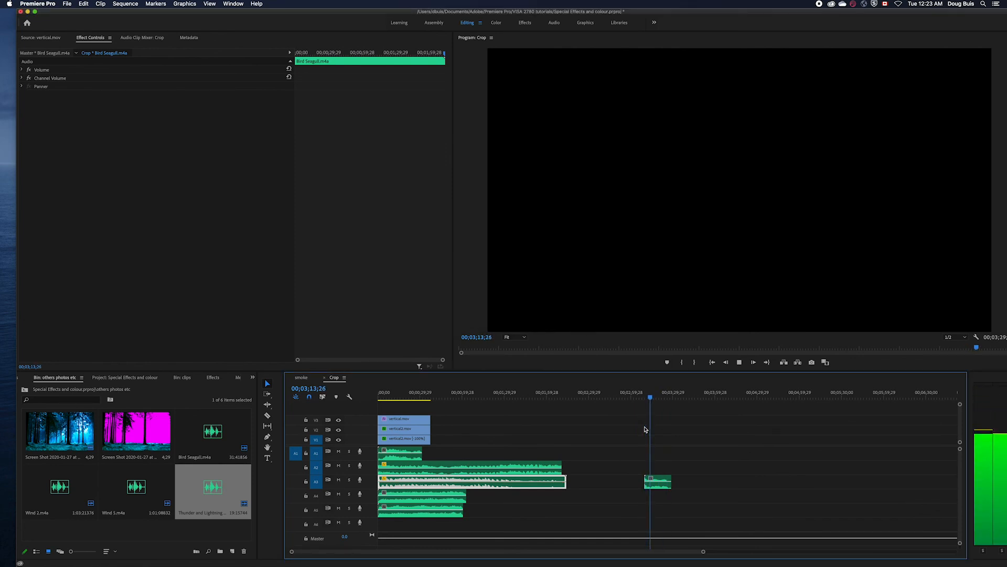
key("space")
- Raise the Thunder and Lightning clip's volume and play it from 00;03;14;22 to 00;03;16;04
left_click(657, 481)
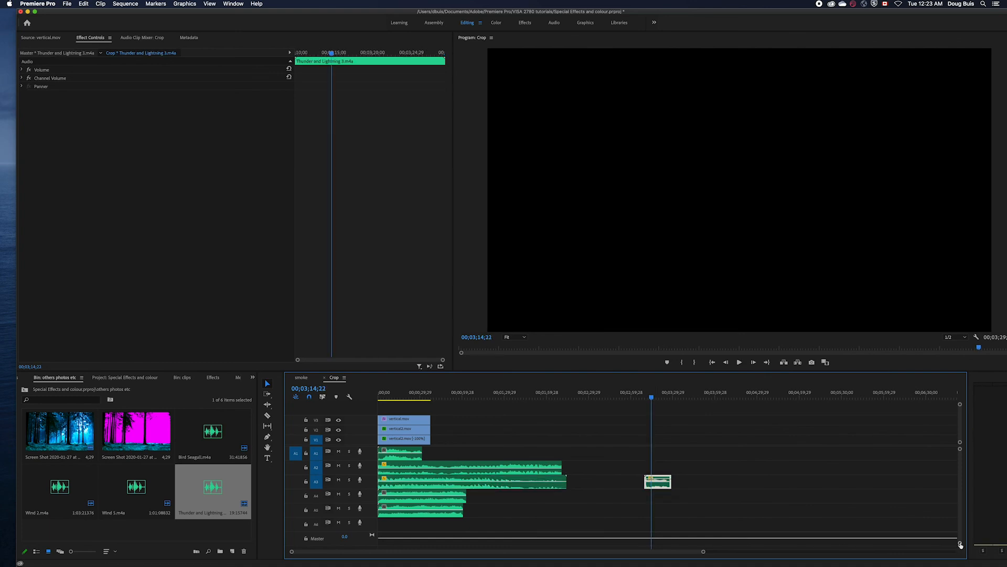
left_click_drag(960, 542, 960, 537)
key("space")
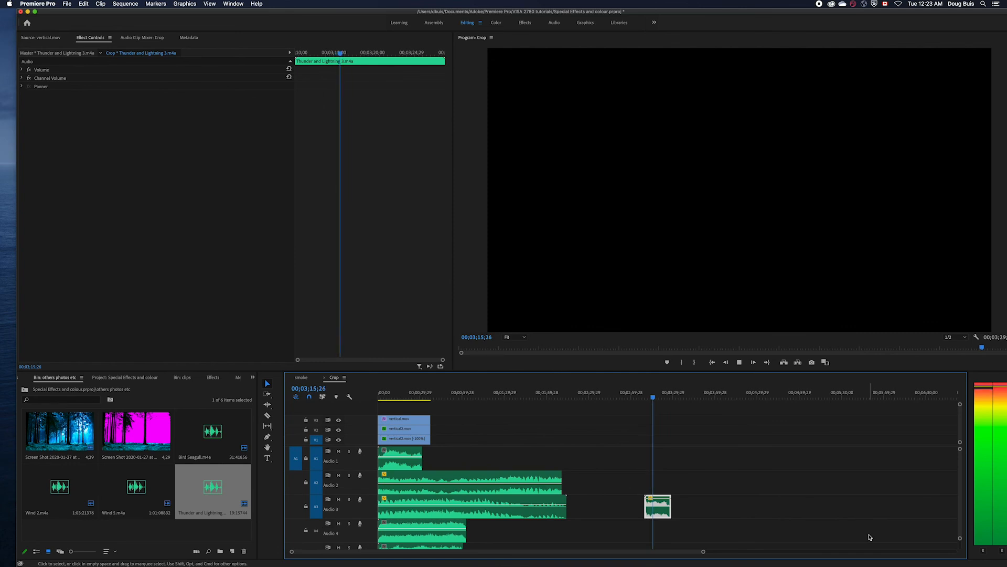
left_click_drag(960, 538, 960, 541)
left_click(713, 467)
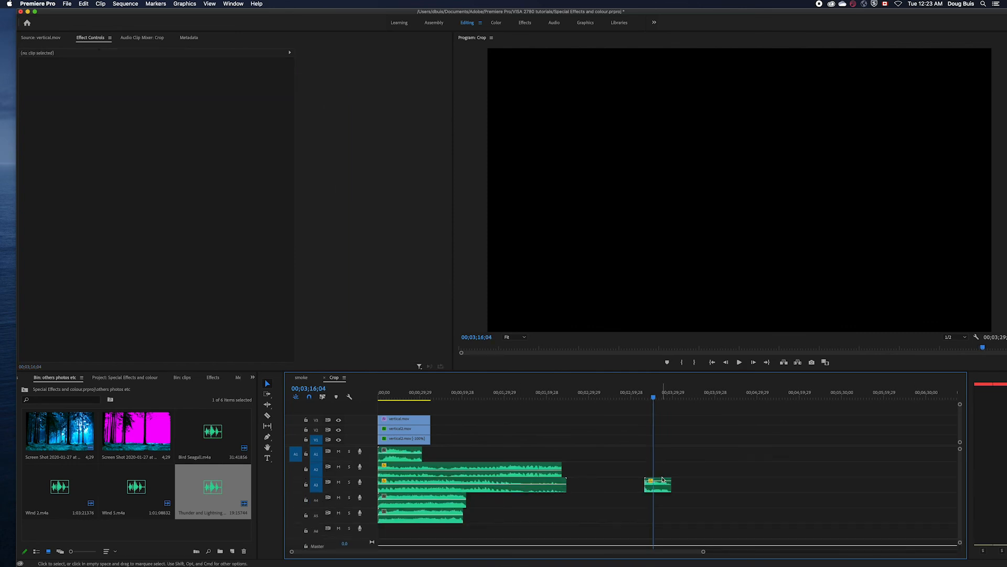
left_click(703, 479)
- Move the Thunder and Lightning clip to A6, ending with the first Bird Seagull clip, and play the sequence full screen from the start
left_click_drag(665, 488, 423, 535)
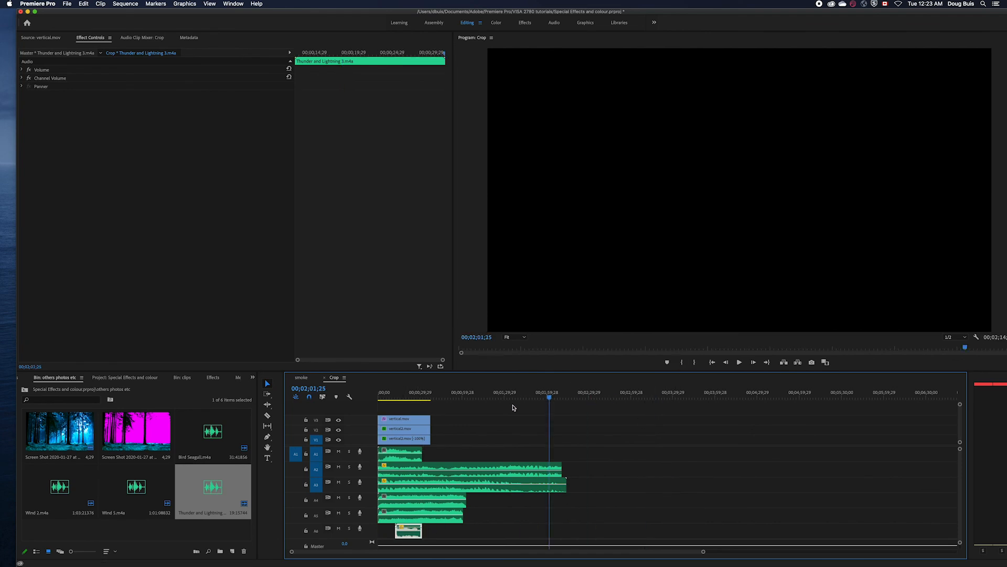
key("Home")
key("space")
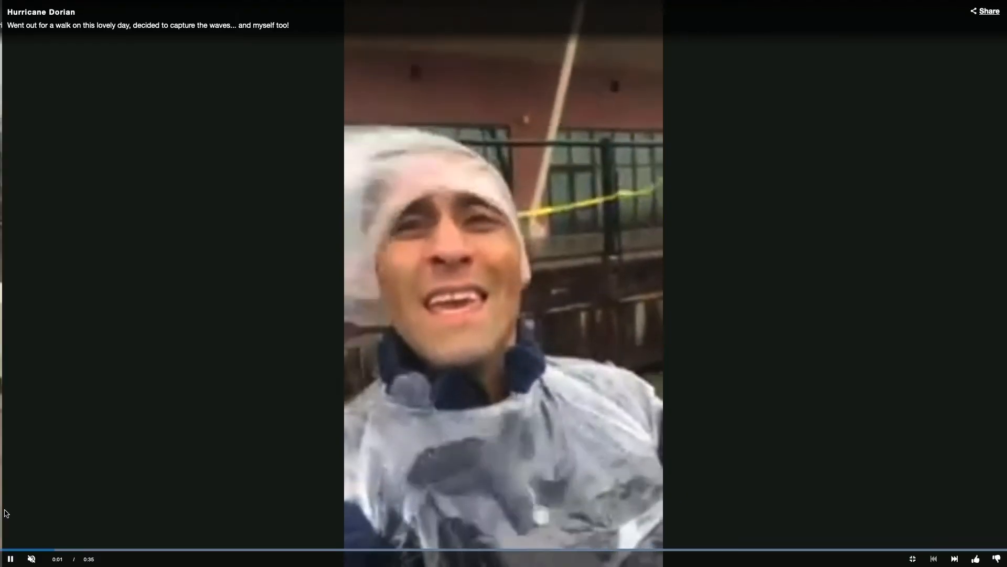